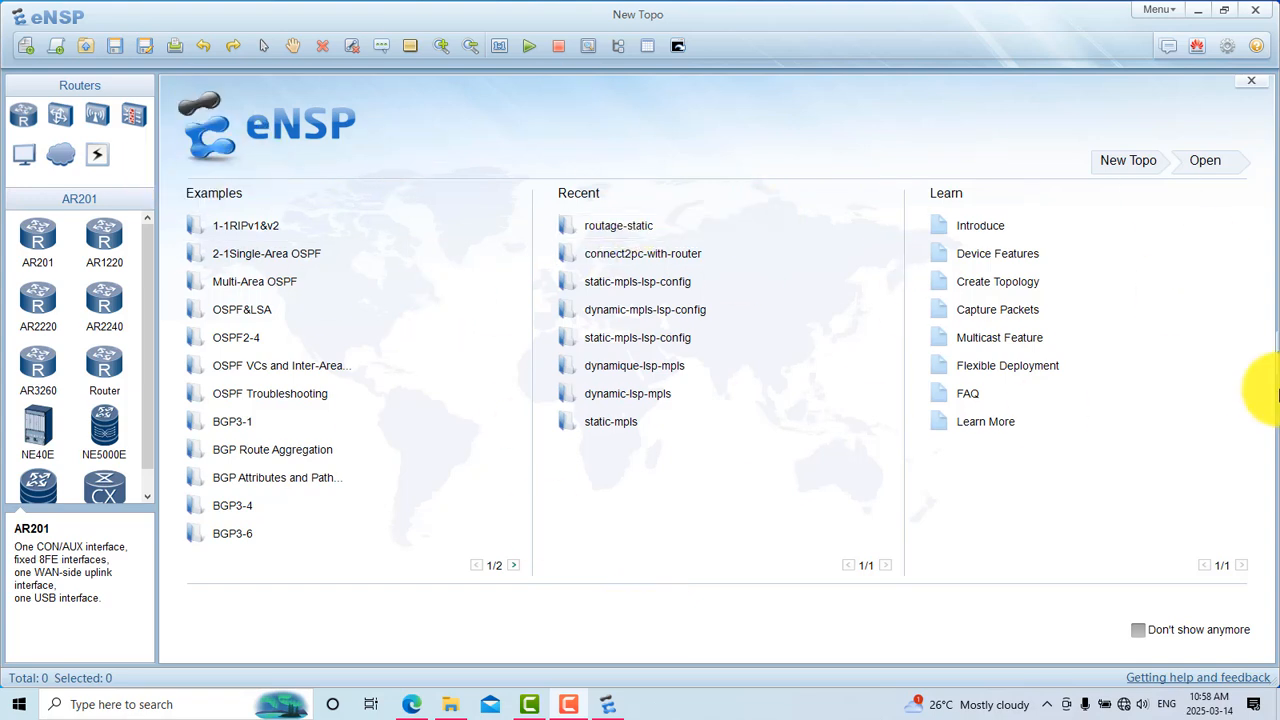
Create a new topology and place two PCs side by side on the canvas.
left_click(25, 47)
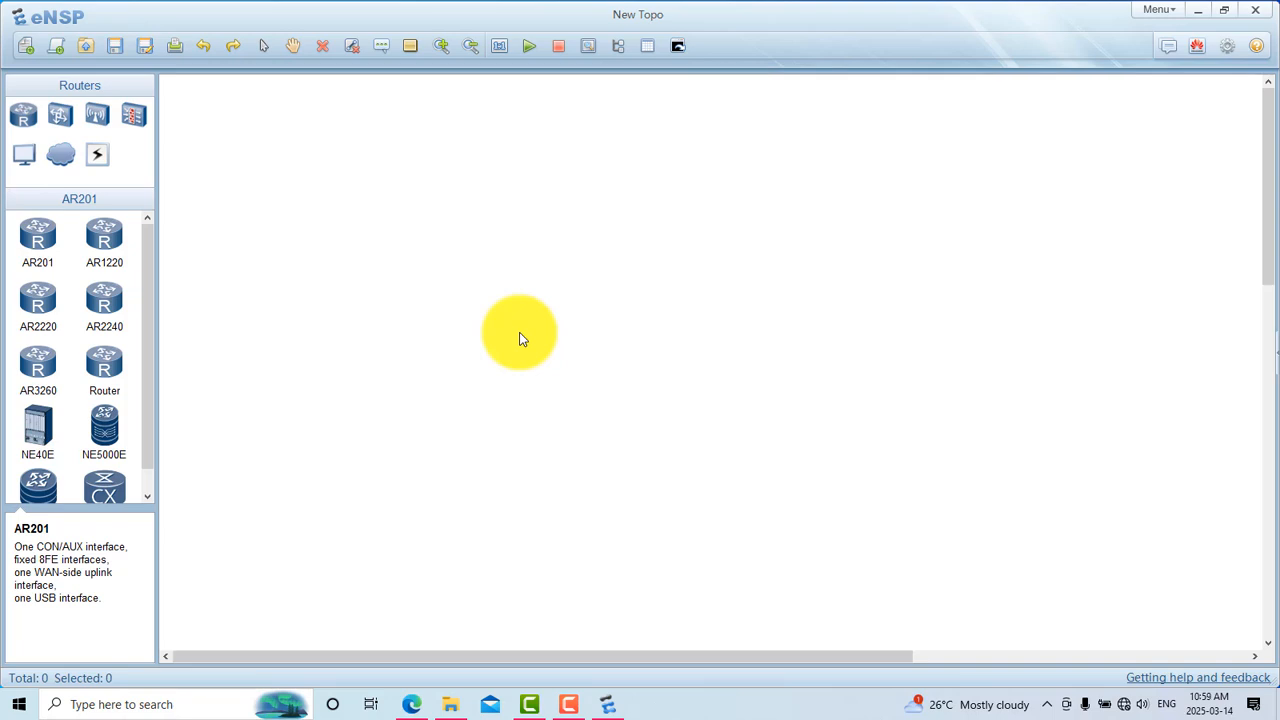
left_click(36, 160)
left_click(31, 231)
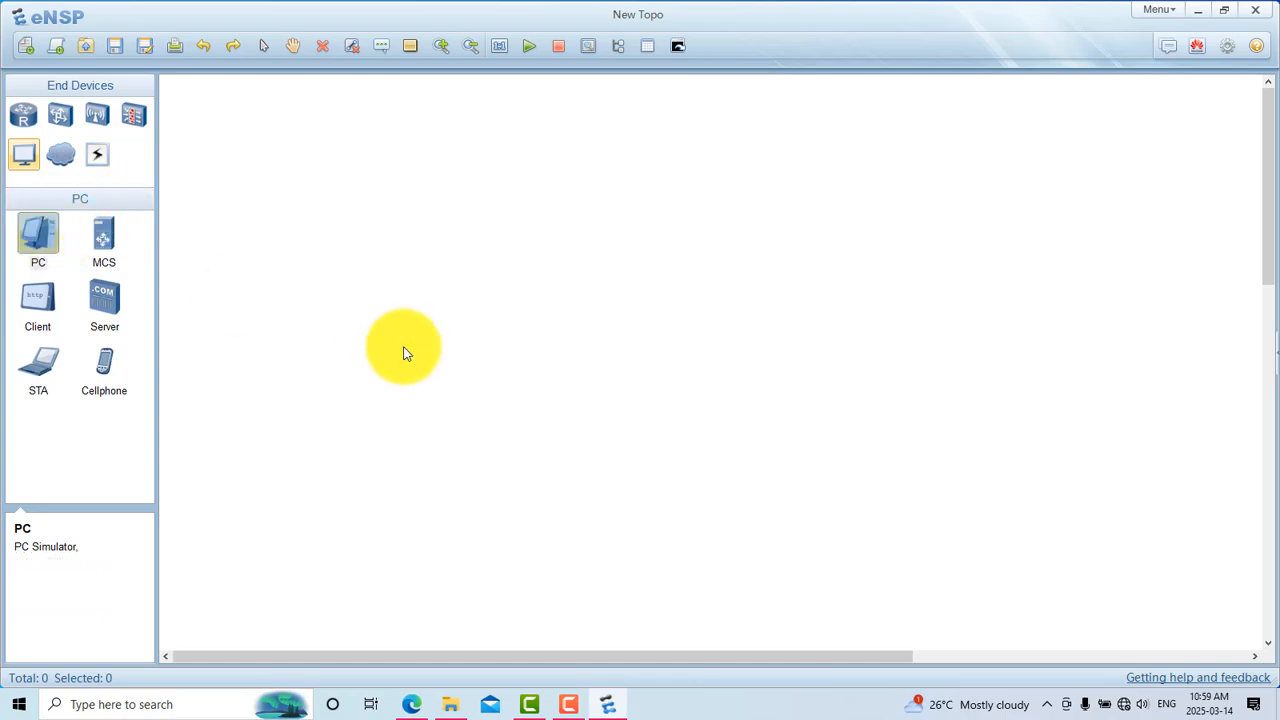
left_click(403, 352)
left_click(37, 234)
left_click(762, 369)
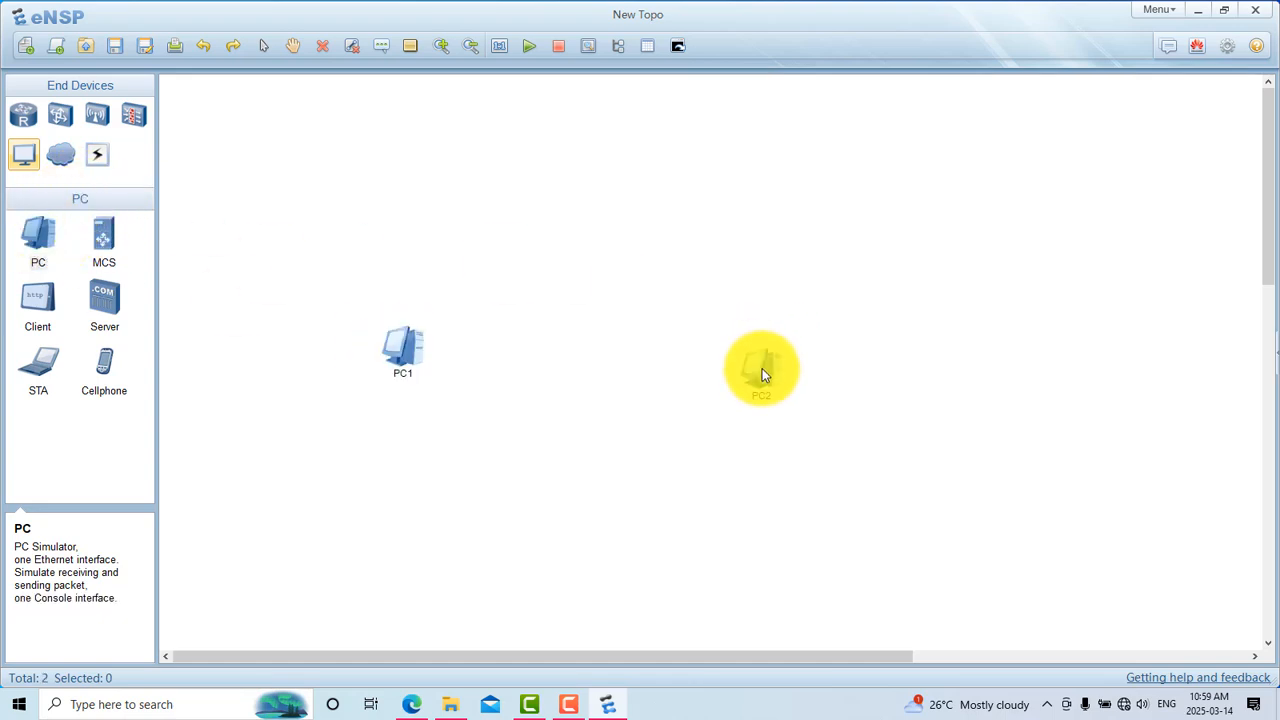
Move PC1 and PC2 lower on the canvas and slightly farther apart.
left_click(405, 362)
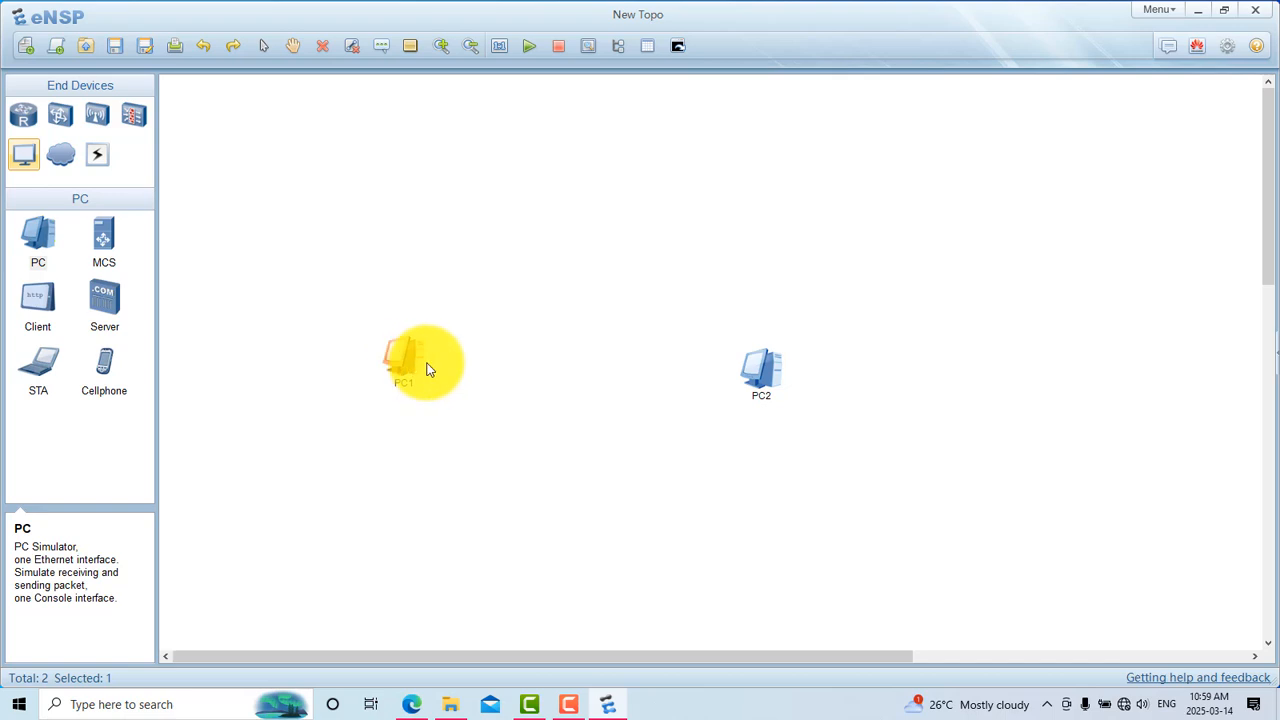
left_click_drag(427, 362, 751, 366)
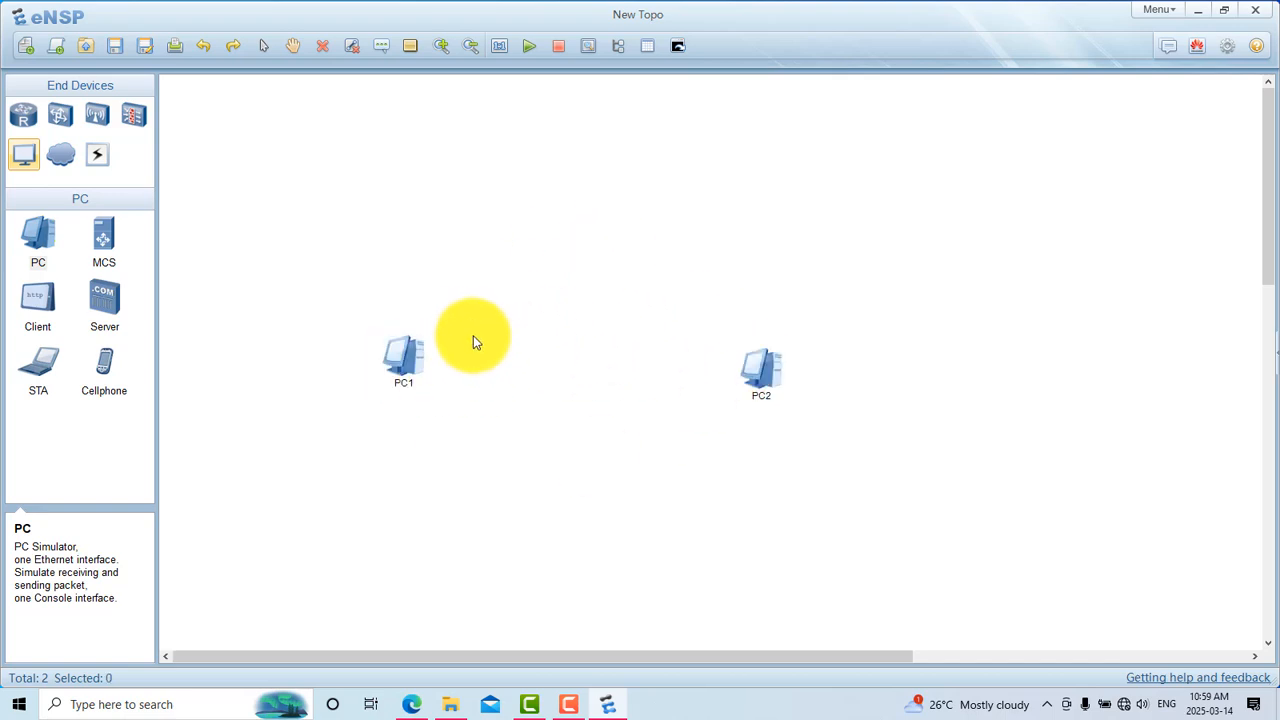
left_click_drag(397, 350, 387, 435)
left_click_drag(753, 375, 810, 456)
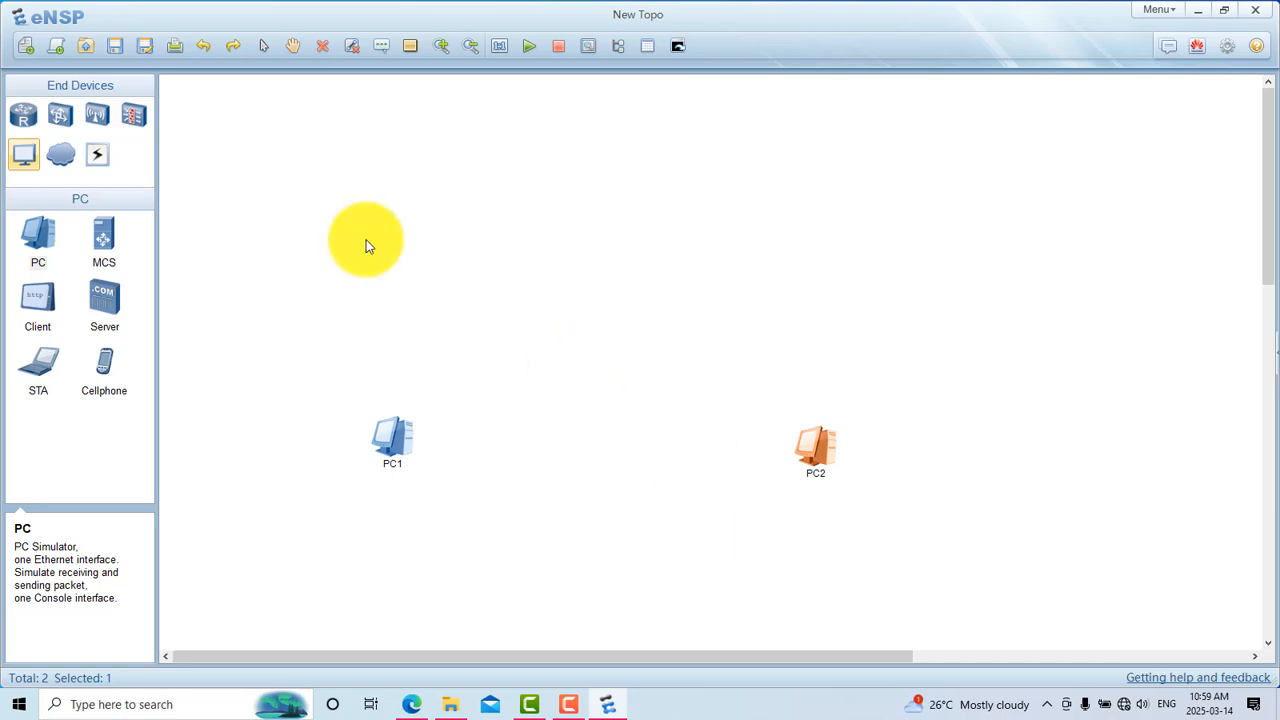
Add a generic Router above and between the two PCs.
left_click(26, 117)
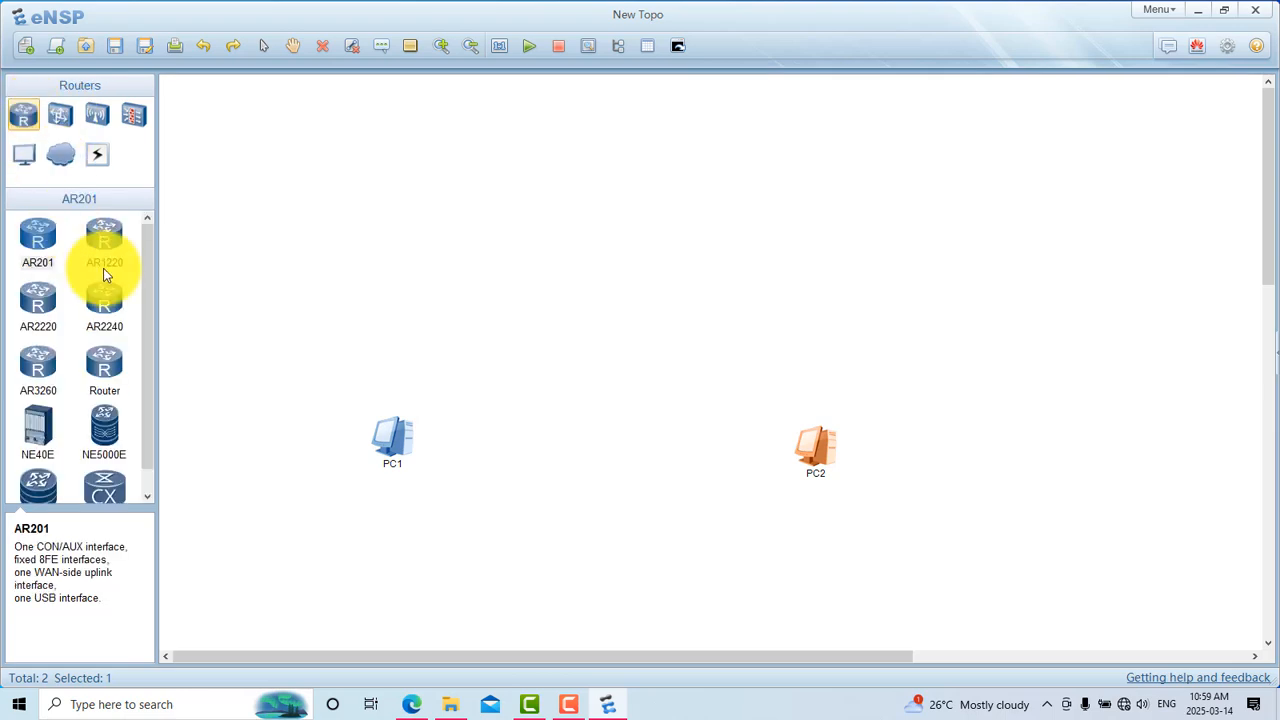
left_click_drag(105, 366, 617, 312)
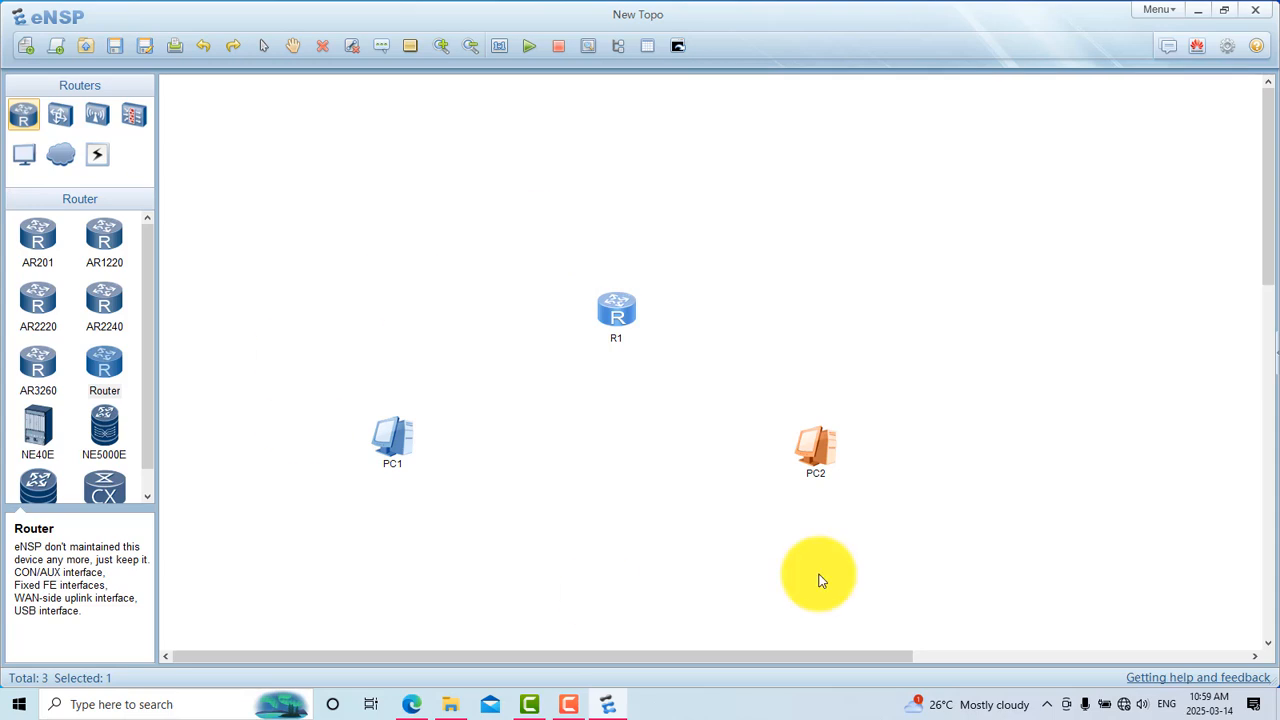
left_click_drag(345, 395, 479, 512)
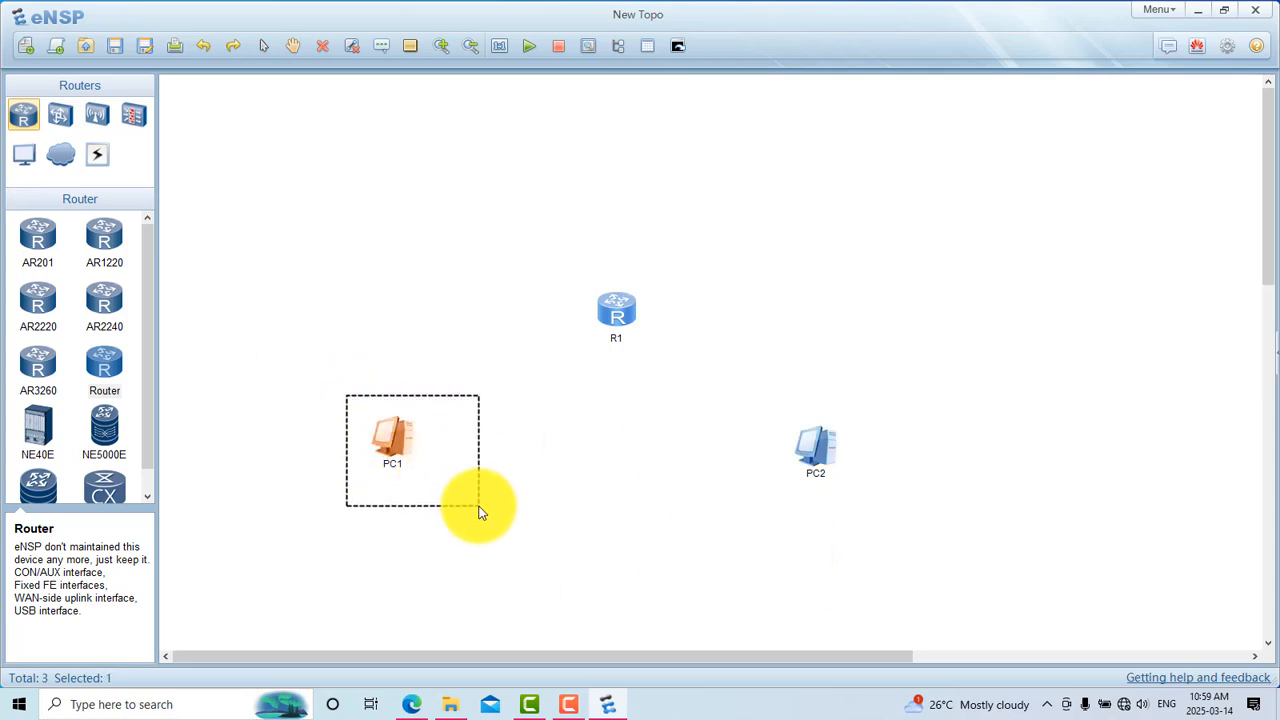
left_click_drag(746, 382, 894, 513)
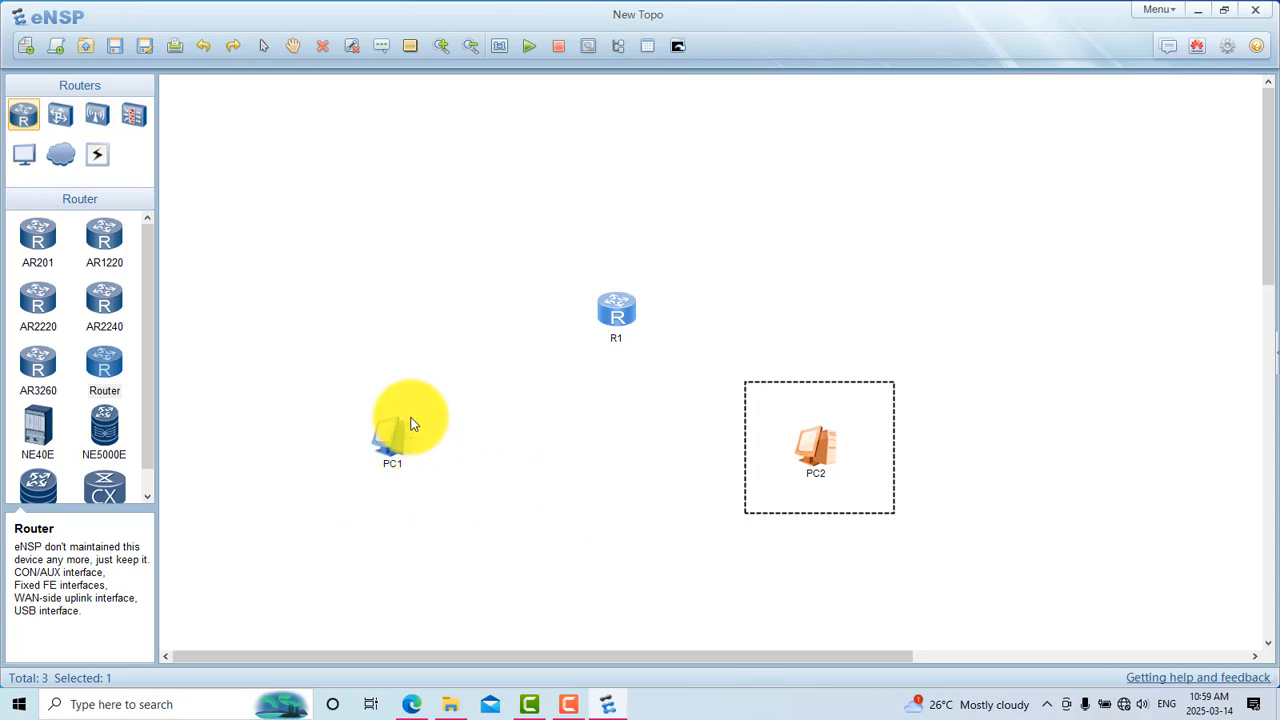
Spread PC1 and PC2 farther apart and raise router R1 higher above them.
left_click_drag(410, 424, 491, 378)
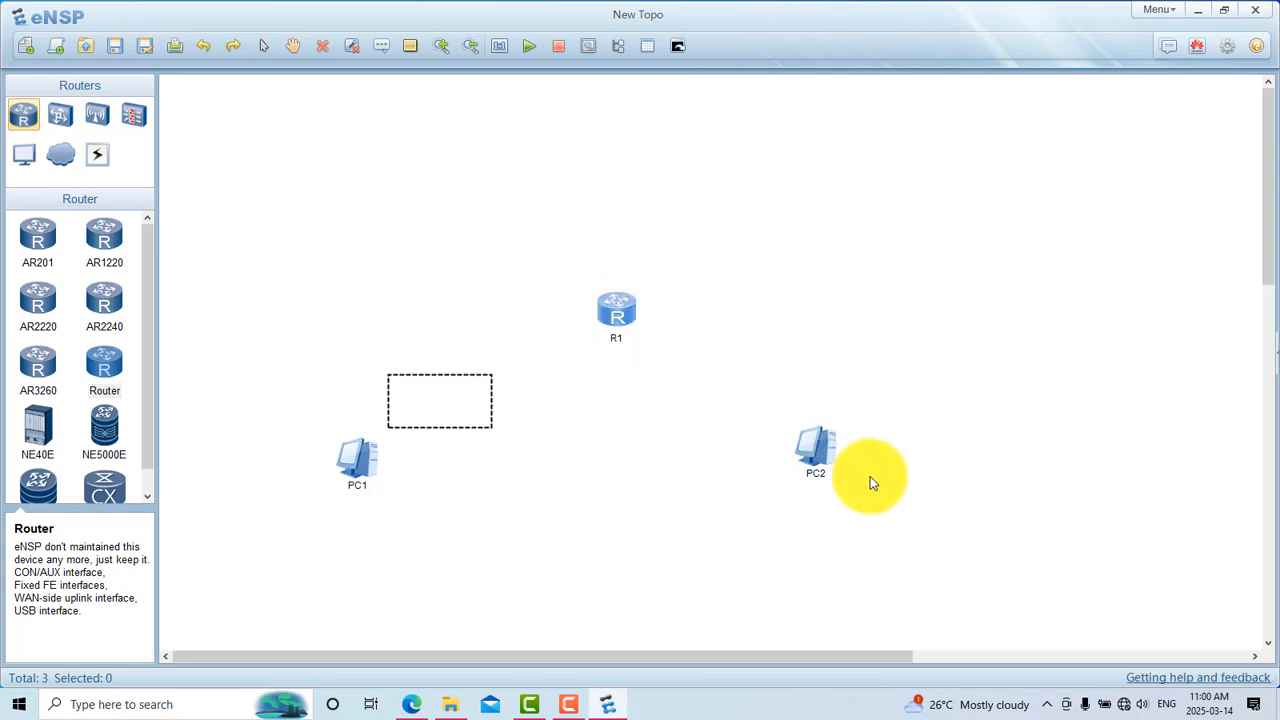
left_click_drag(824, 448, 940, 480)
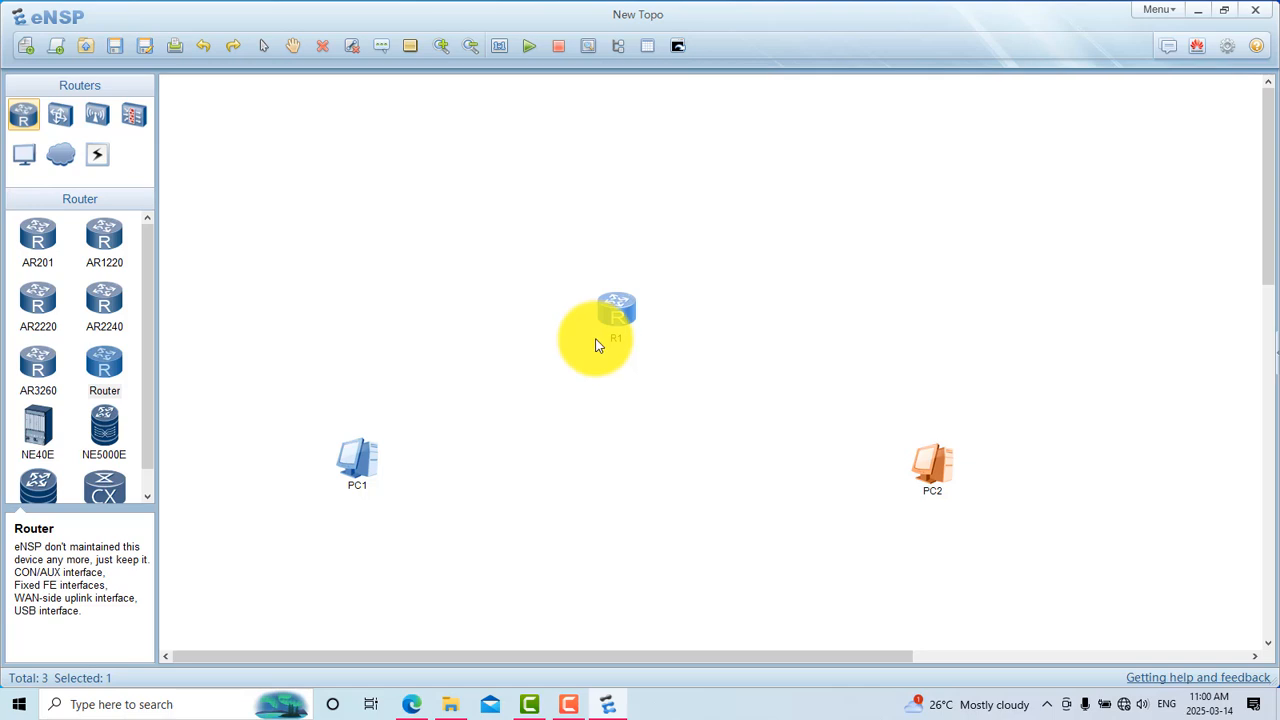
left_click_drag(596, 345, 647, 312)
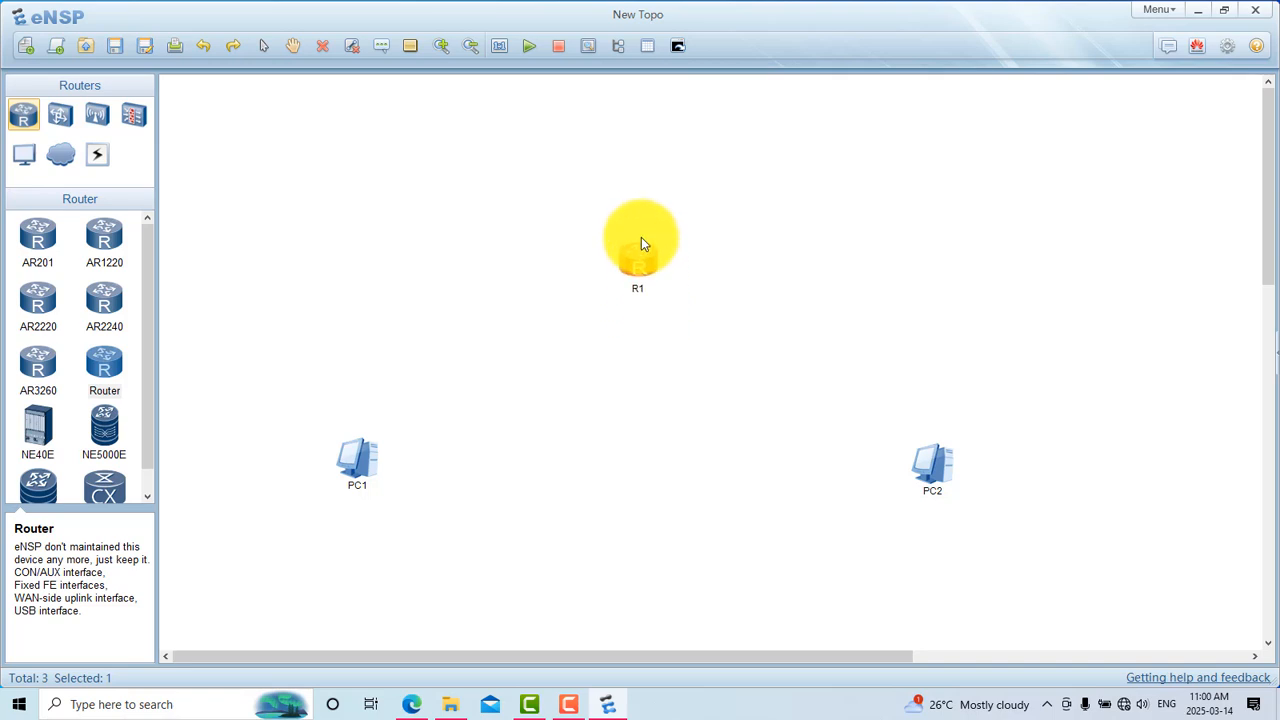
left_click_drag(641, 237, 688, 272)
left_click(688, 272)
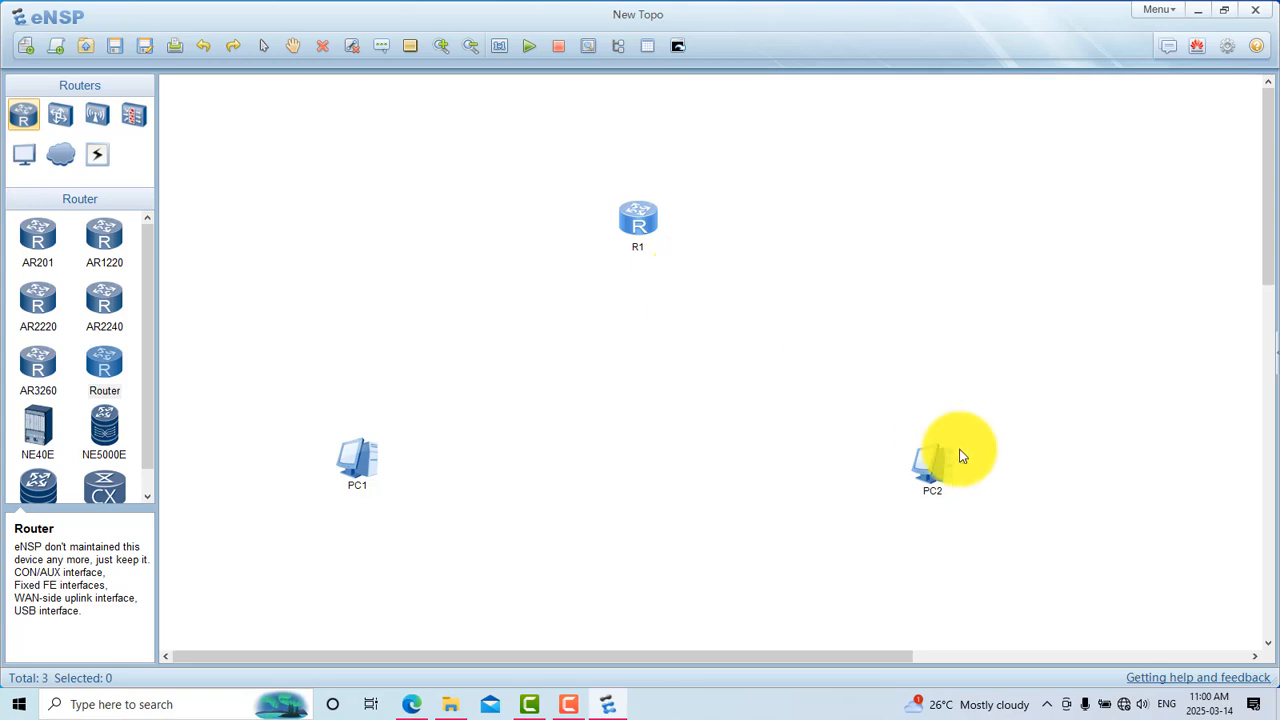
Raise both PCs and align them at the same height, with PC1 a little closer to the centre.
left_click_drag(950, 455, 905, 410)
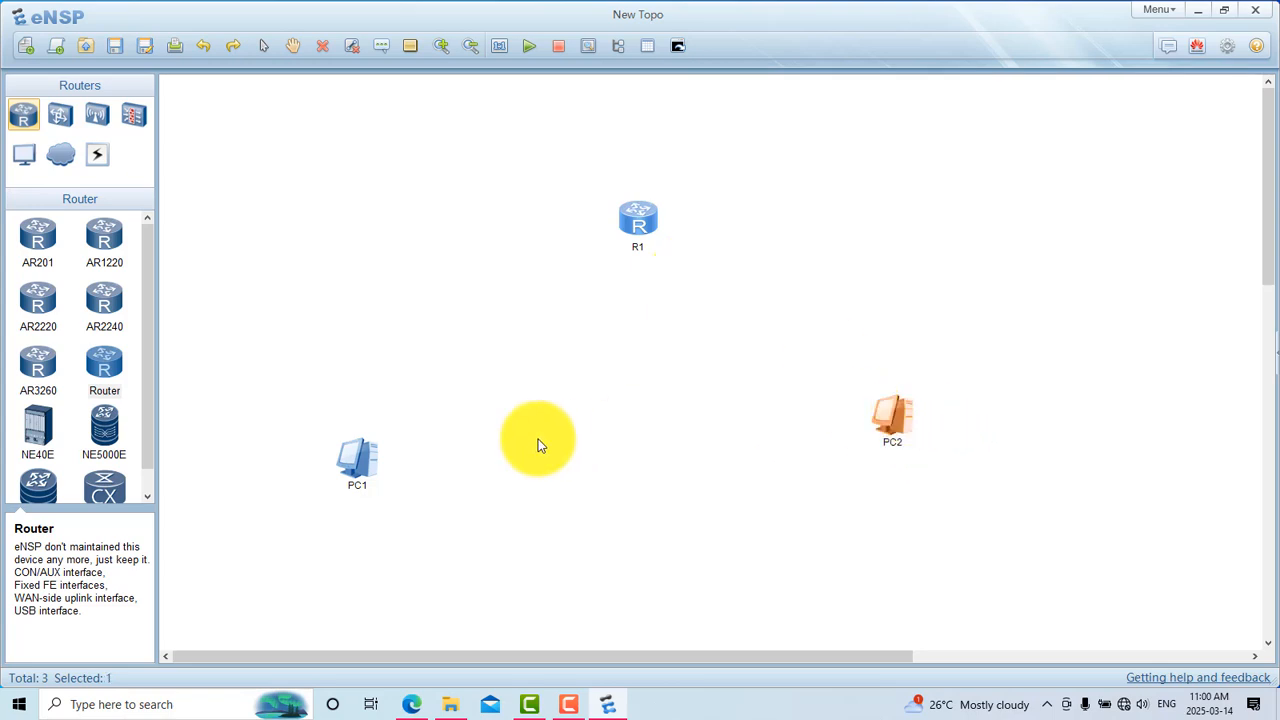
left_click(369, 455)
left_click_drag(370, 456, 377, 417)
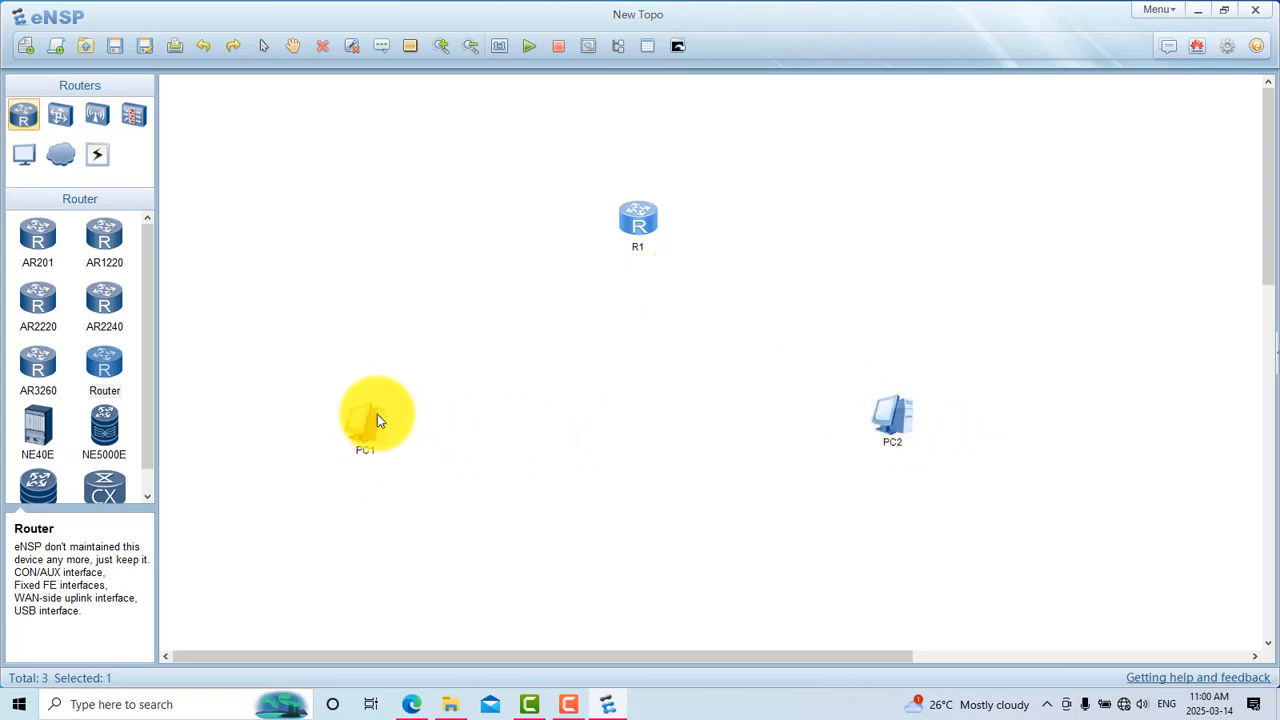
left_click(893, 420)
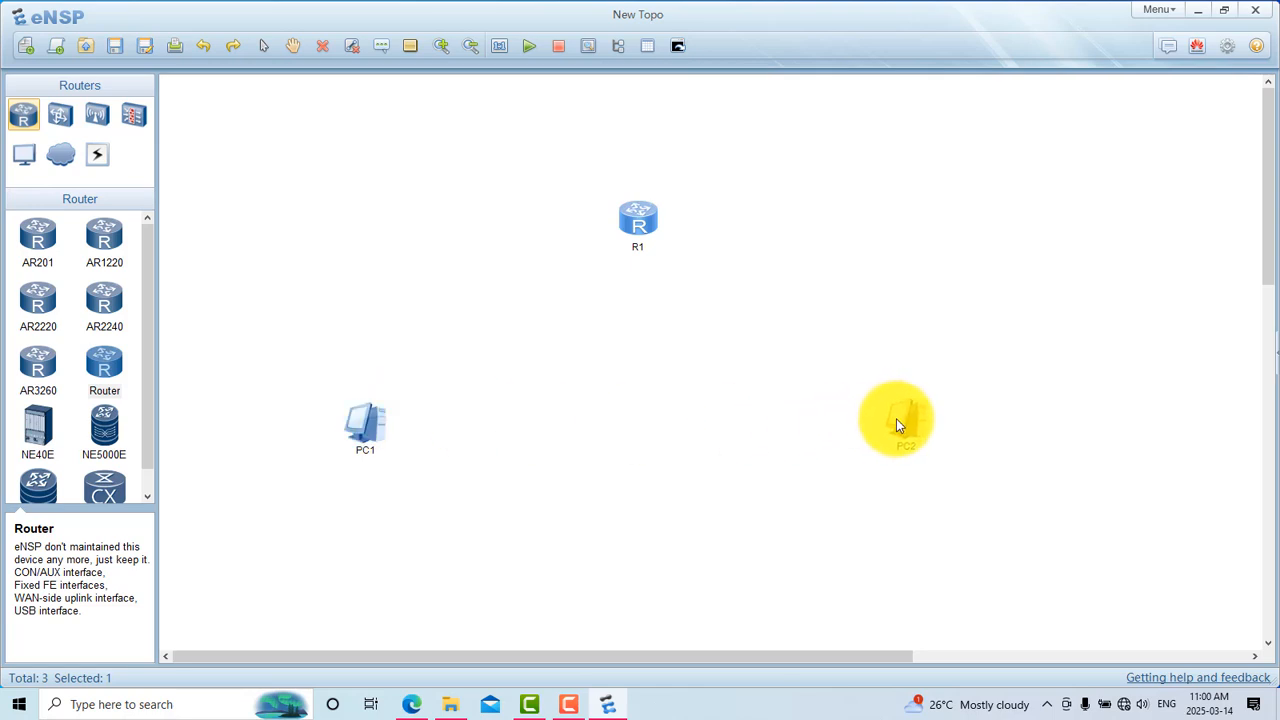
left_click(846, 430)
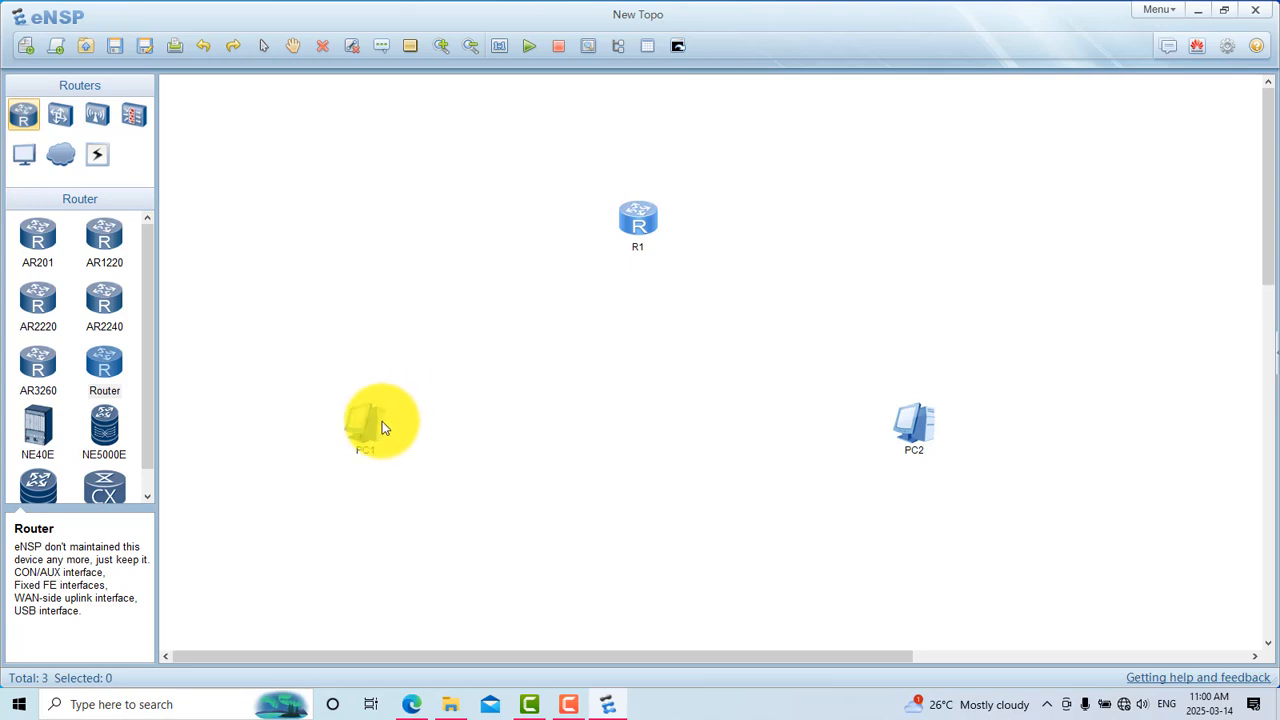
left_click_drag(380, 426, 420, 428)
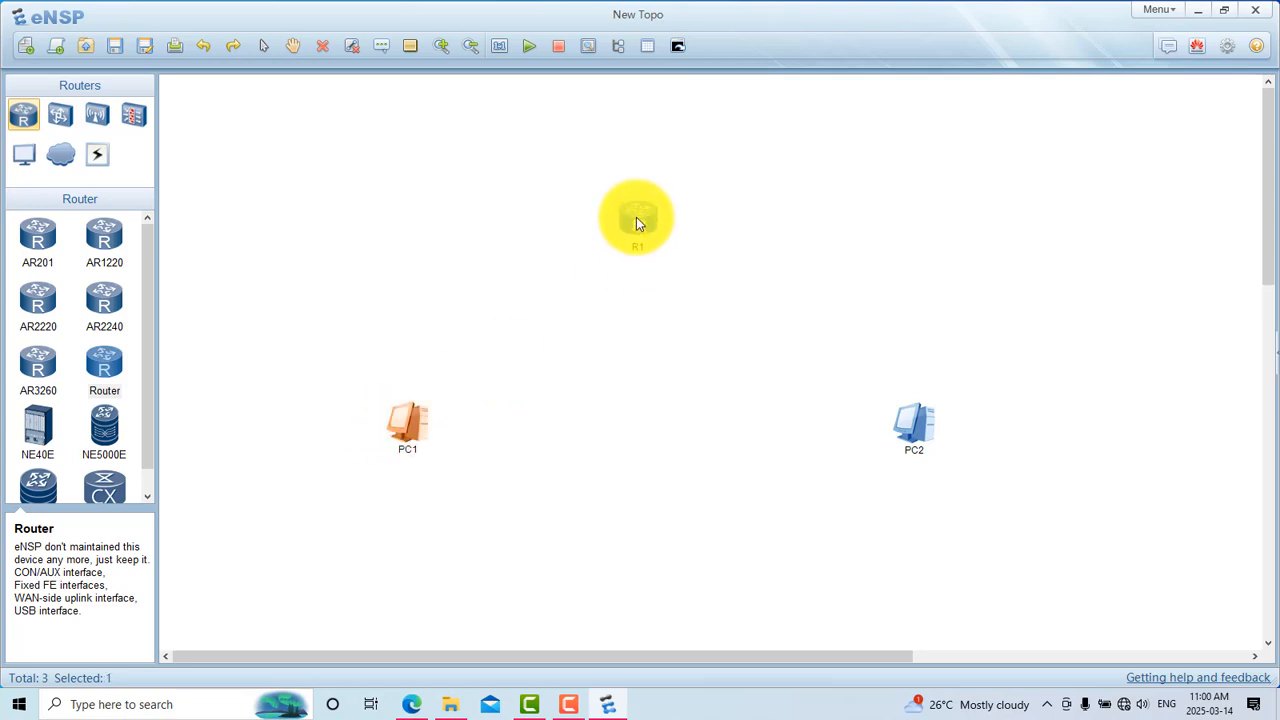
Centre router R1 between the two PCs and nudge PC2 slightly to balance the layout.
left_click_drag(636, 217, 656, 256)
left_click(890, 445)
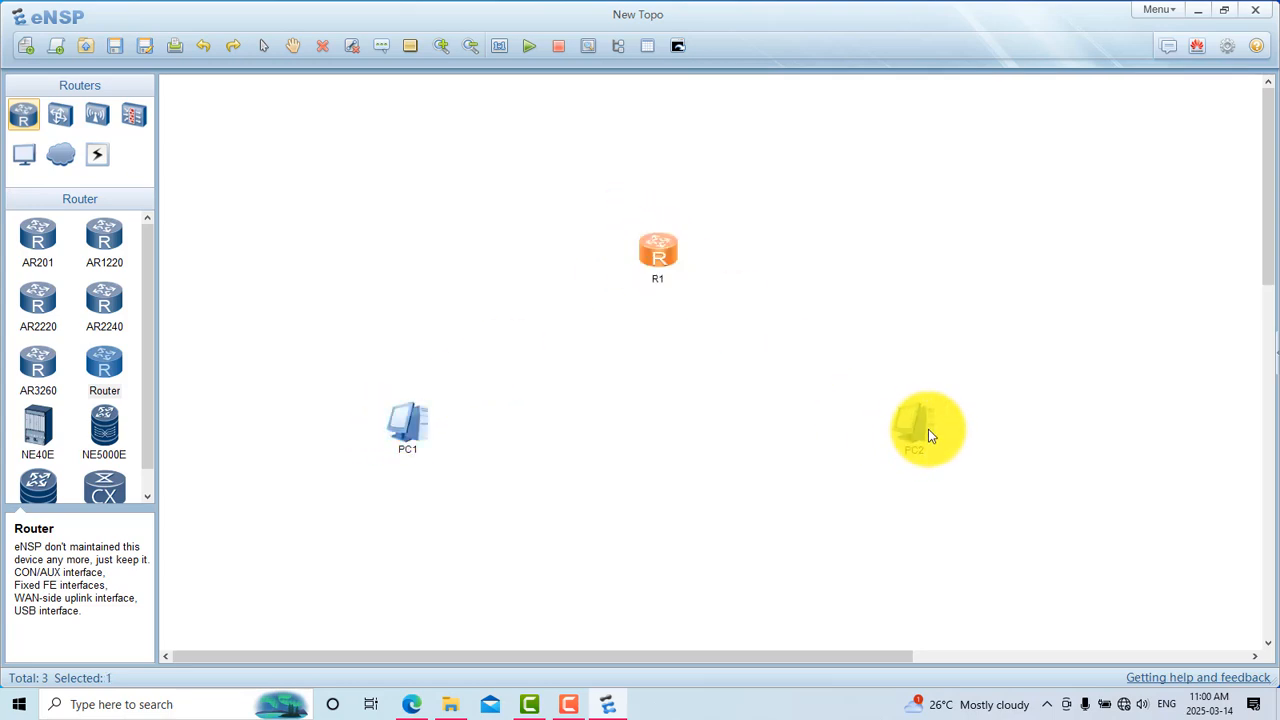
mouse_move(929, 430)
left_mouse_down()
mouse_move(943, 434)
mouse_move(920, 423)
mouse_move(934, 432)
left_mouse_up()
left_click_drag(657, 246, 661, 245)
left_click(494, 283)
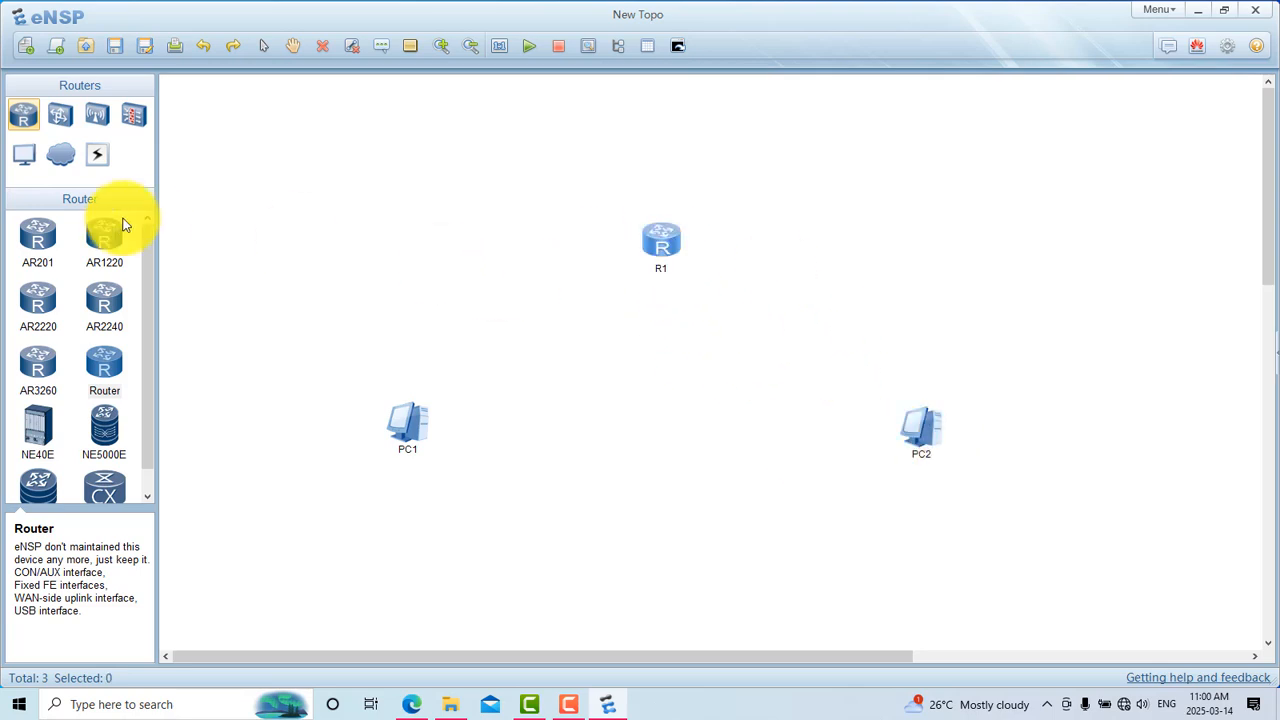
Connect PC1's Ethernet 0/0/1 to R1's Ethernet 0/0/0 with a Copper link.
left_click(100, 130)
left_click(97, 153)
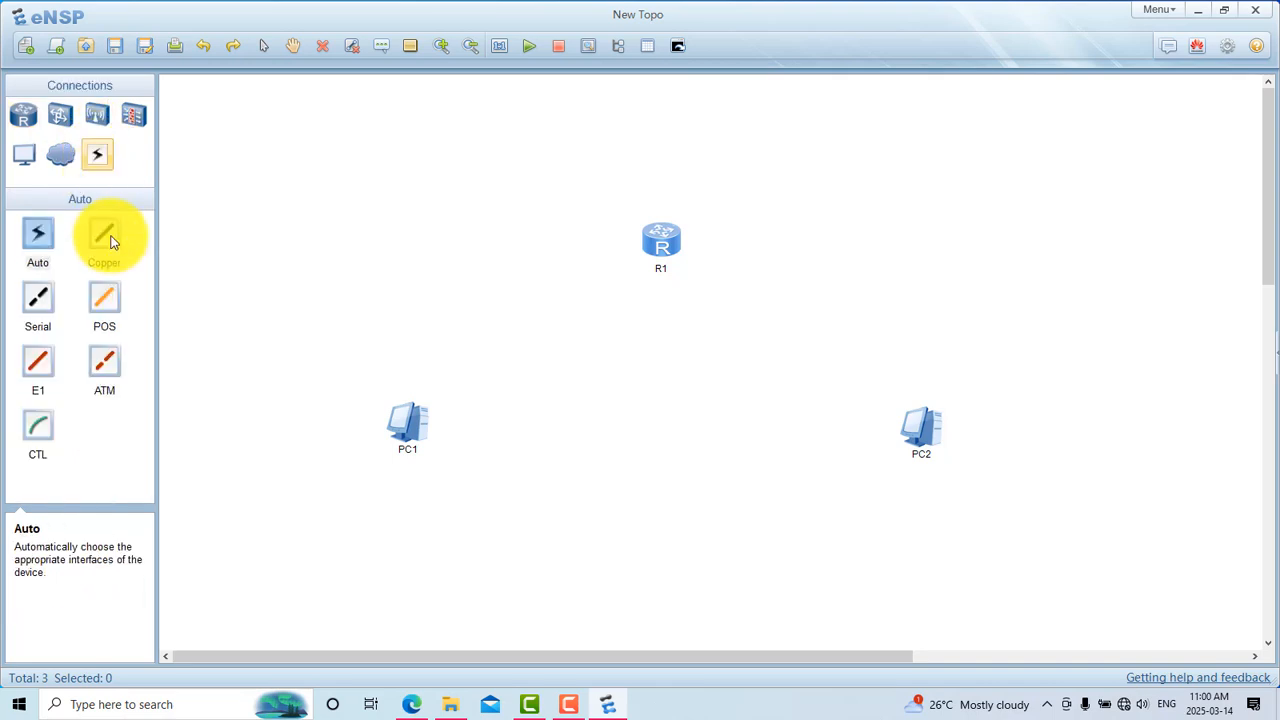
left_click(105, 240)
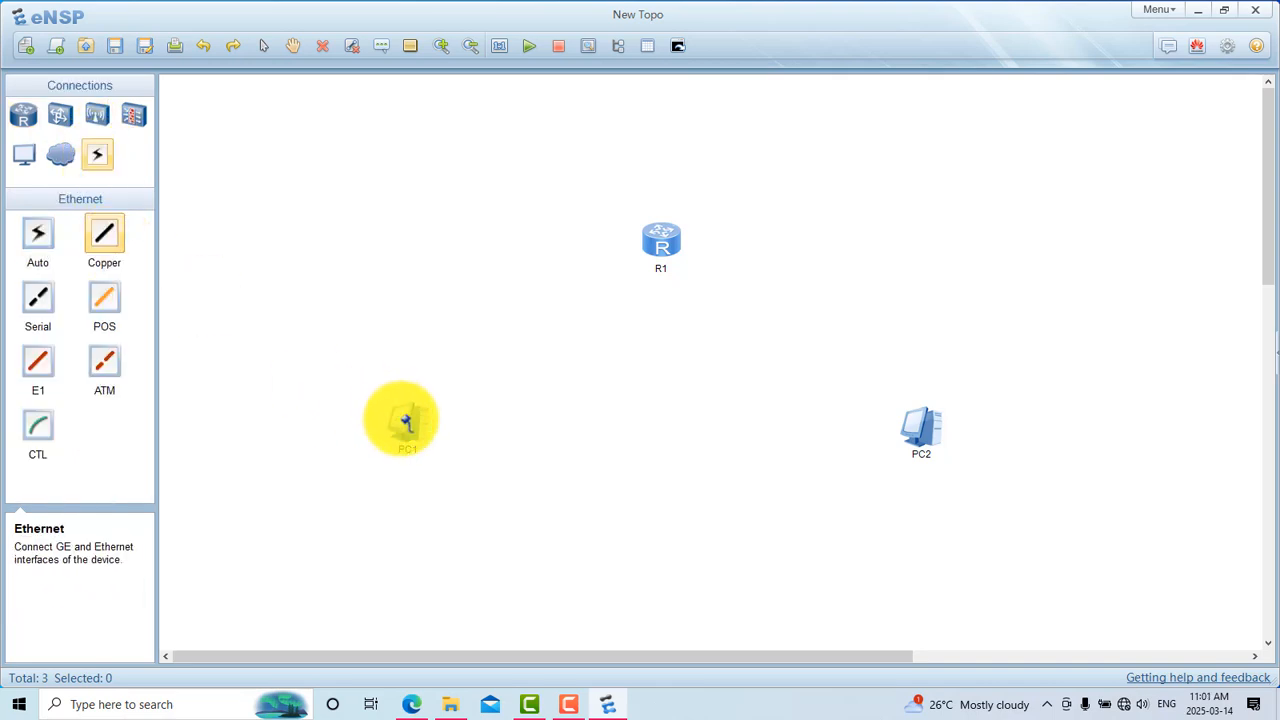
left_click(405, 422)
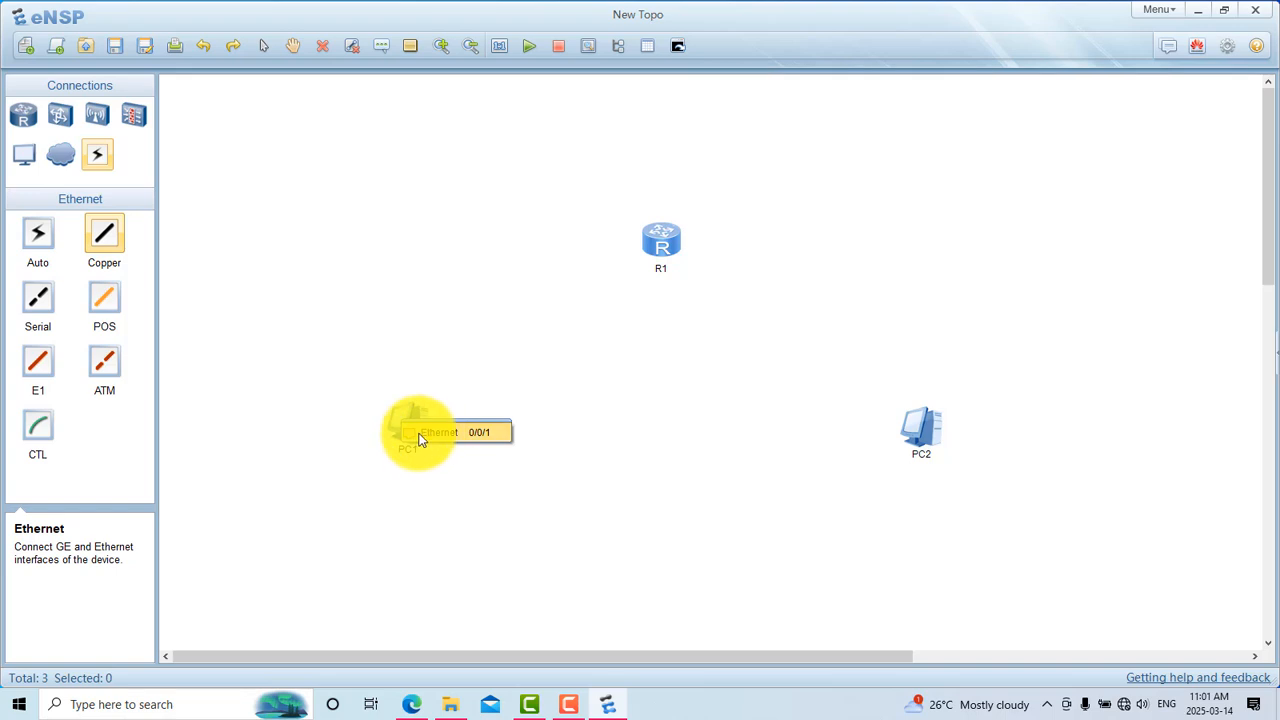
left_click(435, 432)
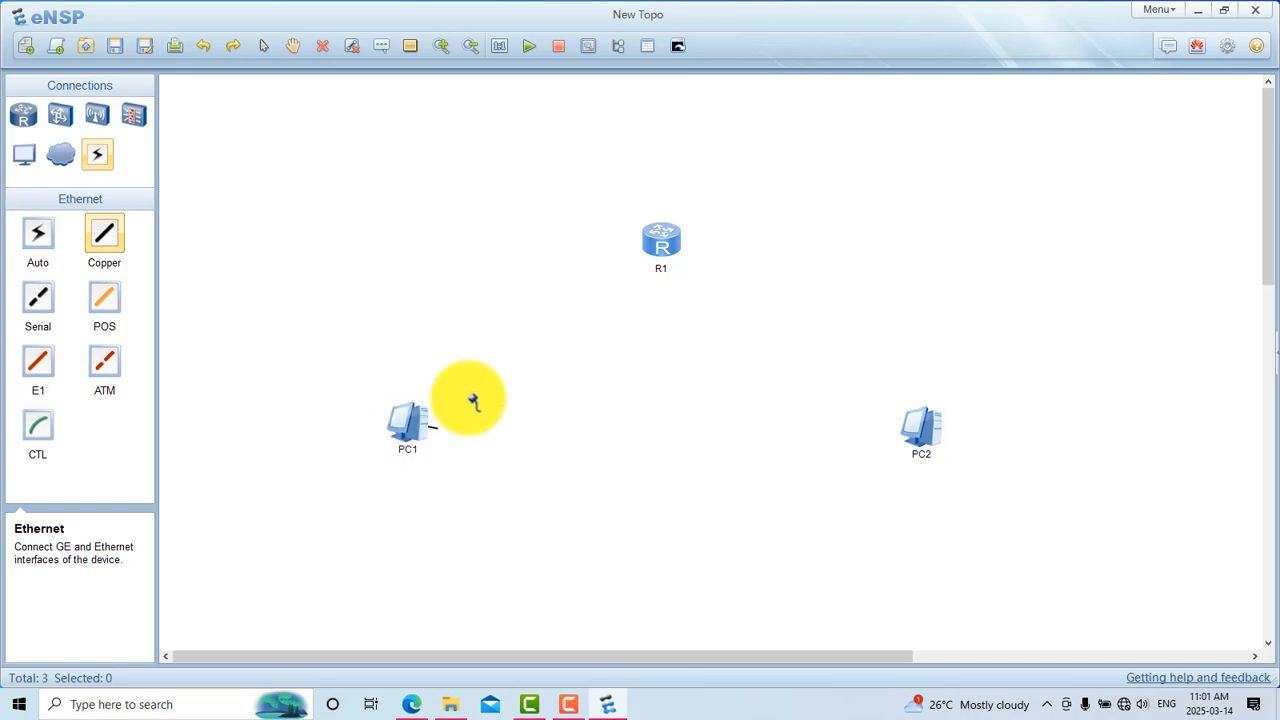
left_click(657, 250)
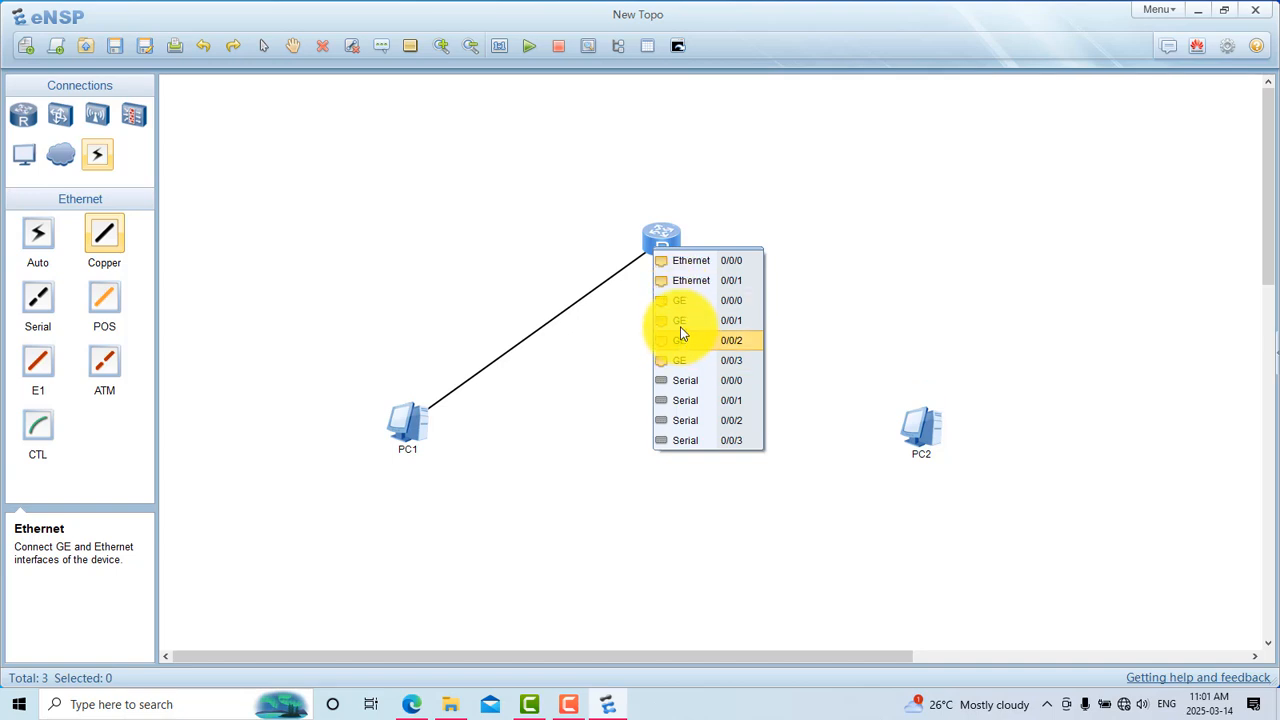
left_click(680, 263)
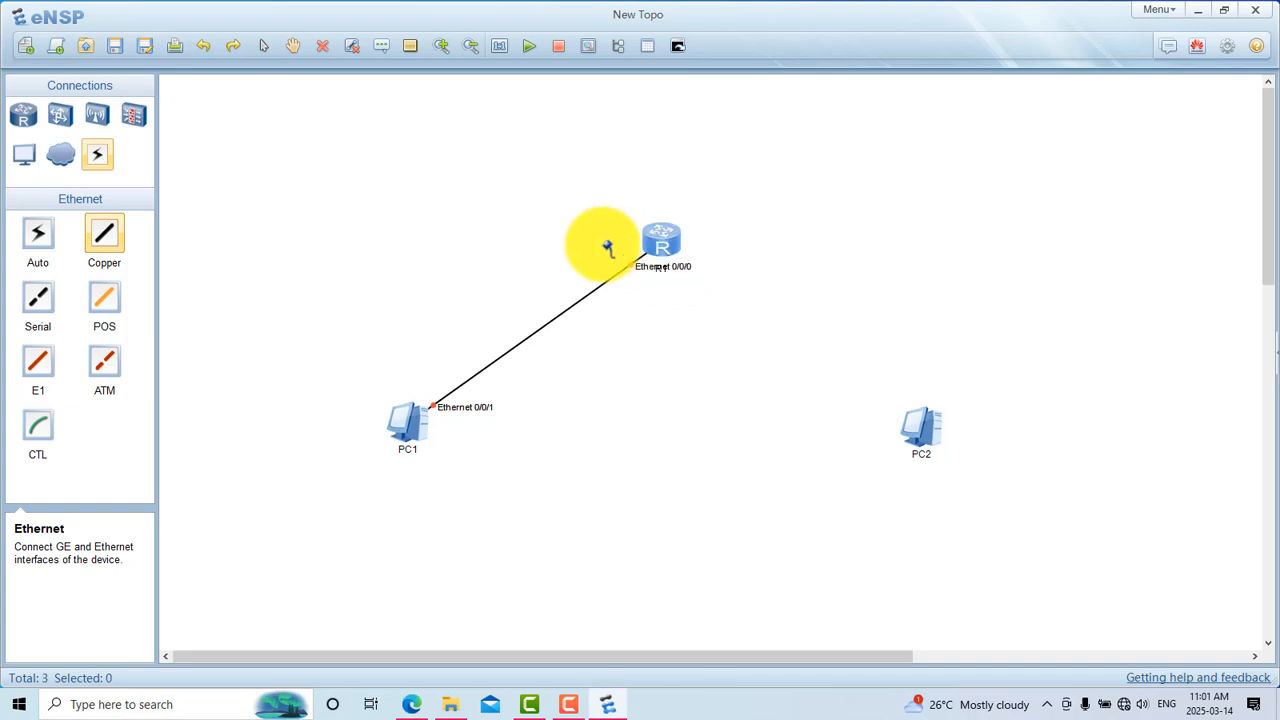
left_click(378, 46)
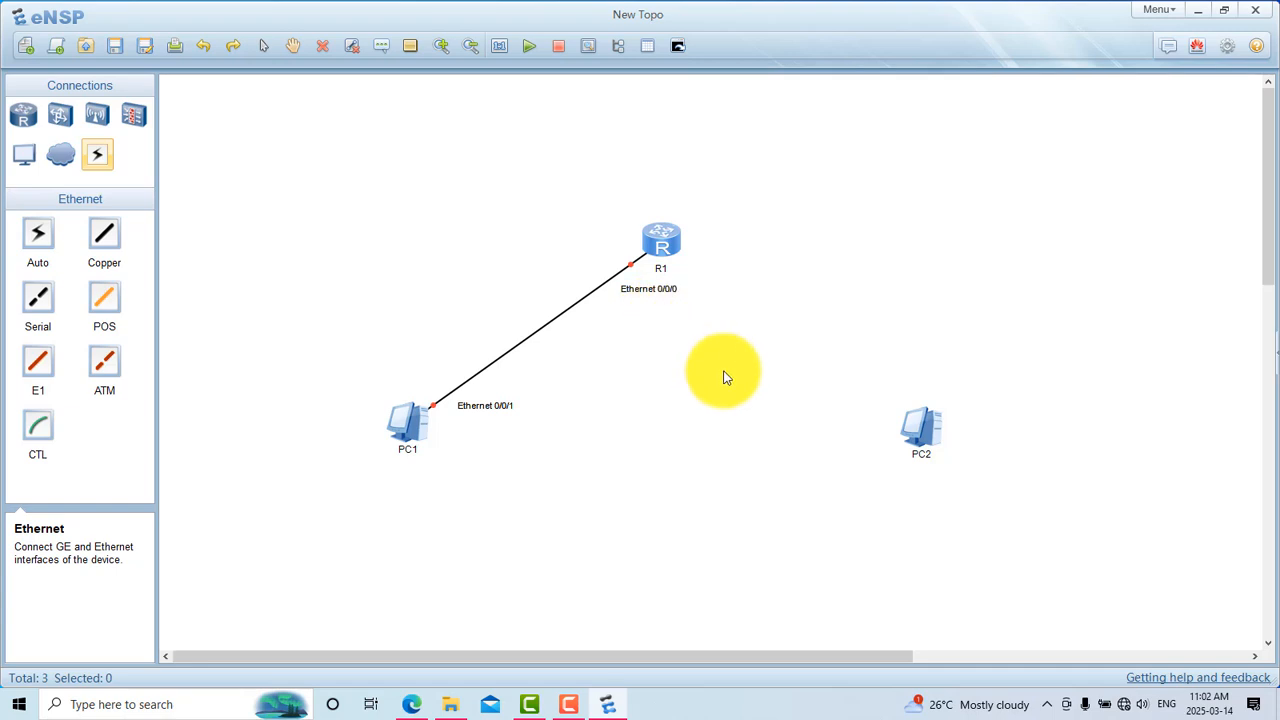
Shift PC2 slightly inward toward the router.
mouse_move(923, 419)
left_mouse_down()
mouse_move(890, 407)
mouse_move(902, 416)
left_mouse_up()
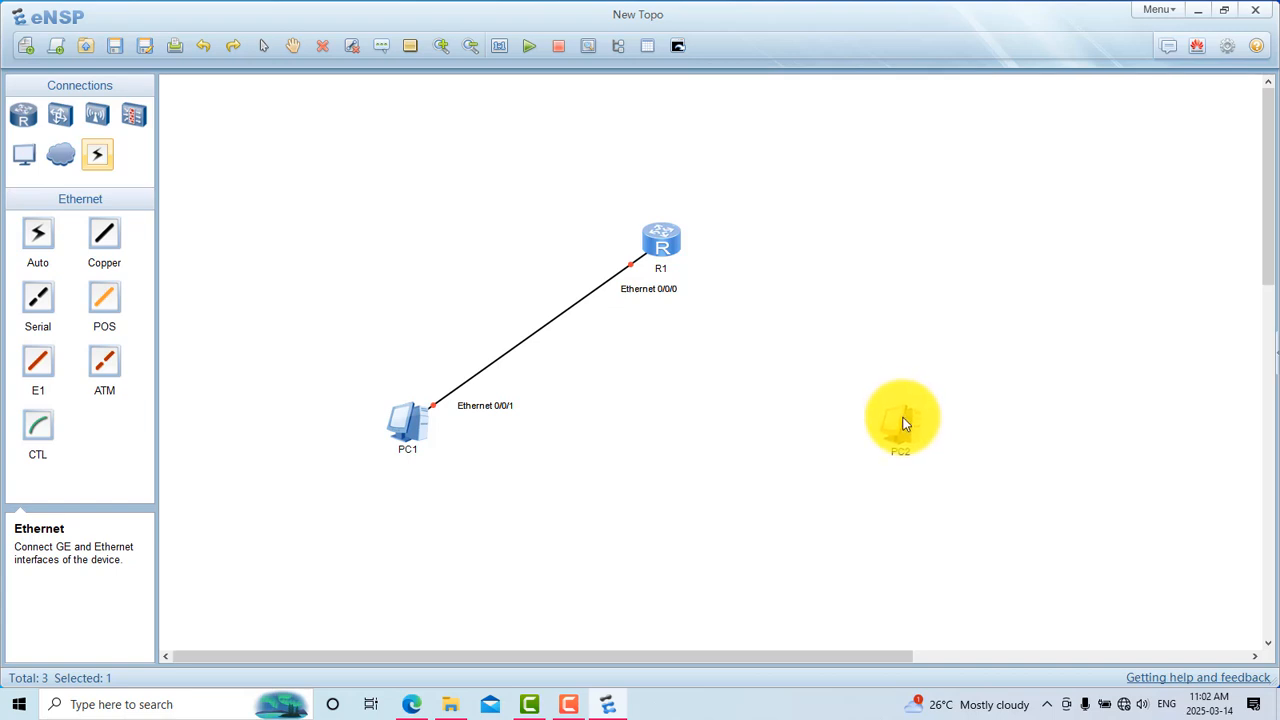
left_click(868, 392)
left_click(848, 366)
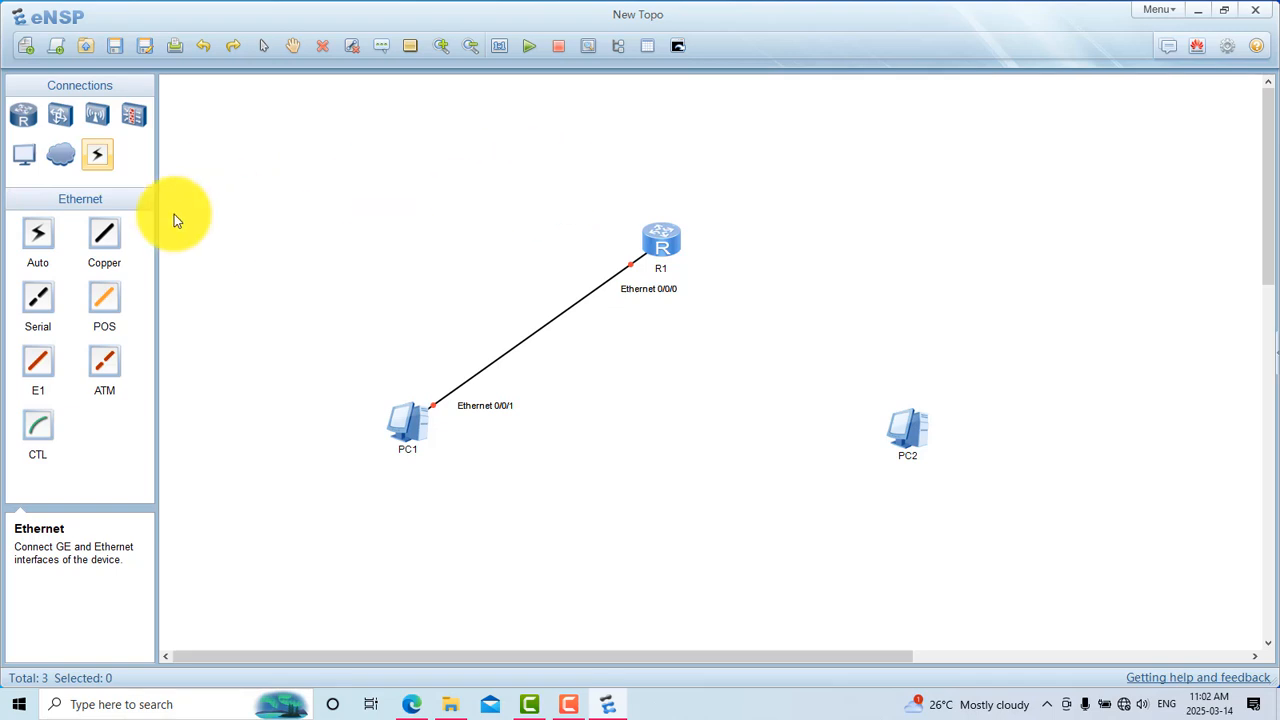
Connect R1's Ethernet 0/0/1 to PC2's Ethernet 0/0/1 with a Copper link and move R1's port label clear of it.
left_click(104, 234)
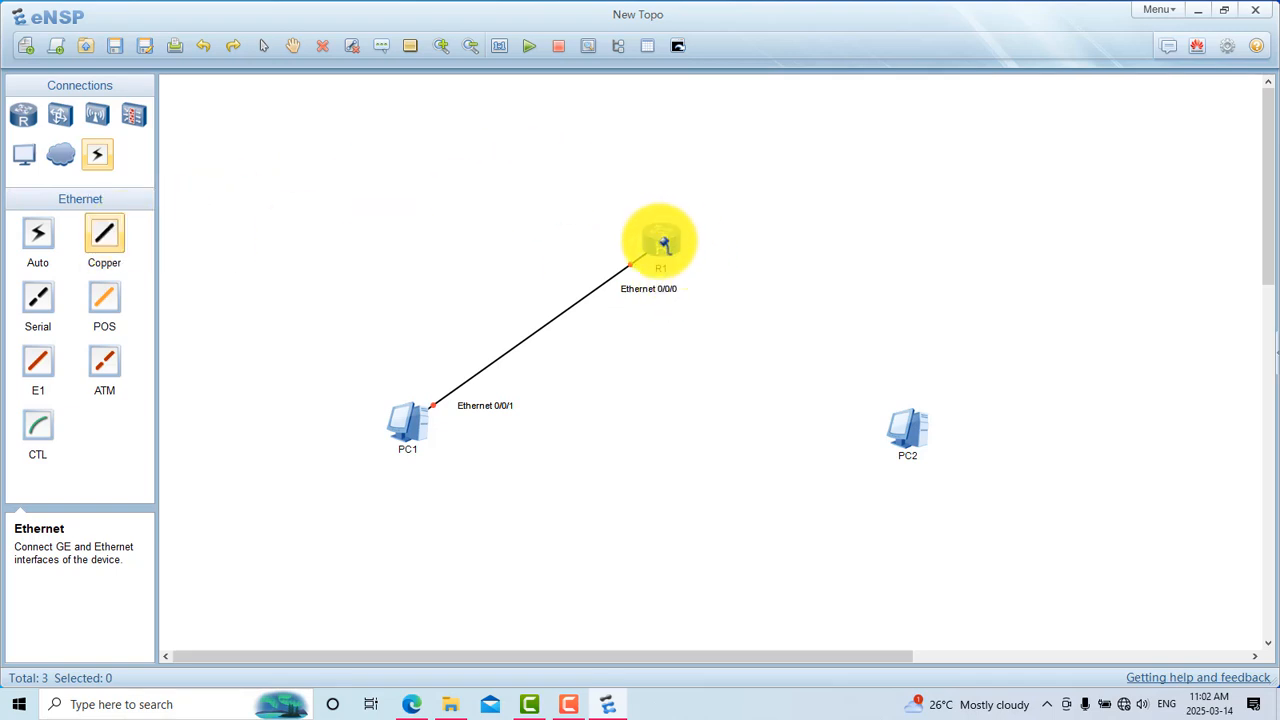
left_click(663, 243)
left_click(706, 254)
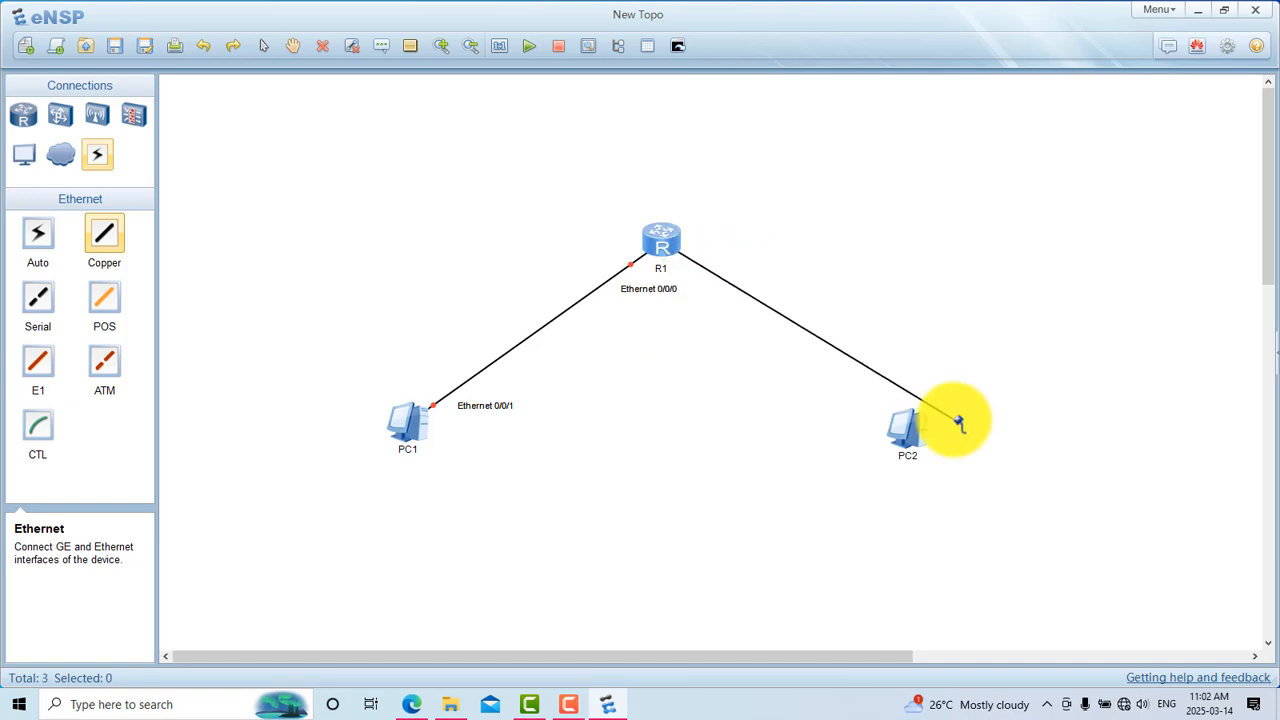
left_click(912, 428)
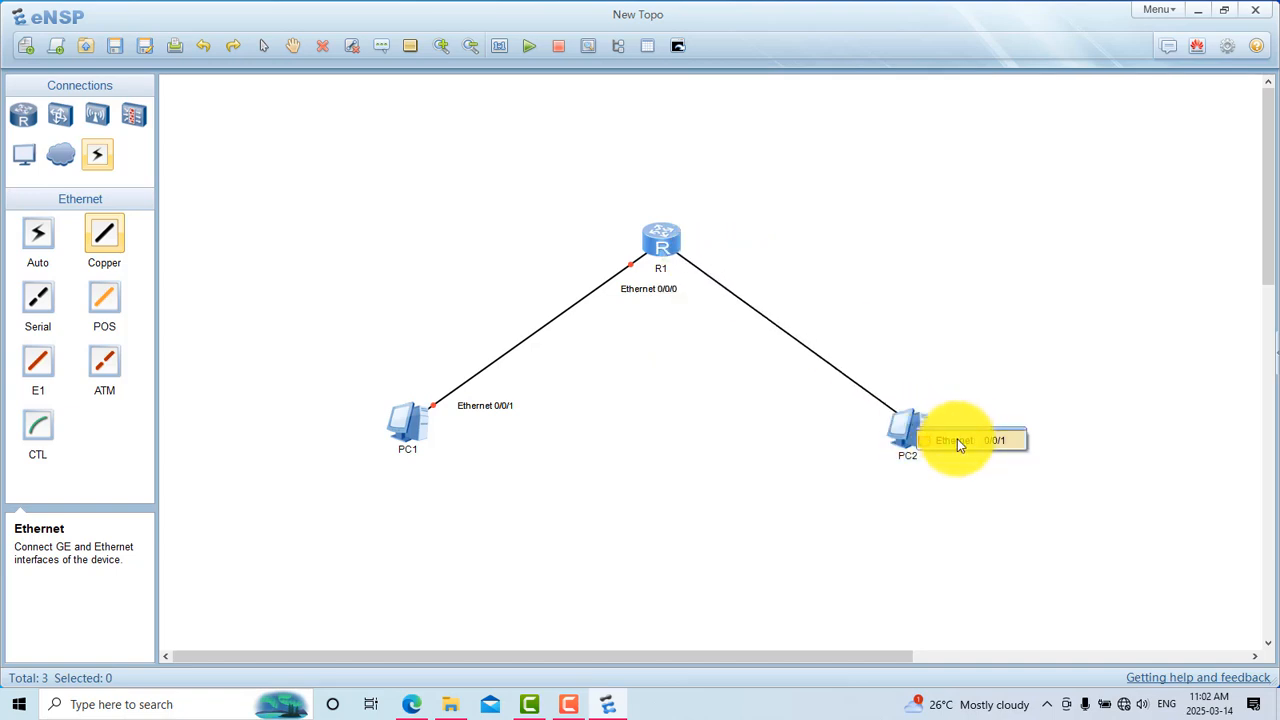
left_click(957, 439)
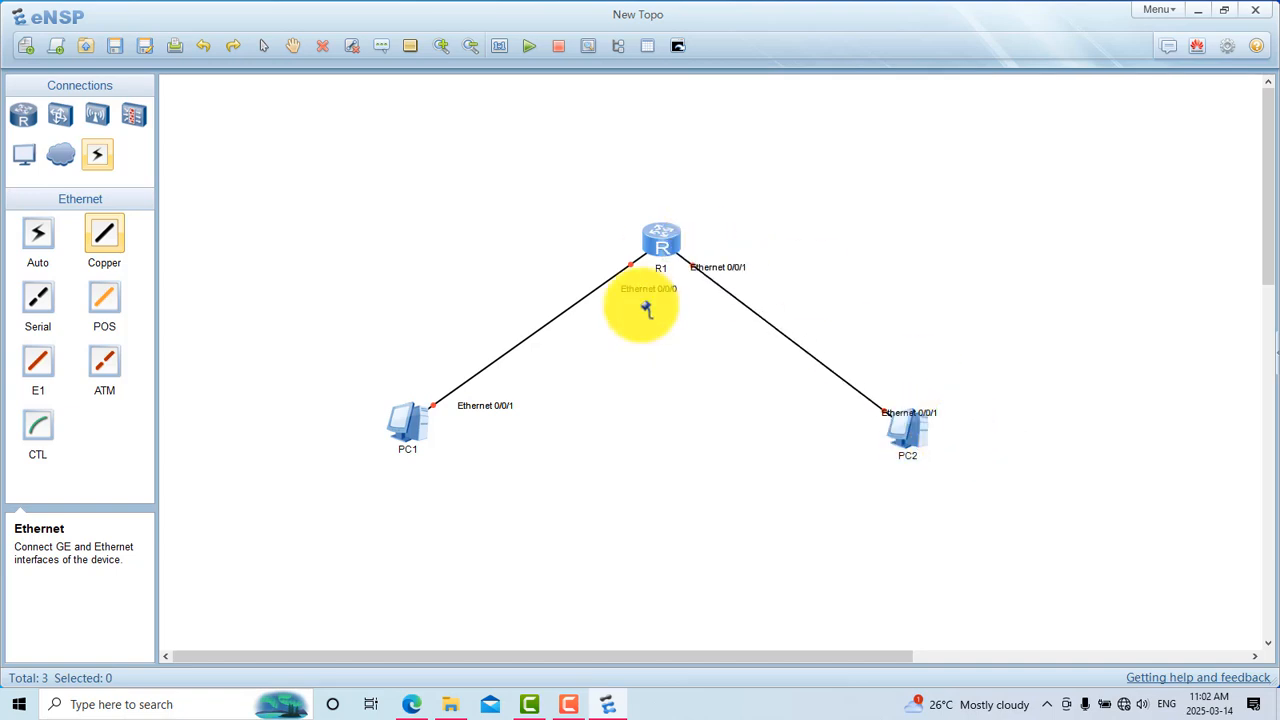
right_click(595, 175)
left_click_drag(733, 268, 747, 258)
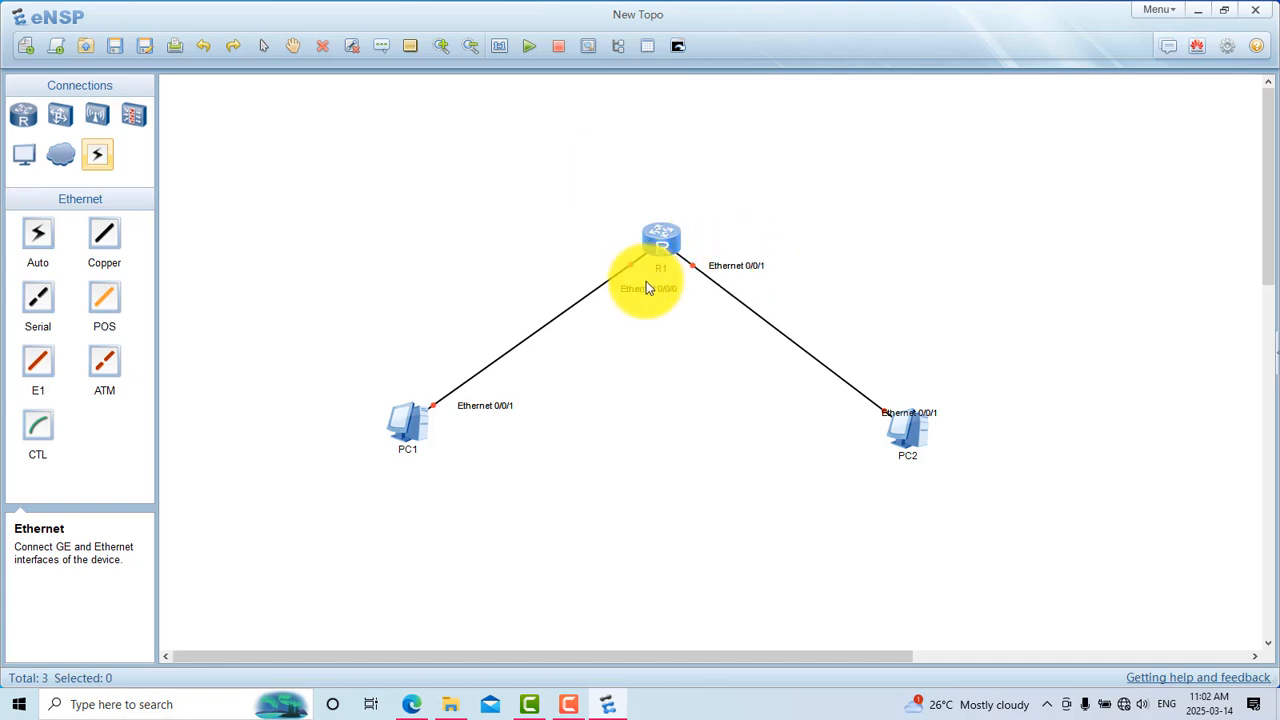
Move R1's Ethernet 0/0/0 port label clear of the router, beside its link to PC1.
left_click_drag(648, 288, 592, 272)
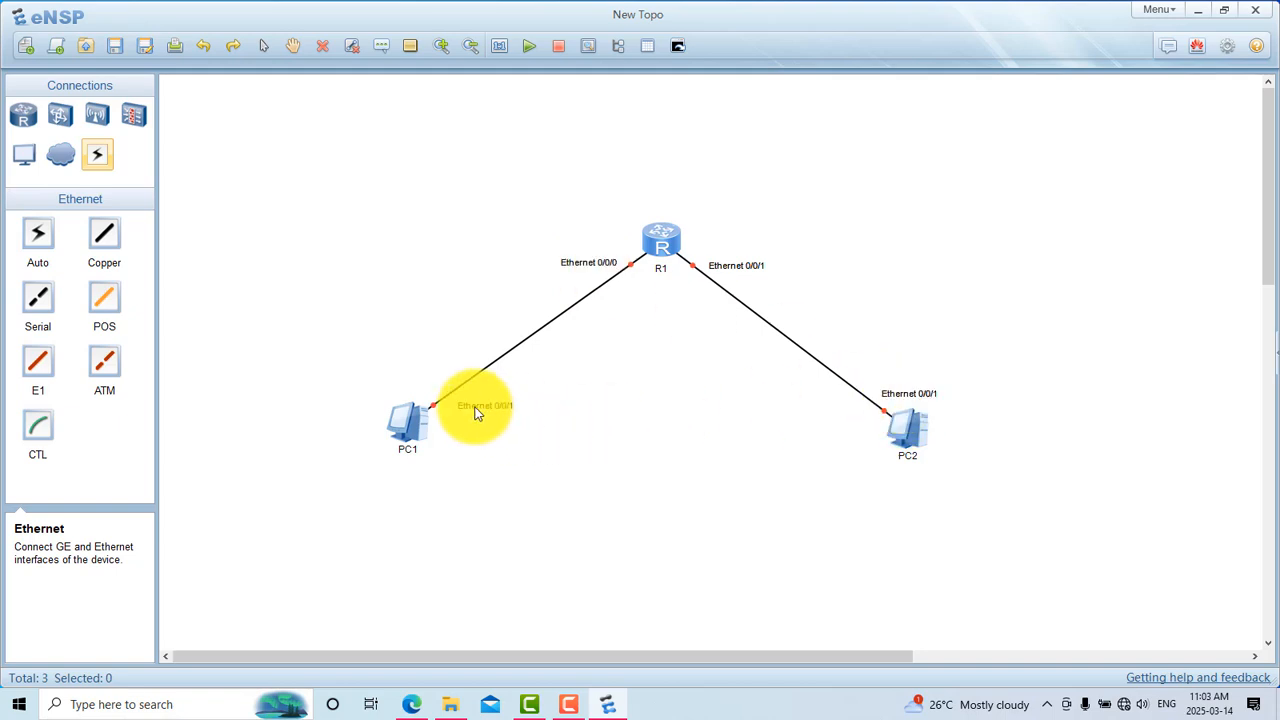
left_click_drag(477, 409, 409, 432)
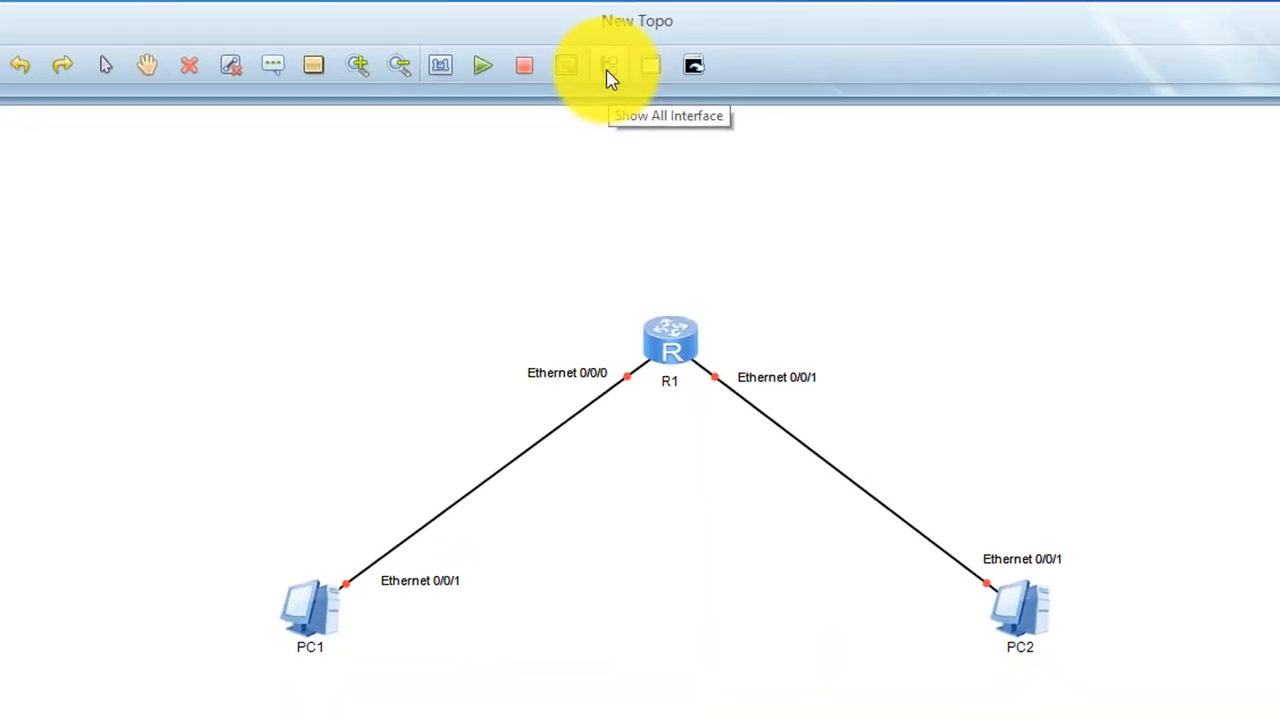
Hide all interface labels in the topology and show them again.
left_click(608, 76)
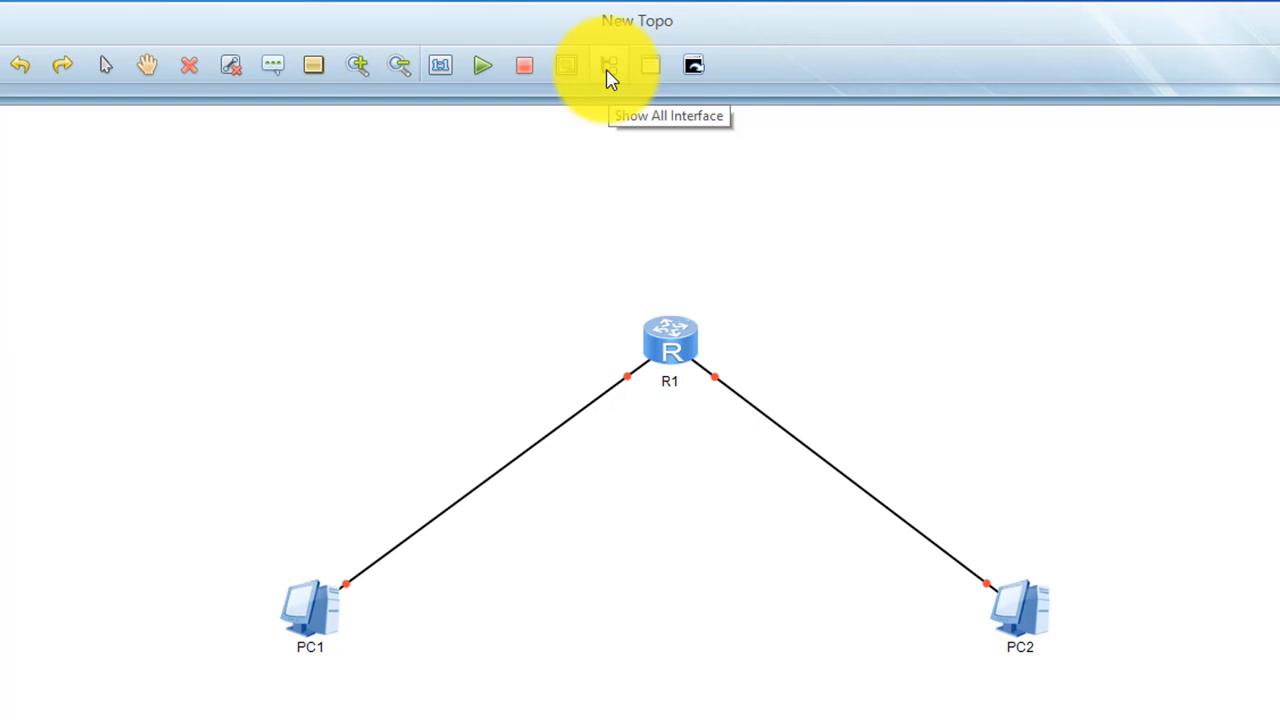
left_click(610, 78)
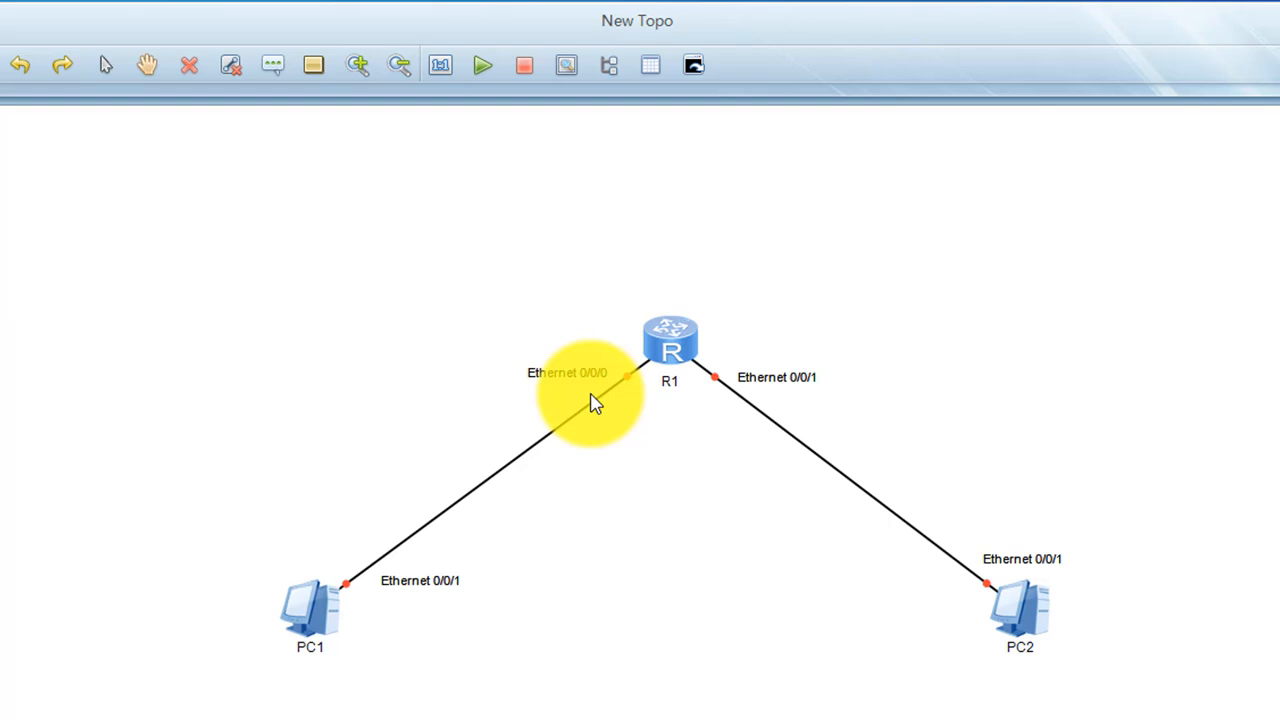
Nudge R1's Ethernet 0/0/0 label slightly up and shift PC2 marginally inward.
mouse_move(586, 386)
left_mouse_down()
mouse_move(565, 381)
mouse_move(584, 381)
left_mouse_up()
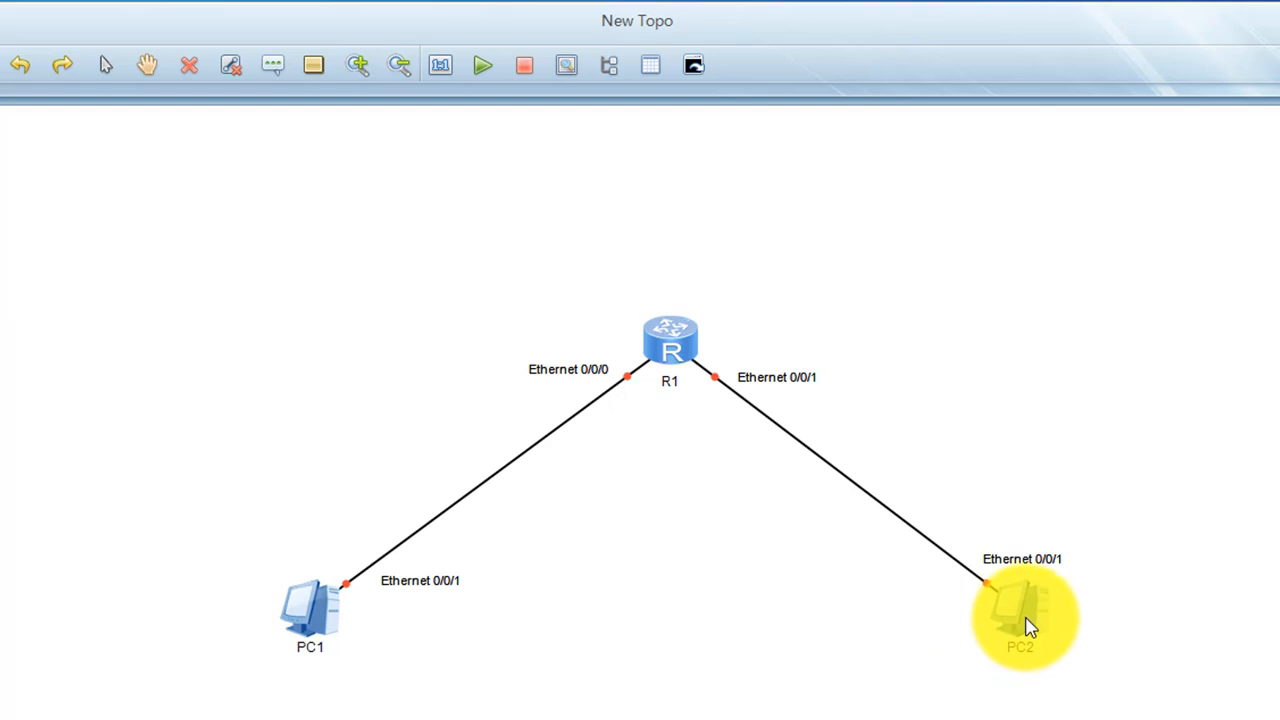
left_click_drag(1026, 618, 1025, 617)
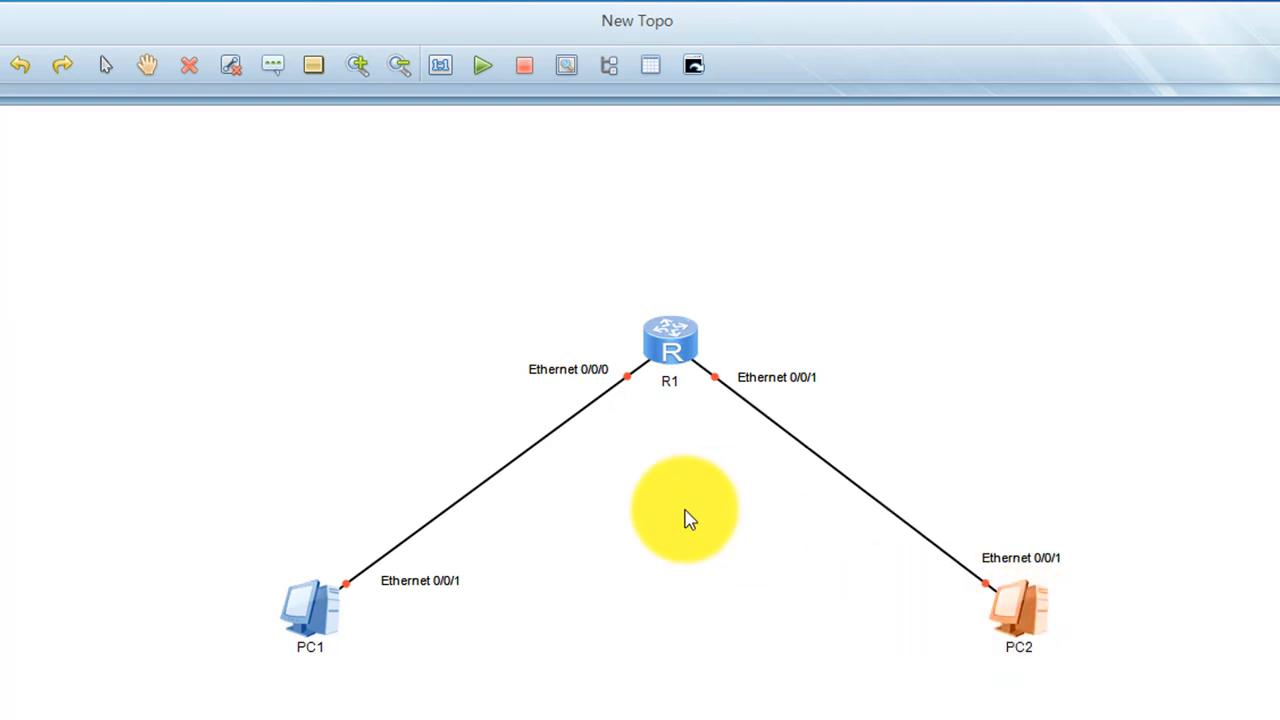
Add the text label 192.168.2.0/24 beside the link between PC1 and R1, keeping it clear of the line.
left_click(276, 65)
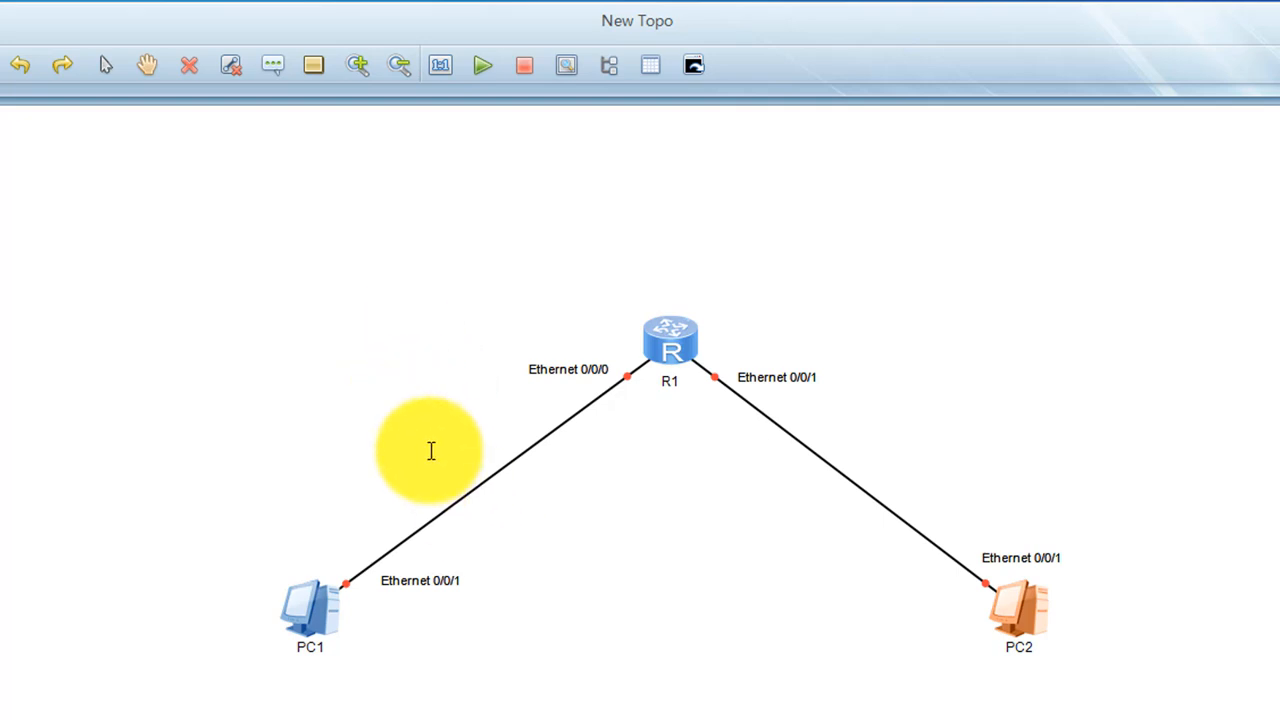
left_click(383, 452)
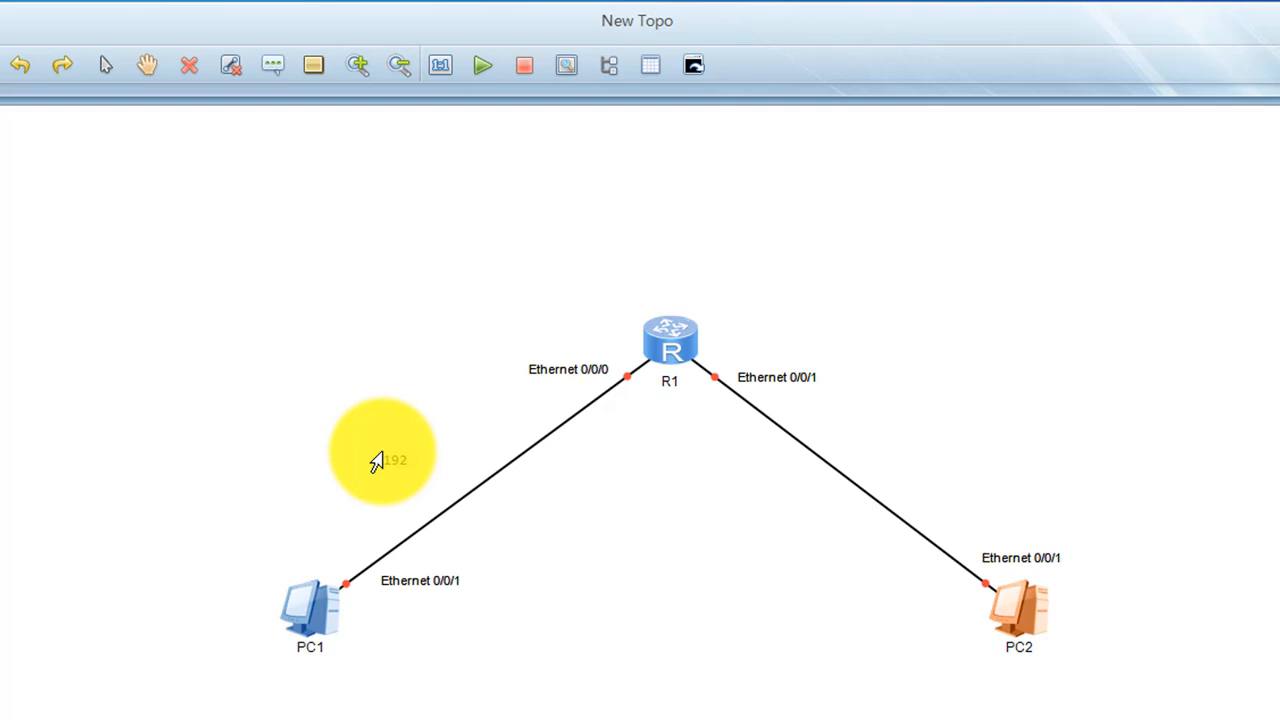
type("192.168.2.0/24")
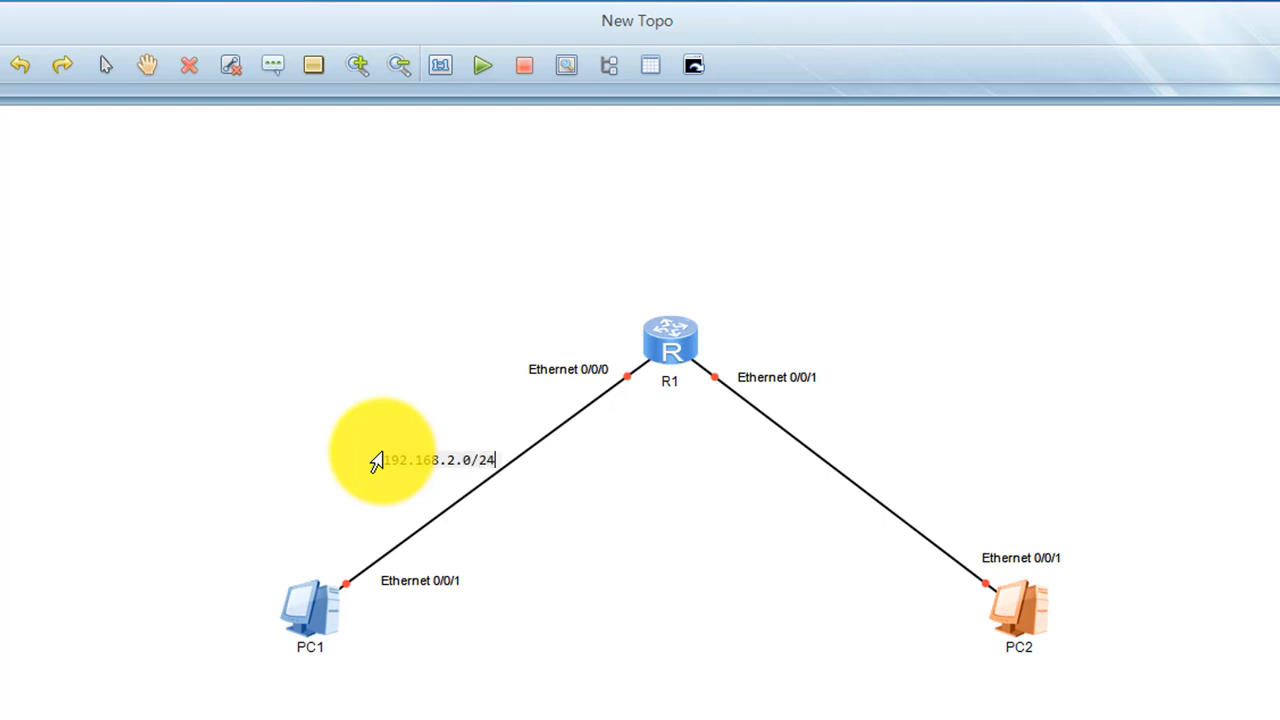
left_click(557, 531)
left_click_drag(457, 466, 445, 457)
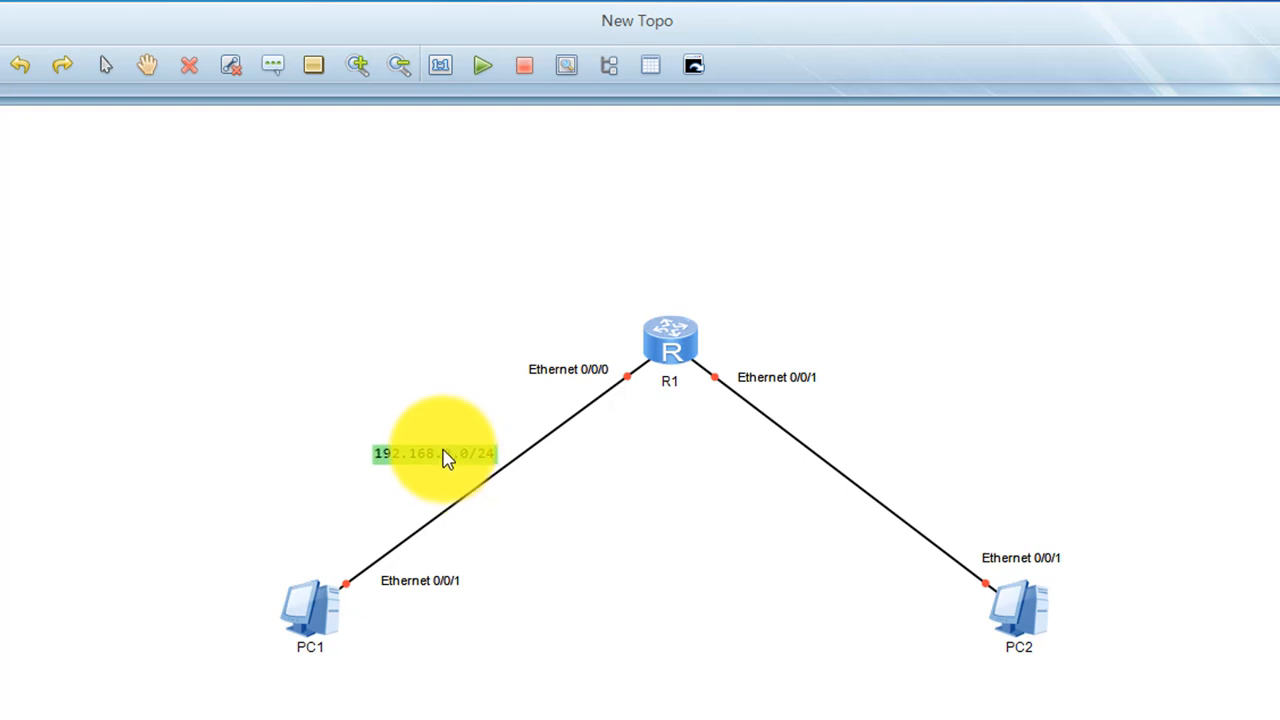
Add the text label 192.168.3.0/24 beside the R1–PC2 link and level the 192.168.2.0/24 label with it.
left_click(272, 68)
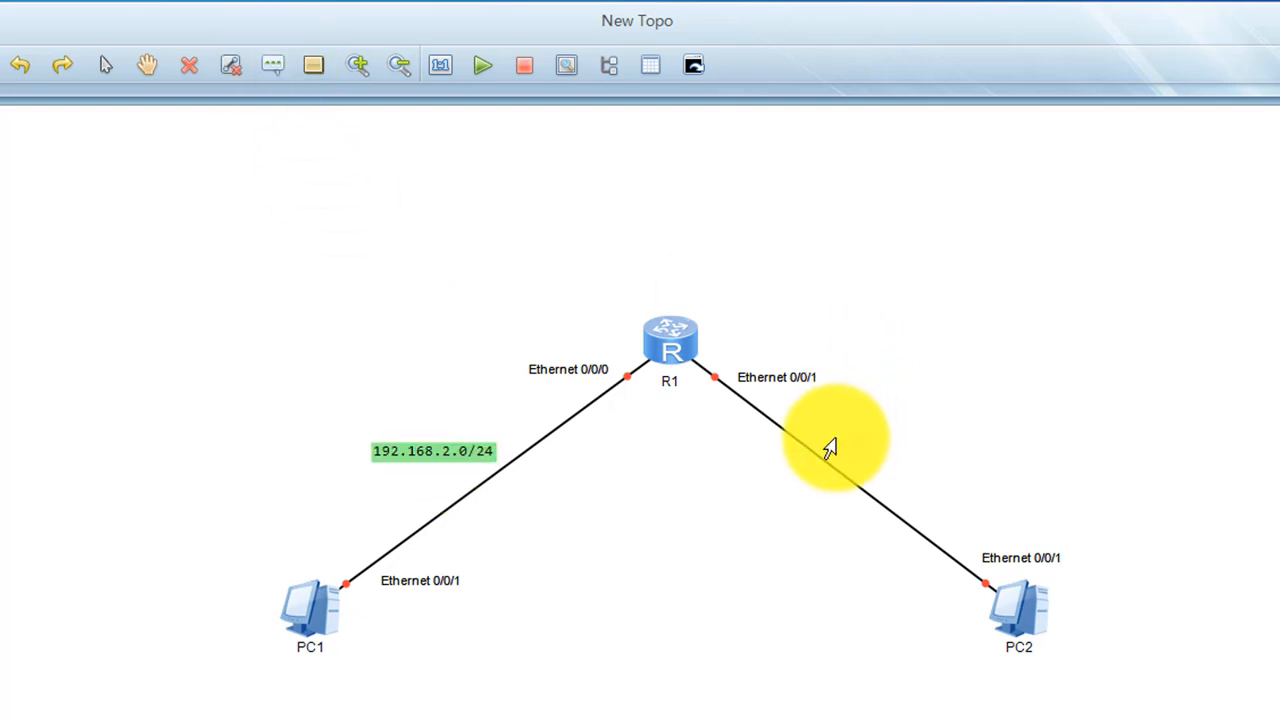
type("168.3.0/24")
left_click(1058, 398)
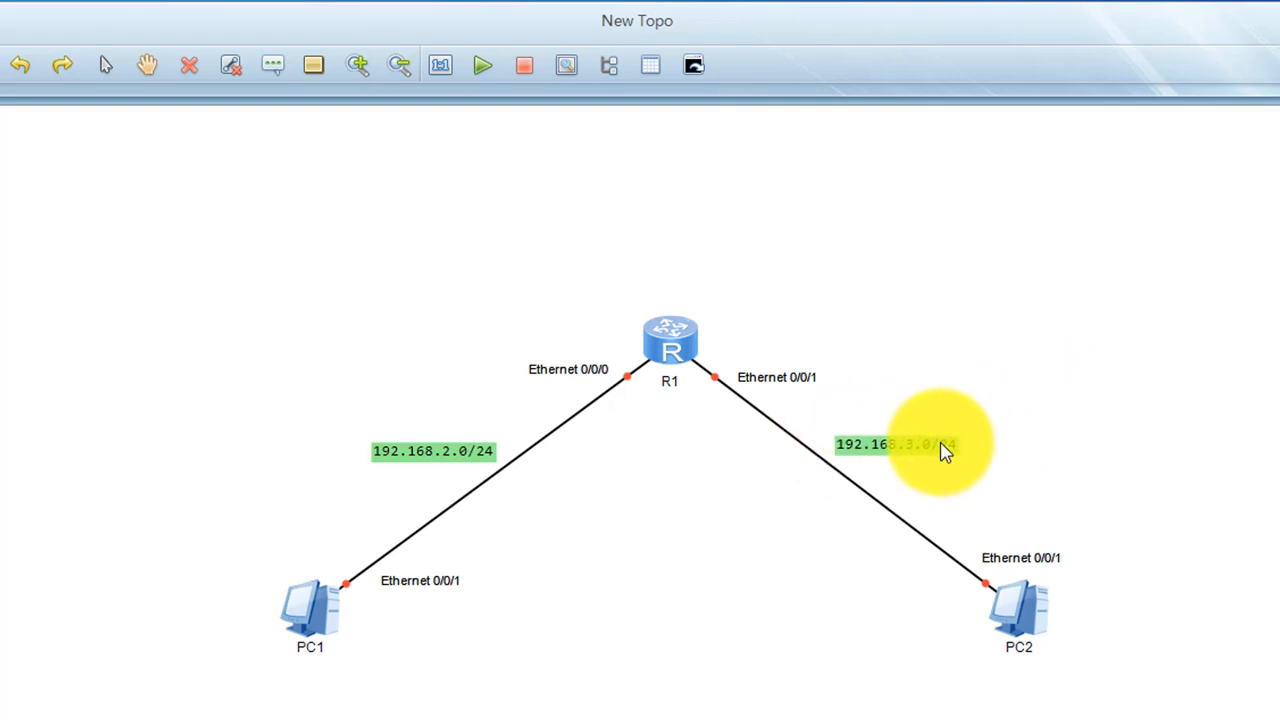
left_click_drag(945, 452, 951, 453)
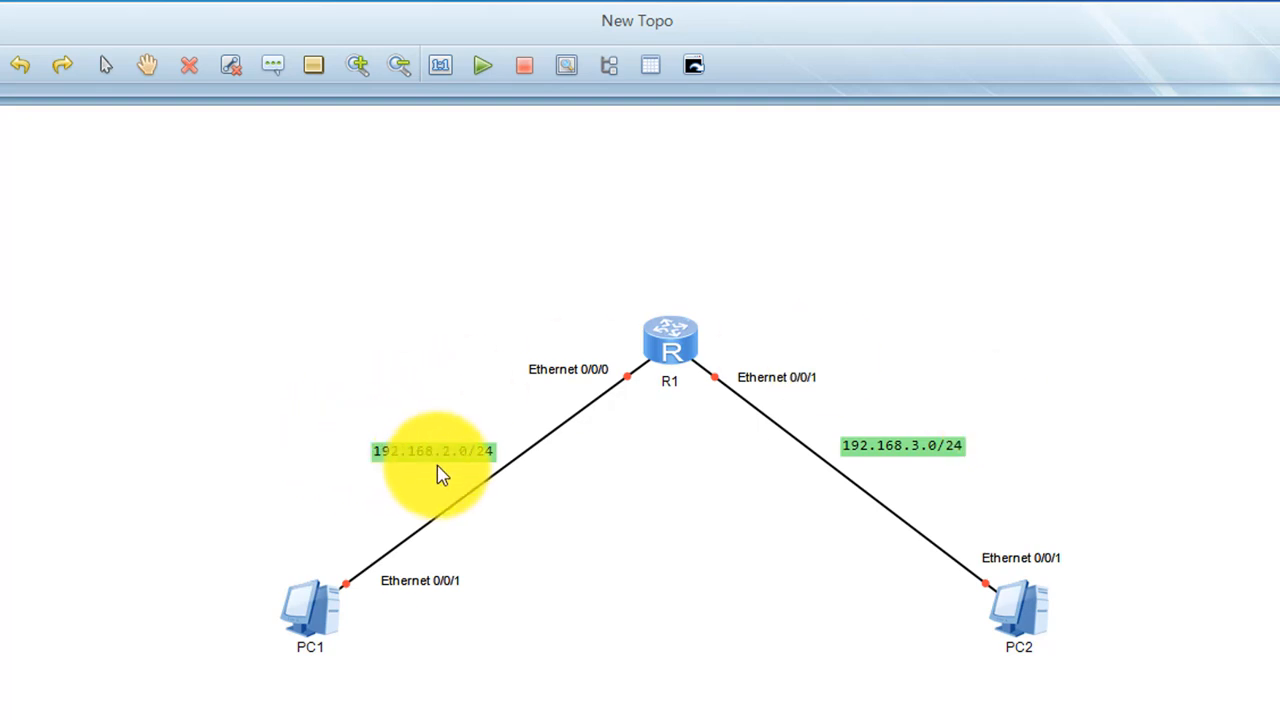
left_click_drag(445, 460, 450, 456)
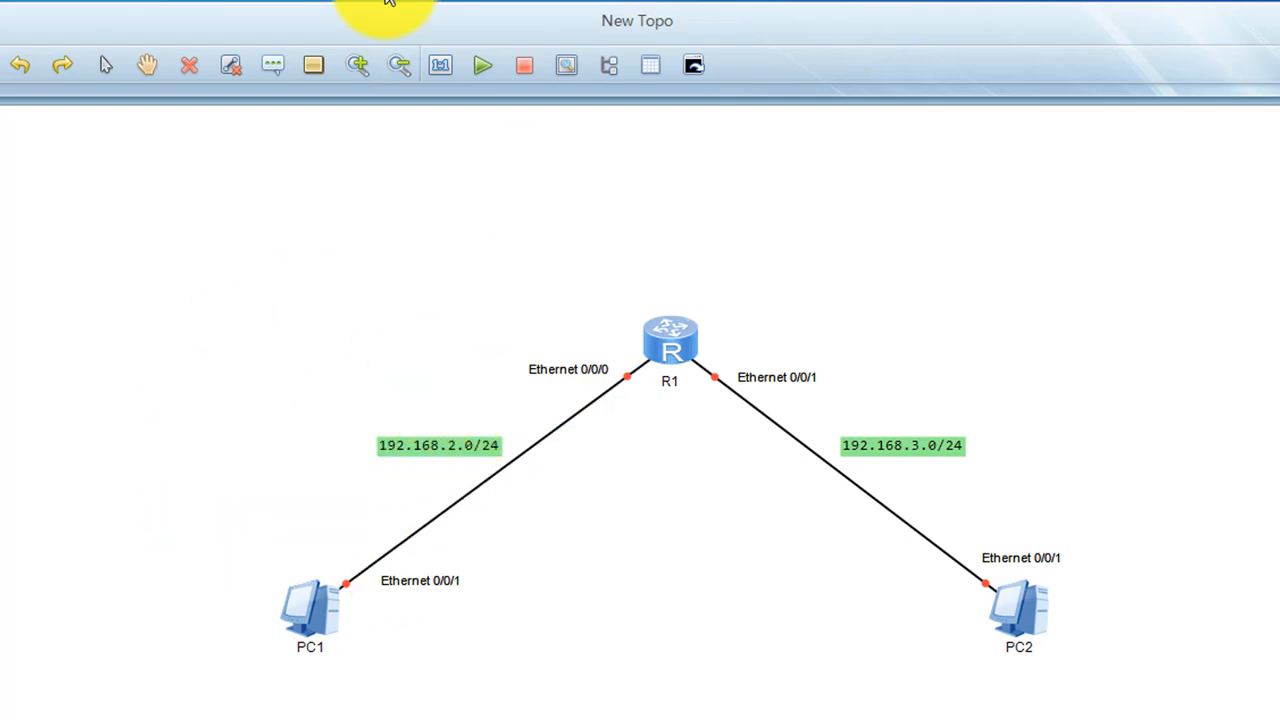
Draw a blue-filled rectangle with a solid border of width 1 around PC1.
left_click(318, 64)
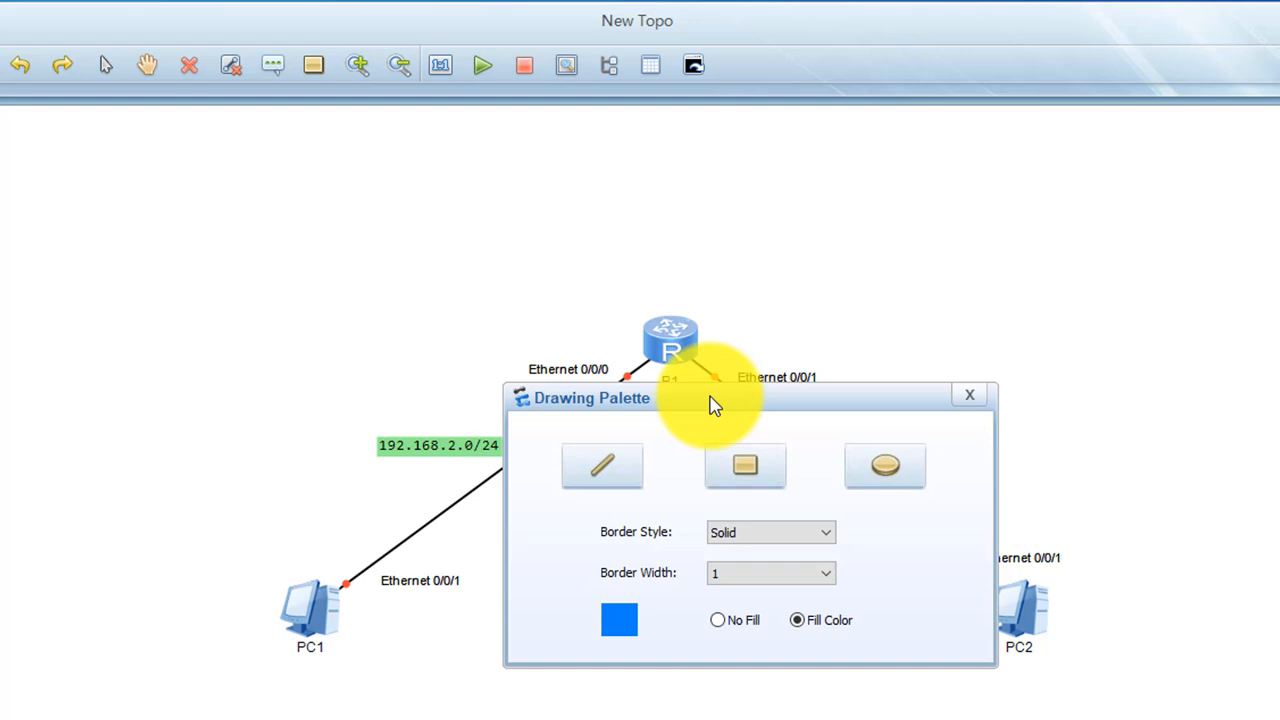
left_click(735, 480)
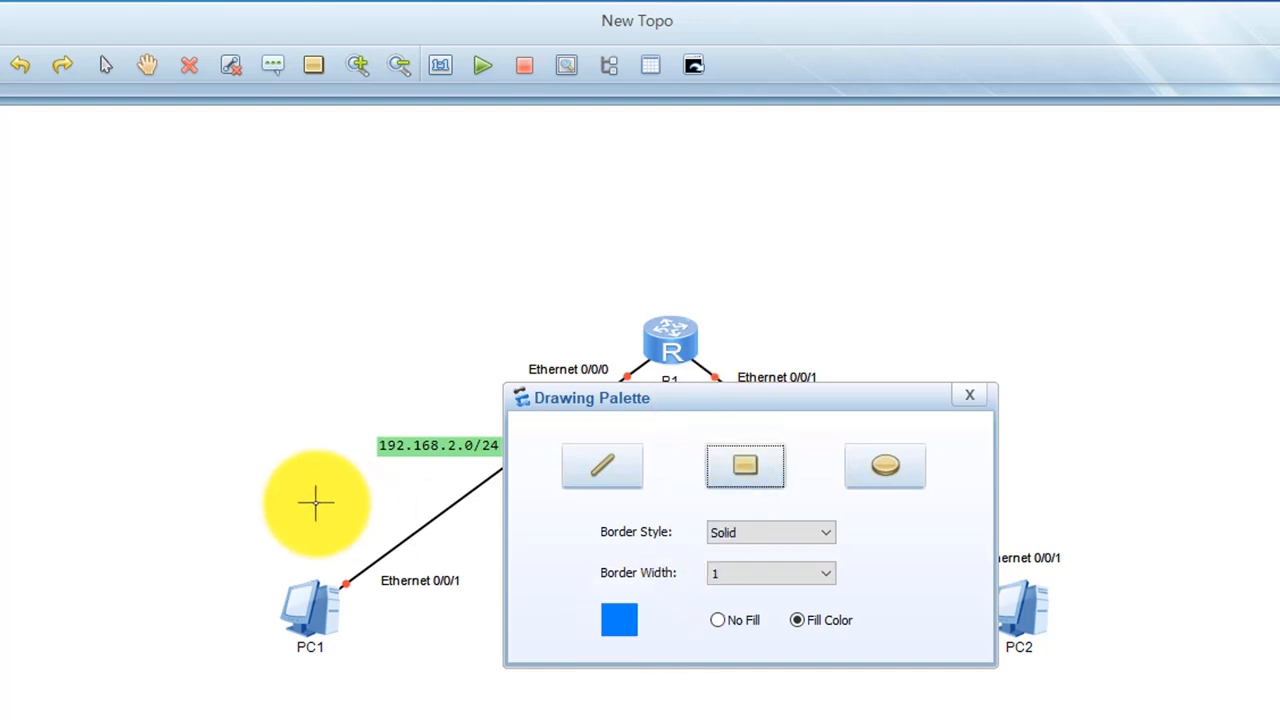
left_click_drag(194, 515, 490, 712)
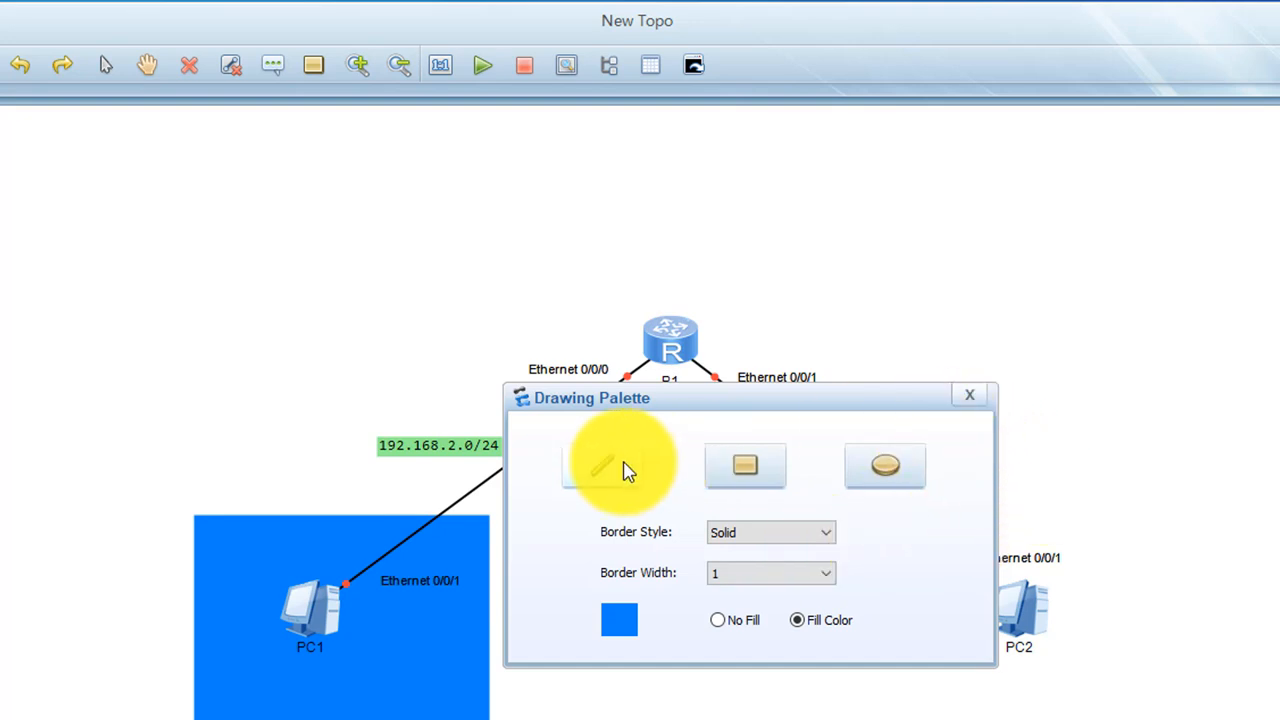
Change the fill color to light yellow (255, 255, 128) and draw a matching rectangle around PC2.
left_click(628, 617)
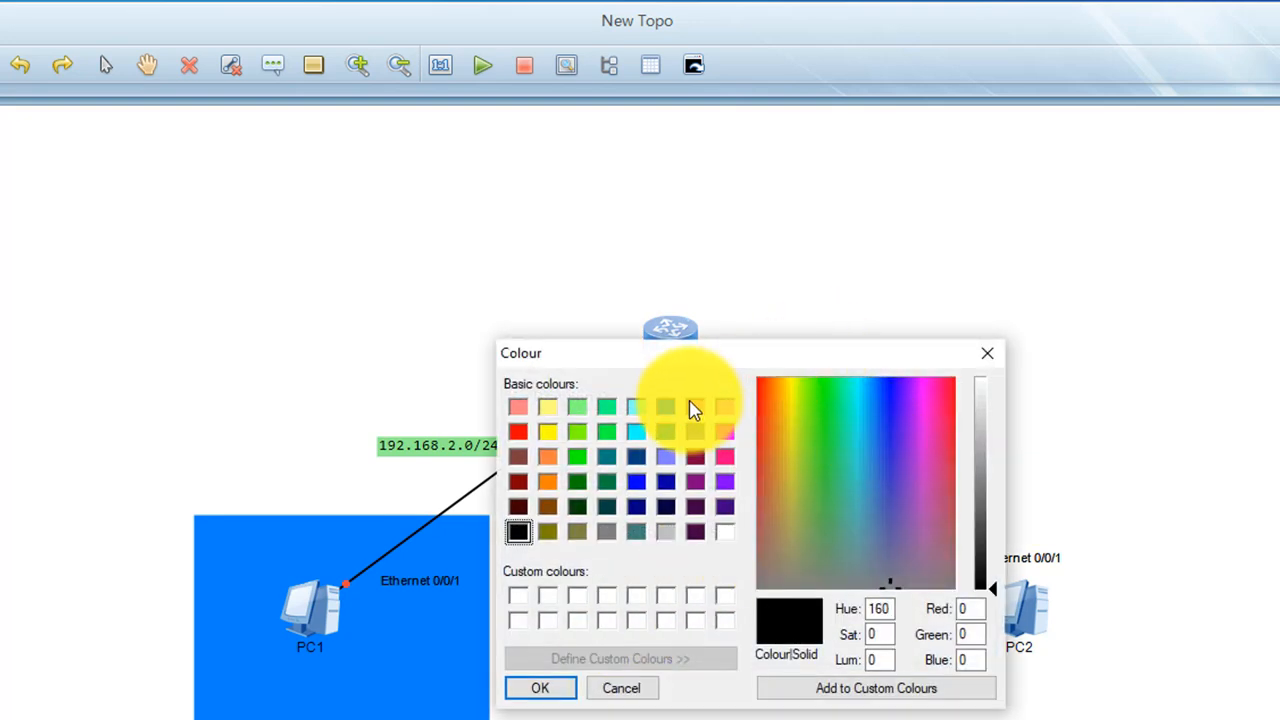
left_click(547, 406)
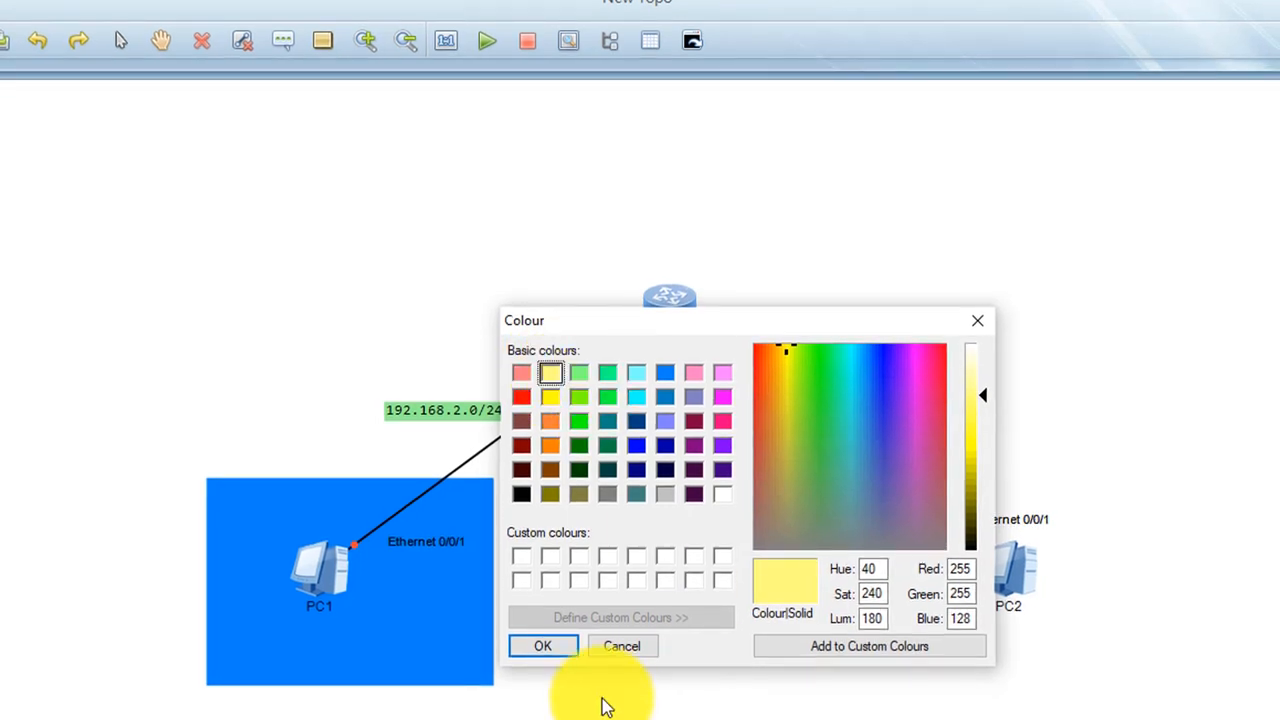
left_click(537, 647)
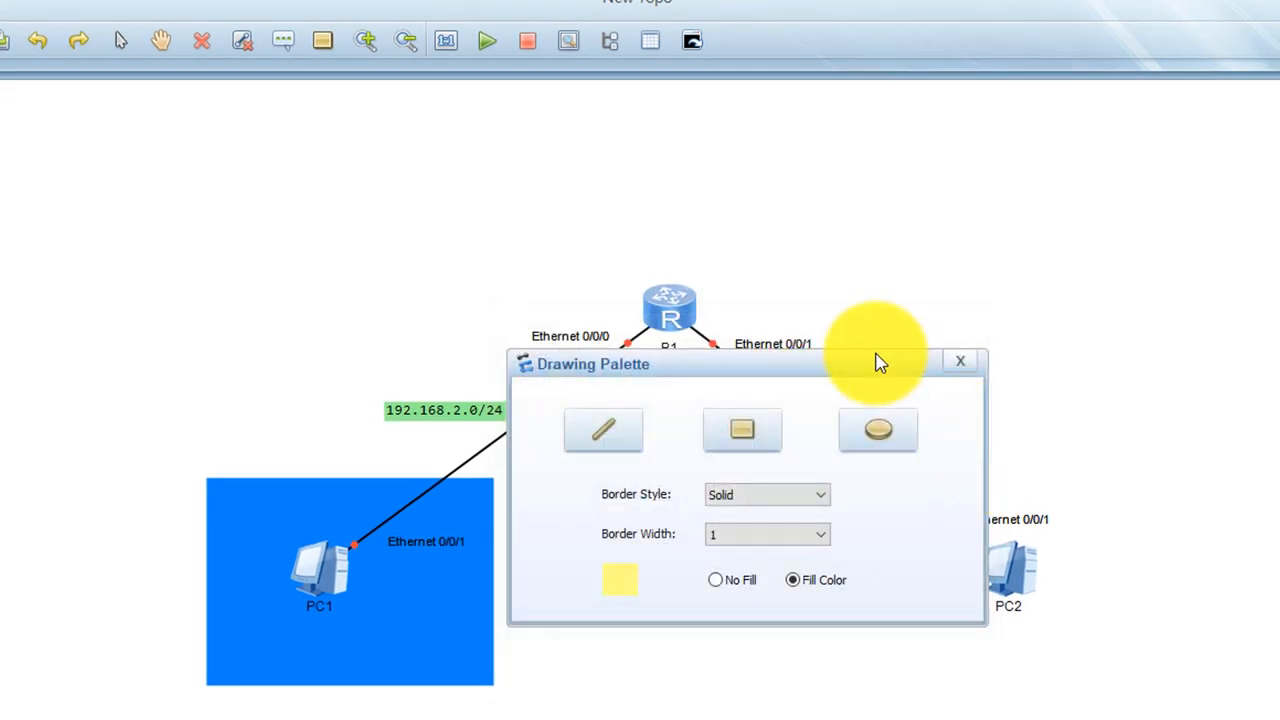
left_click_drag(880, 361, 570, 376)
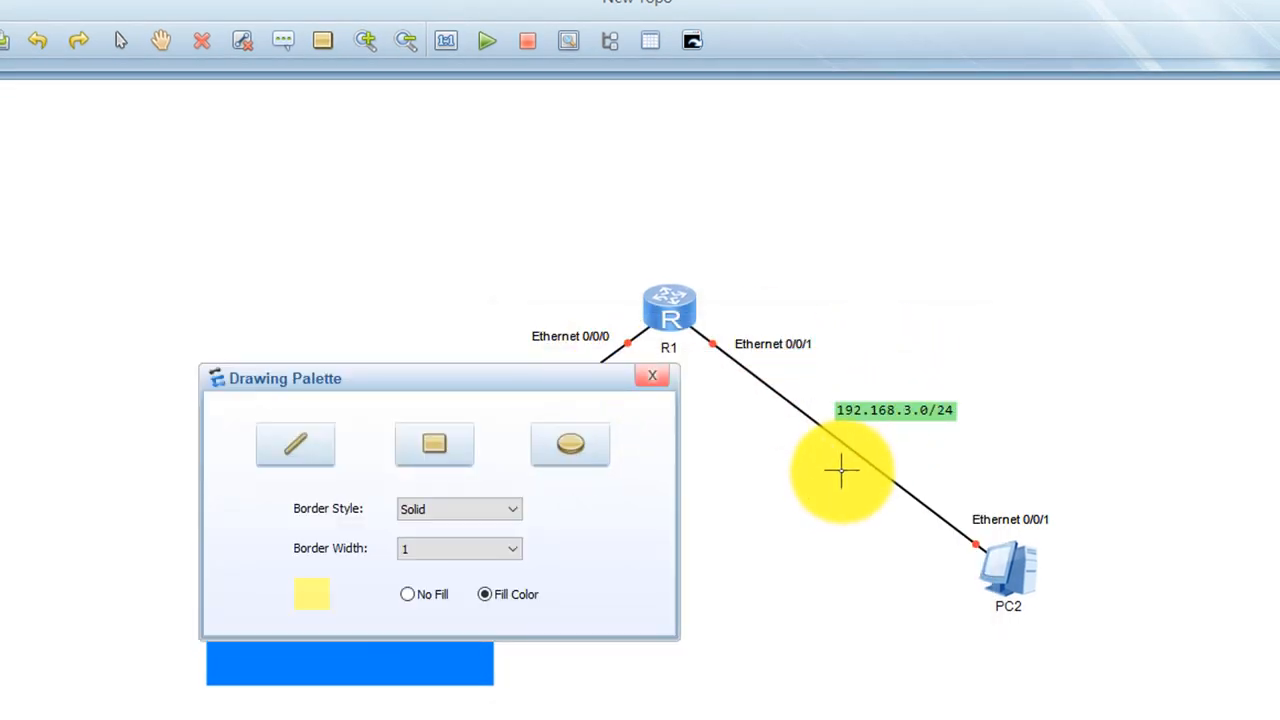
mouse_move(843, 474)
left_mouse_down()
mouse_move(1122, 630)
mouse_move(1131, 686)
left_mouse_up()
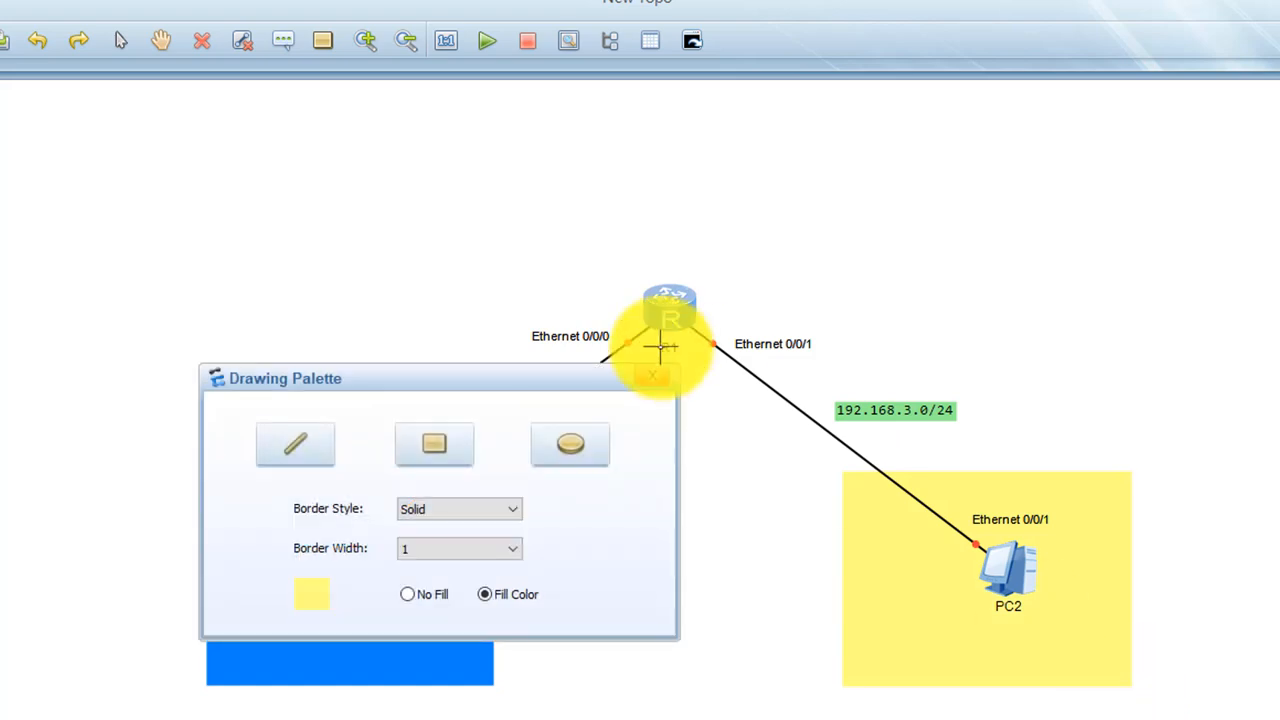
left_click(648, 380)
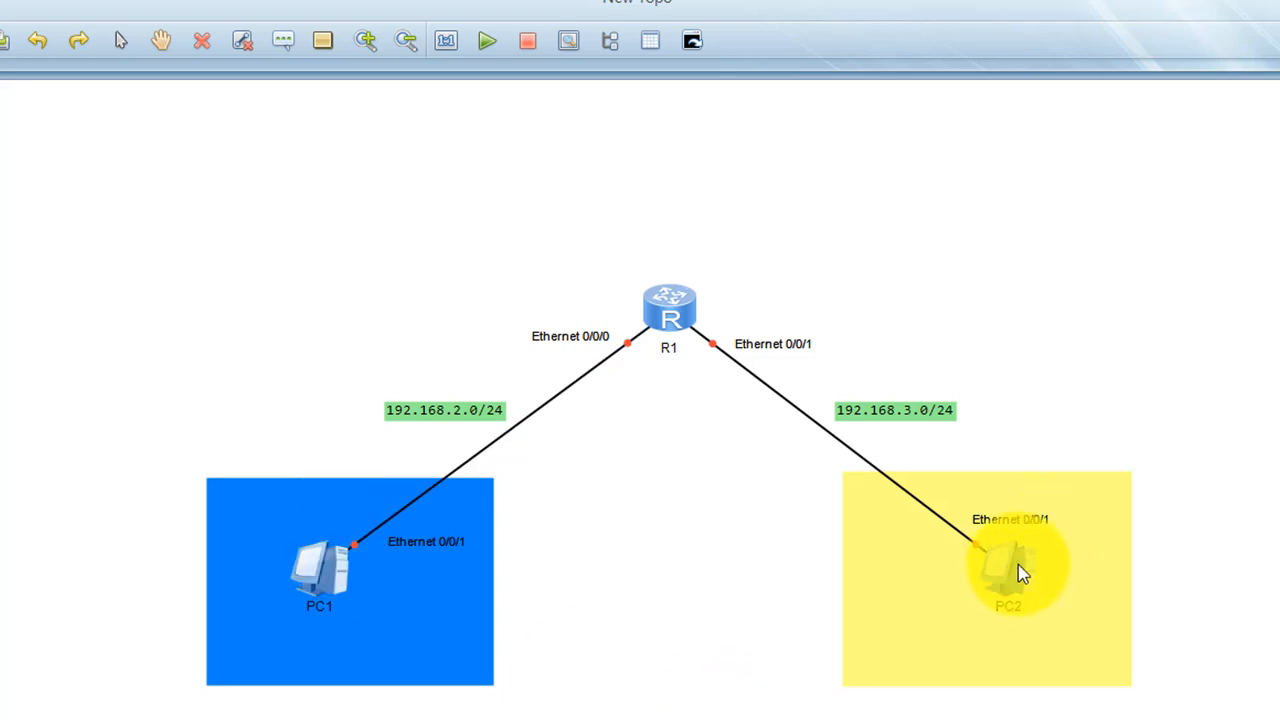
left_click(1008, 588)
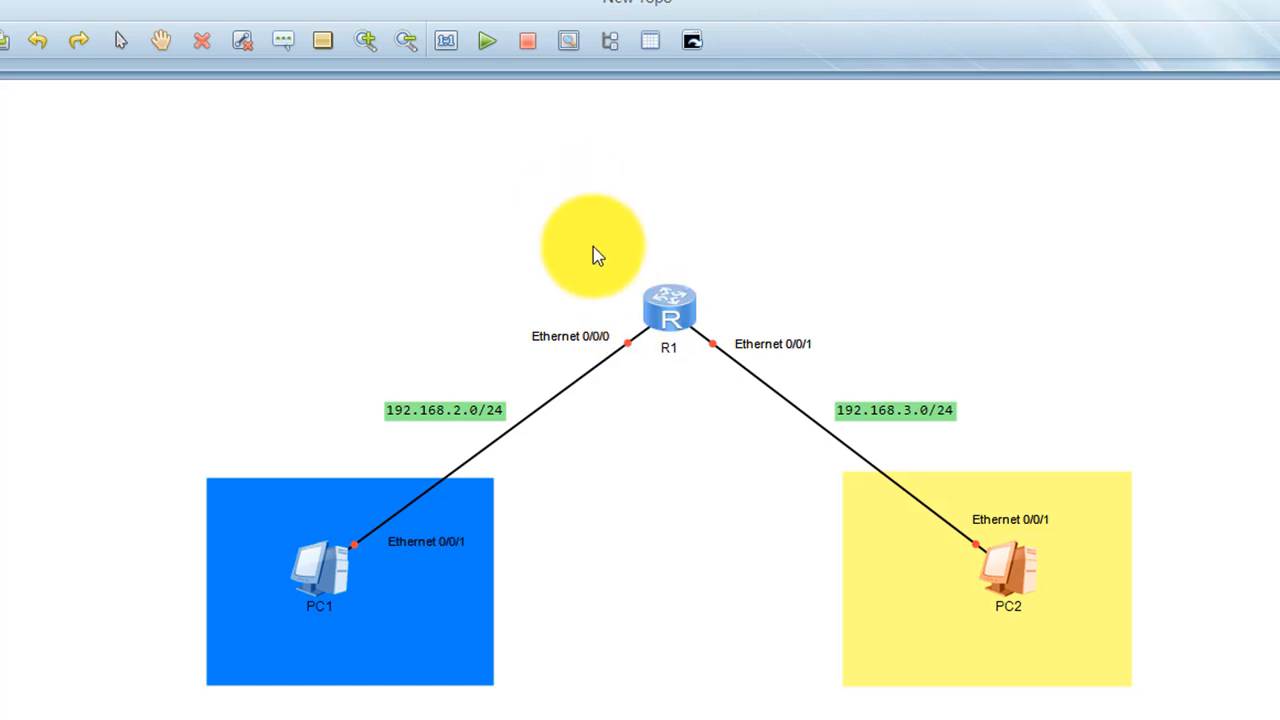
left_click_drag(603, 308, 651, 370)
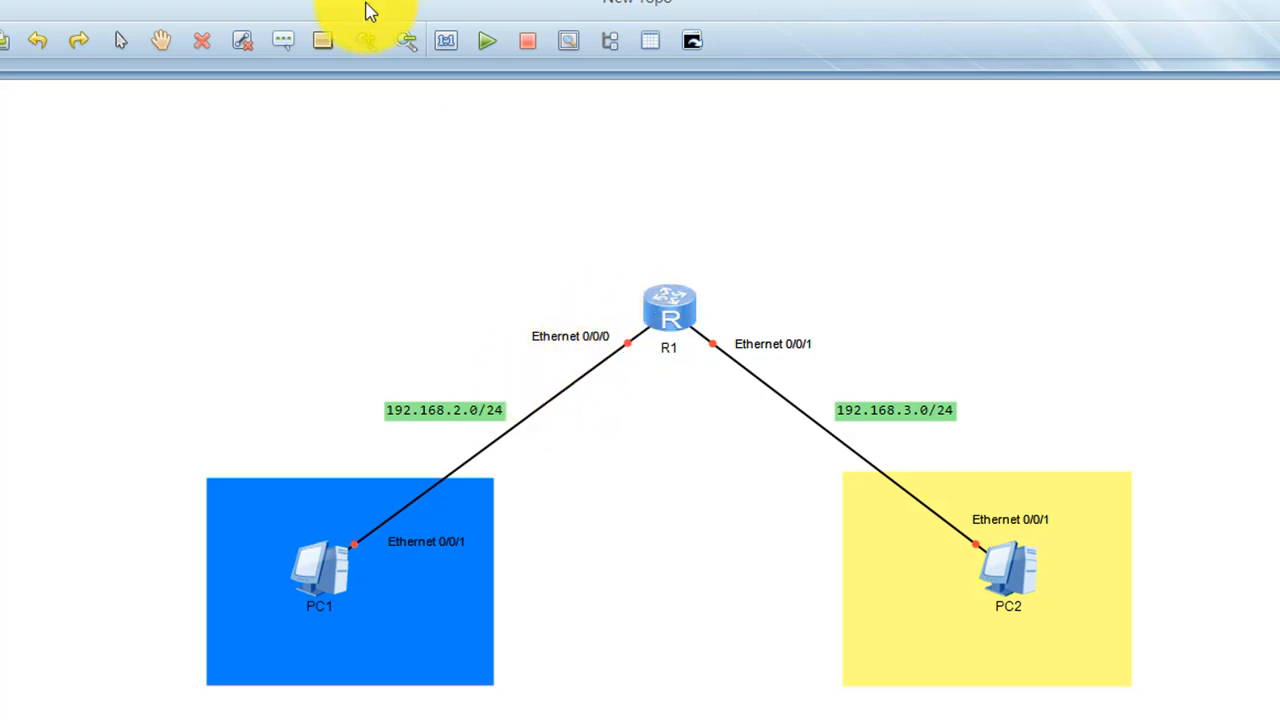
Add the text label 192.168.2.1/24 just above R1's Ethernet 0/0/0 port label.
left_click(285, 40)
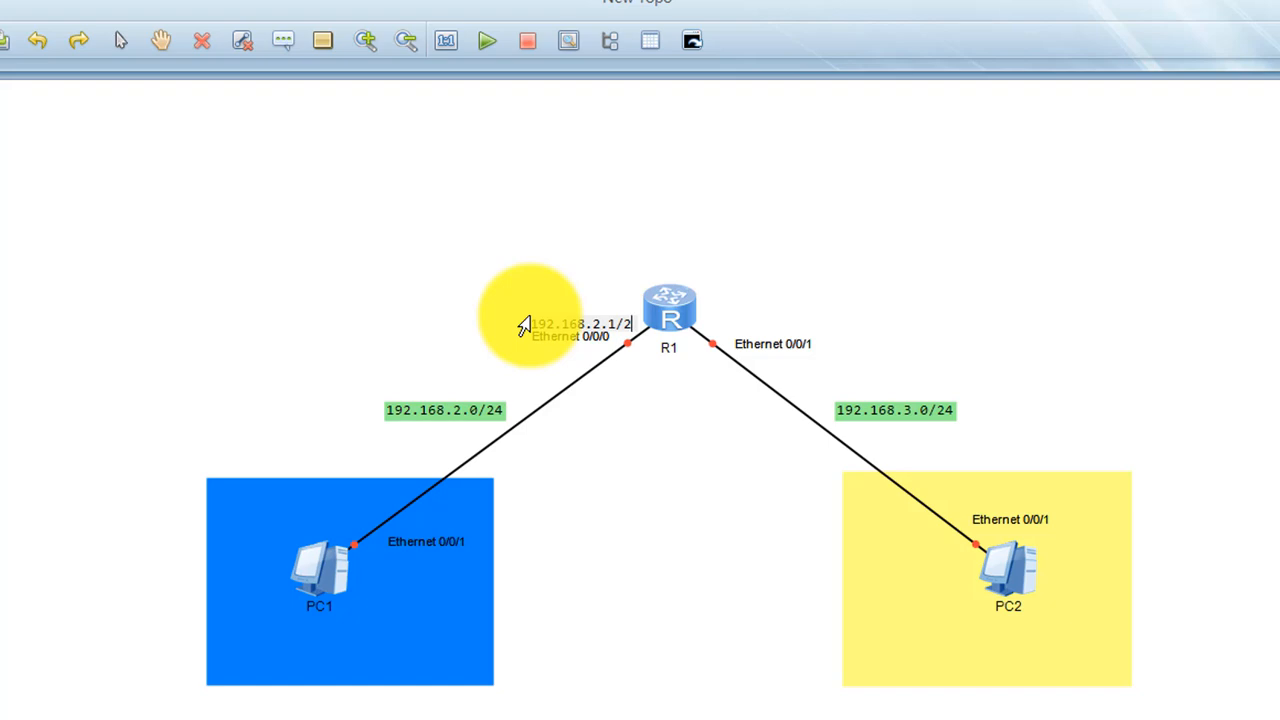
left_click(595, 286)
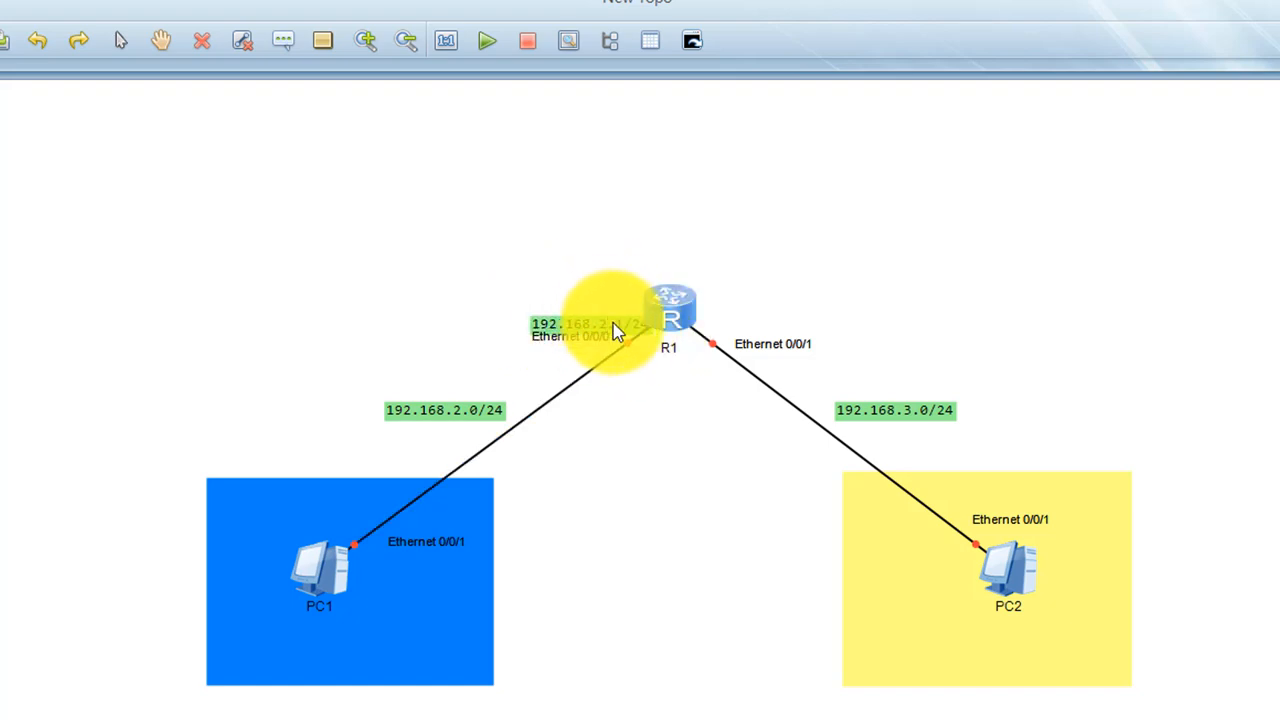
left_click_drag(614, 325, 591, 318)
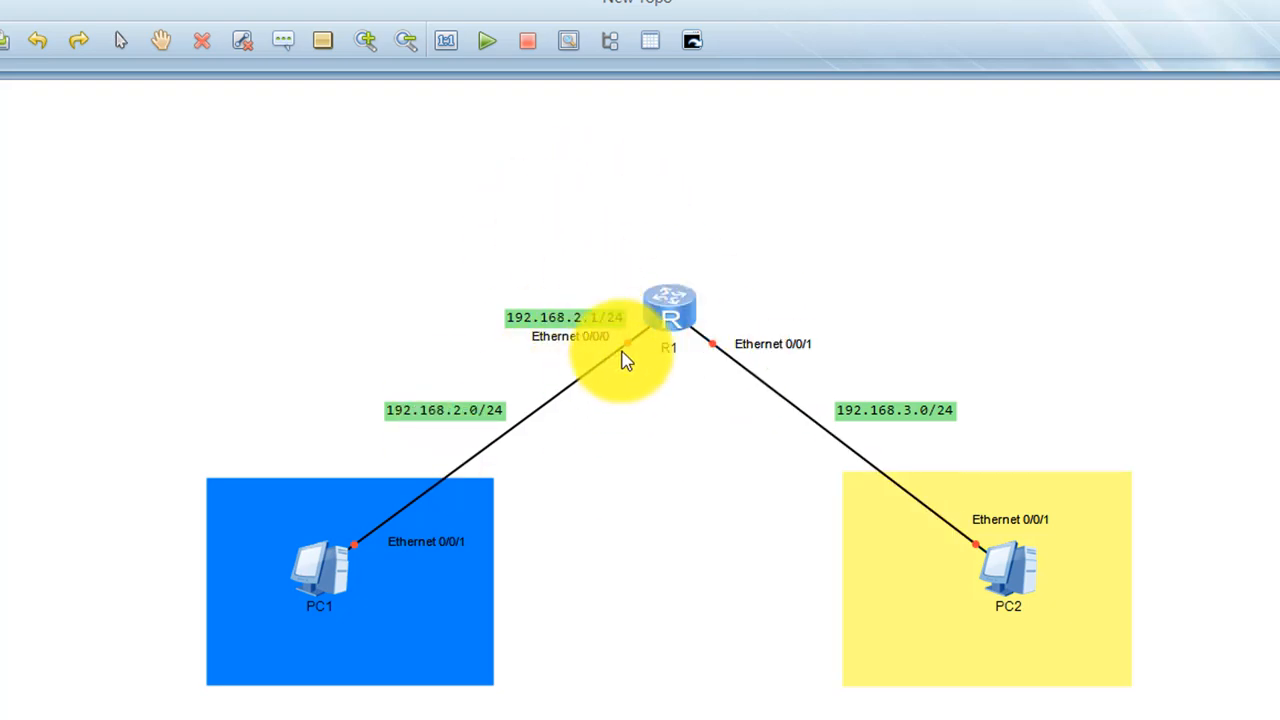
double_click(568, 320)
left_click(558, 368)
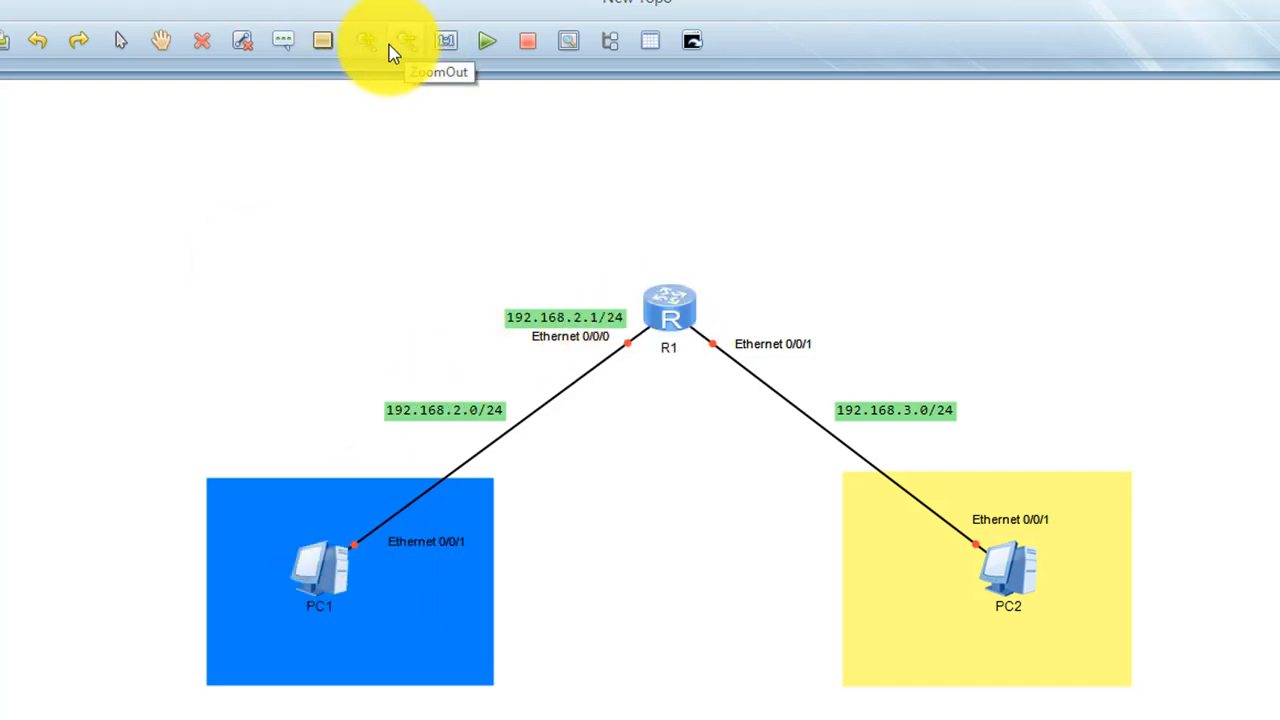
Add the text label 192.168.2.2/24 directly above PC1 inside the blue rectangle.
left_click(290, 45)
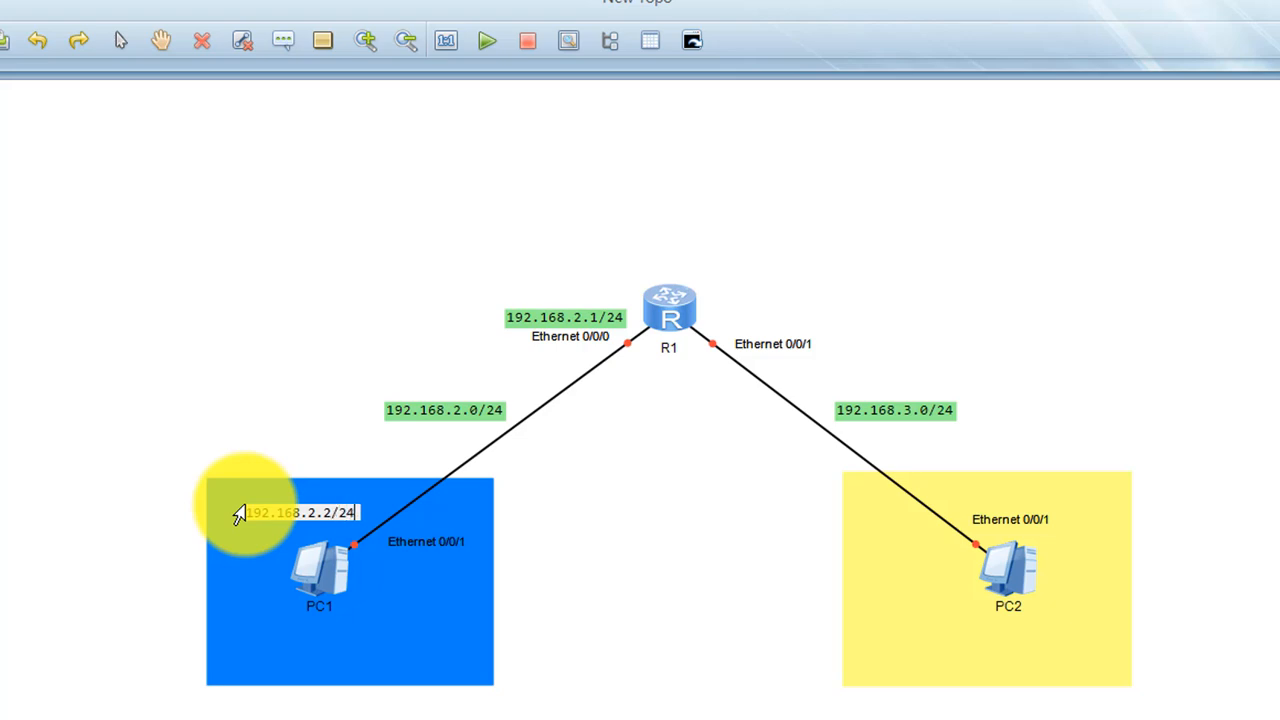
left_click(597, 493)
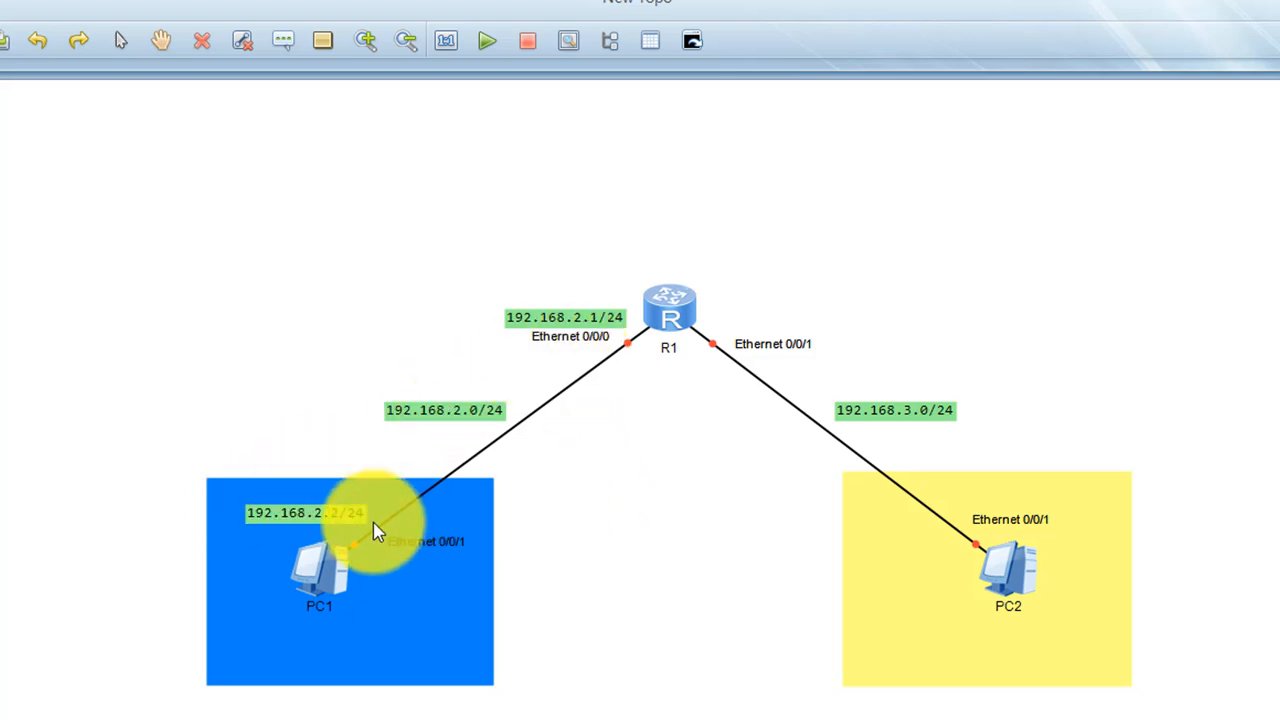
left_click_drag(373, 522, 366, 531)
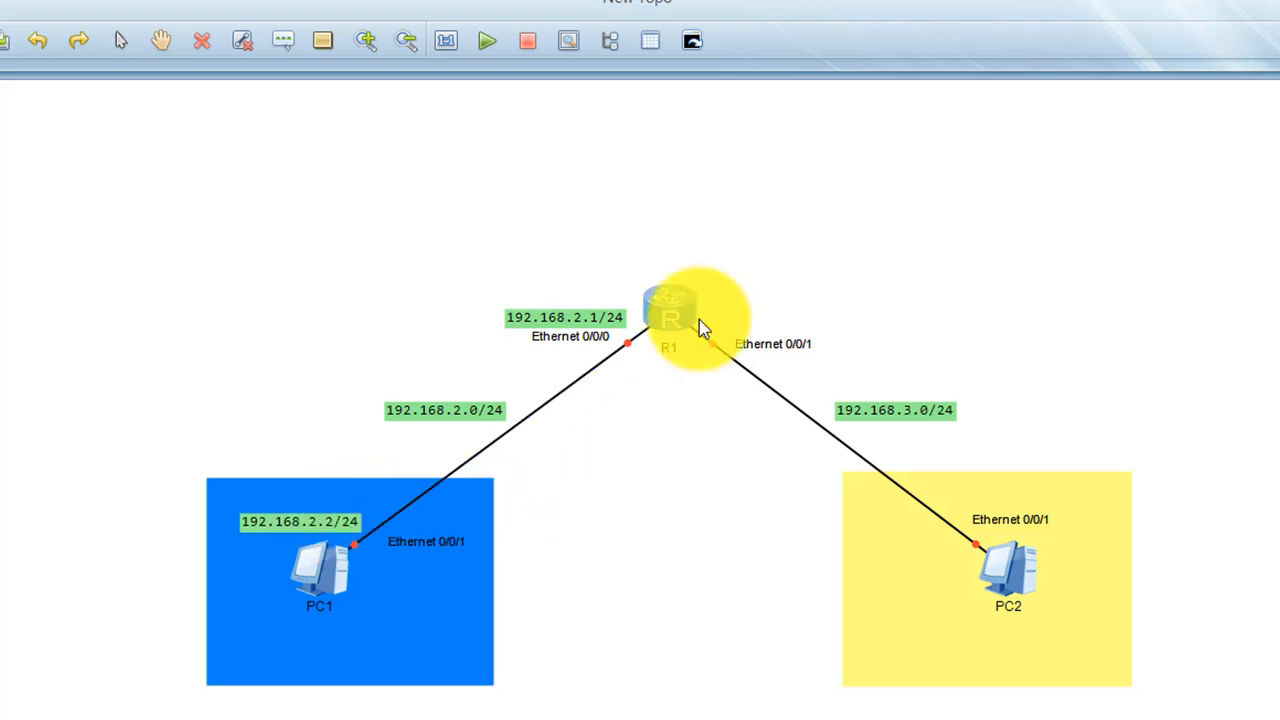
Add the text label .1 beside R1's Ethernet 0/0/1 port and move the 192.168.3.0/24 label closer to the router.
left_click(287, 38)
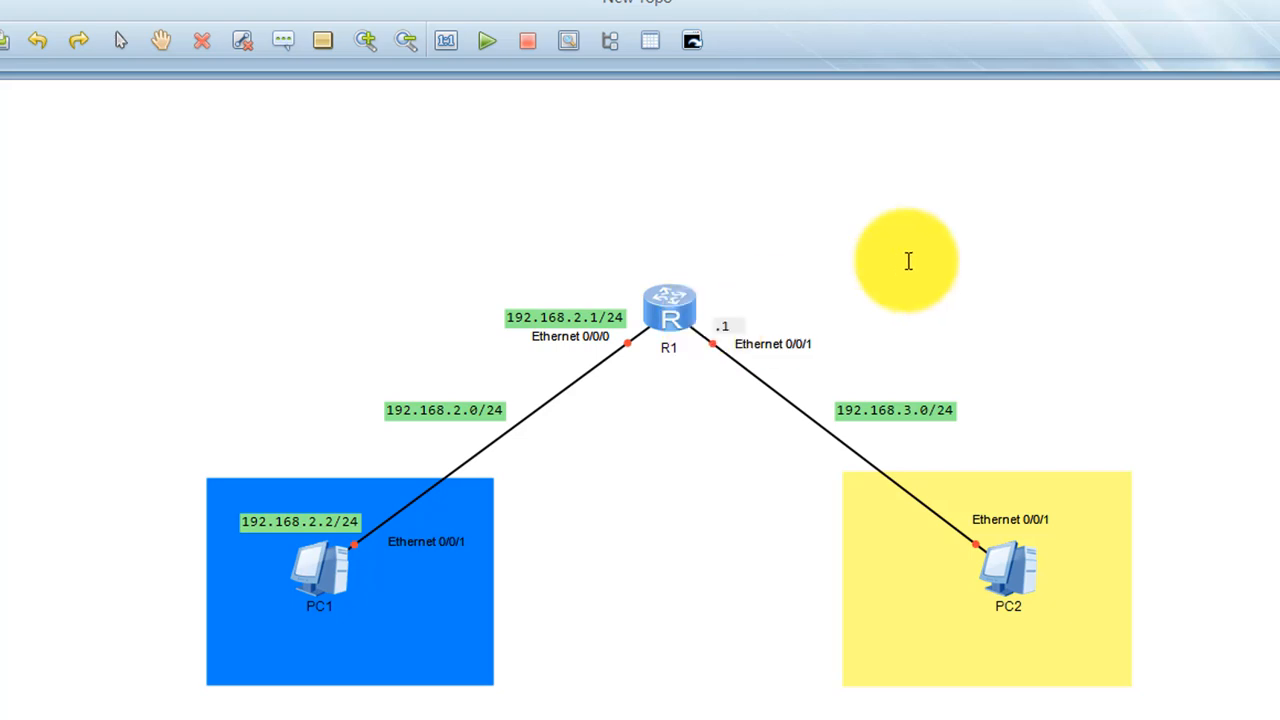
left_click(942, 249)
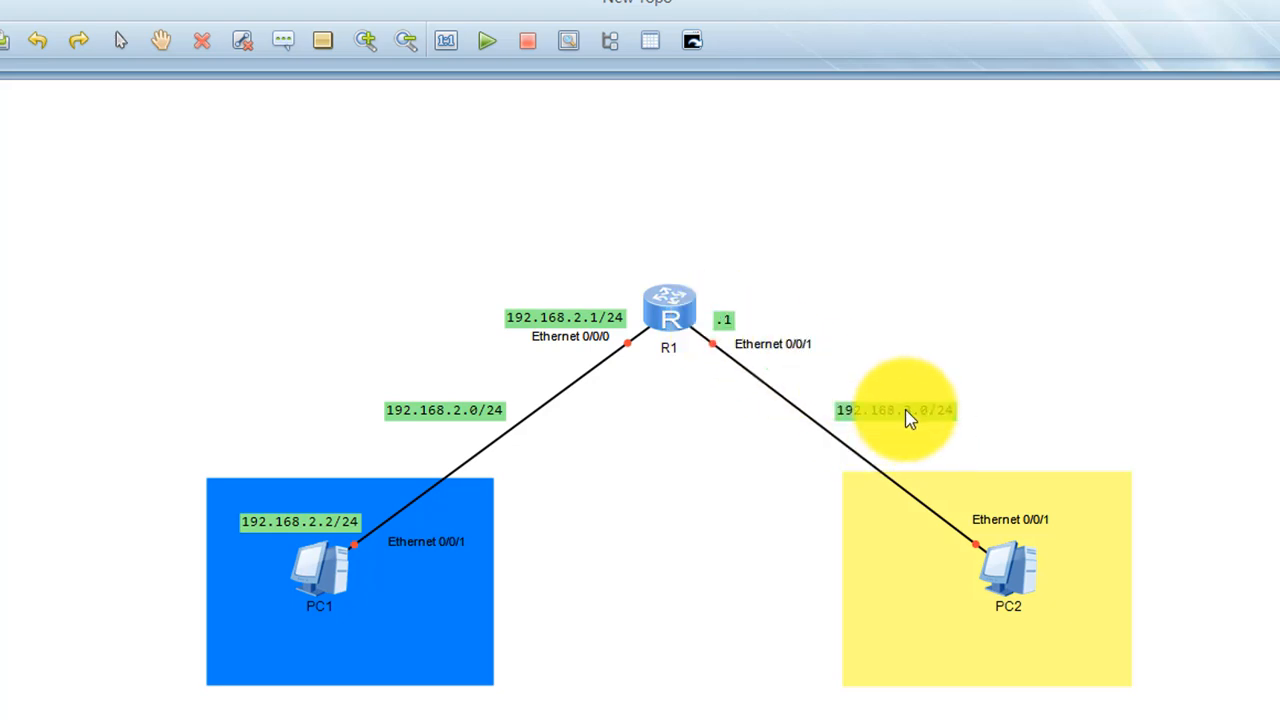
left_click_drag(903, 414, 877, 396)
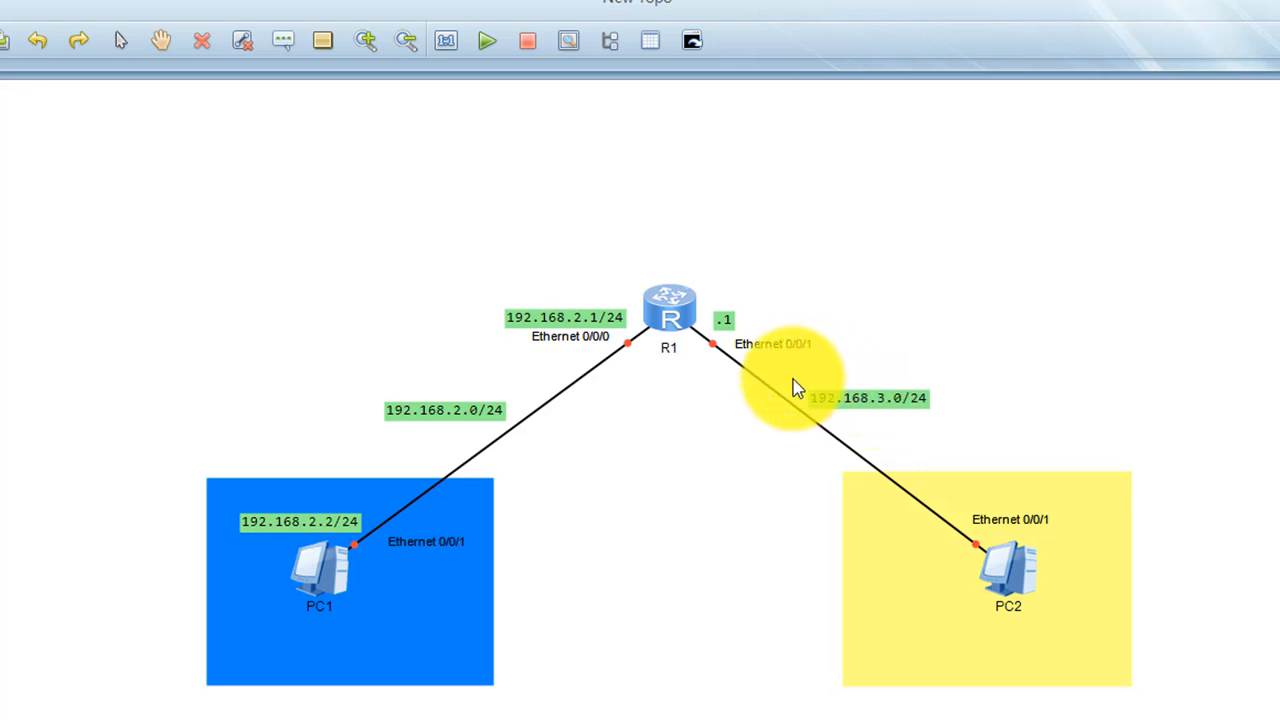
Add the text label .2 beside PC2 inside the yellow rectangle.
left_click_drag(792, 381, 944, 421)
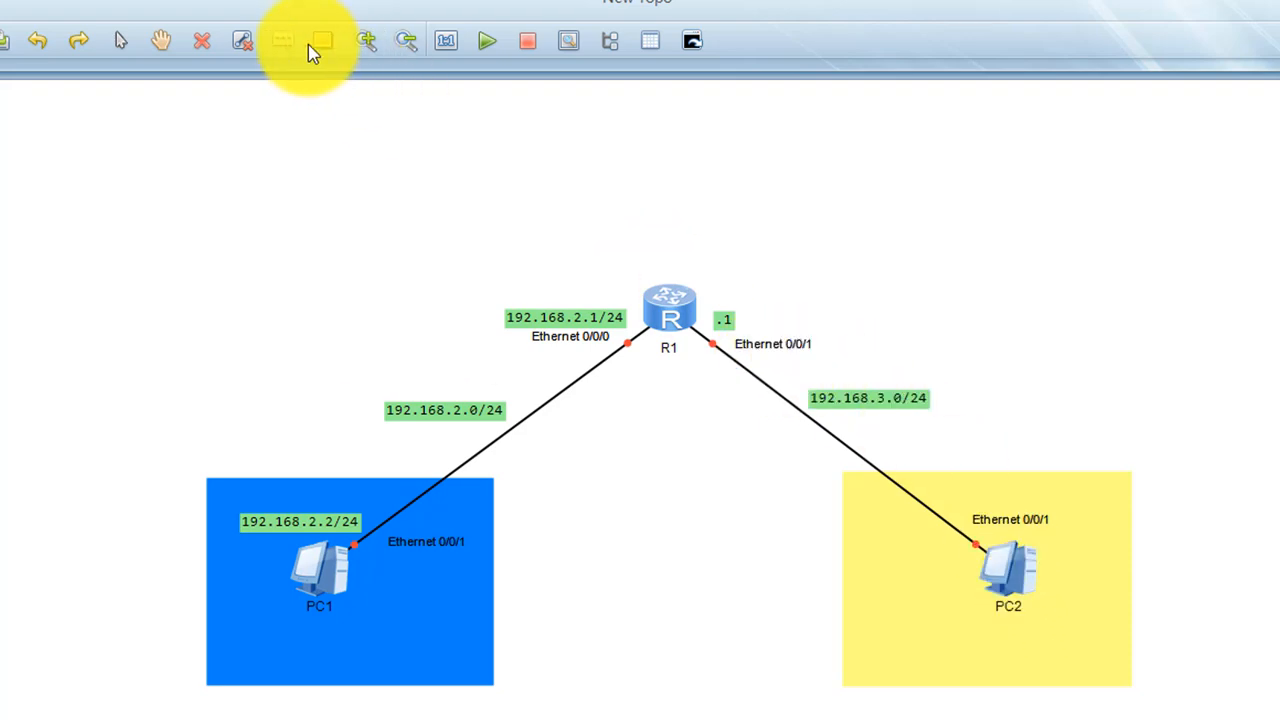
left_click(277, 45)
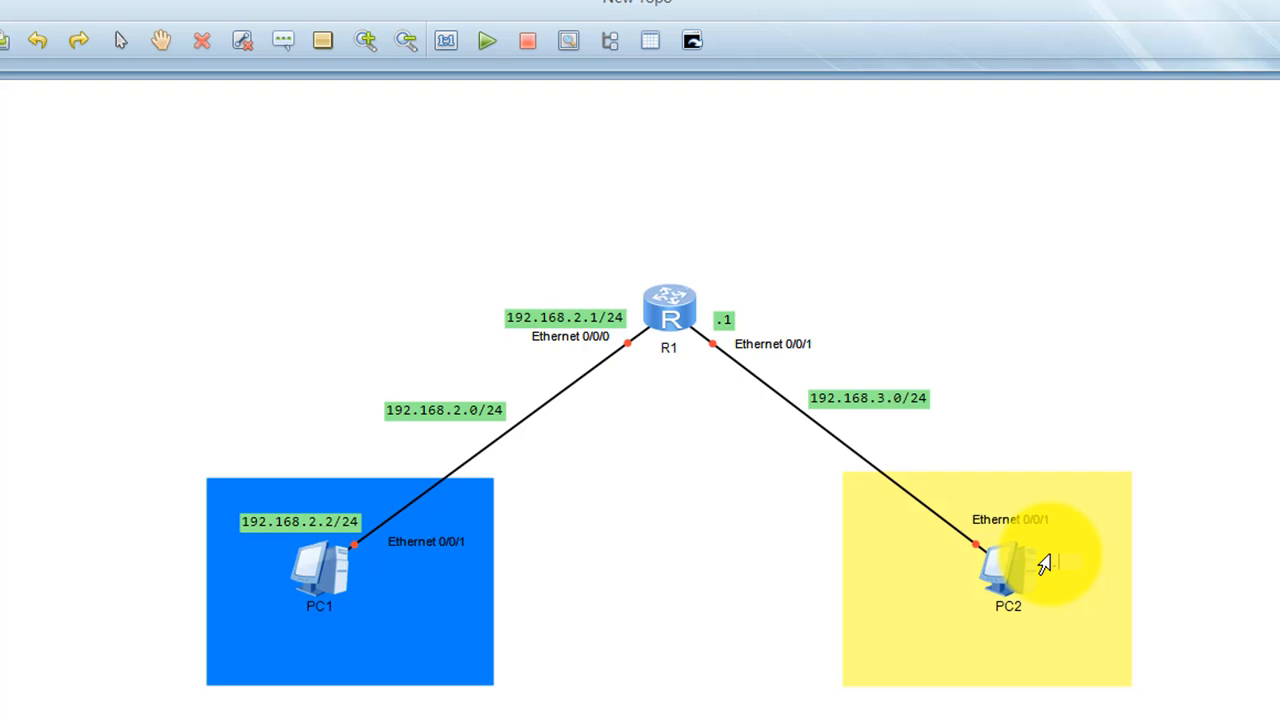
left_click(1236, 586)
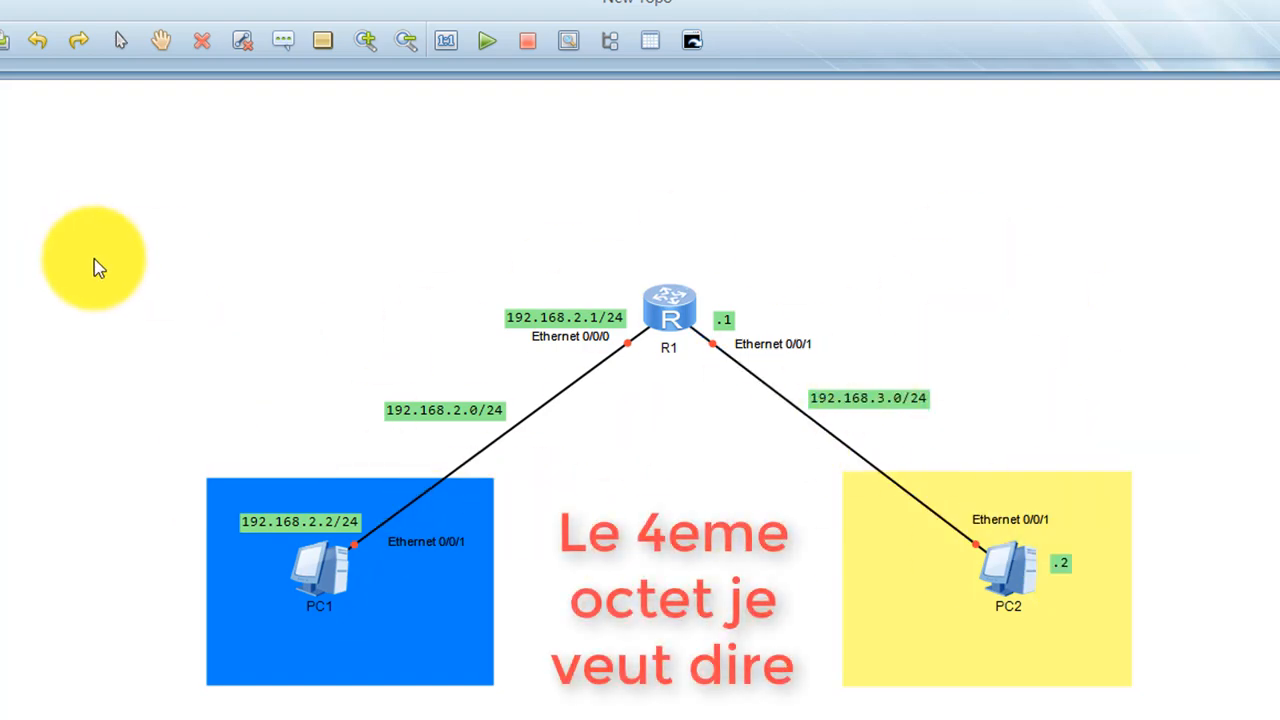
Select the whole topology, start router R1, PC1 and PC2 together, and clear the selection.
left_click_drag(105, 192, 1157, 686)
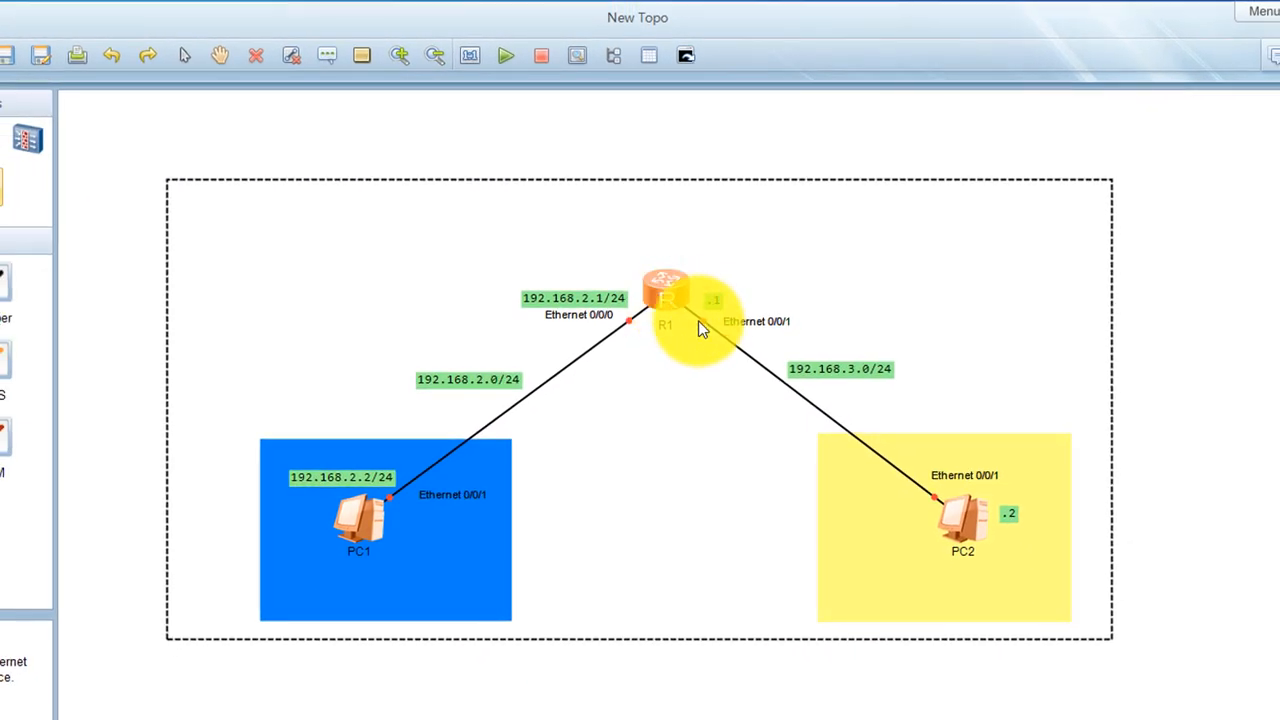
right_click(669, 289)
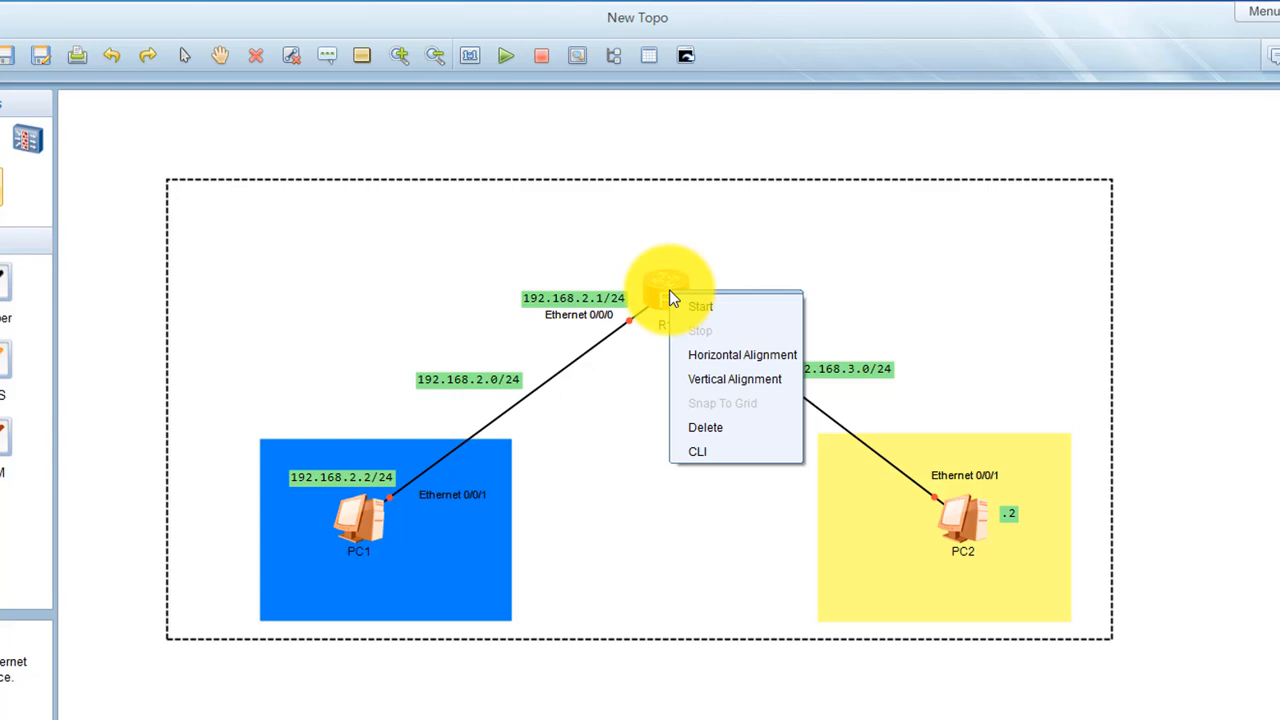
left_click(705, 308)
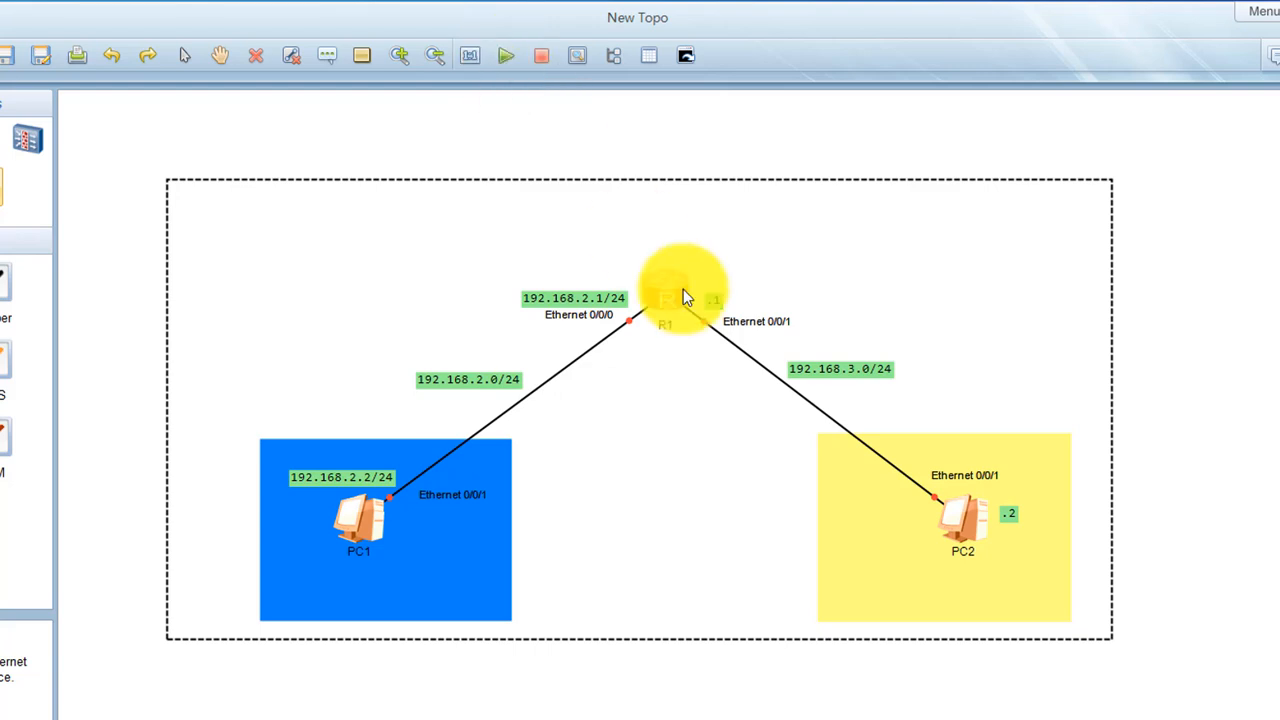
left_click(1159, 324)
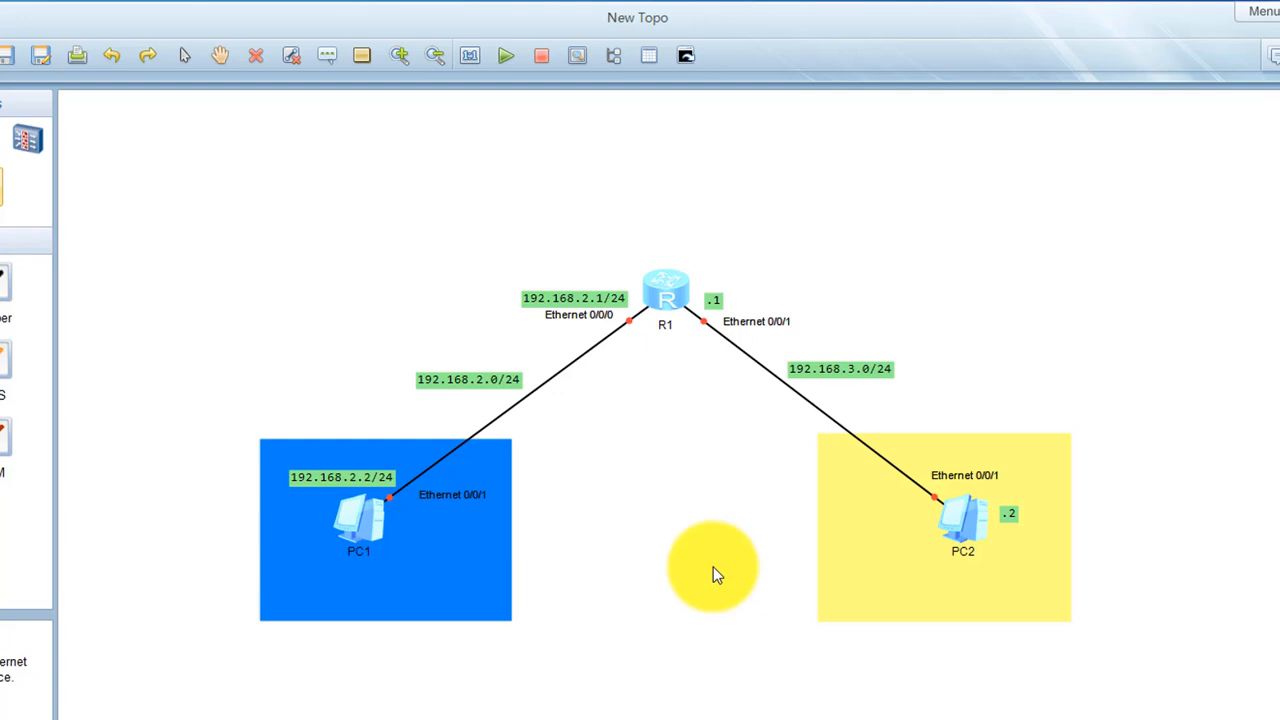
Open R1's command-line console and clear its startup output.
double_click(660, 298)
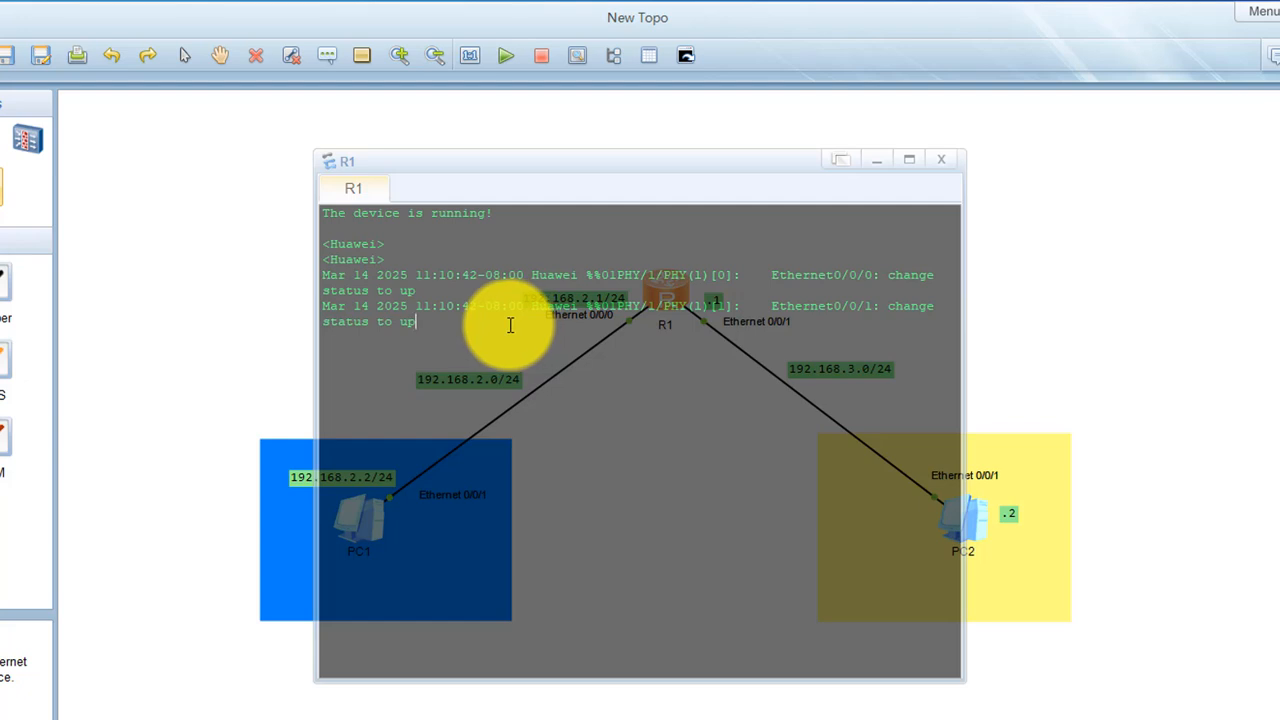
right_click(447, 372)
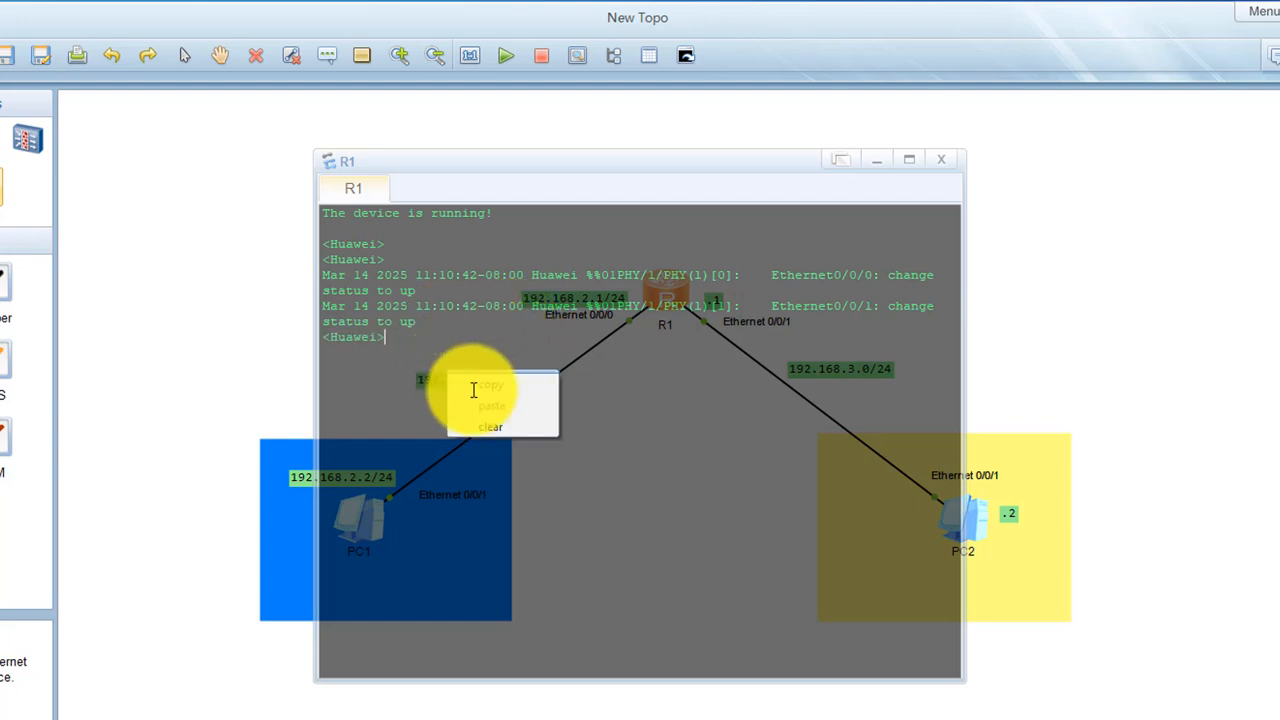
left_click(506, 428)
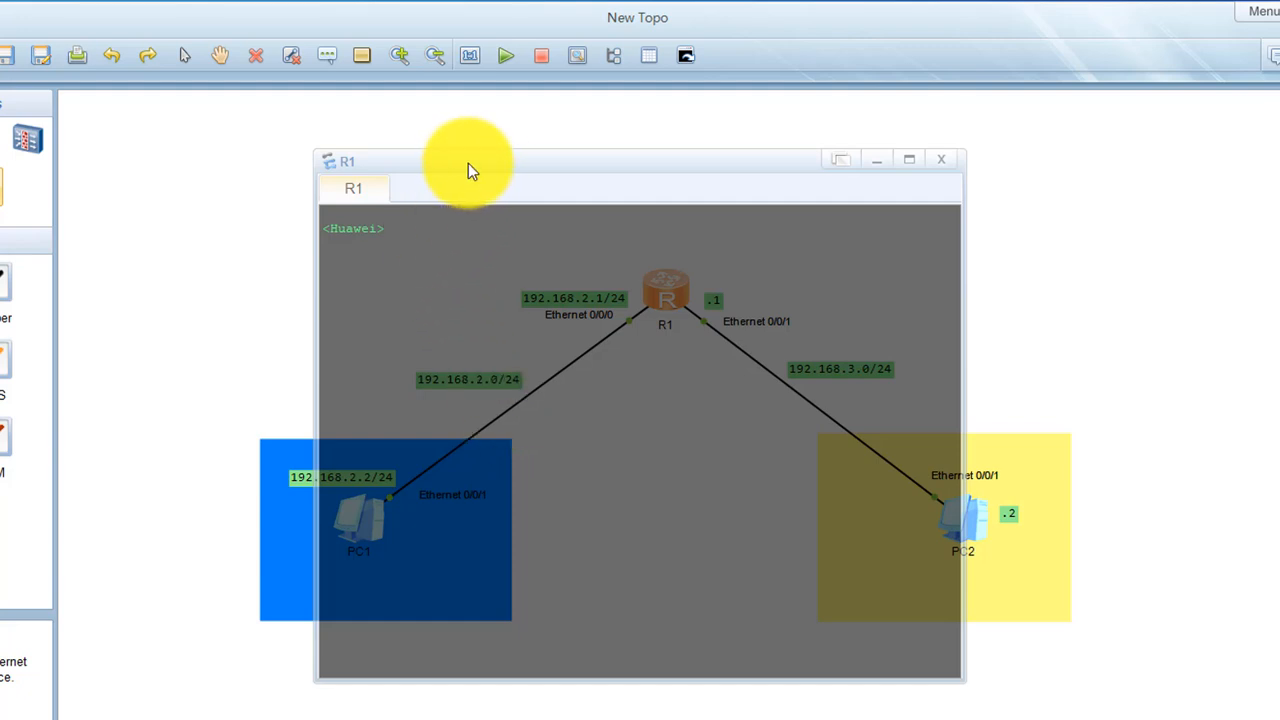
Reposition and widen R1's console window over the topology and enlarge its text for readability.
left_click_drag(470, 164, 651, 180)
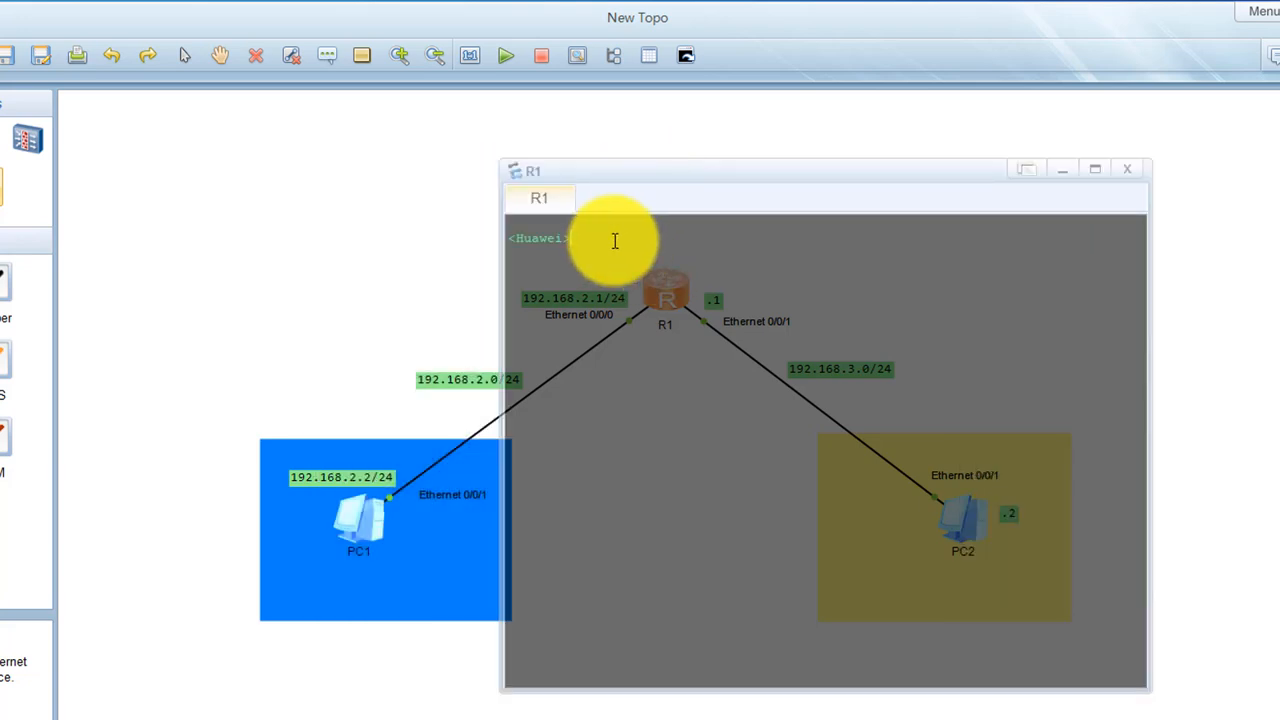
left_click_drag(586, 243, 510, 244)
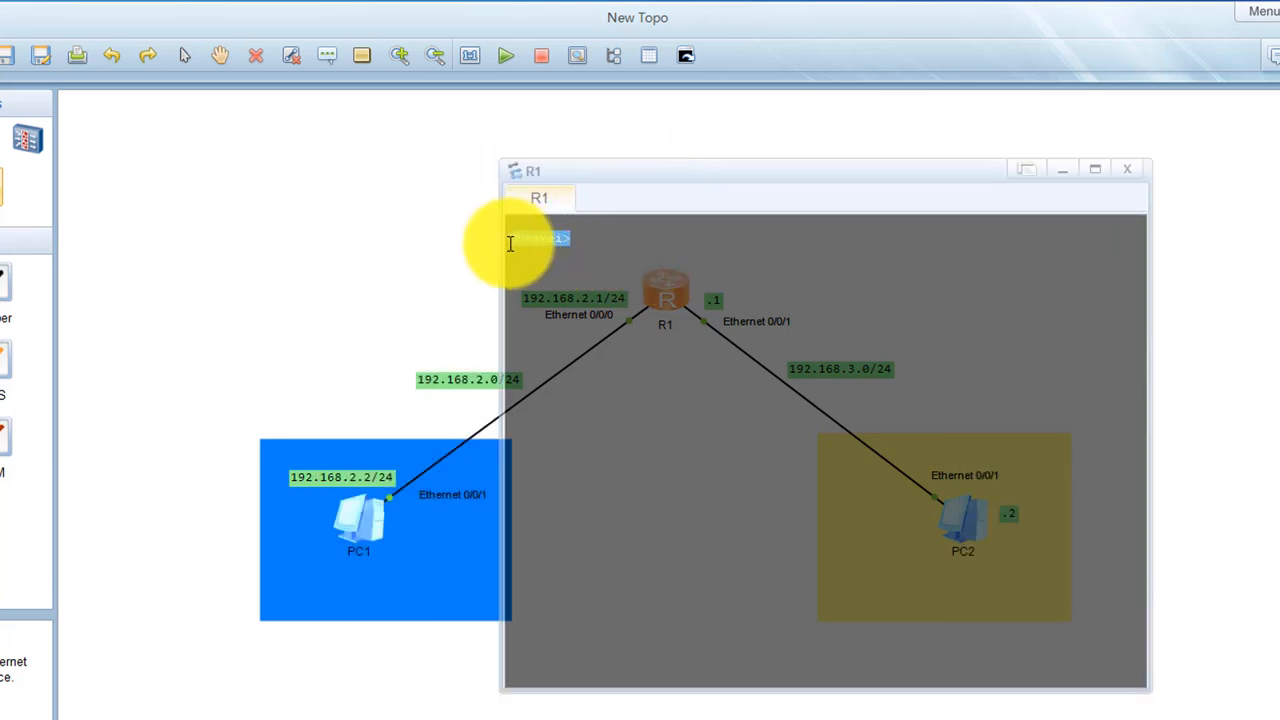
left_click(595, 238)
left_click_drag(595, 183, 494, 170)
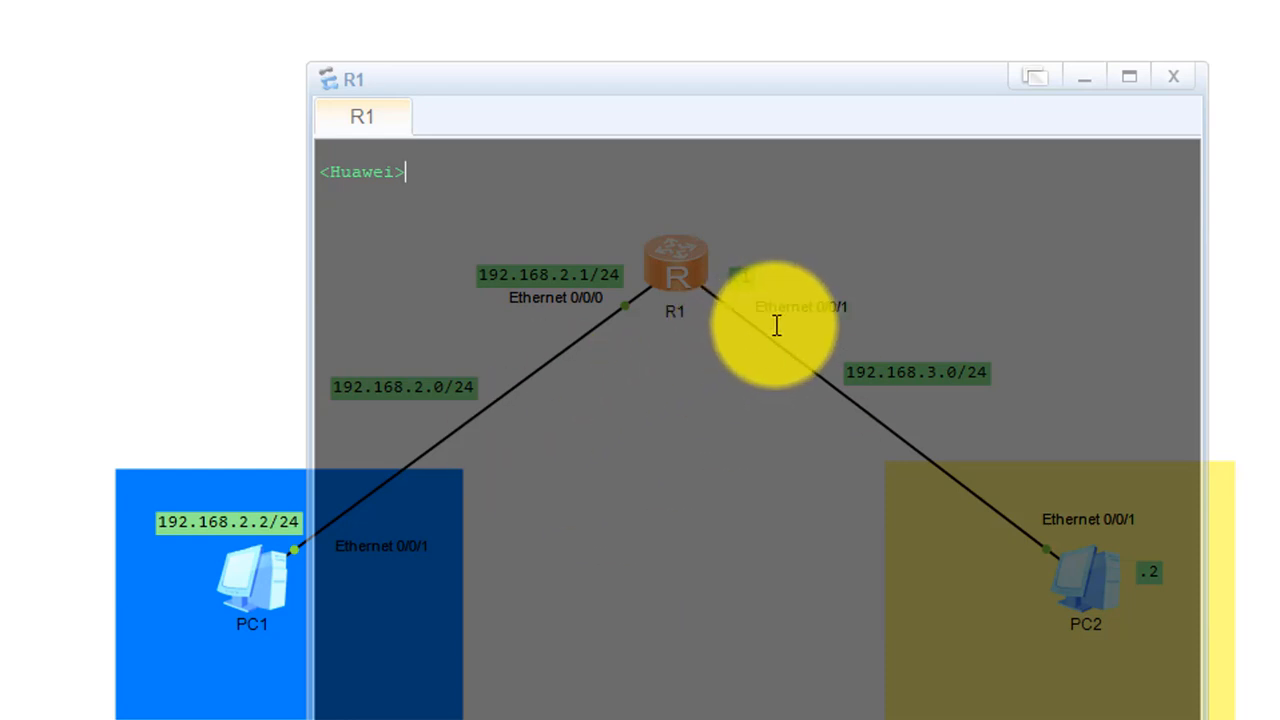
left_click_drag(310, 80, 63, 44)
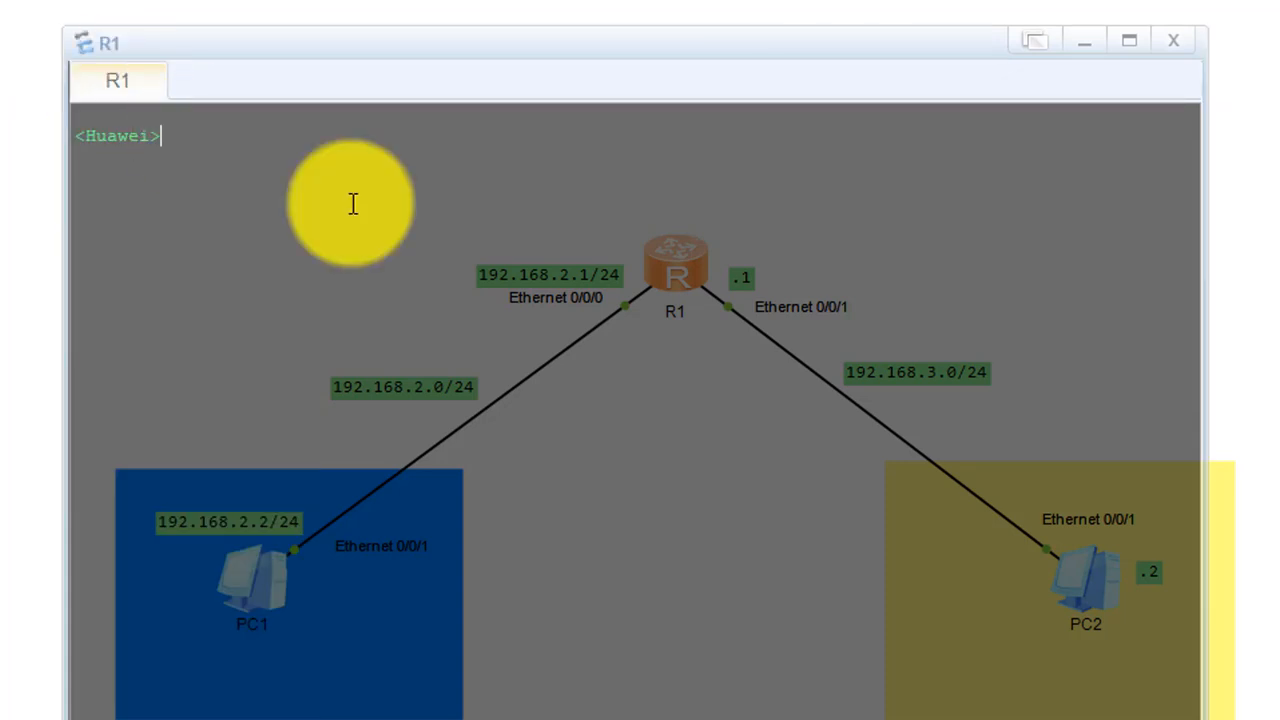
left_click_drag(766, 50, 845, 75)
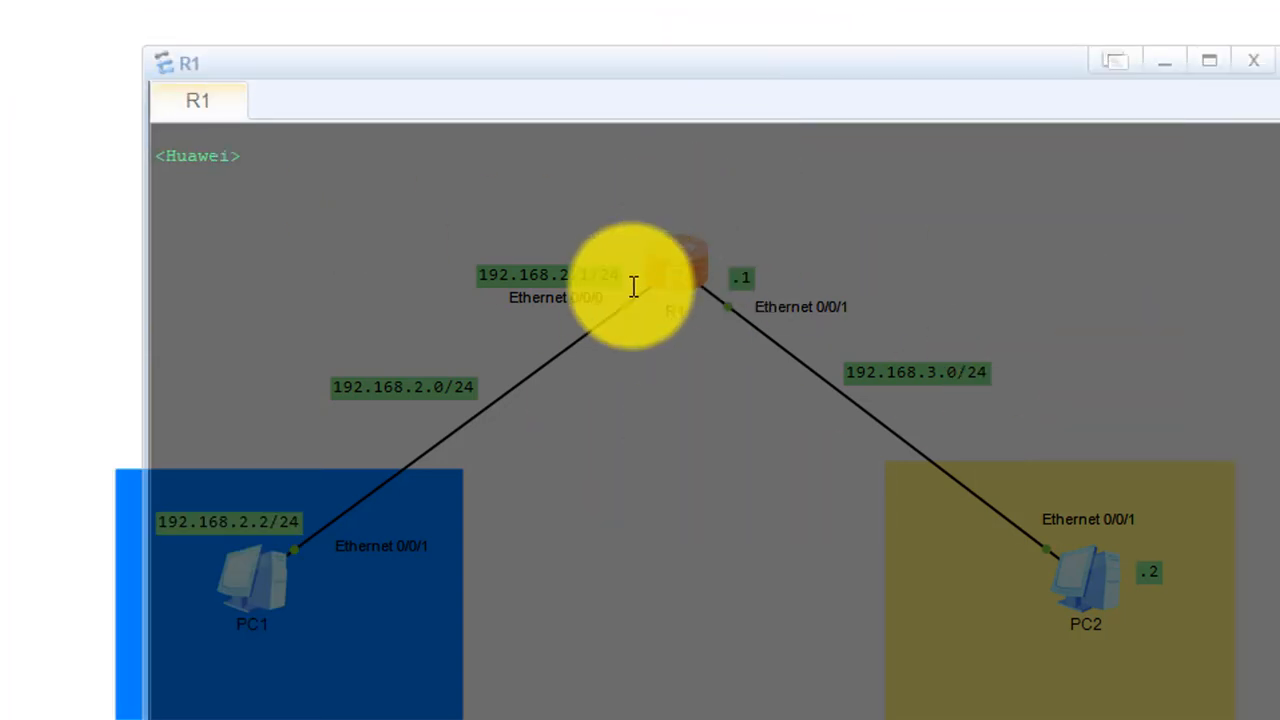
scroll(633, 287, "up", 10)
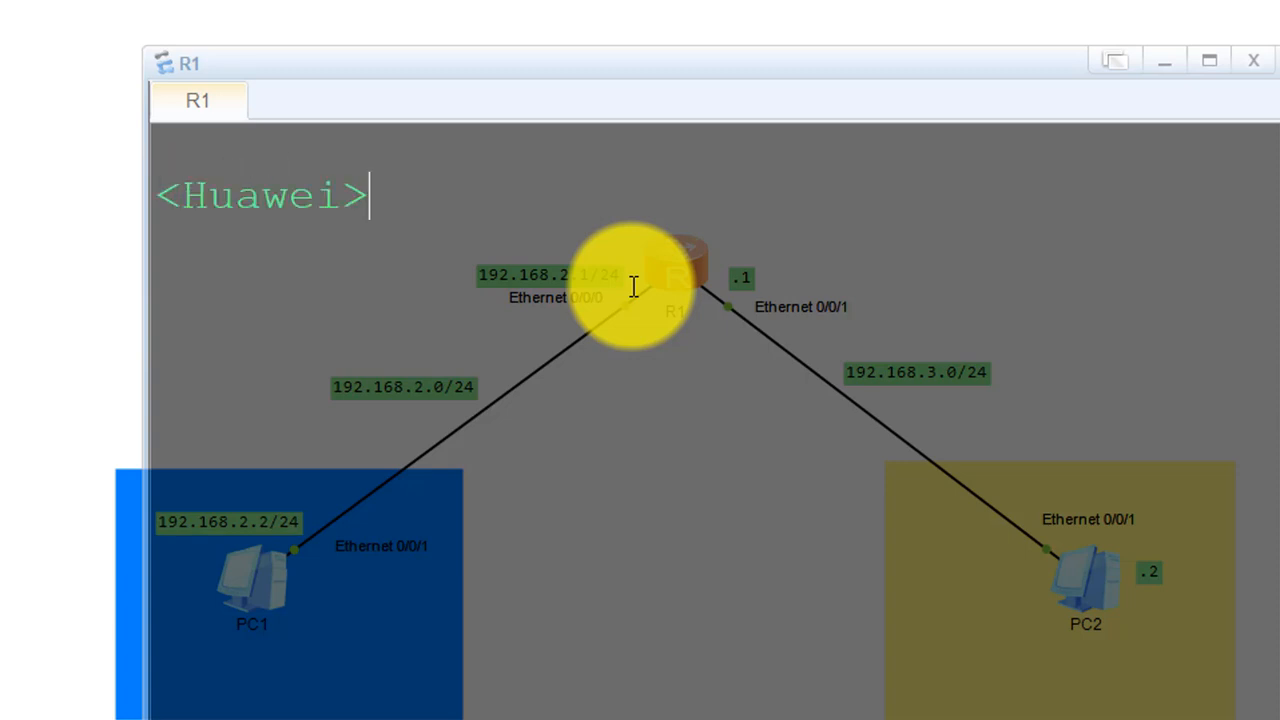
scroll(633, 287, "down", 4)
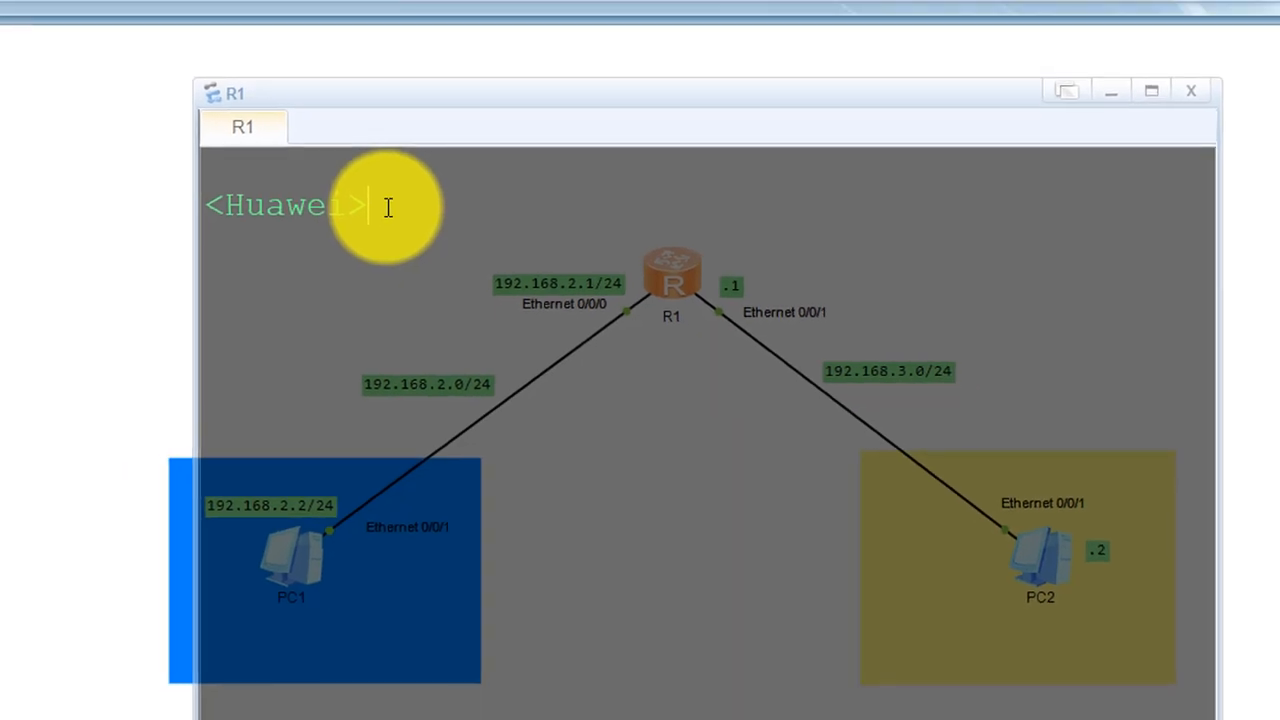
Enter R1's system view with the system-view command, completed from sys, and clear the console output.
key("Tab")
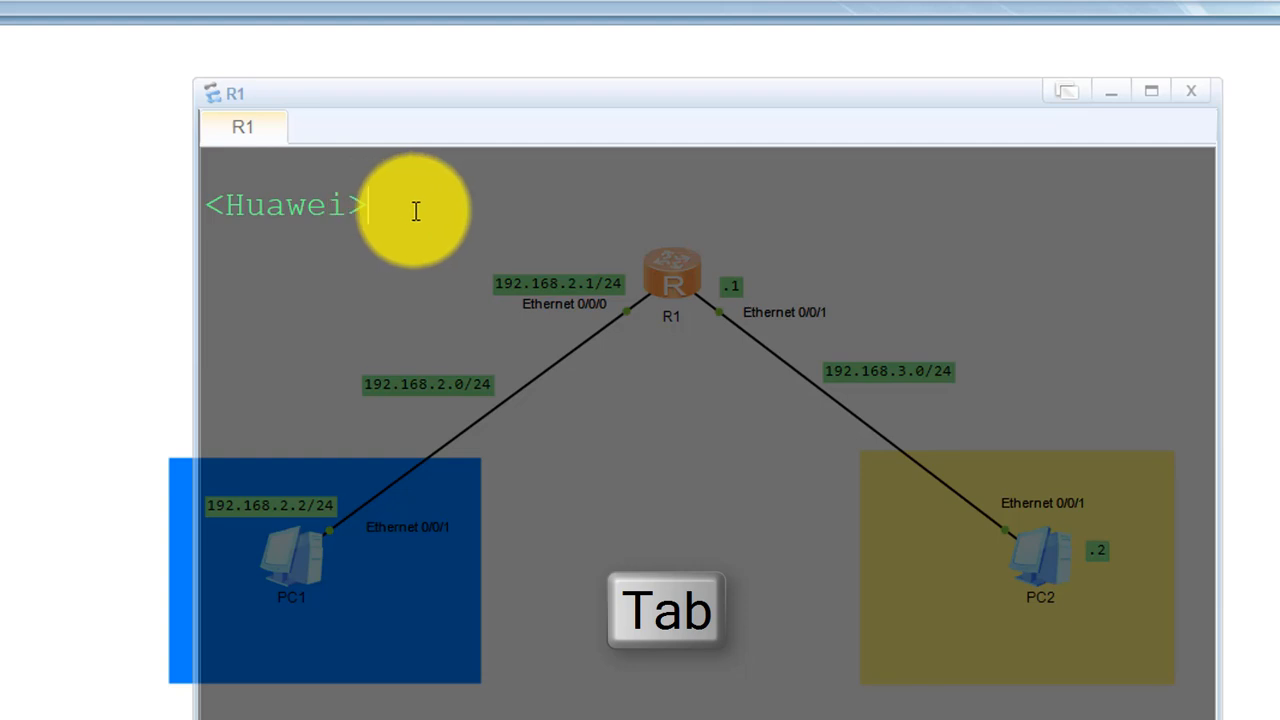
type("sys")
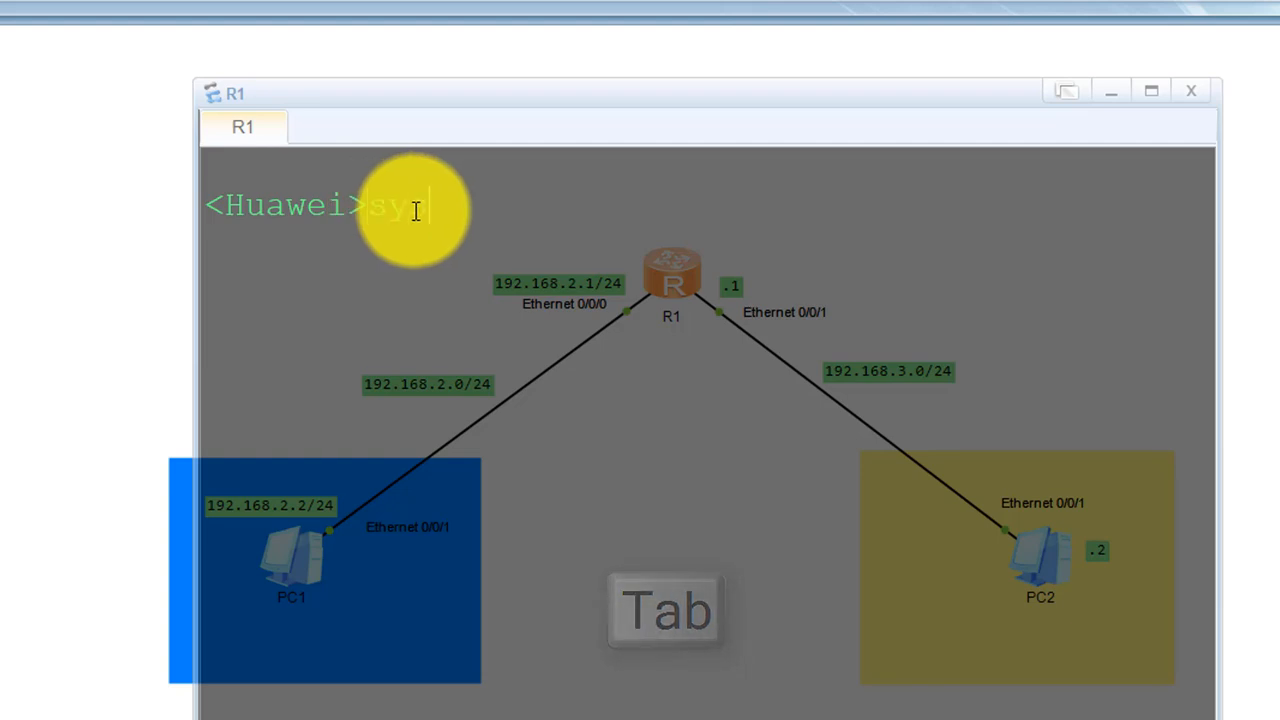
key("Tab")
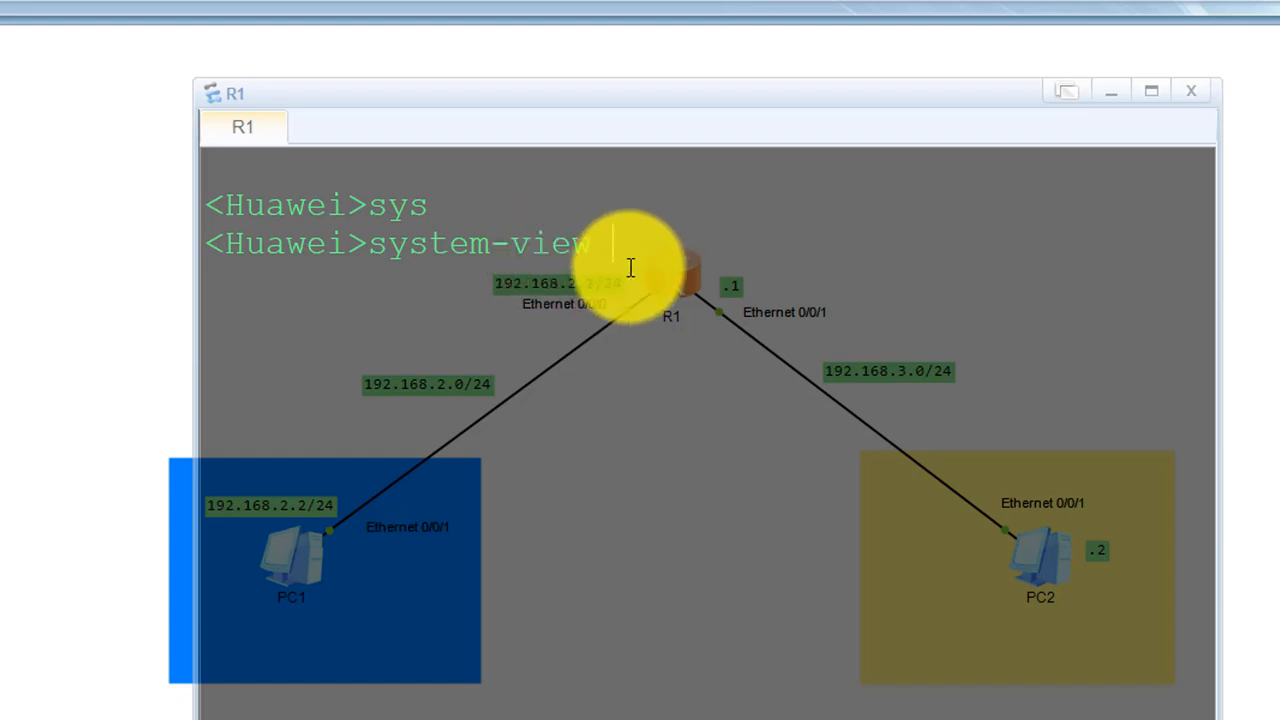
key("Return")
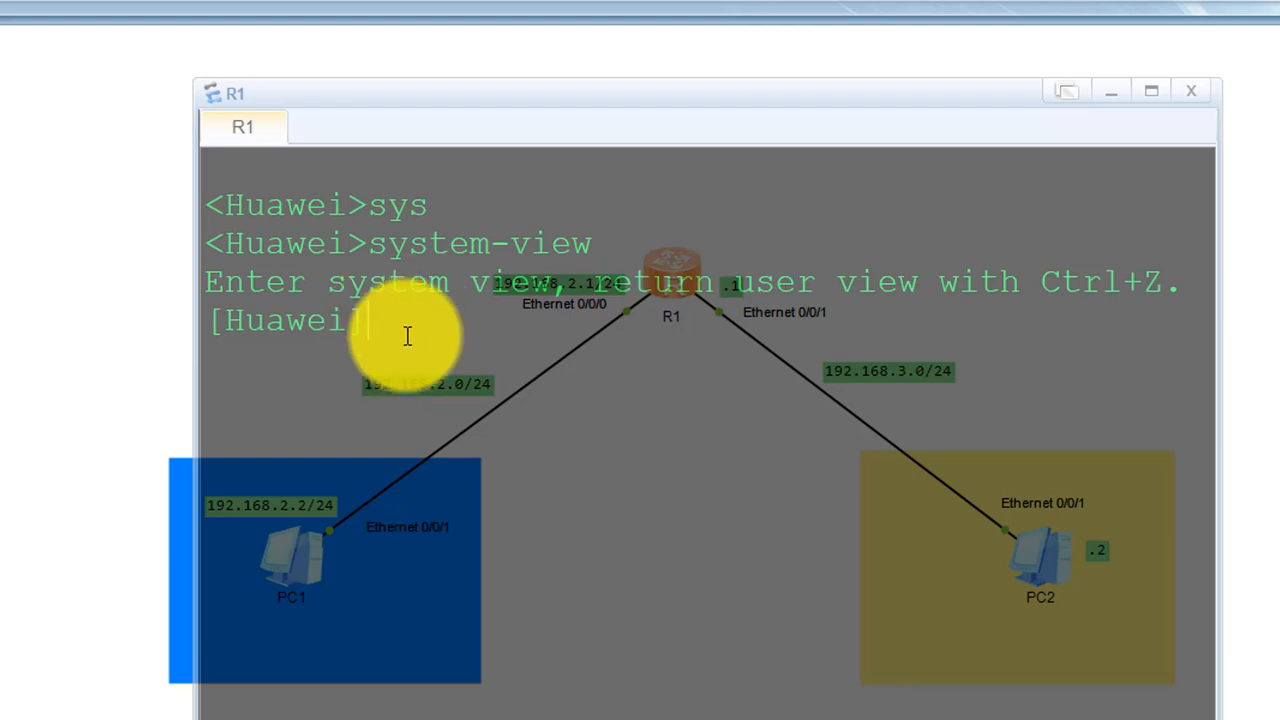
right_click(468, 360)
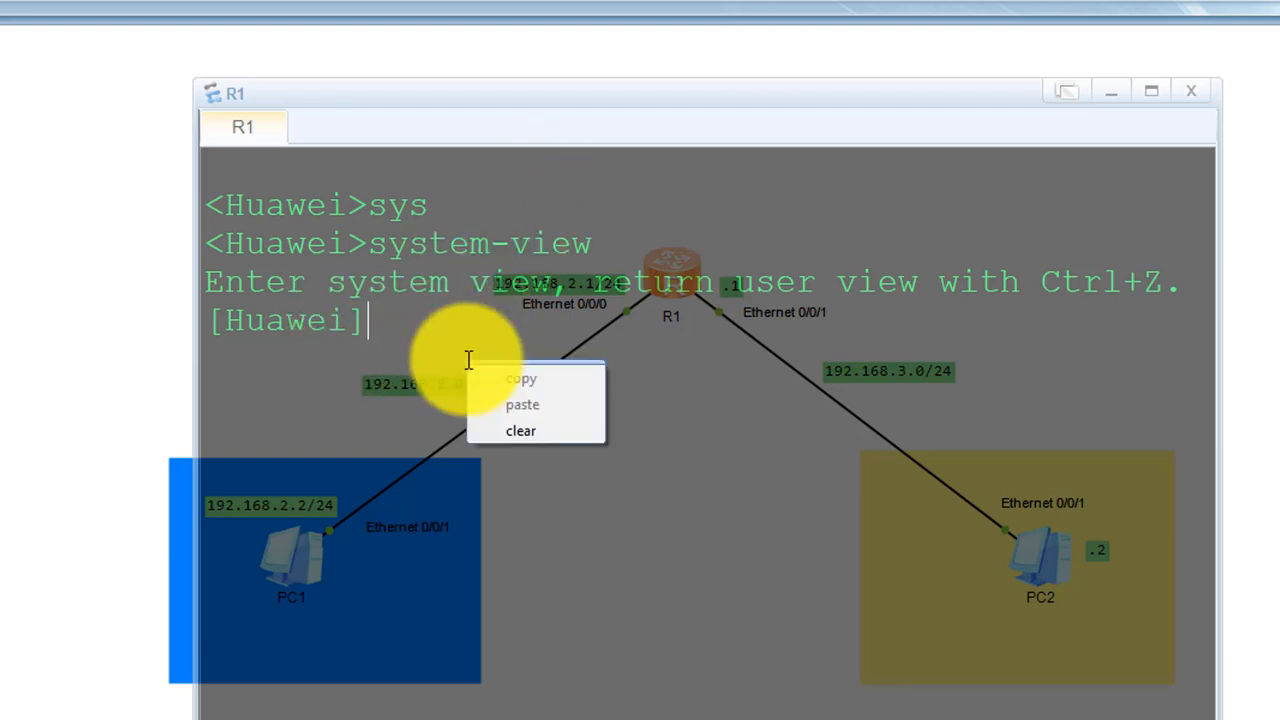
left_click(532, 428)
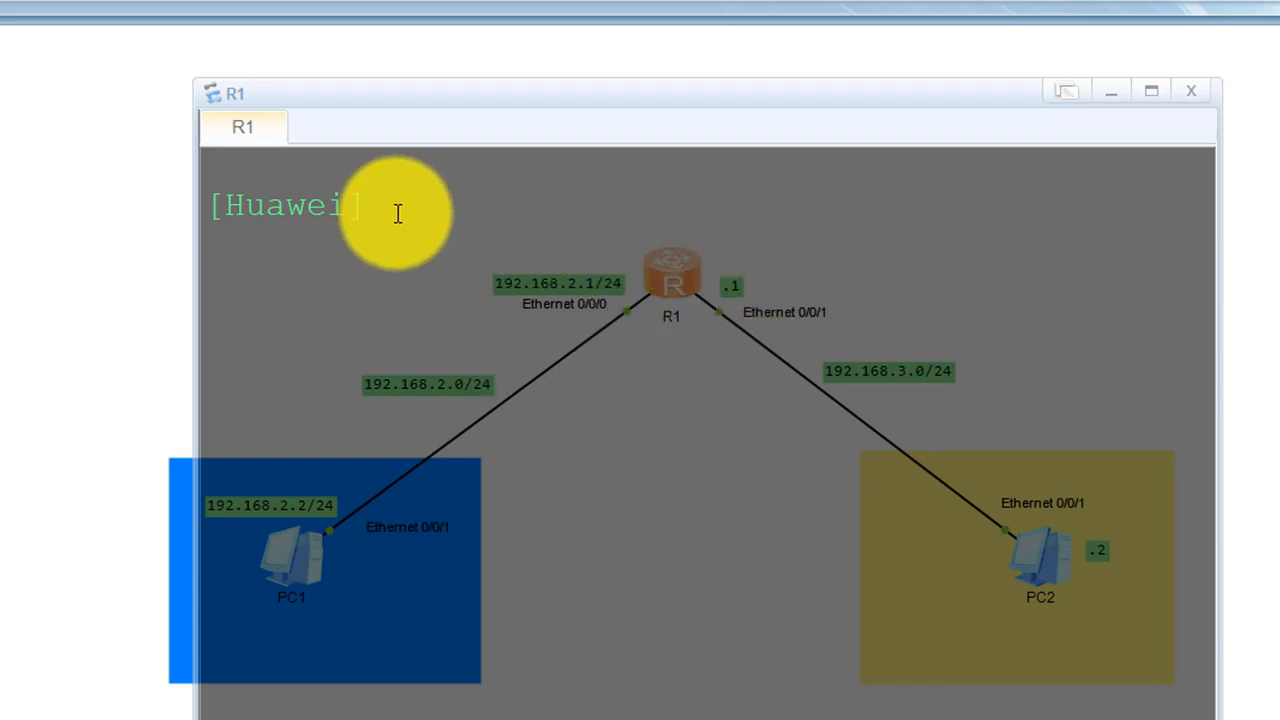
Set the router's host name to R1 with sysname, consulting the command's parameter help, and clear the console output.
left_click_drag(357, 202, 220, 193)
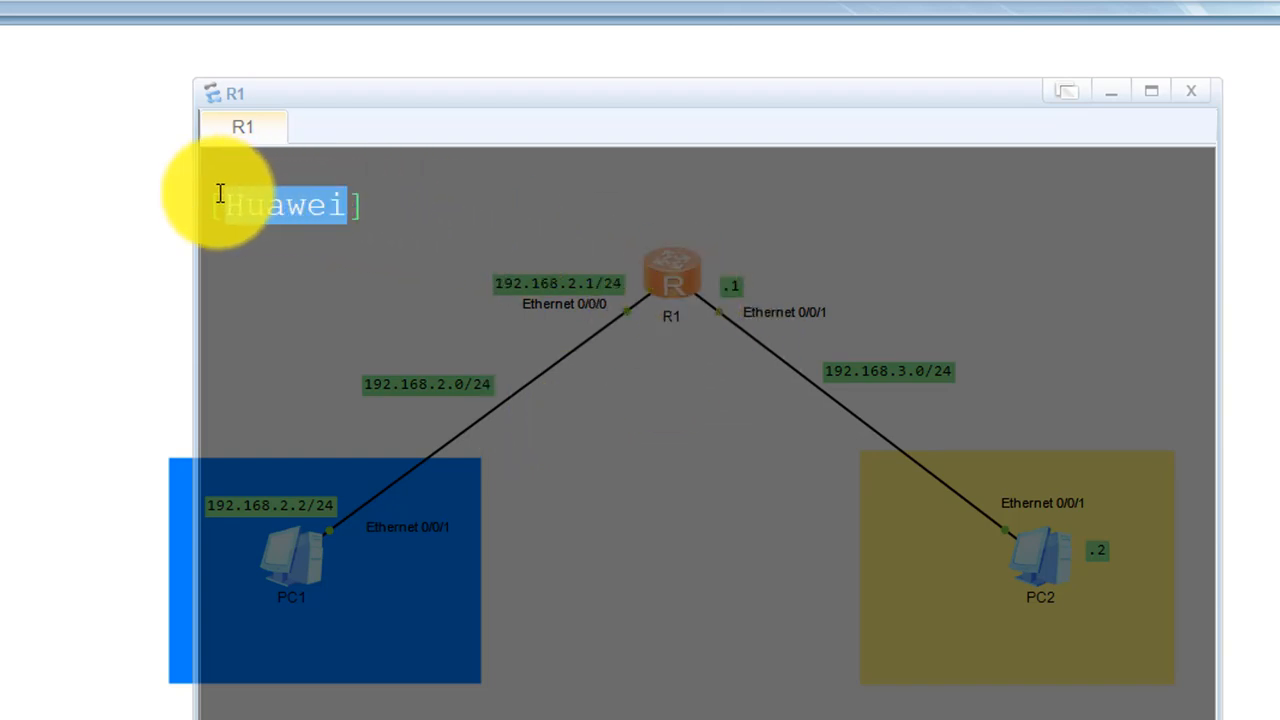
left_click(411, 203)
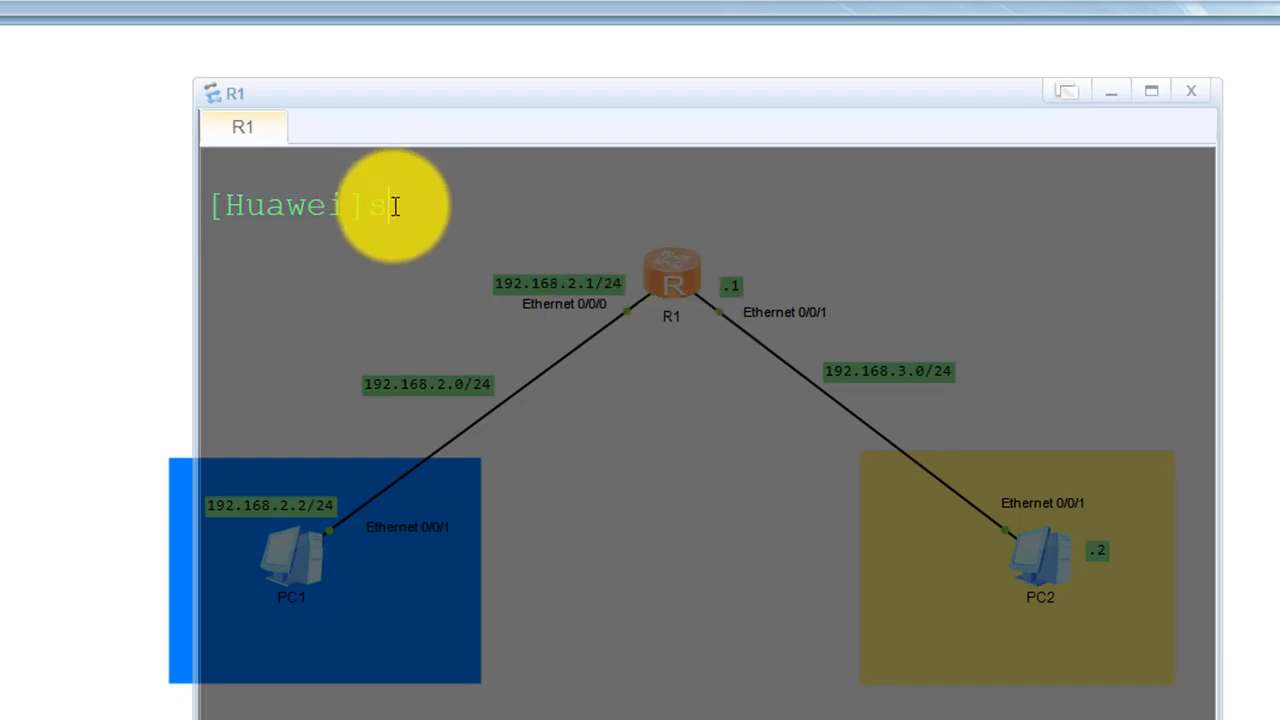
key("Tab")
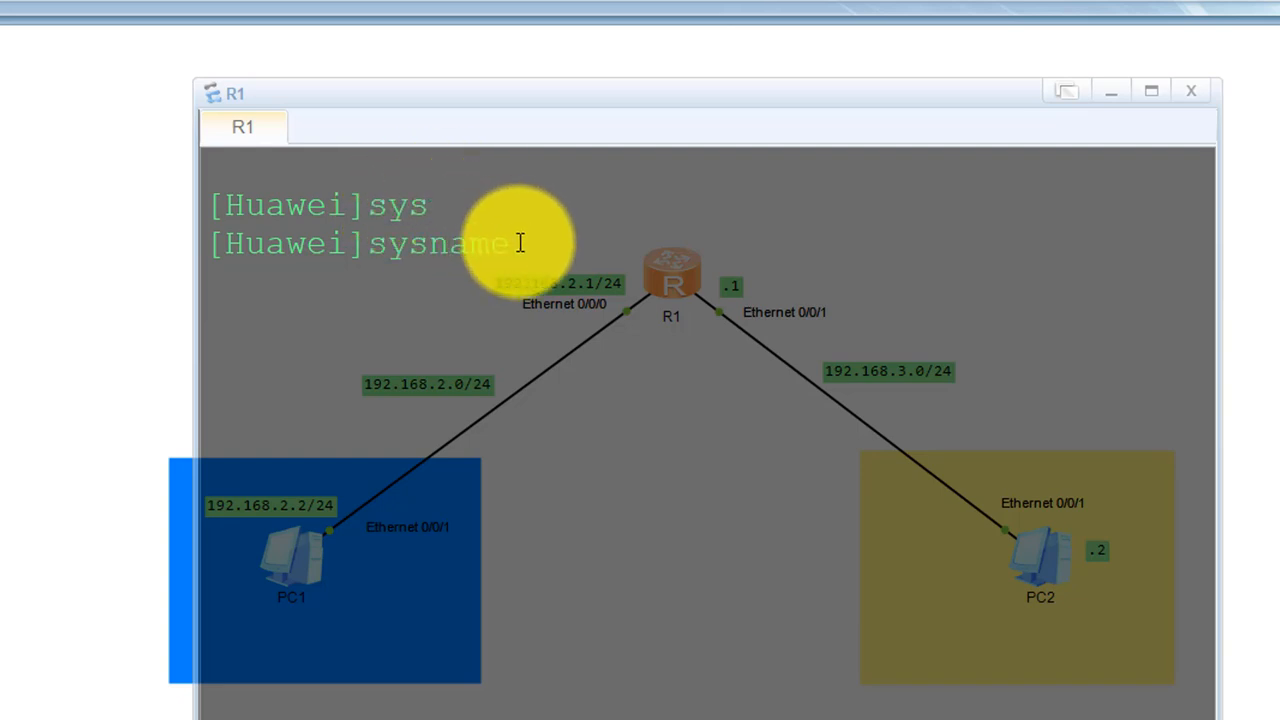
type("?")
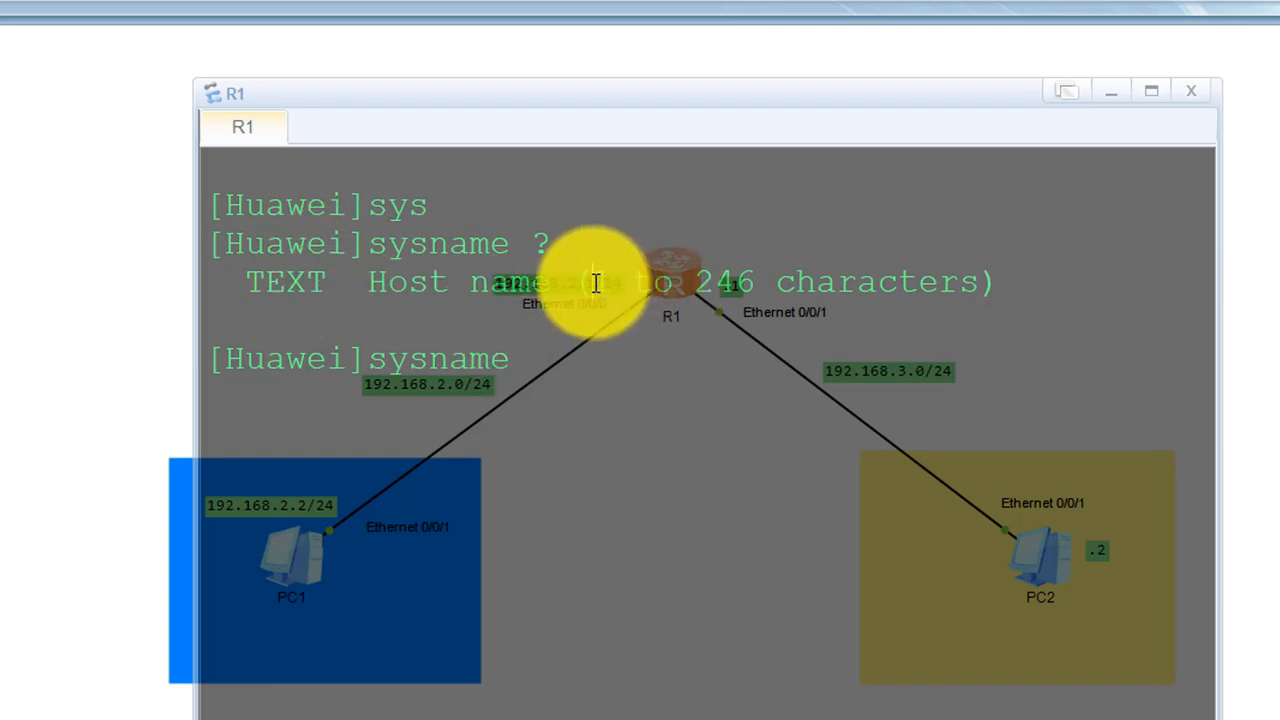
left_click_drag(622, 283, 978, 307)
left_click(976, 299)
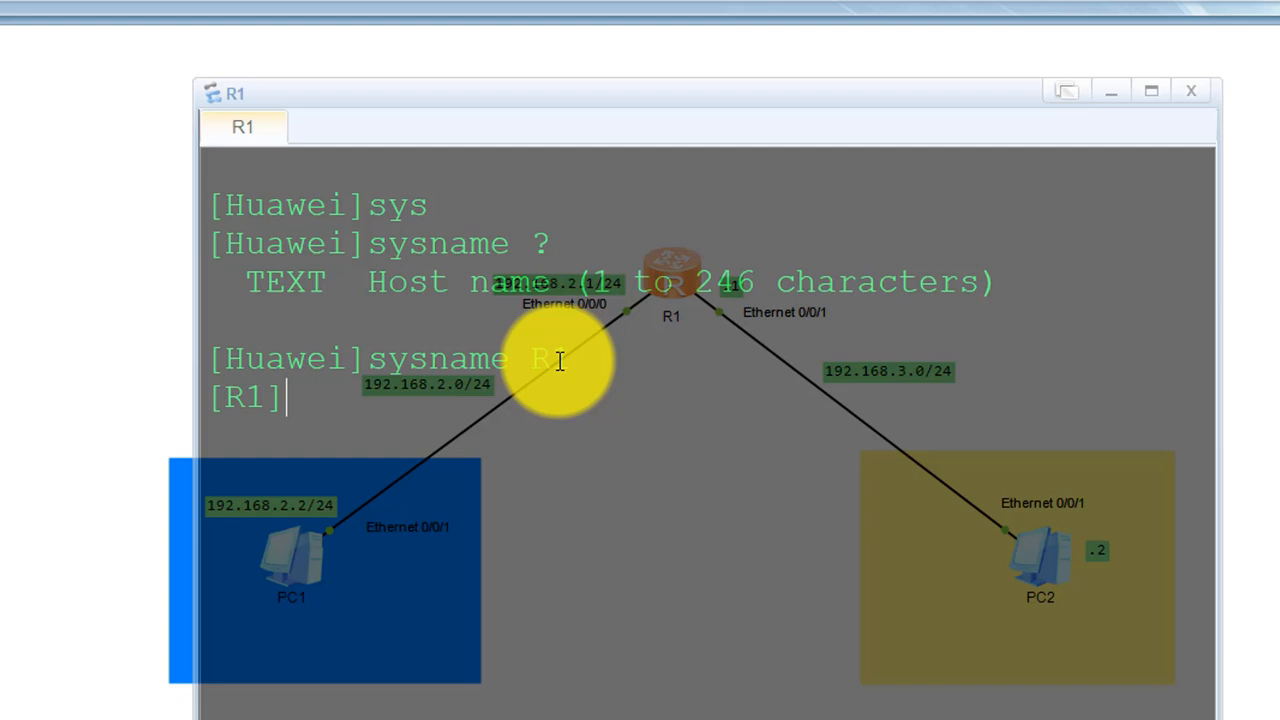
right_click(650, 456)
left_click(704, 520)
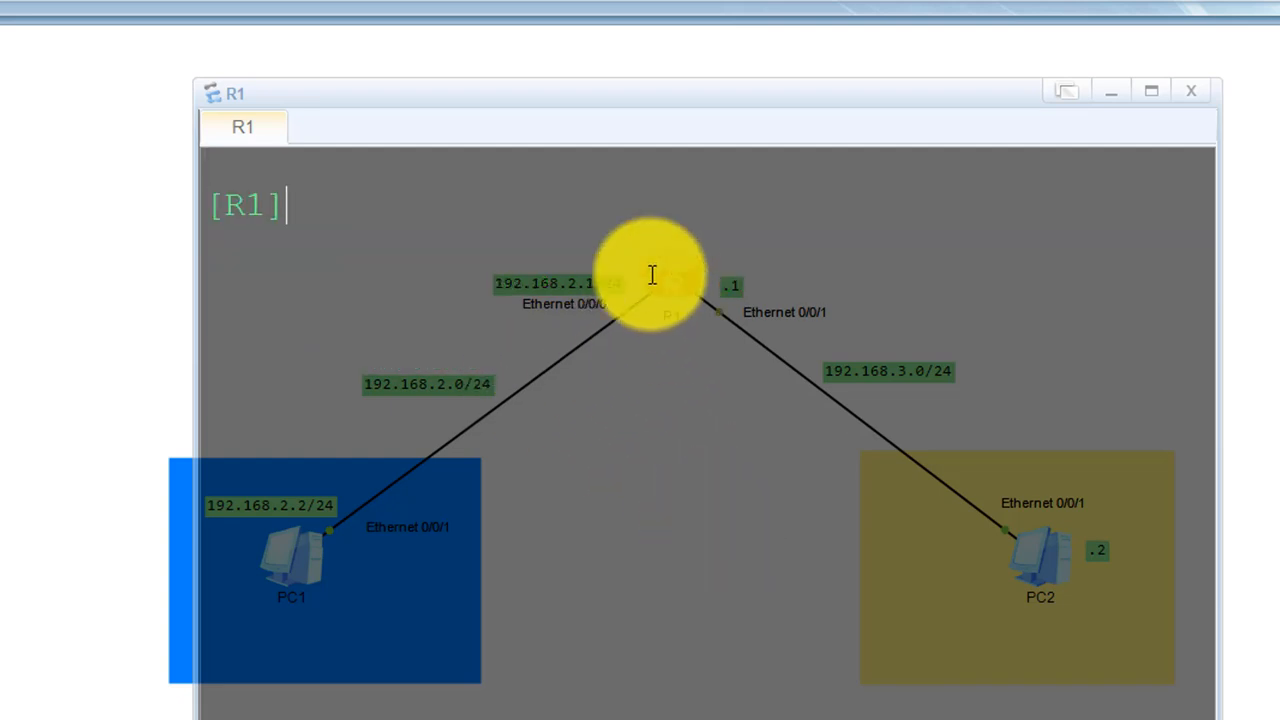
View the unobstructed topology around the router, and reopen R1's console at its system-view prompt.
left_click(823, 60)
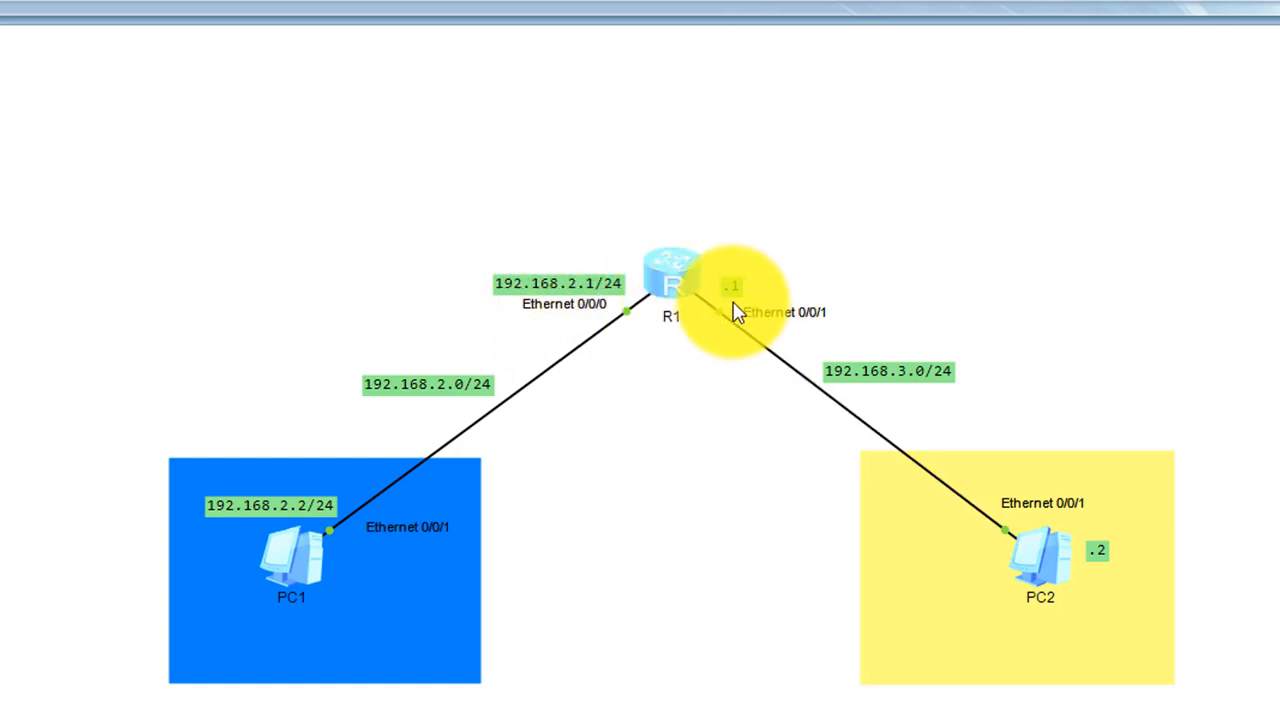
double_click(679, 296)
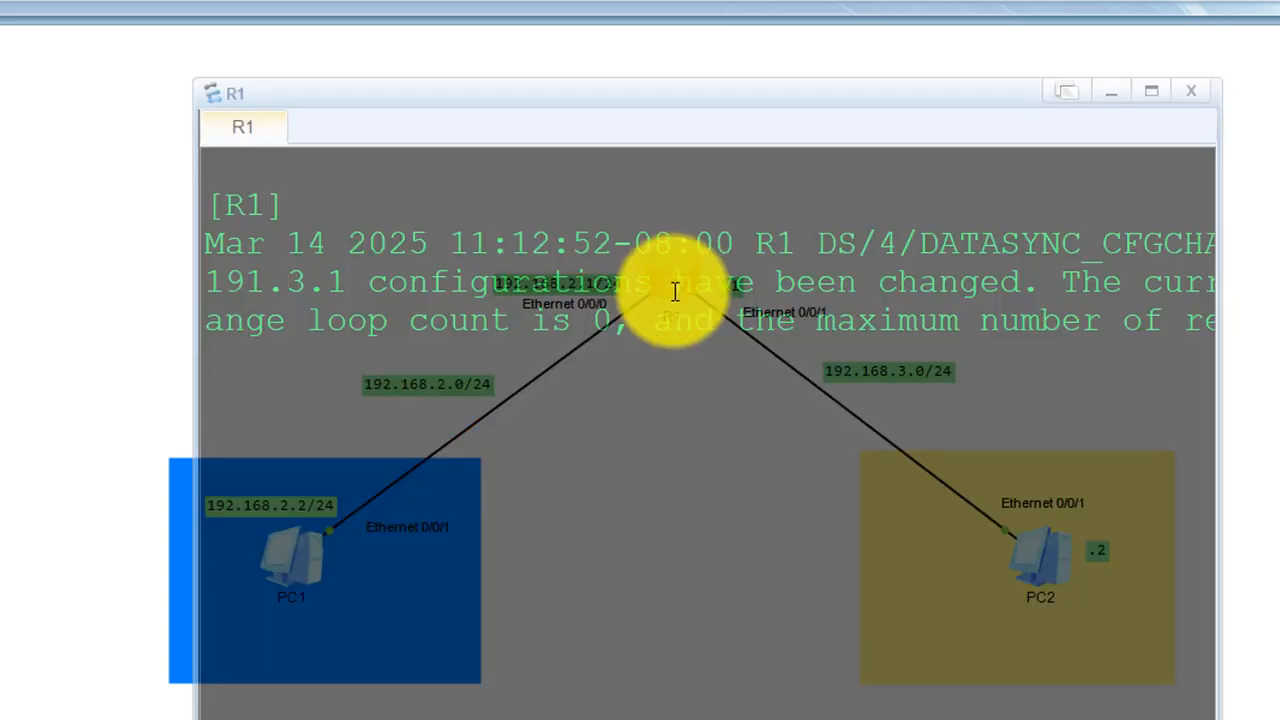
right_click(538, 400)
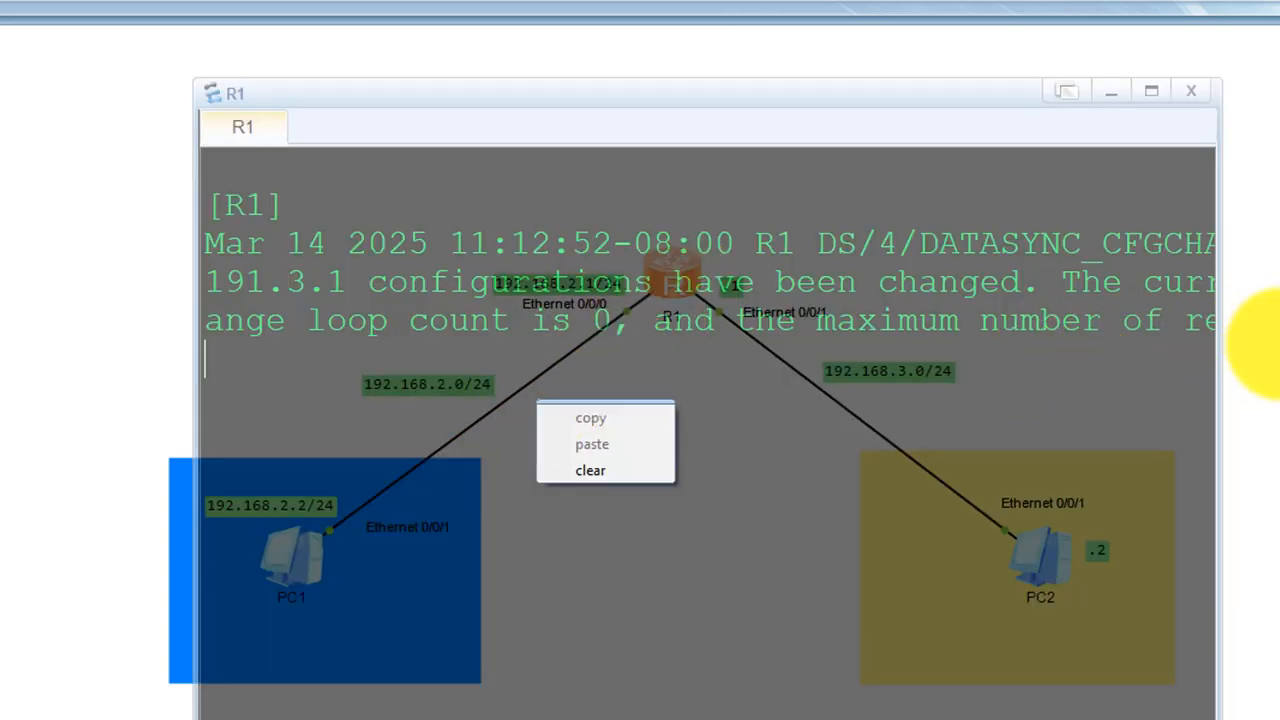
left_click(1243, 343)
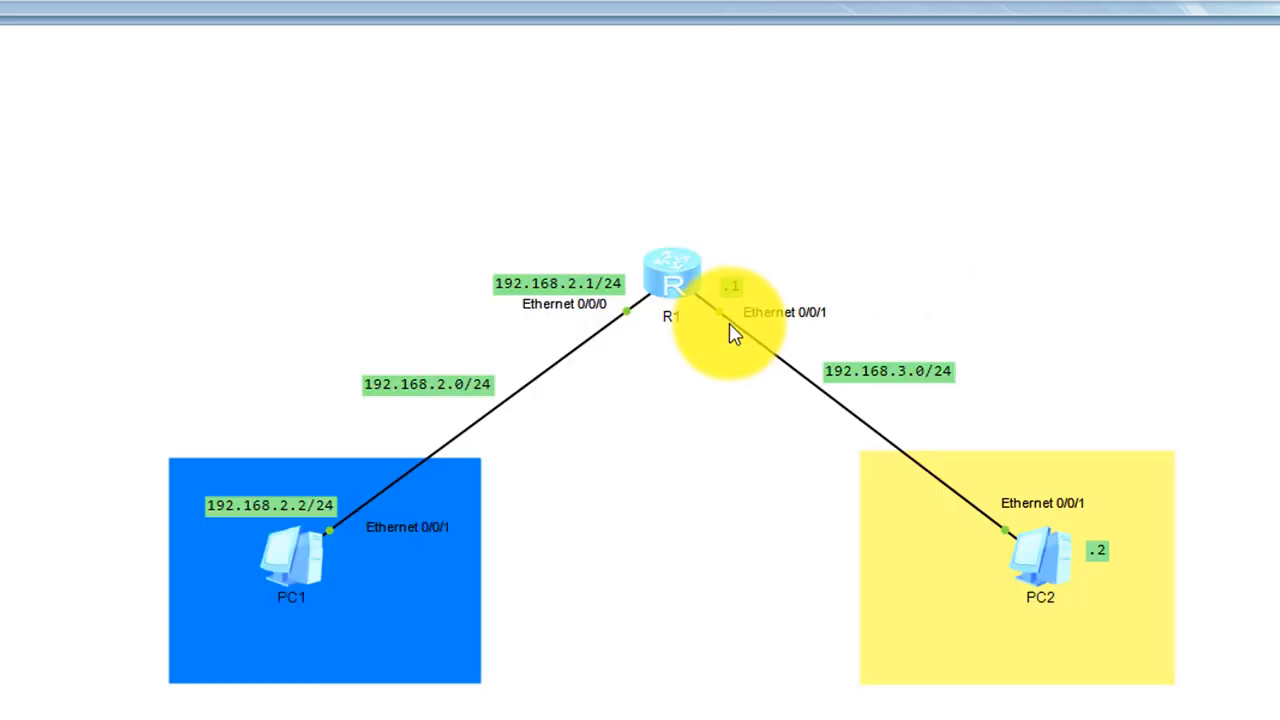
double_click(662, 283)
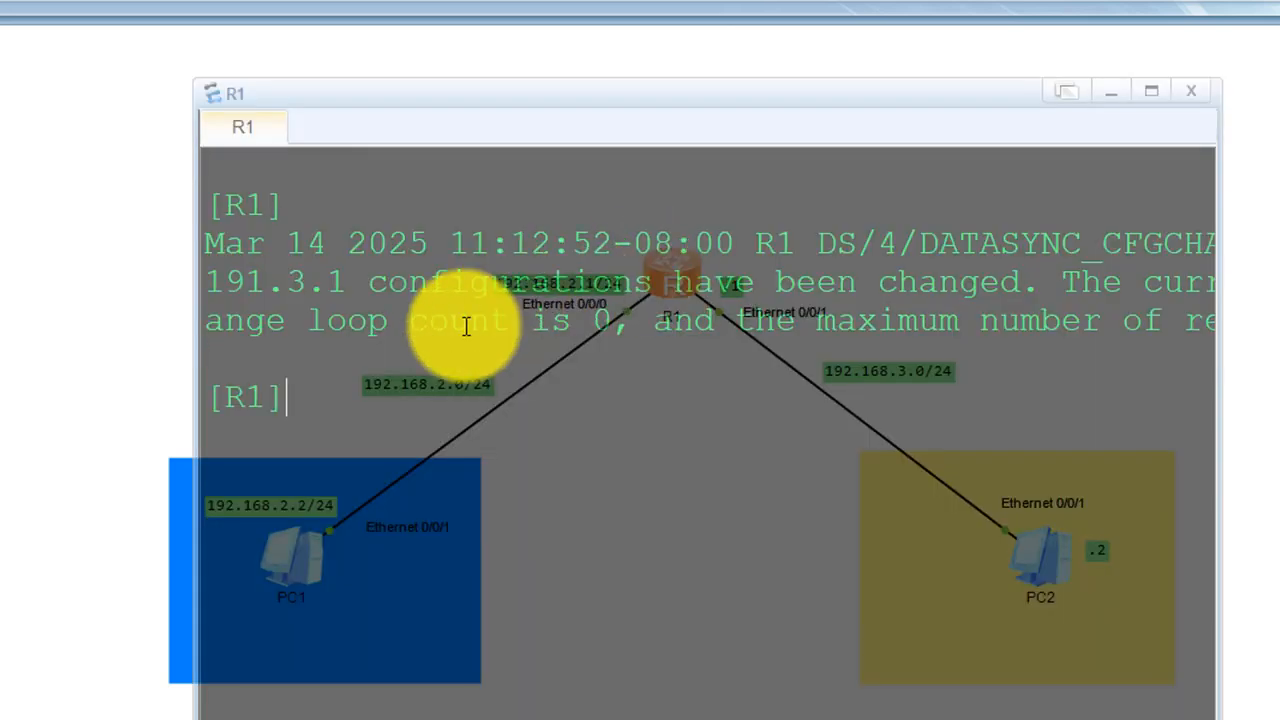
left_click_drag(286, 403, 209, 403)
left_click(331, 402)
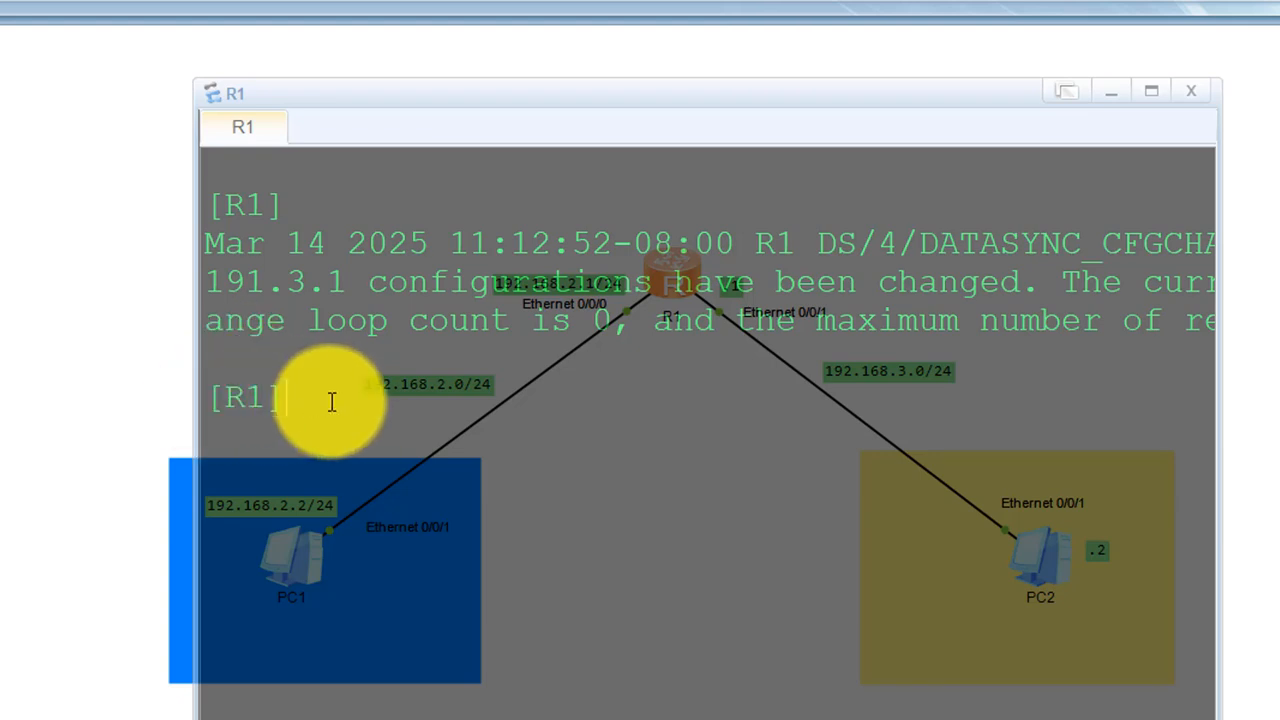
Highlight R1's system-view prompt, clear the console output, and reopen the console after viewing the topology.
left_click_drag(303, 402, 209, 402)
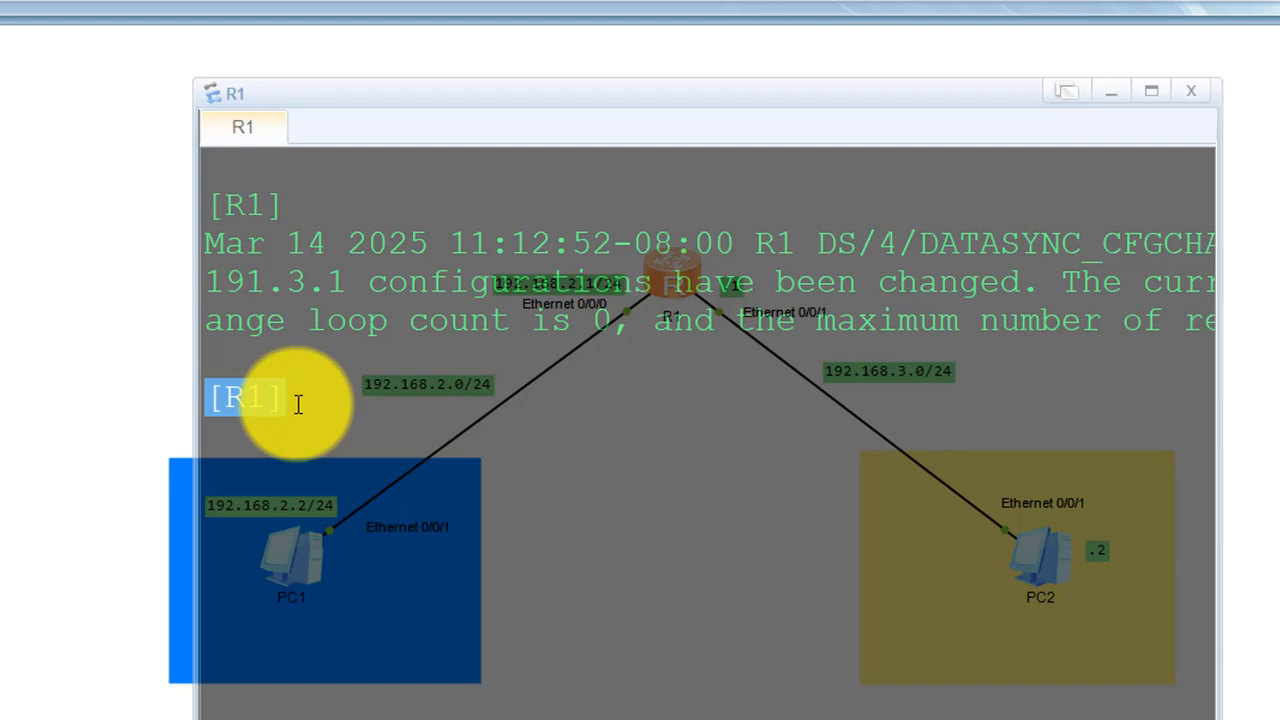
left_click(341, 413)
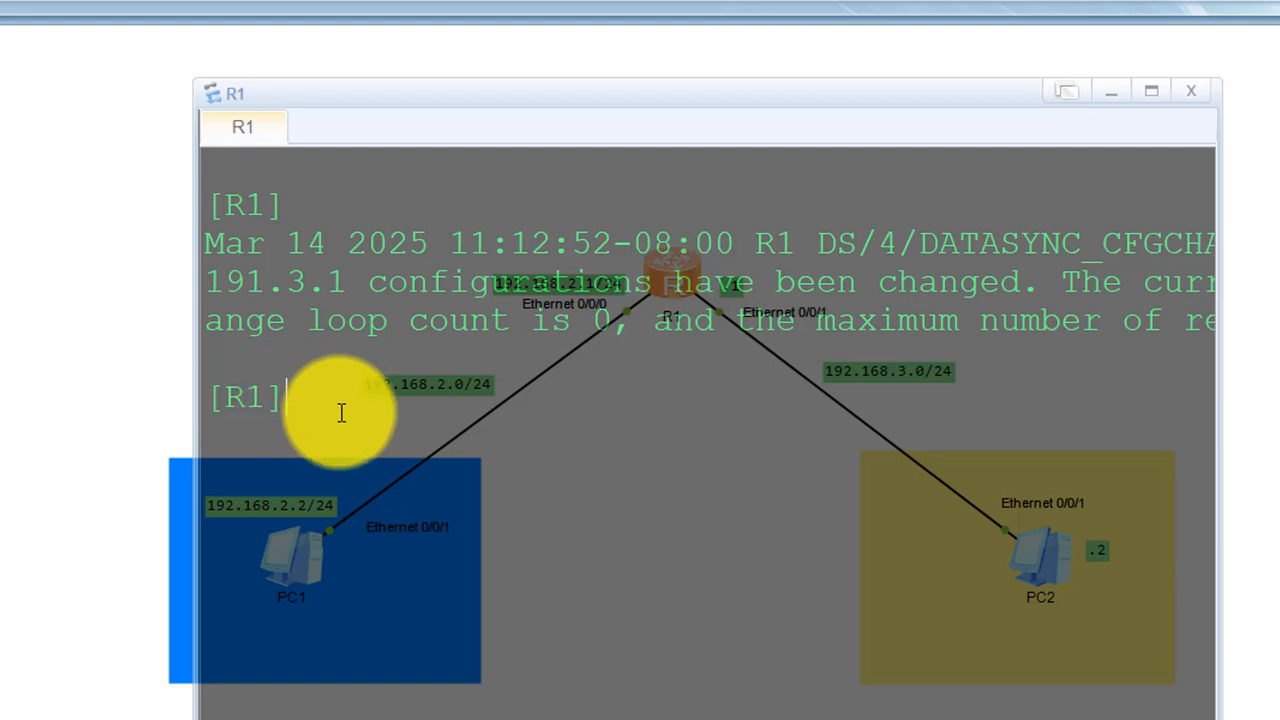
right_click(876, 376)
left_click(978, 441)
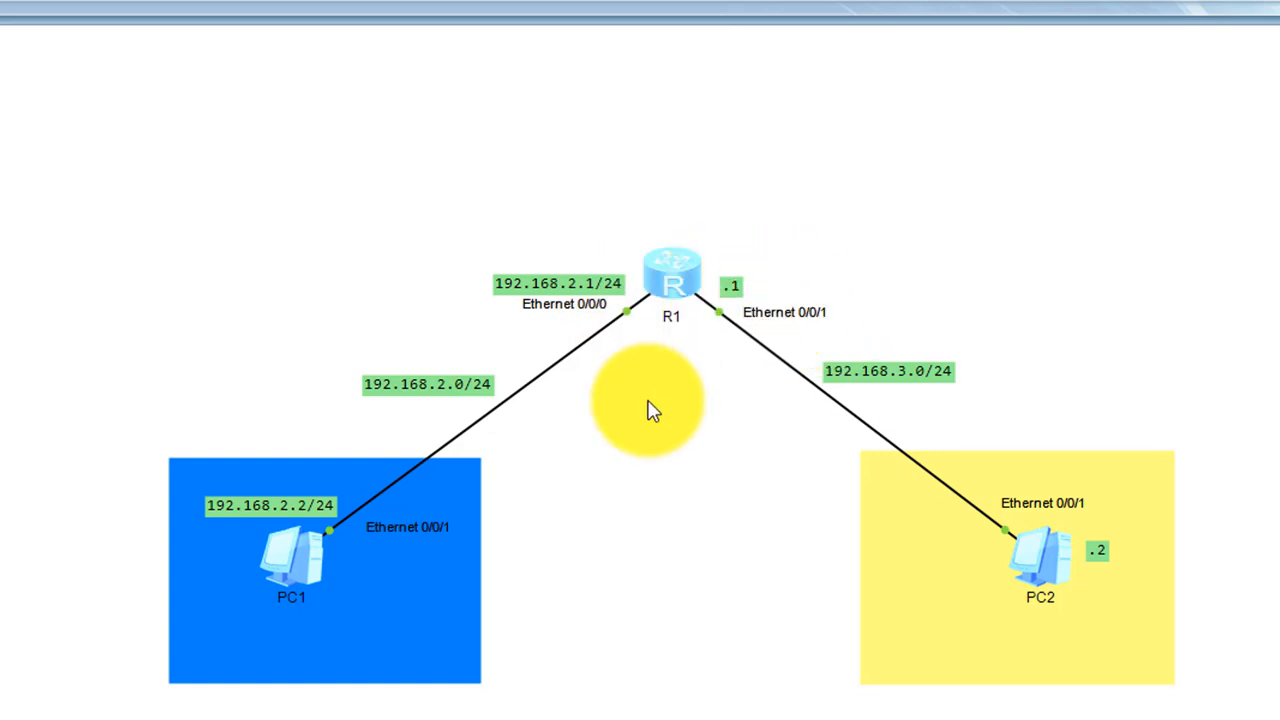
double_click(673, 283)
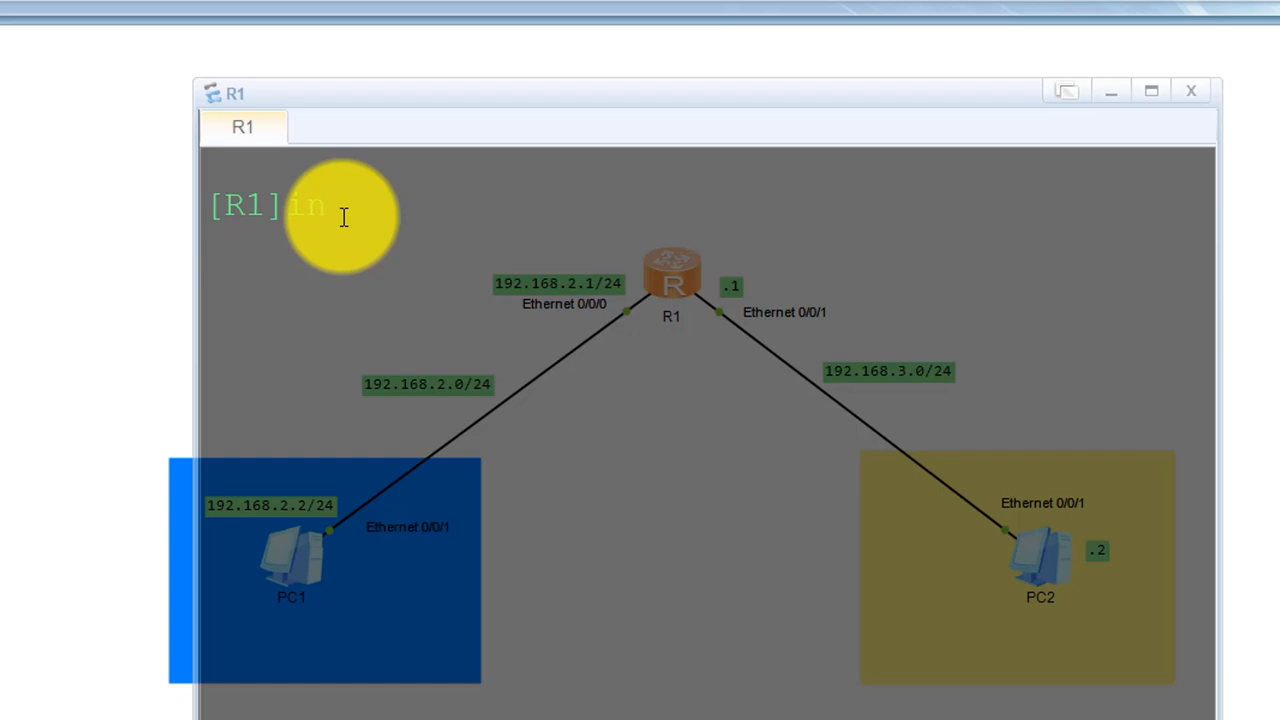
Enter the interface view of Ethernet 0/0/0 on R1, completing the interface command from abbreviations, and clear the console output.
type("int")
key("Tab")
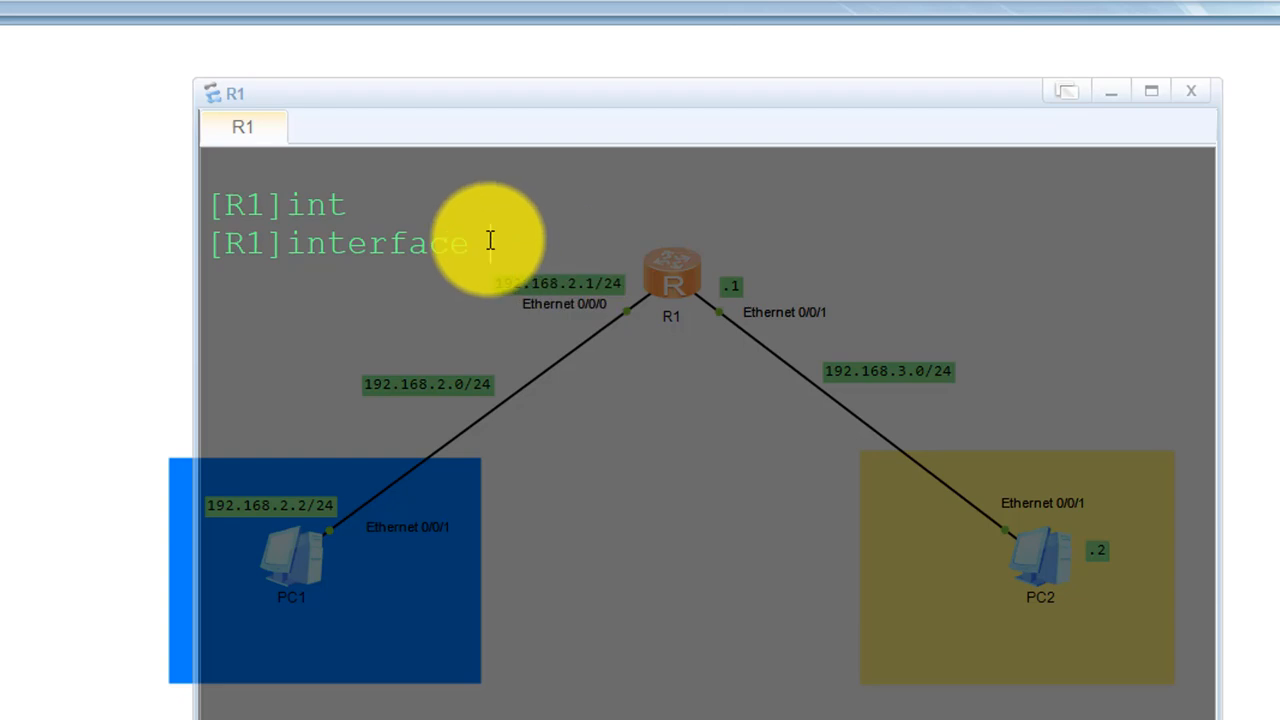
type("et")
key("Tab")
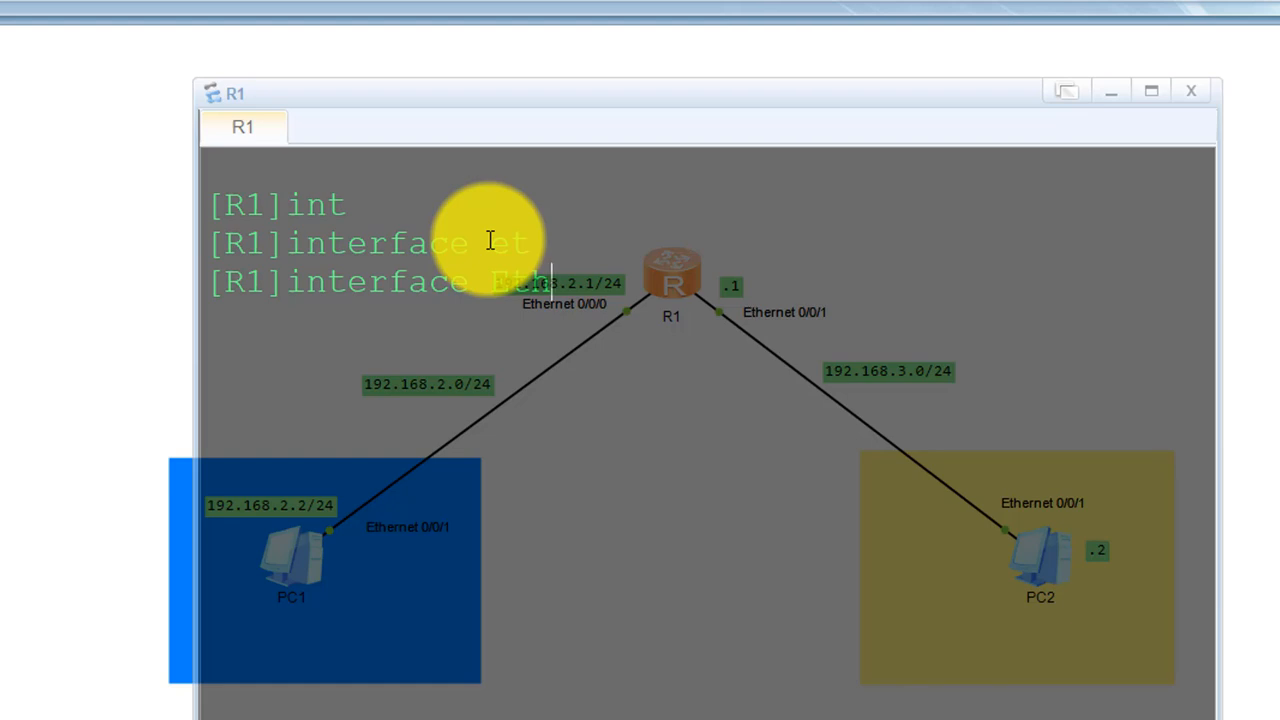
type("e")
key("Tab")
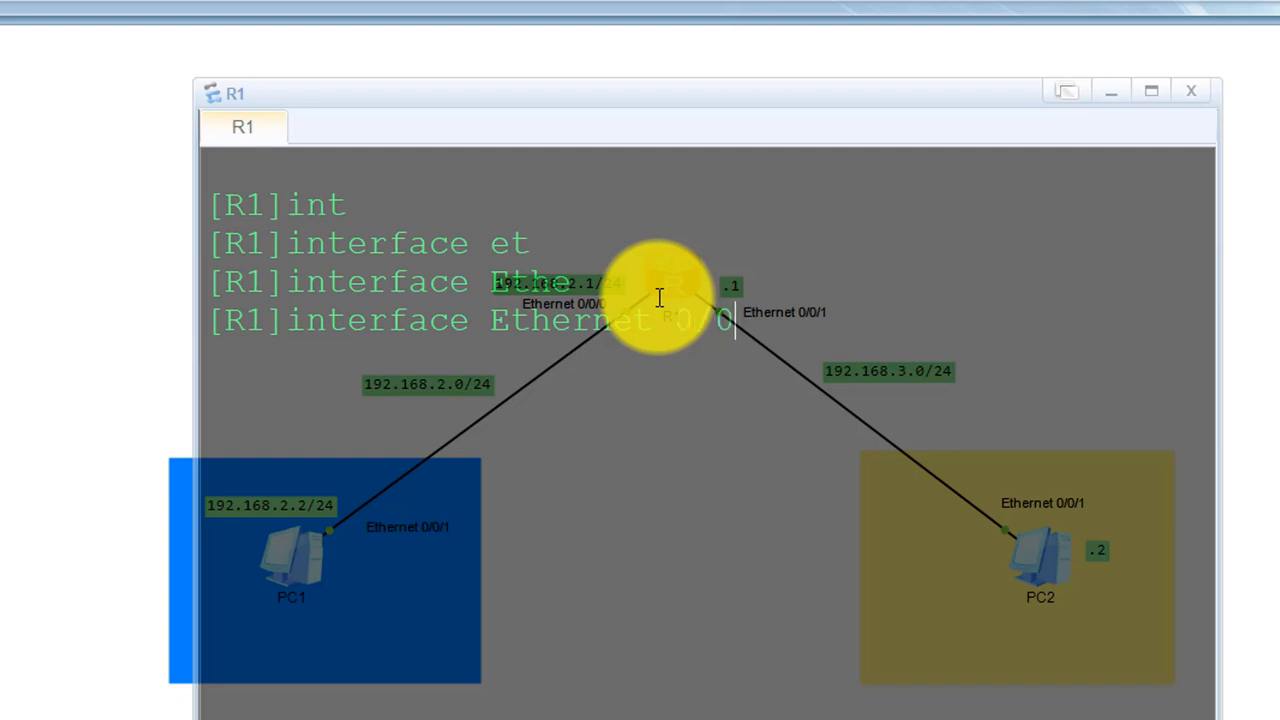
key("Return")
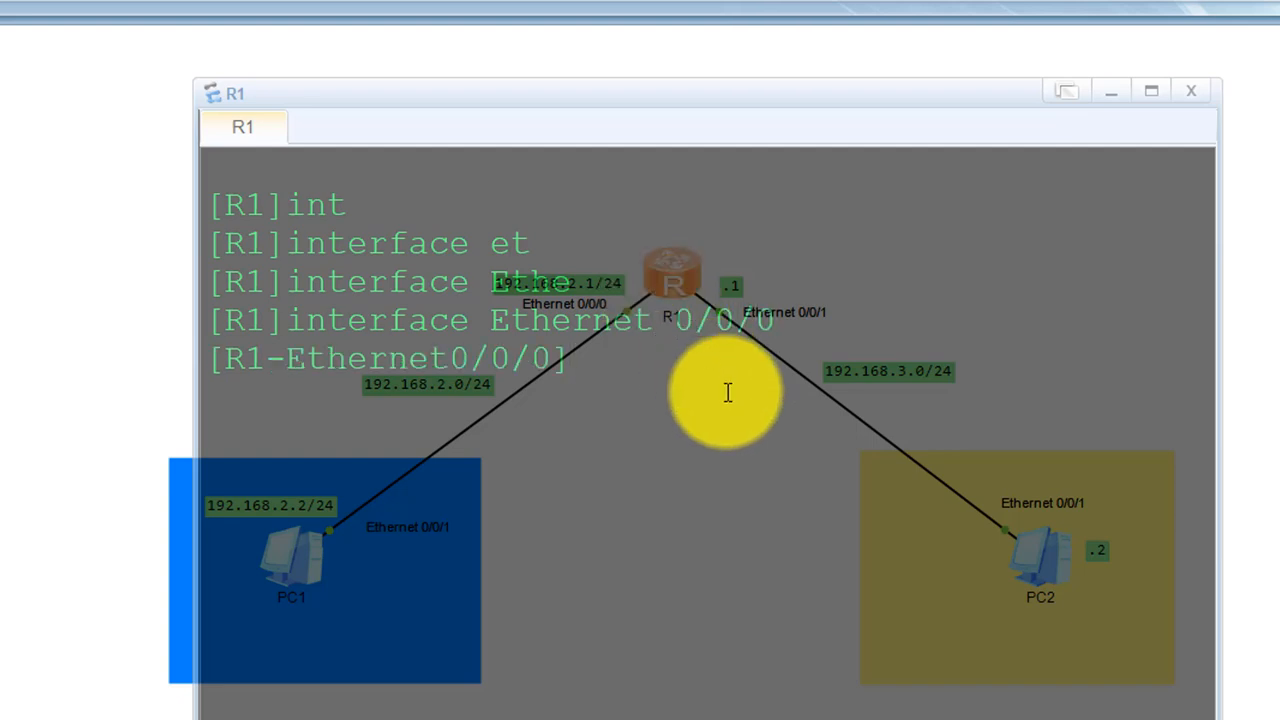
right_click(721, 446)
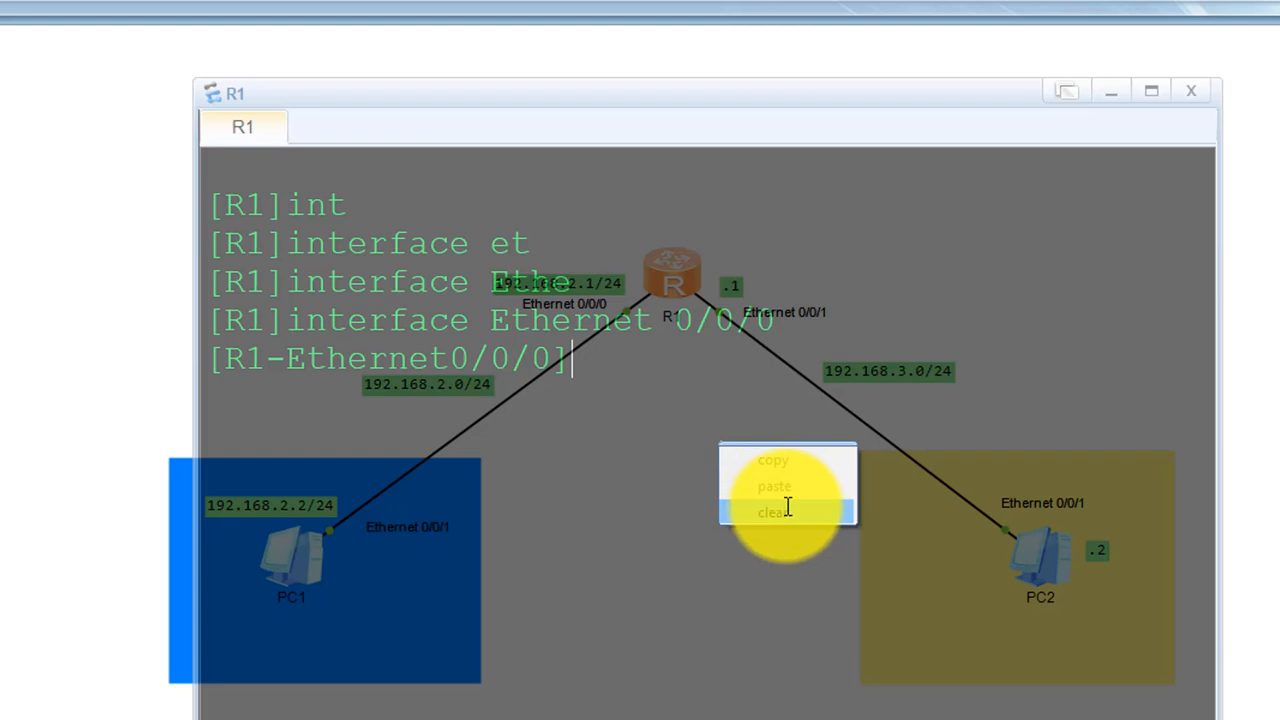
left_click(783, 510)
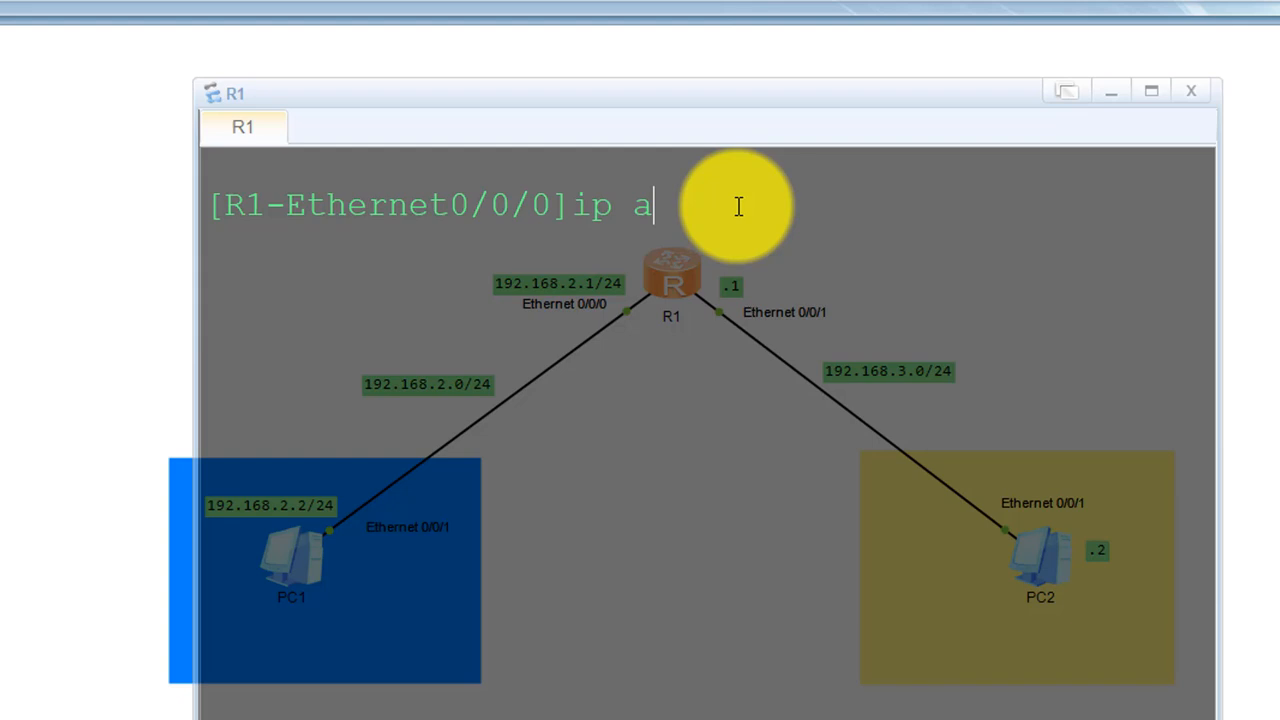
Assign IP address 192.168.1.2 with mask length 24 to Ethernet 0/0/0, and clear the console output.
key("Tab")
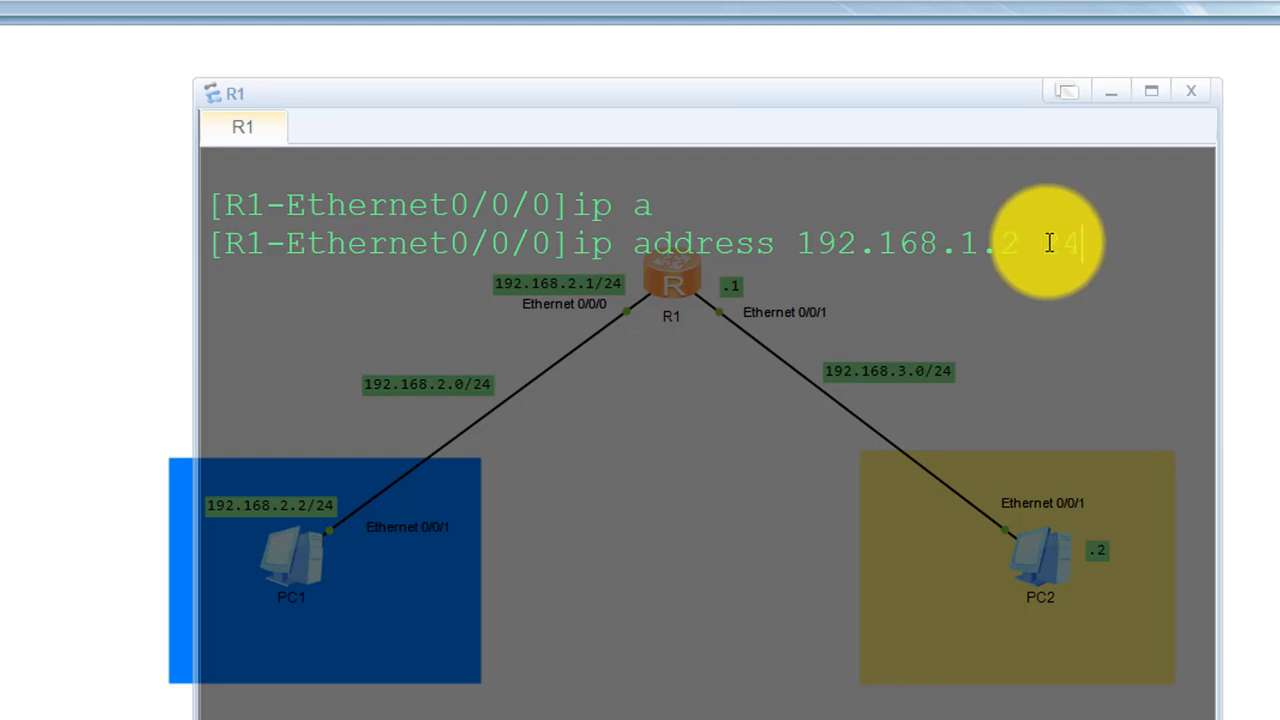
key("Return")
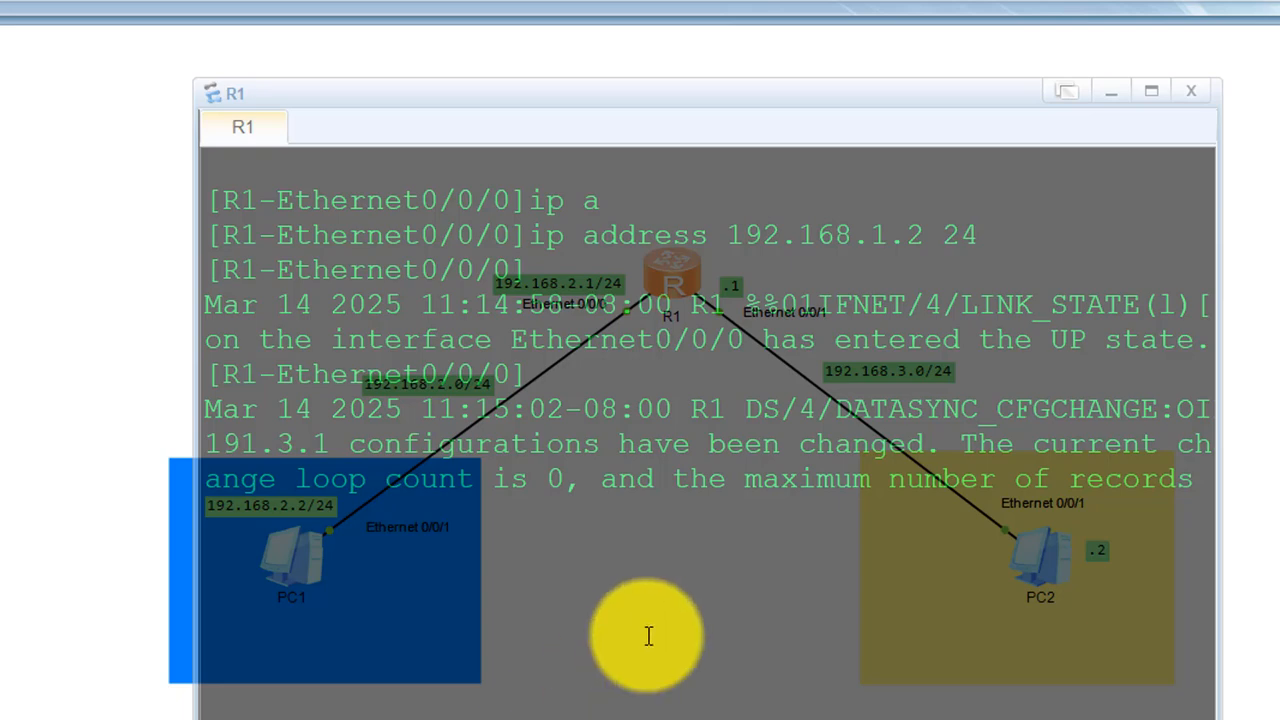
key("Return")
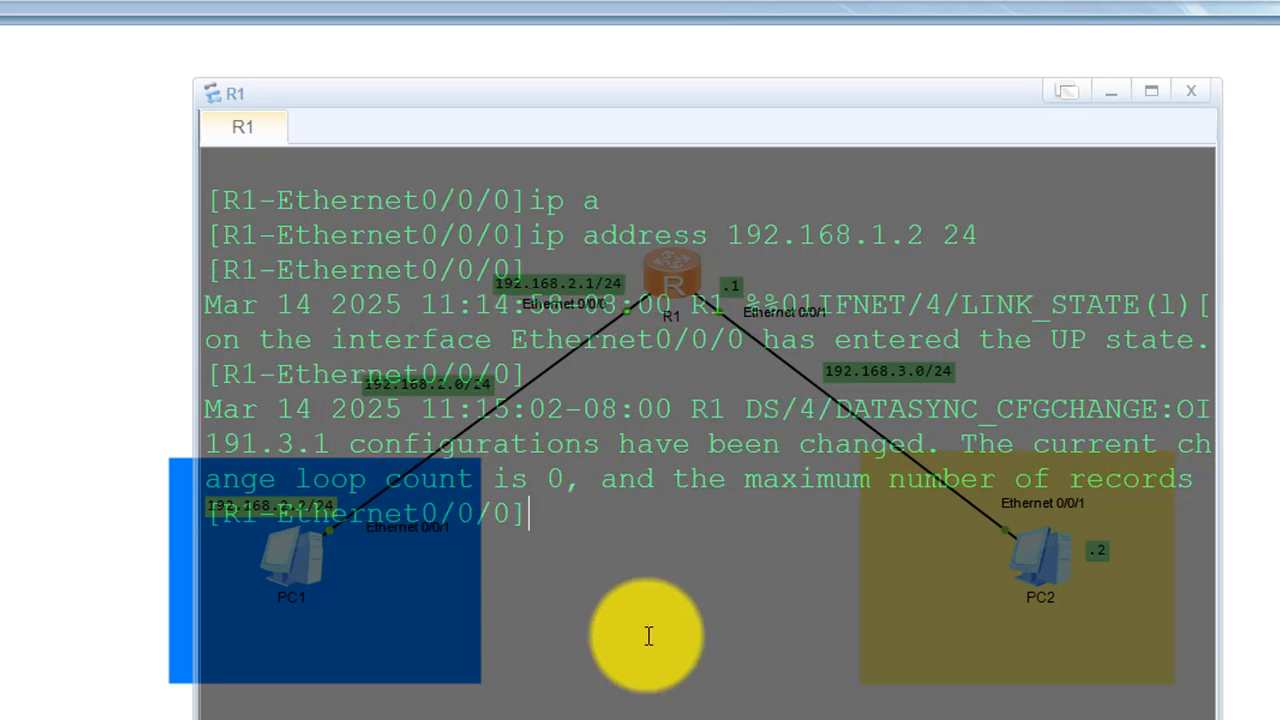
right_click(648, 636)
left_click(720, 694)
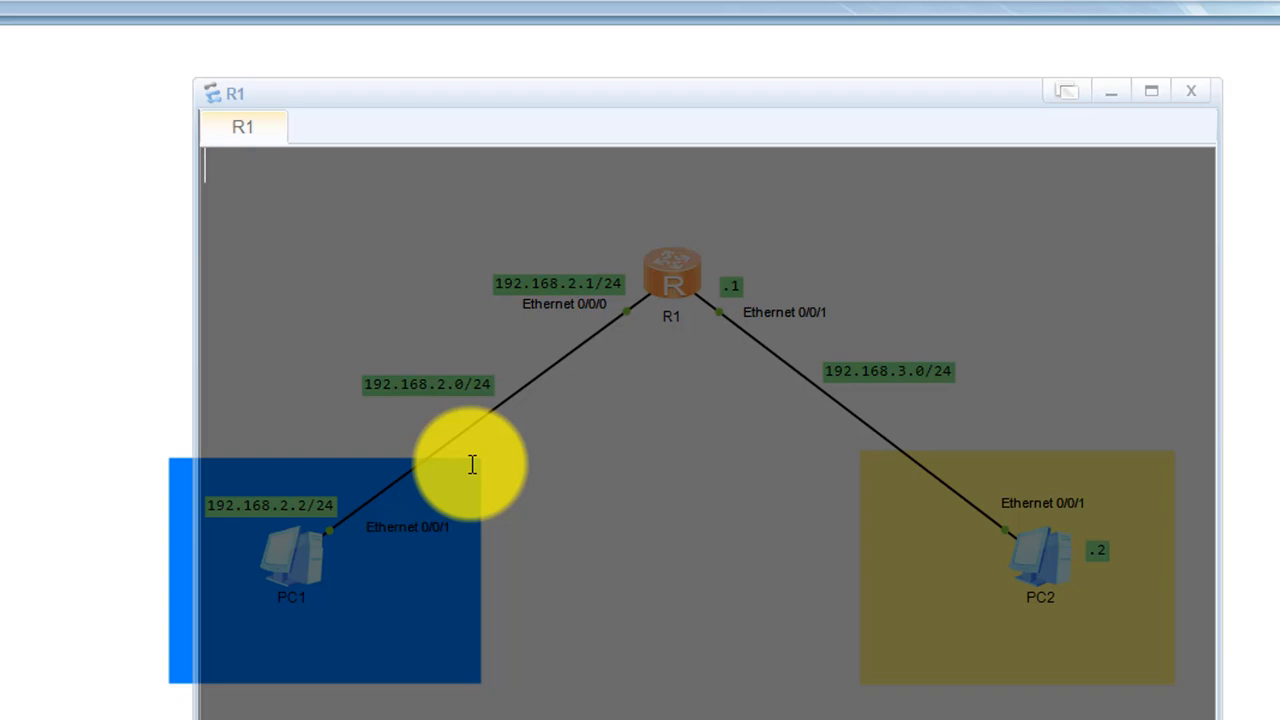
key("Return")
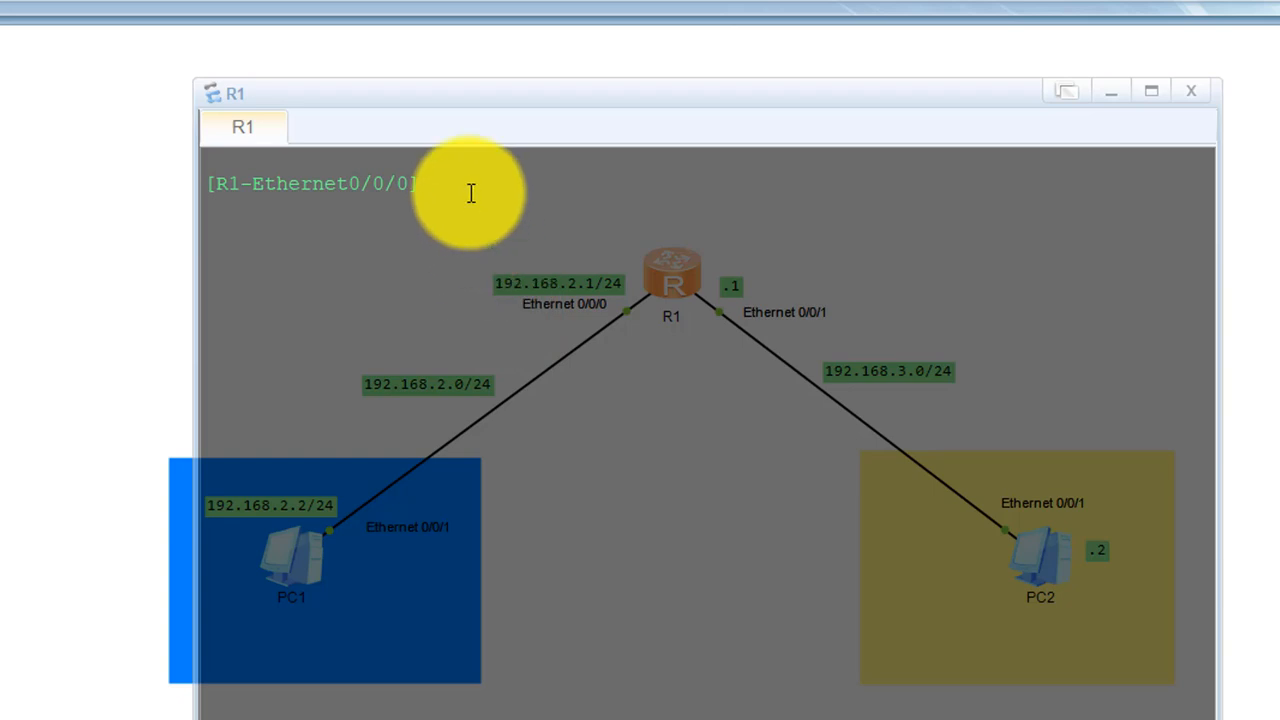
Check the current configuration of Ethernet 0/0/0 with display this, and highlight its IP address line.
type("d")
key("BackSpace")
key("BackSpace")
key("BackSpace")
key("BackSpace")
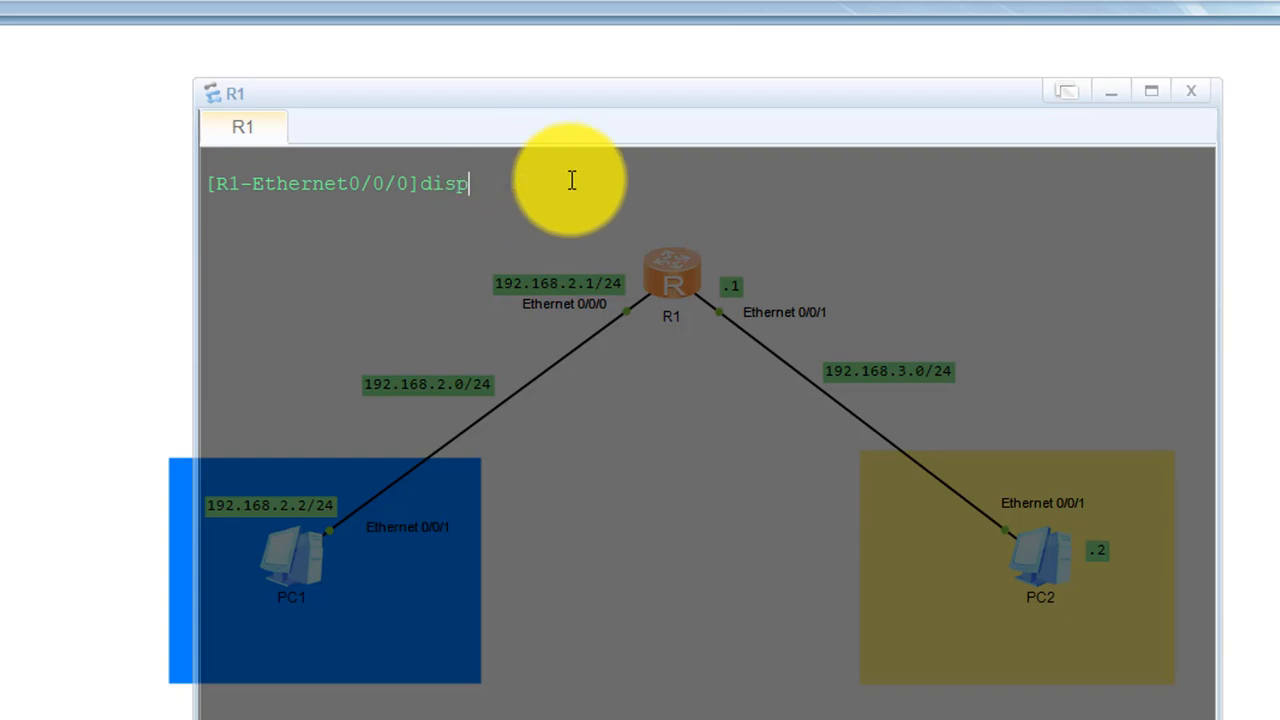
key("Tab")
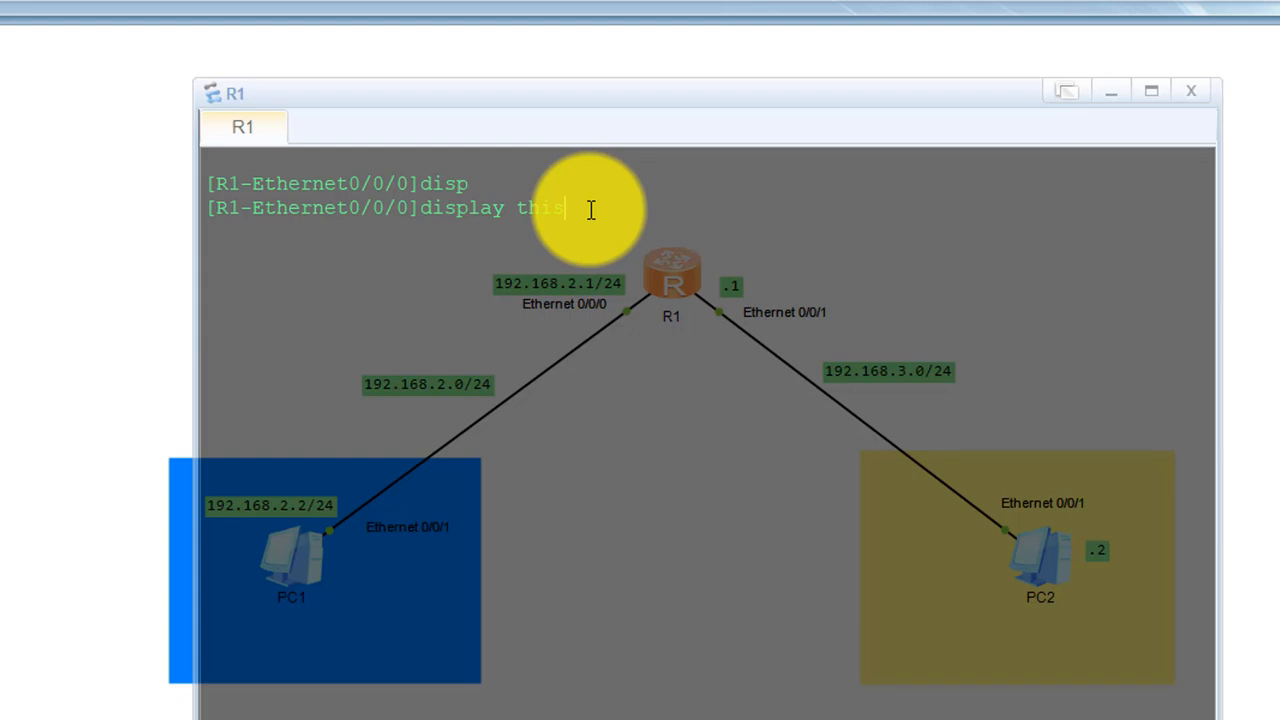
left_click_drag(423, 203, 221, 208)
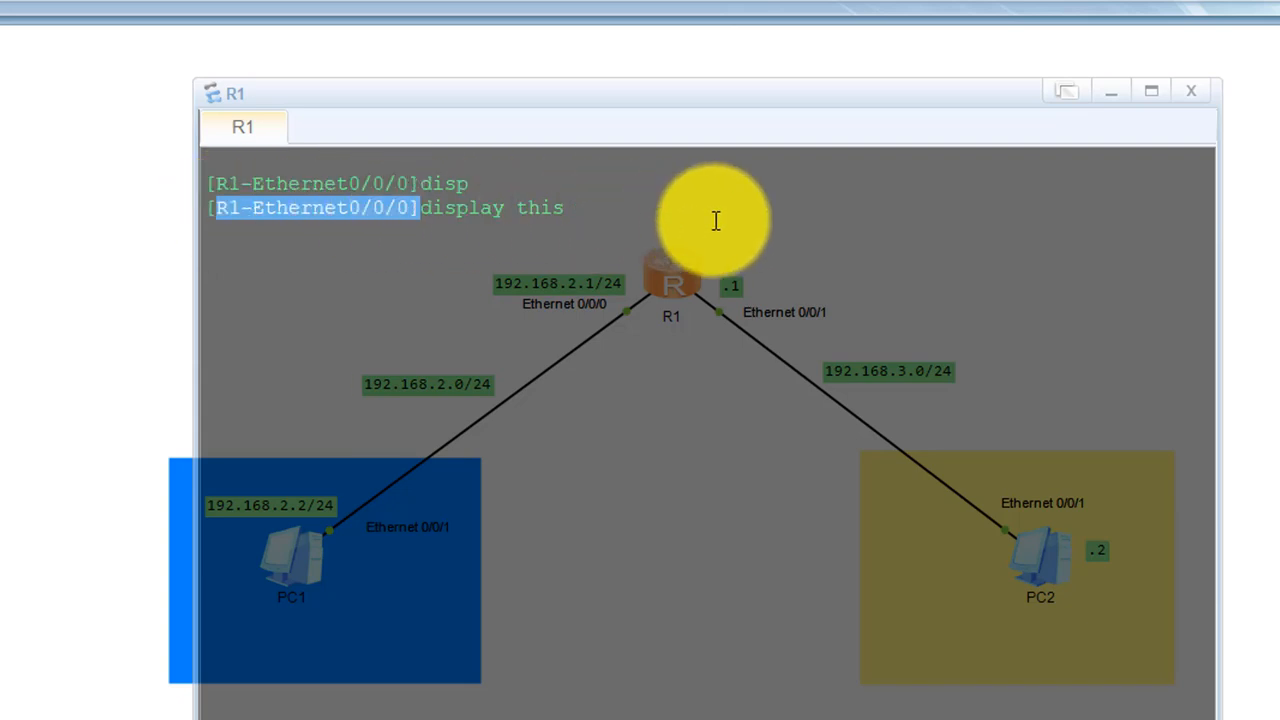
left_click(639, 219)
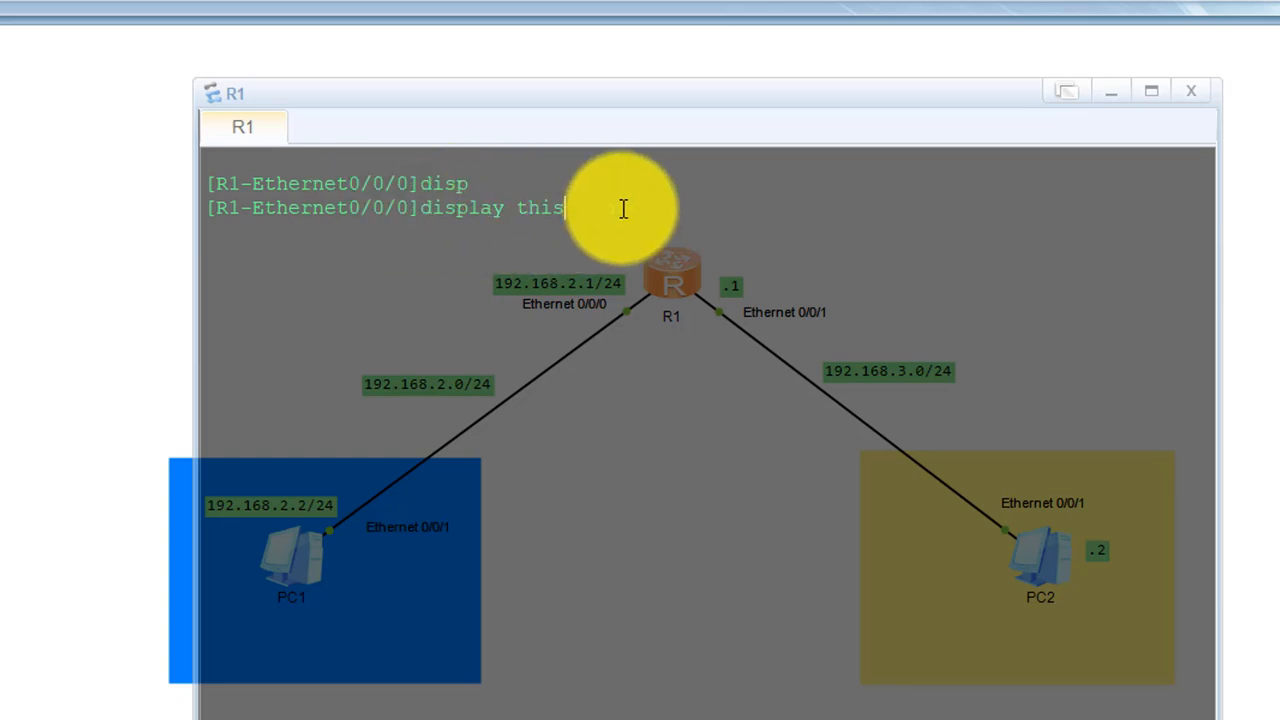
key("Return")
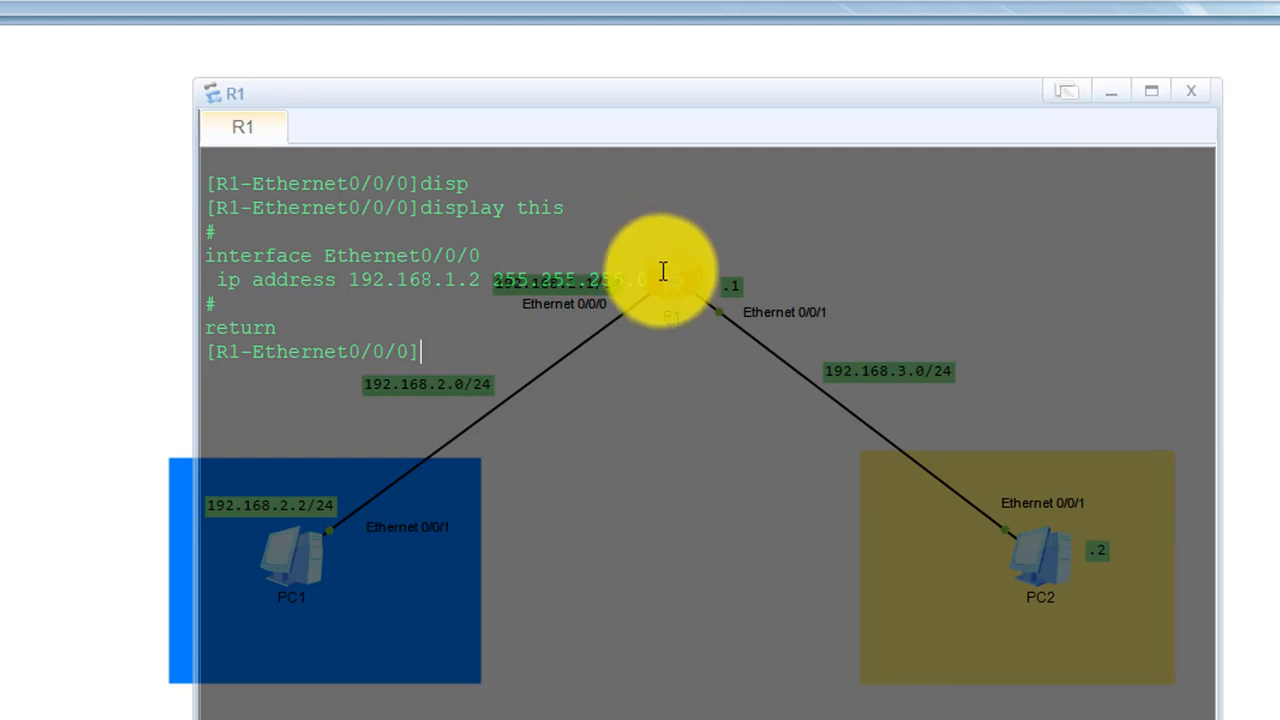
left_click_drag(652, 280, 215, 278)
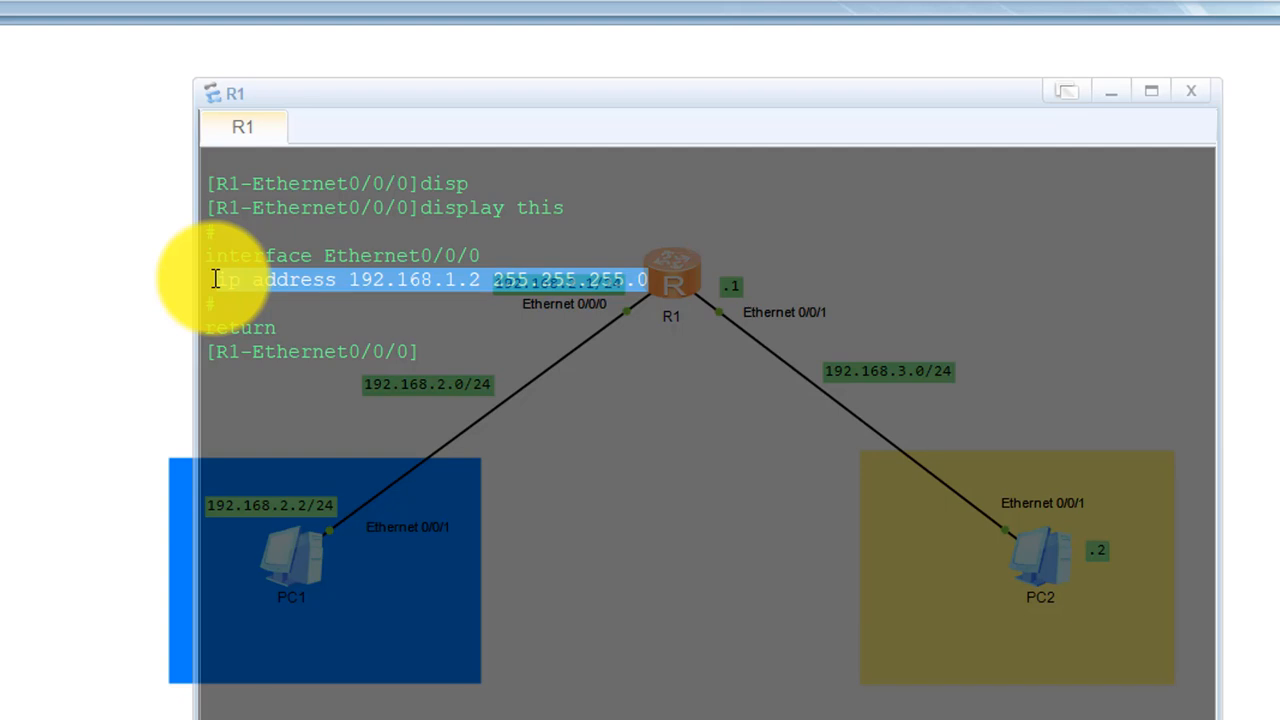
left_click(505, 364)
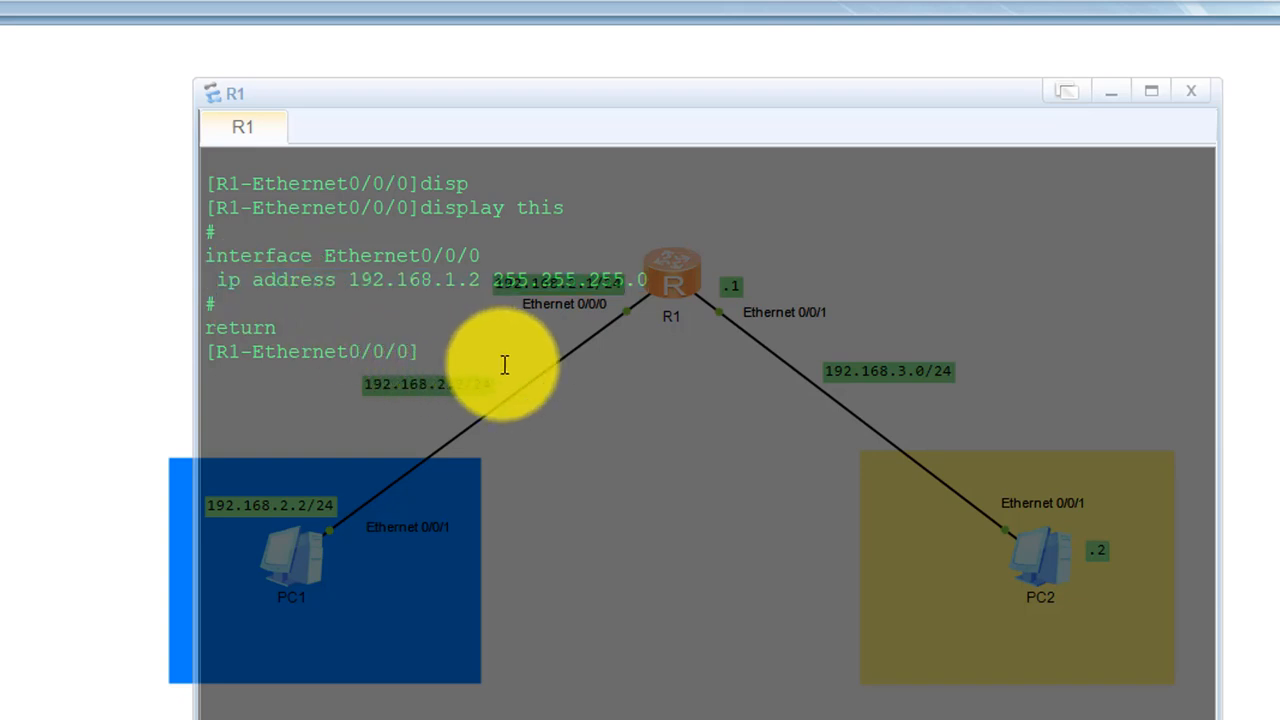
Return to R1's system view with quit and clear the console output.
type("quit")
key("Return")
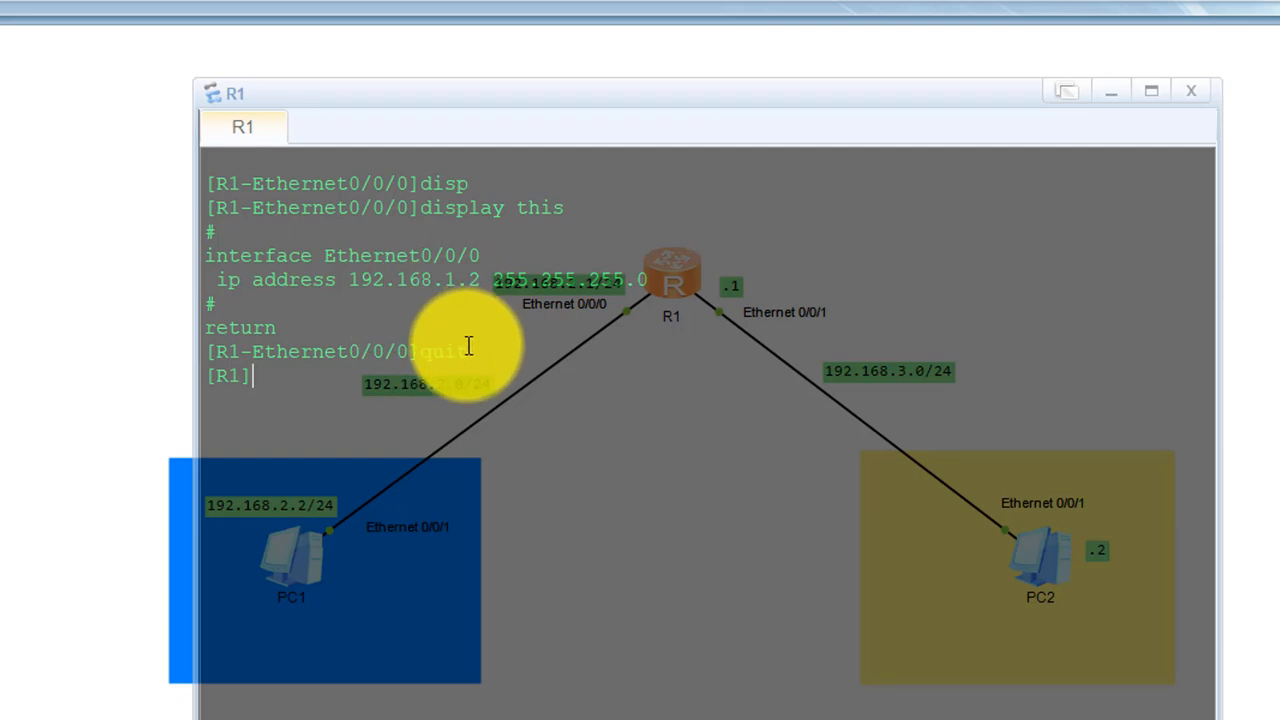
right_click(308, 377)
left_click(400, 443)
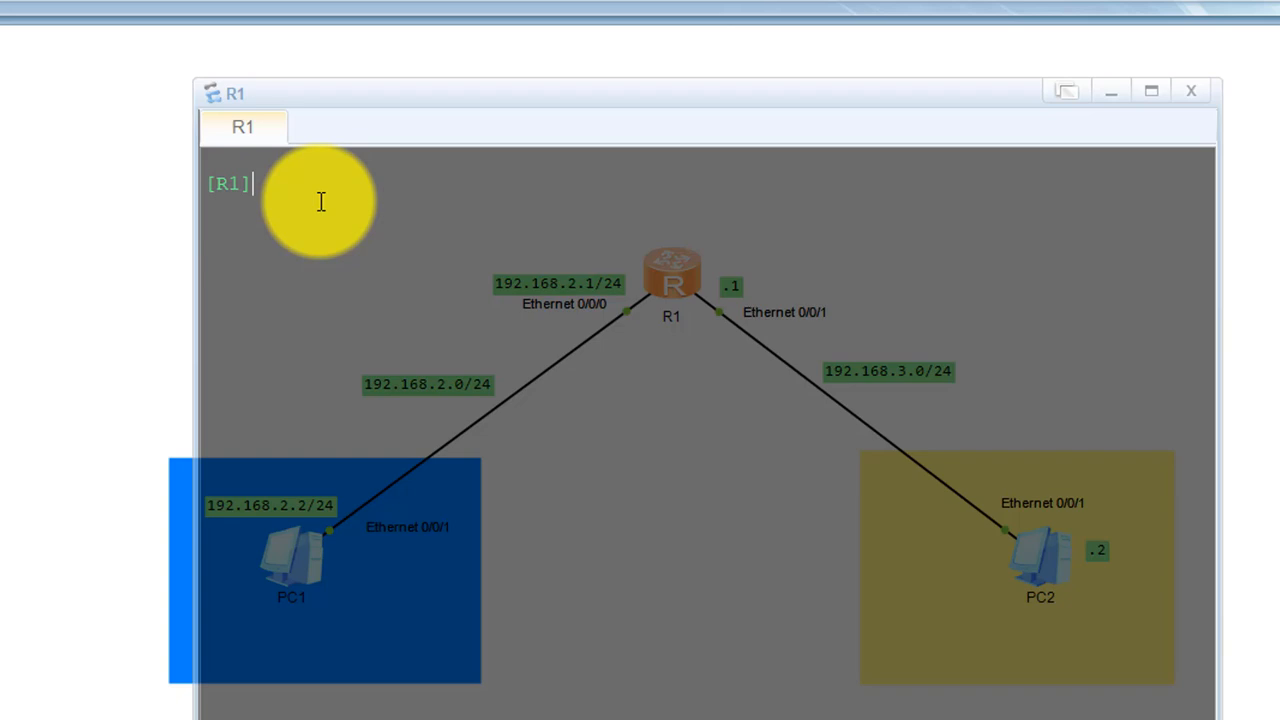
Enter the interface view of Ethernet 0/0/1 with the abbreviated command int e0/0/01.
type("i")
type("nt e0/0/01")
key("Return")
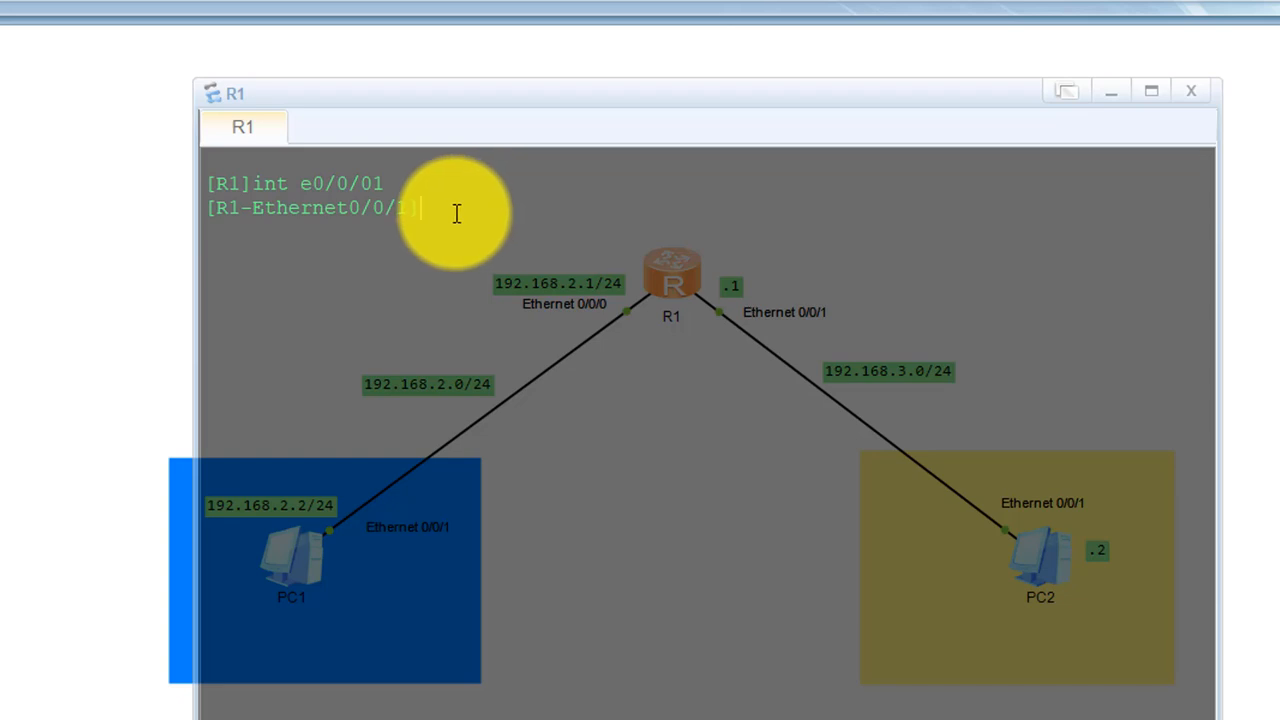
Begin the ip add command for Ethernet 0/0/1 and query the matching keywords with a question mark.
type("ip add")
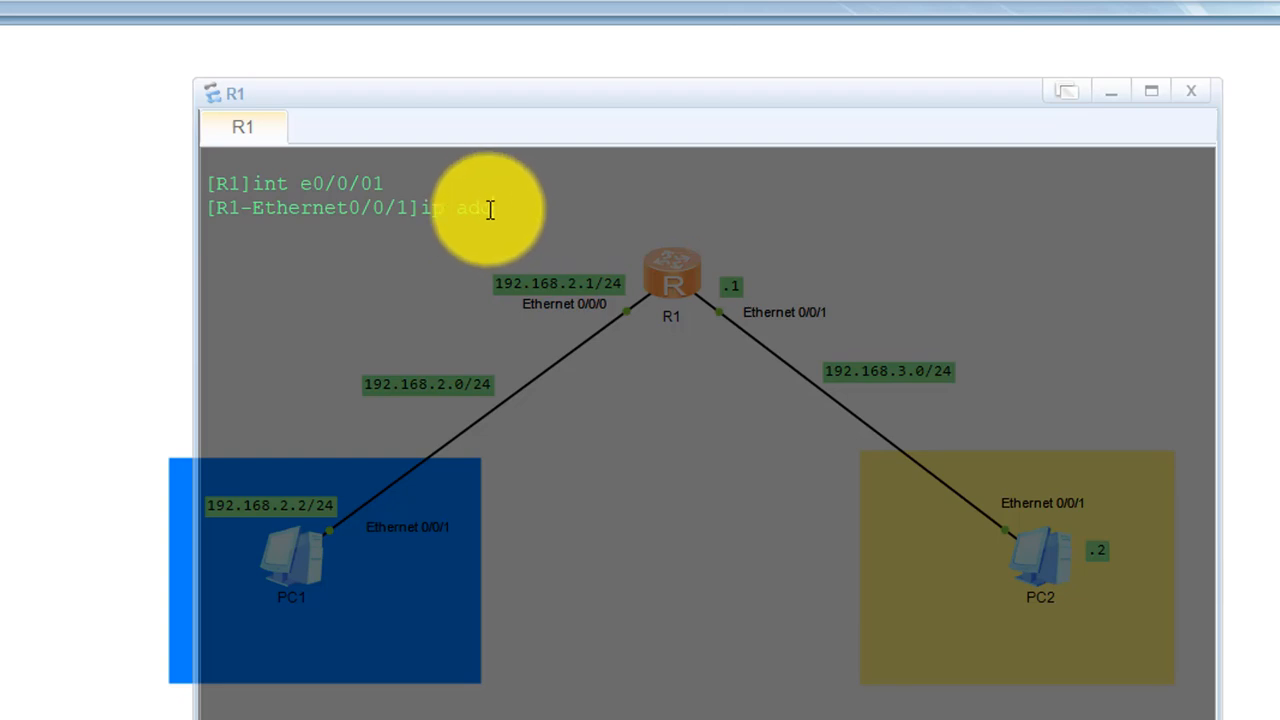
key("BackSpace")
key("BackSpace")
key("BackSpace")
type("add?")
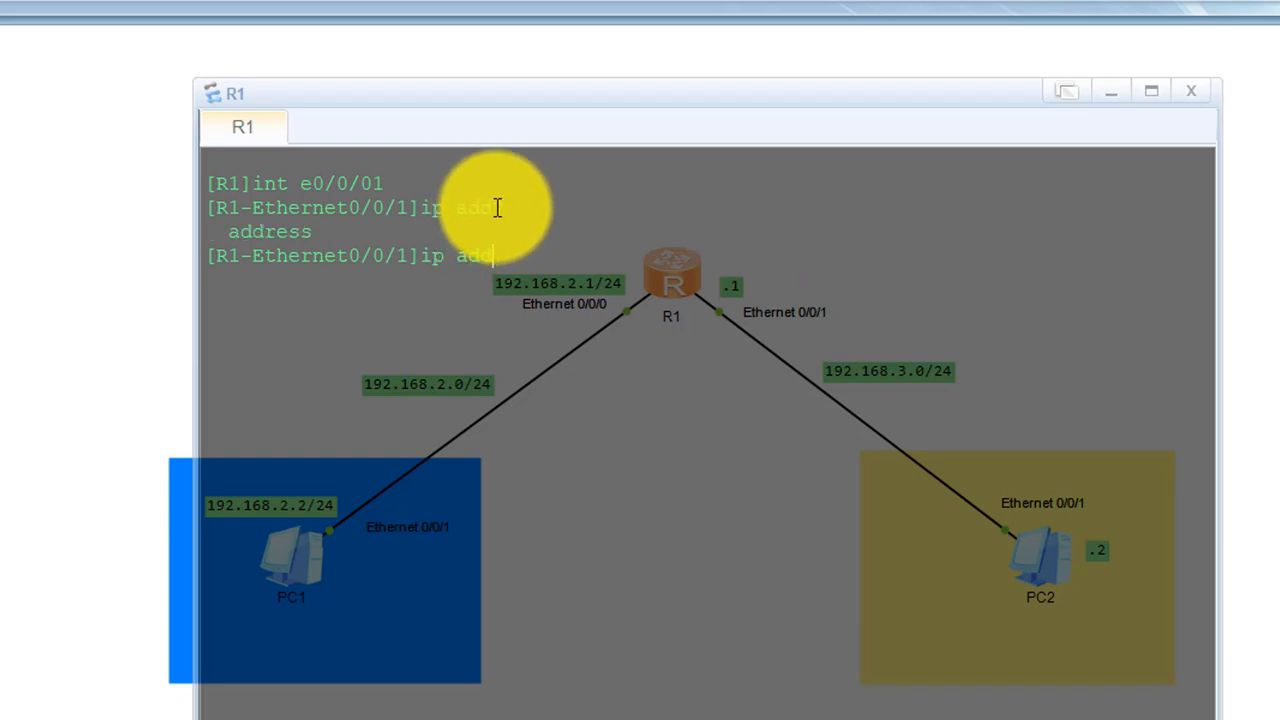
Examine the suggested address keyword and compare it with the abbreviated ip add command by highlighting each part.
left_click_drag(314, 234, 233, 233)
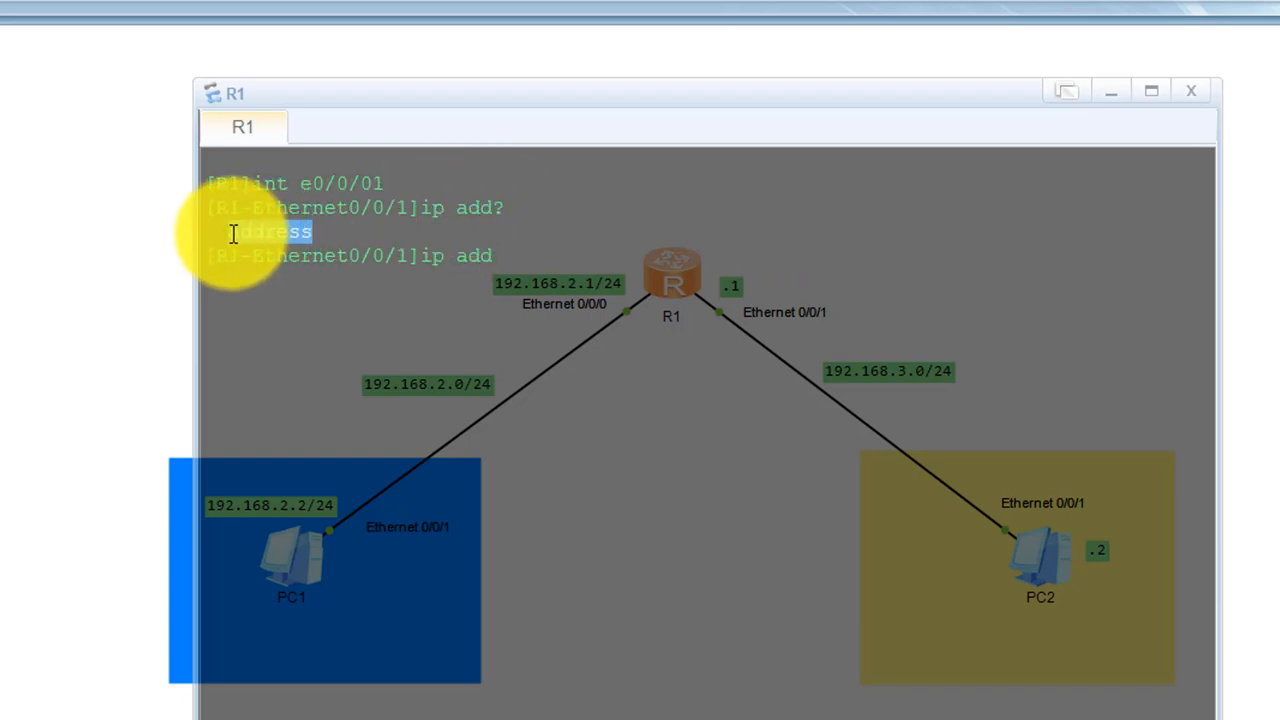
left_click_drag(314, 240, 234, 240)
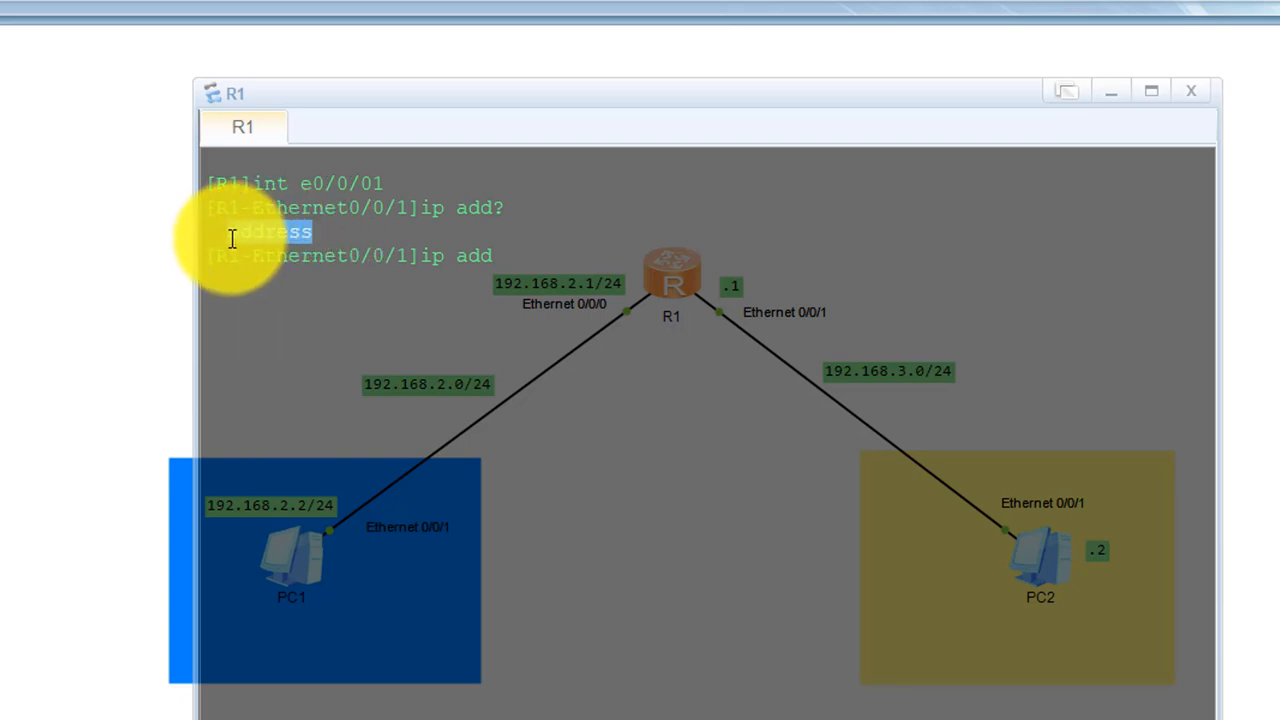
left_click(341, 237)
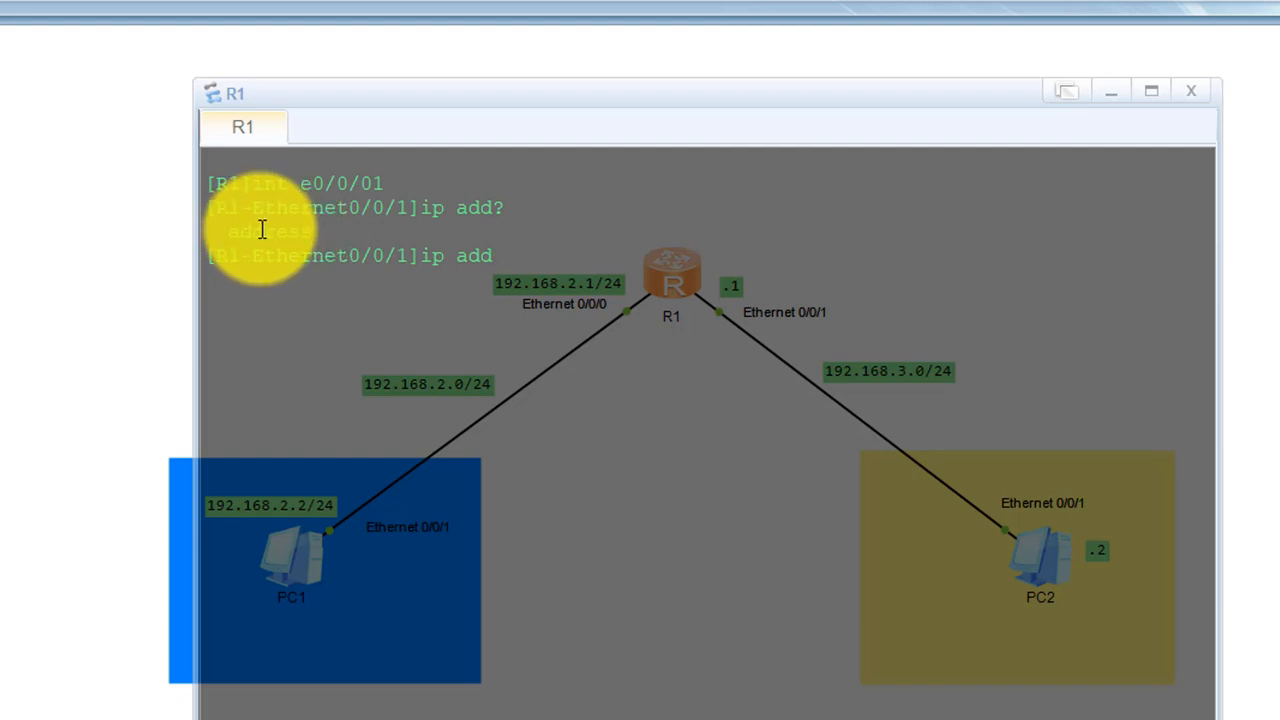
left_click_drag(243, 235, 263, 238)
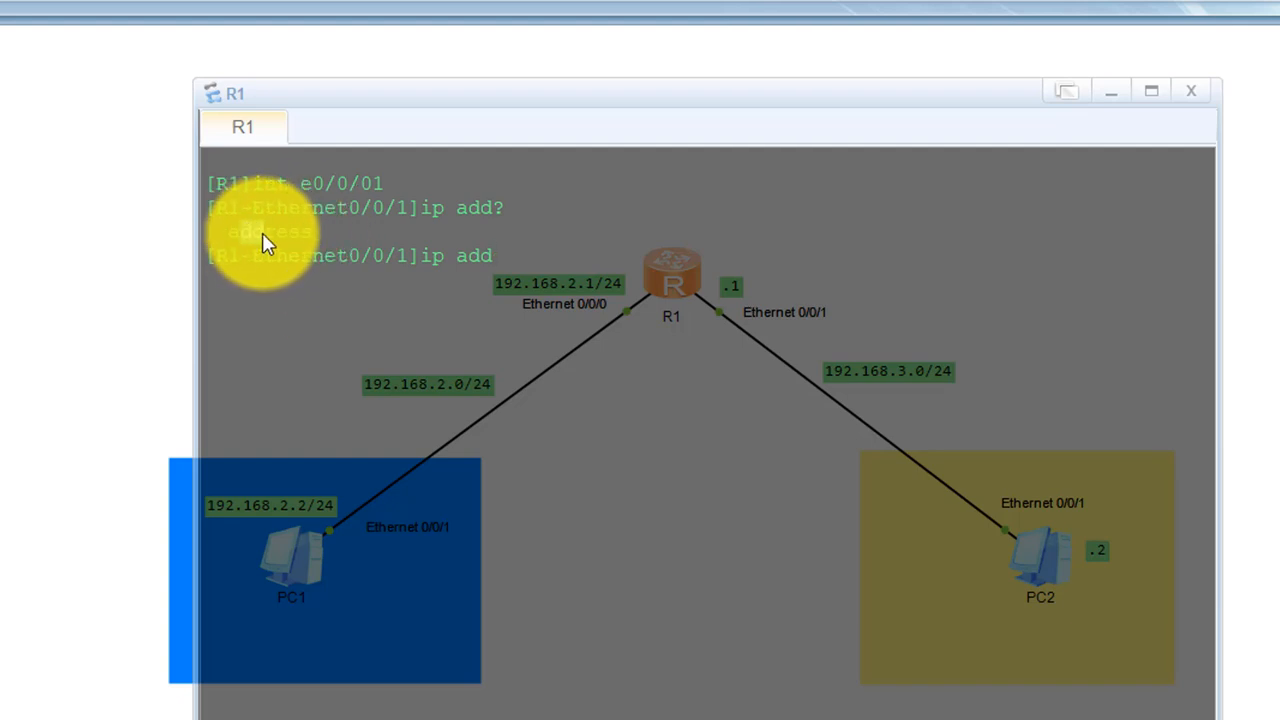
left_click(271, 236)
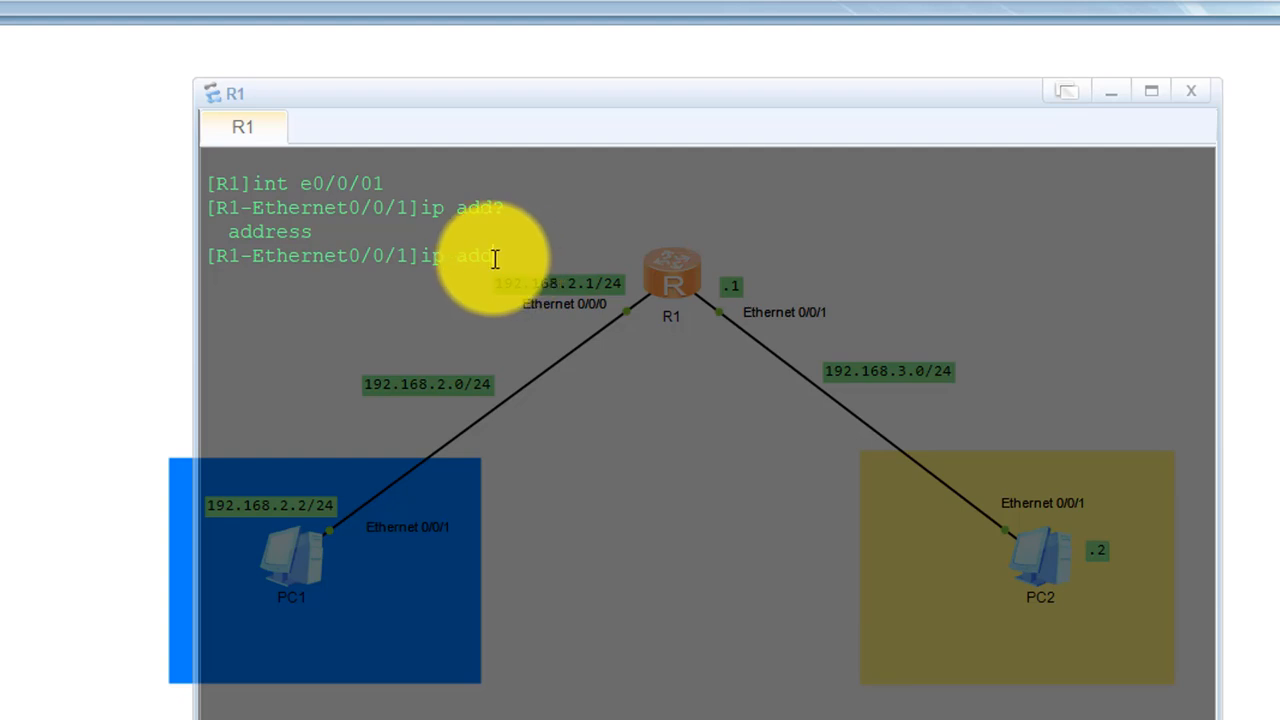
double_click(460, 257)
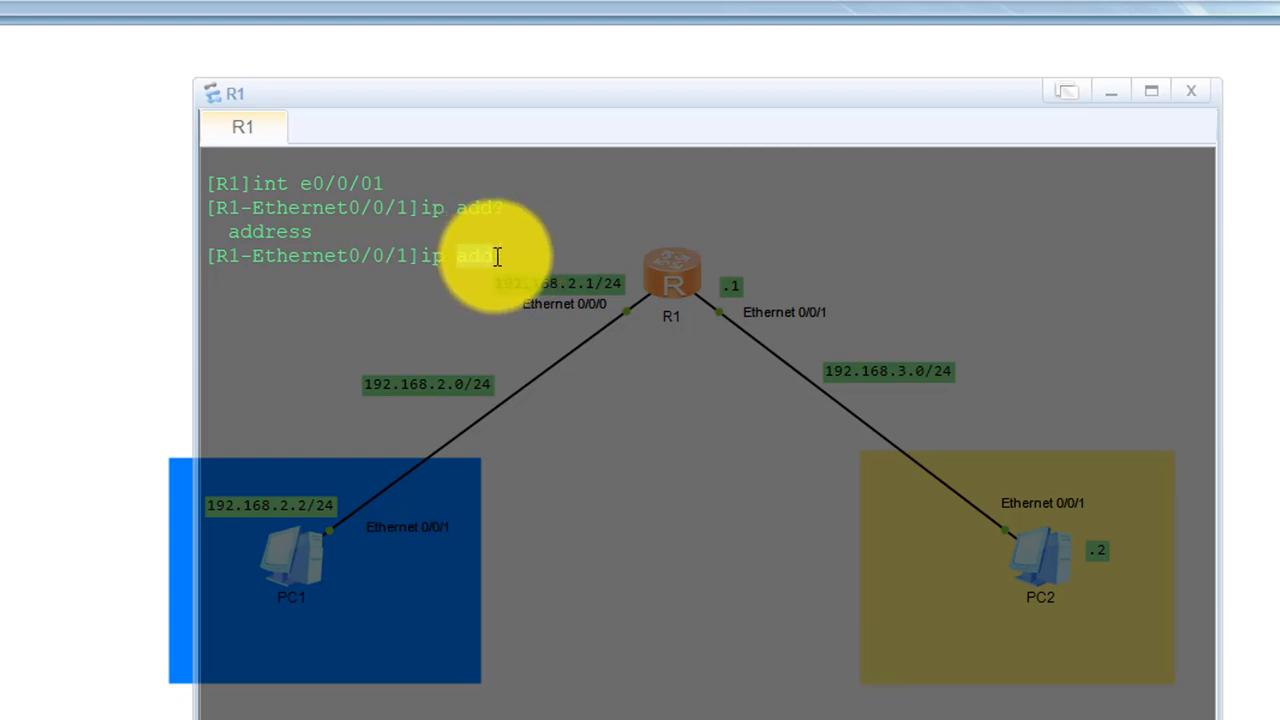
left_click(476, 263)
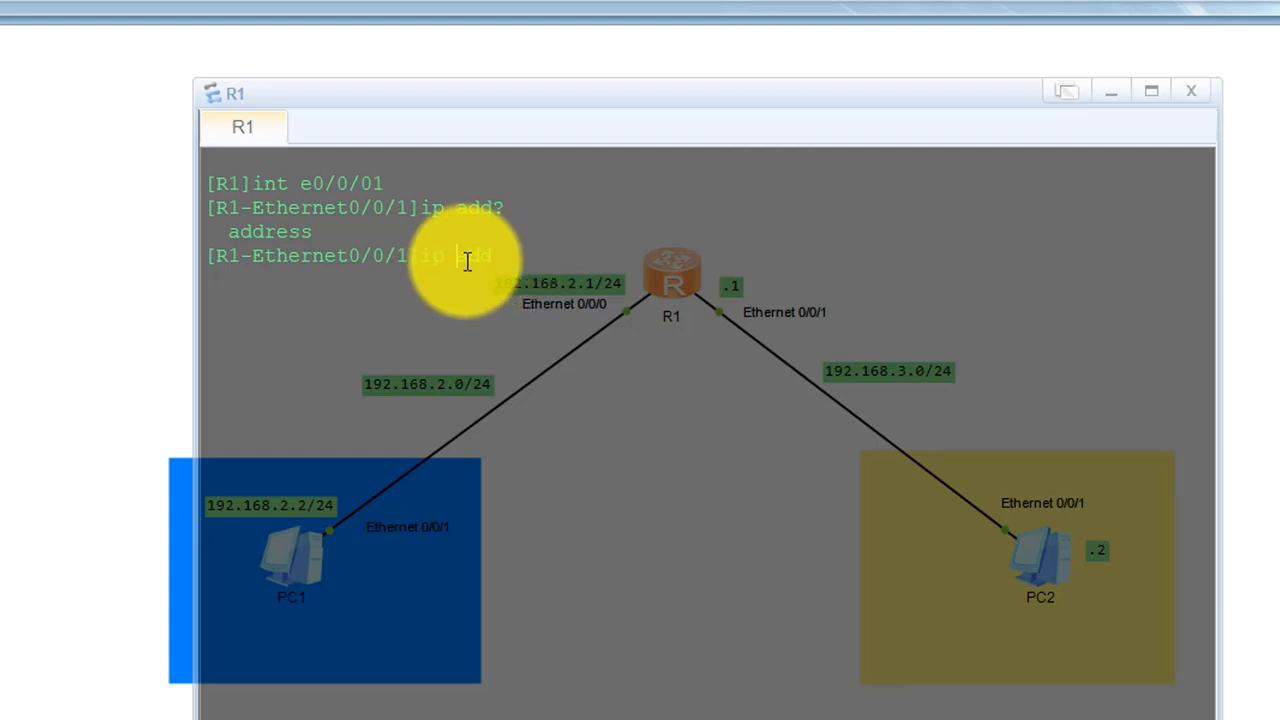
double_click(476, 261)
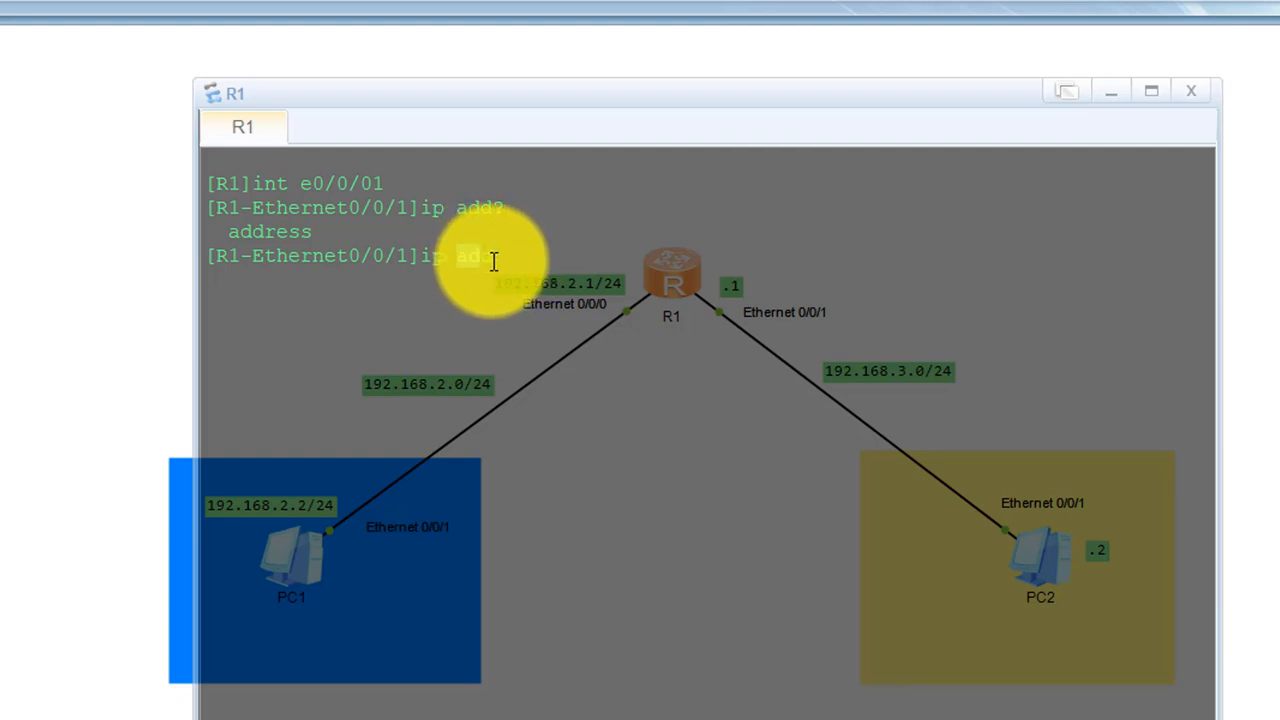
double_click(420, 256)
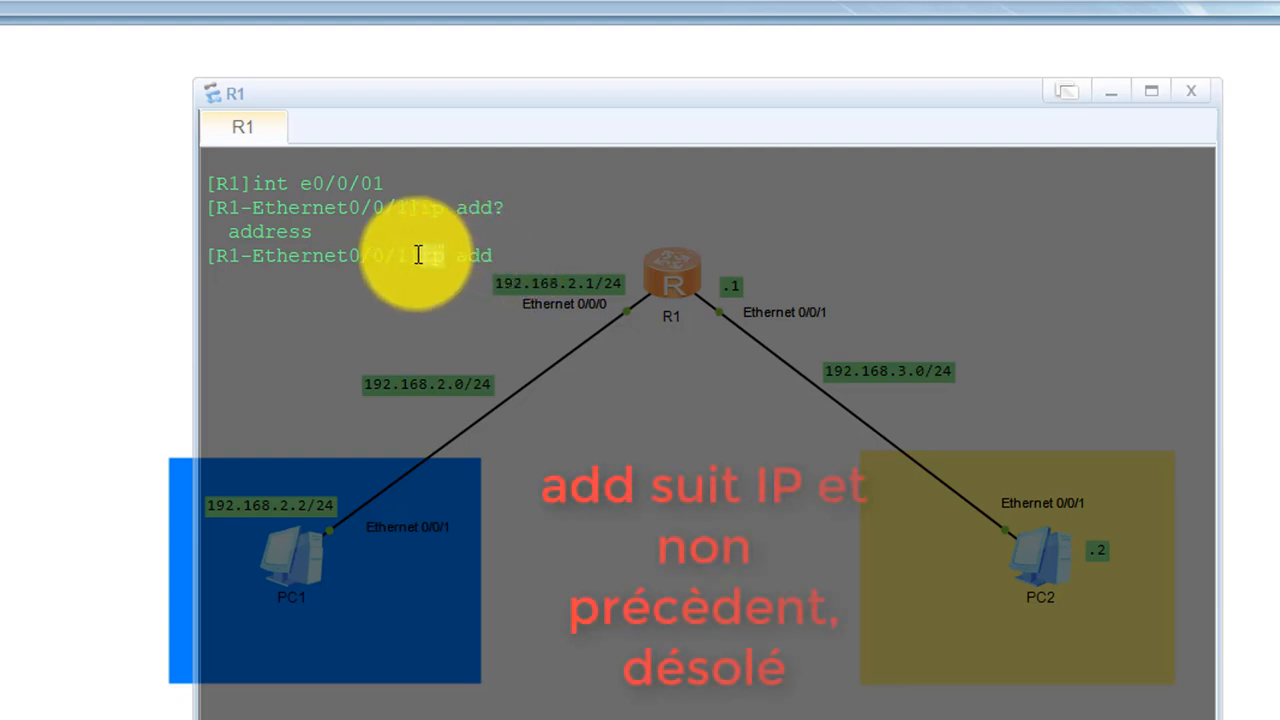
double_click(490, 257)
left_click(490, 257)
left_click_drag(446, 257, 423, 257)
left_click_drag(309, 240, 231, 240)
left_click(342, 235)
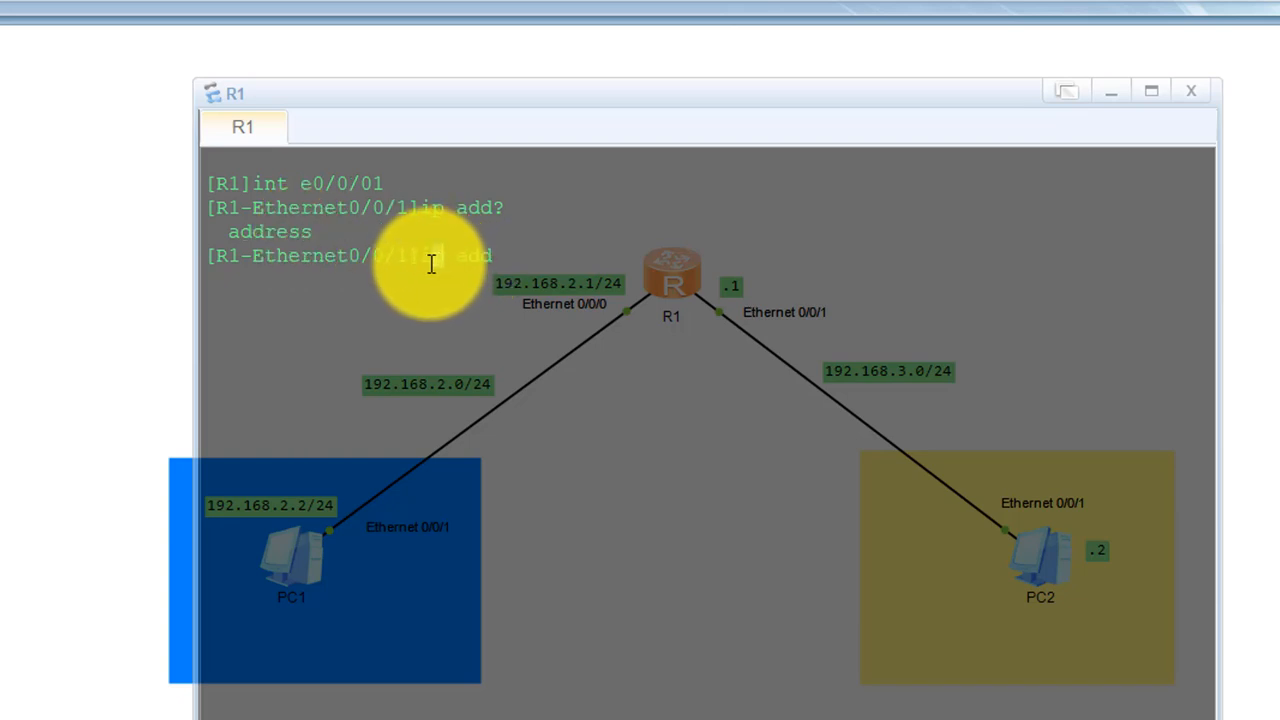
left_click_drag(423, 263, 491, 266)
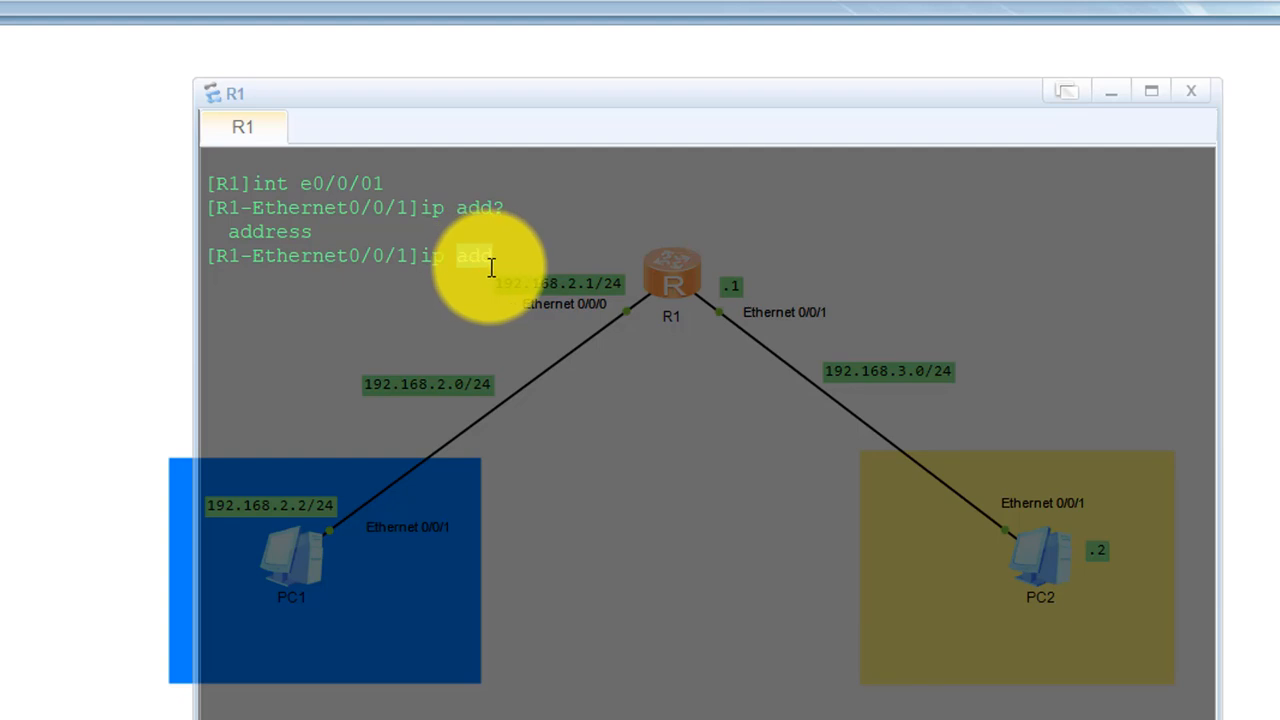
Complete the ip add command to assign 192.168.3.1 with prefix length 24 to Ethernet 0/0/1.
left_click(503, 265)
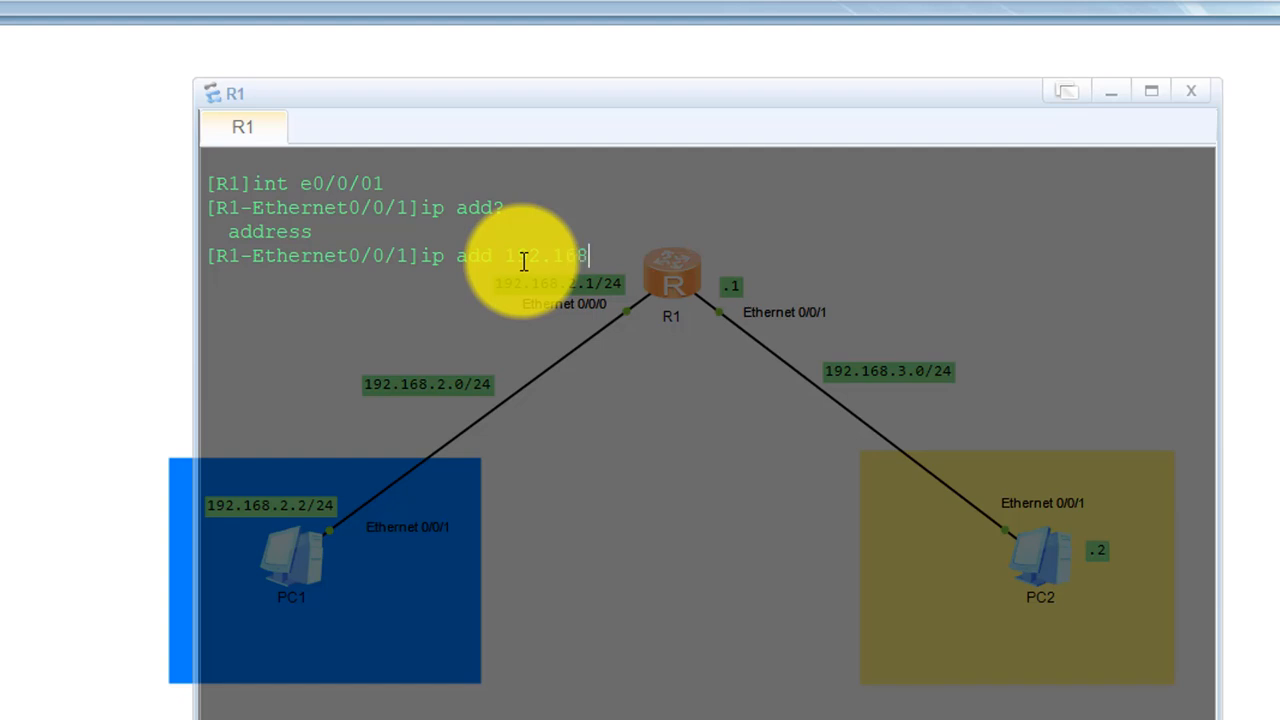
type("3")
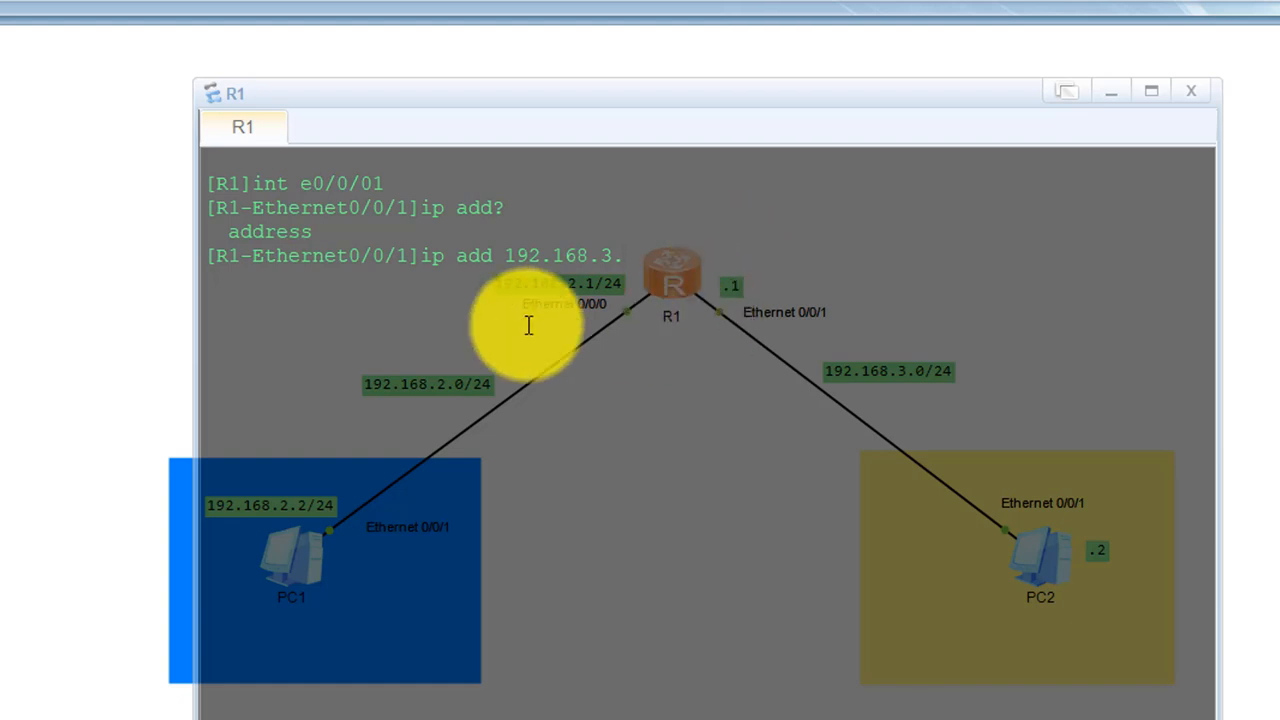
type(".1 24")
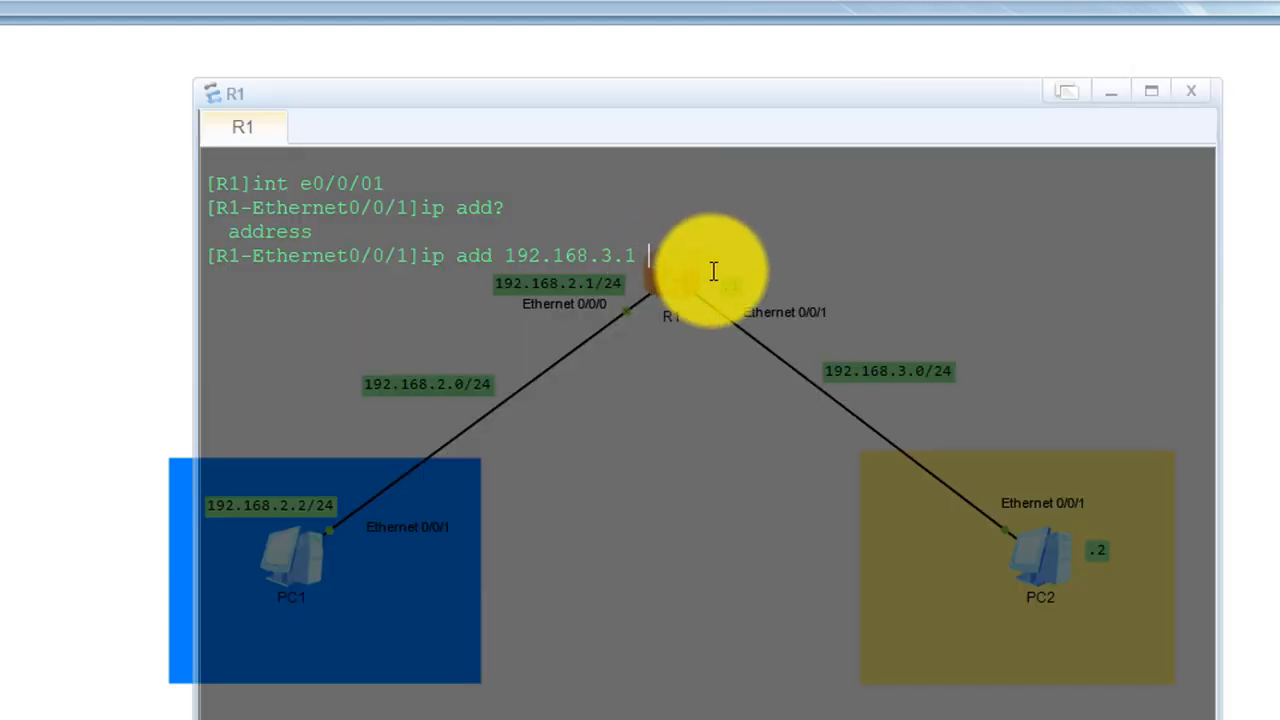
key("Return")
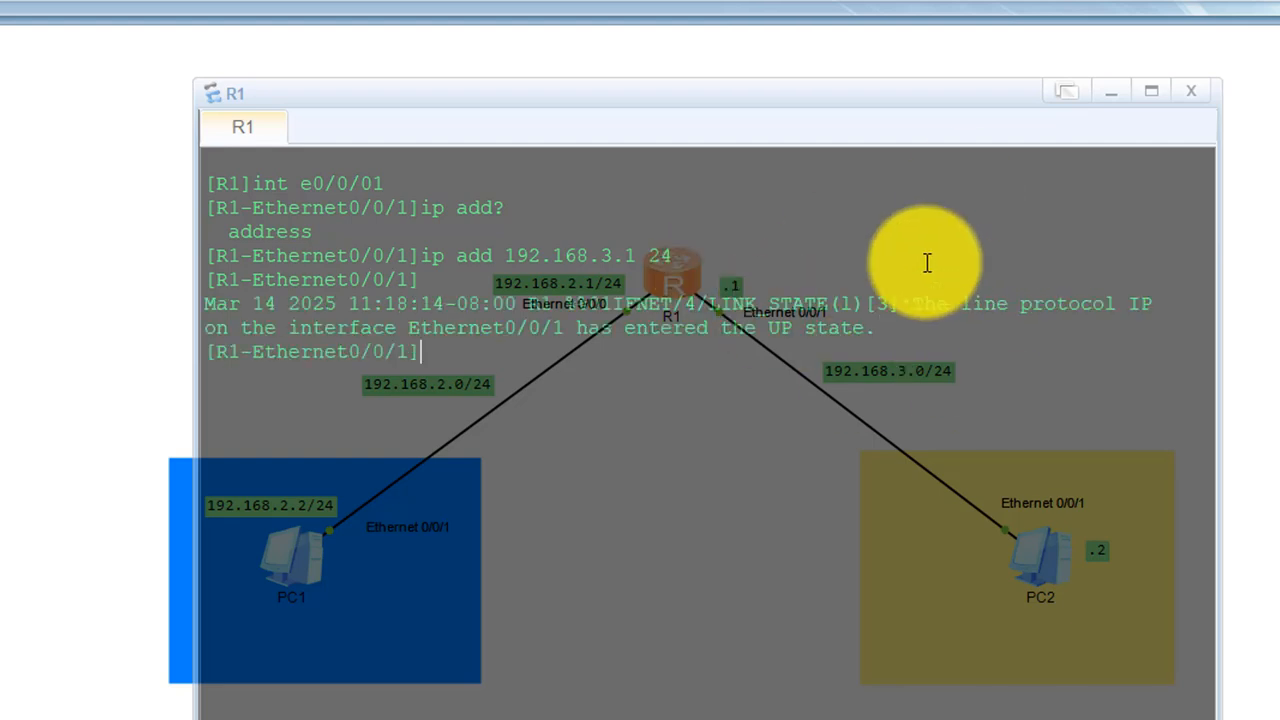
Check the current configuration of Ethernet 0/0/1 with display th, completing disp to display, and highlight its IP address line.
type("d")
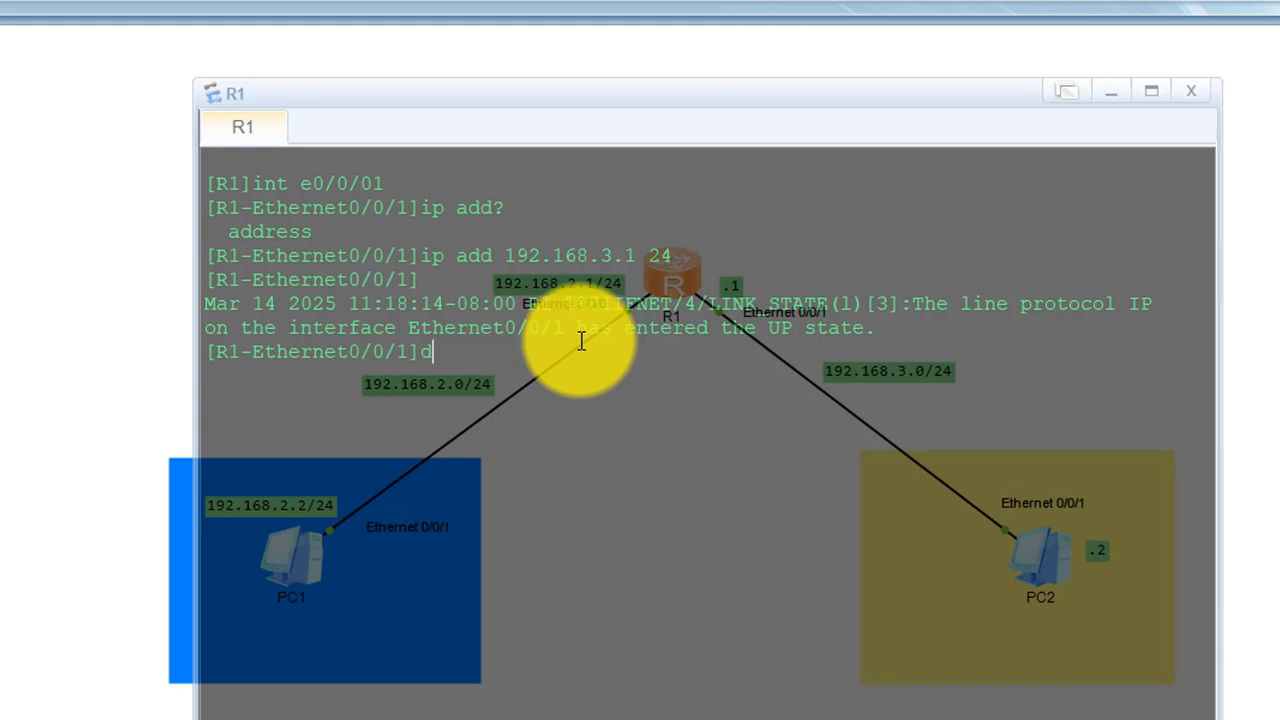
type("isp")
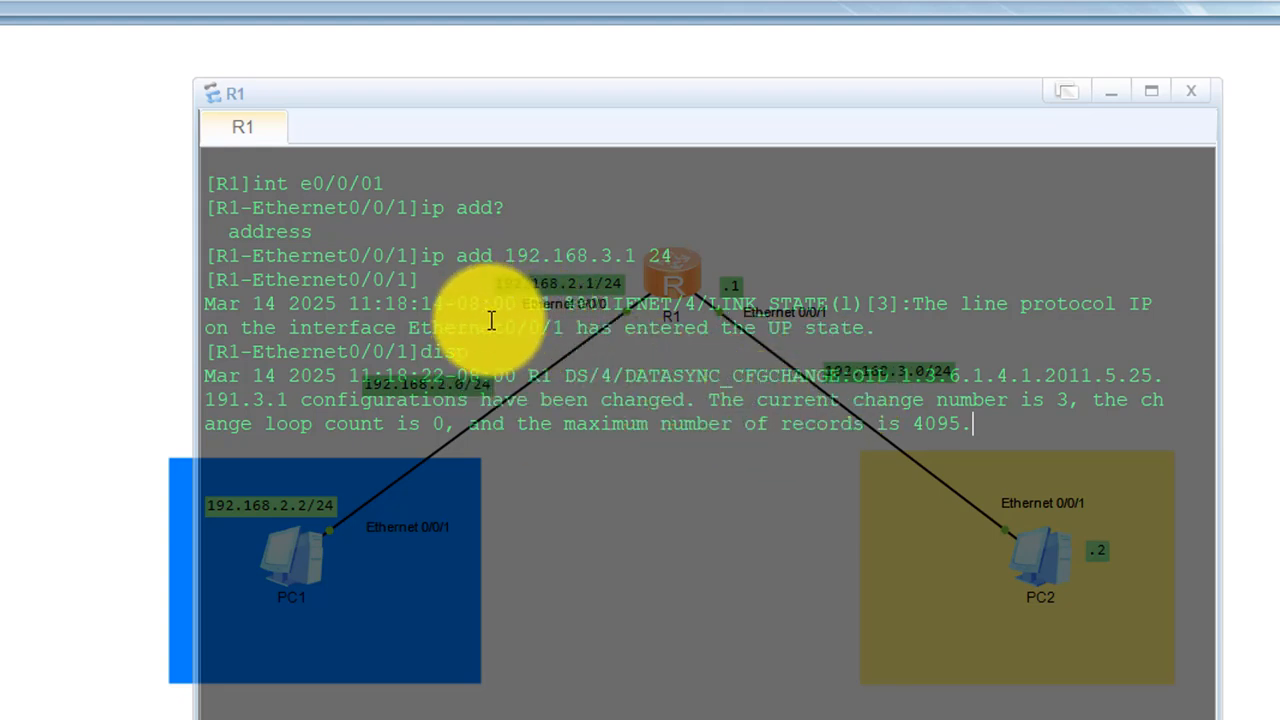
key("Tab")
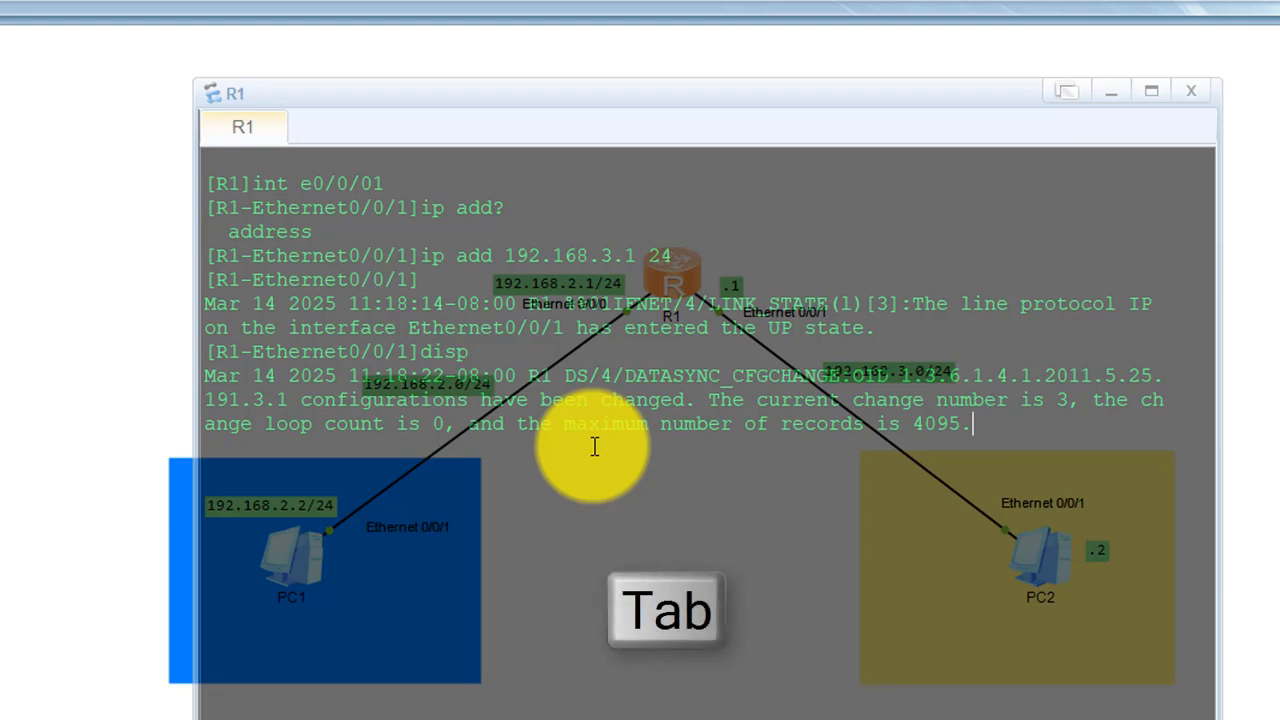
left_click_drag(523, 449, 432, 448)
left_click(531, 447)
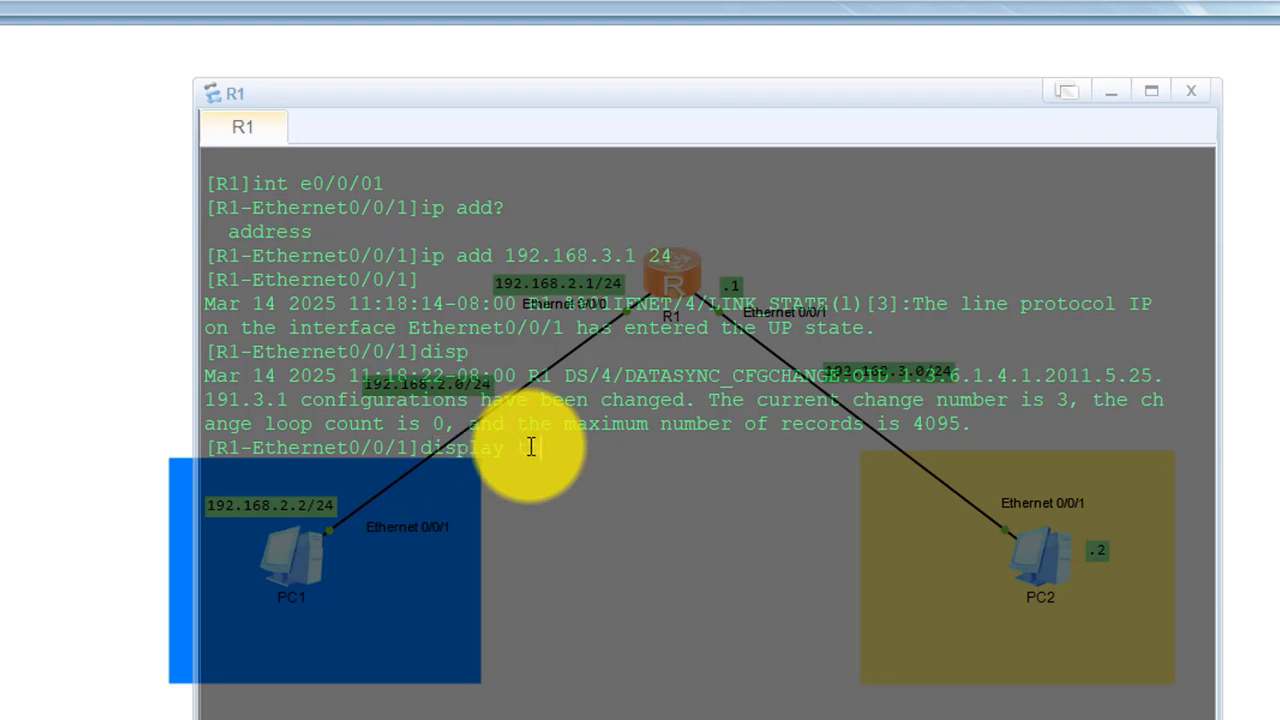
type("th")
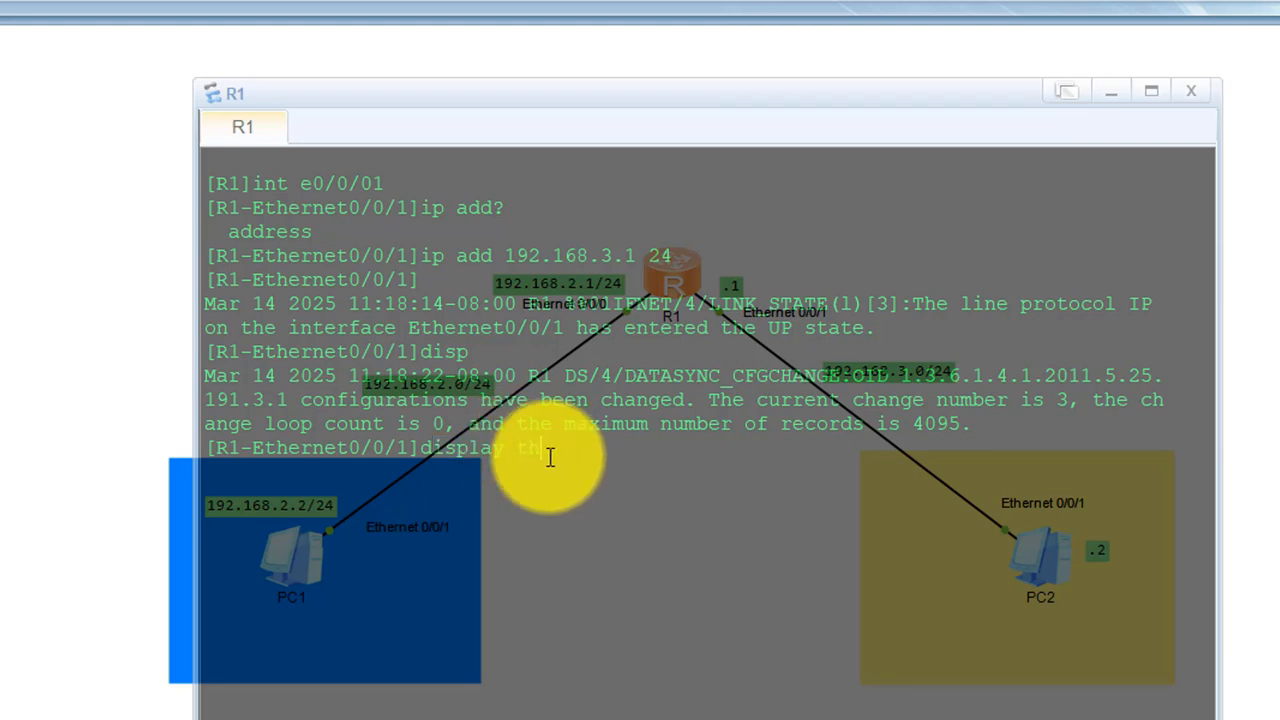
key("Return")
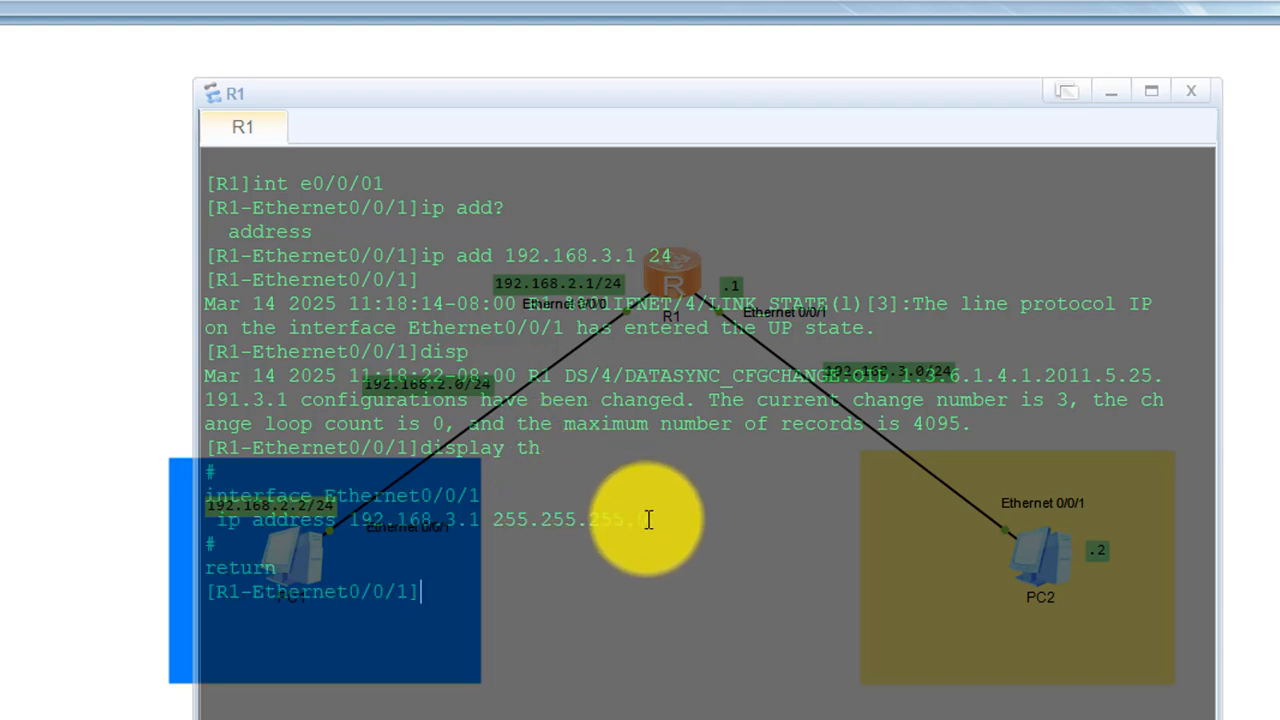
left_click_drag(652, 523, 219, 525)
left_click(530, 547)
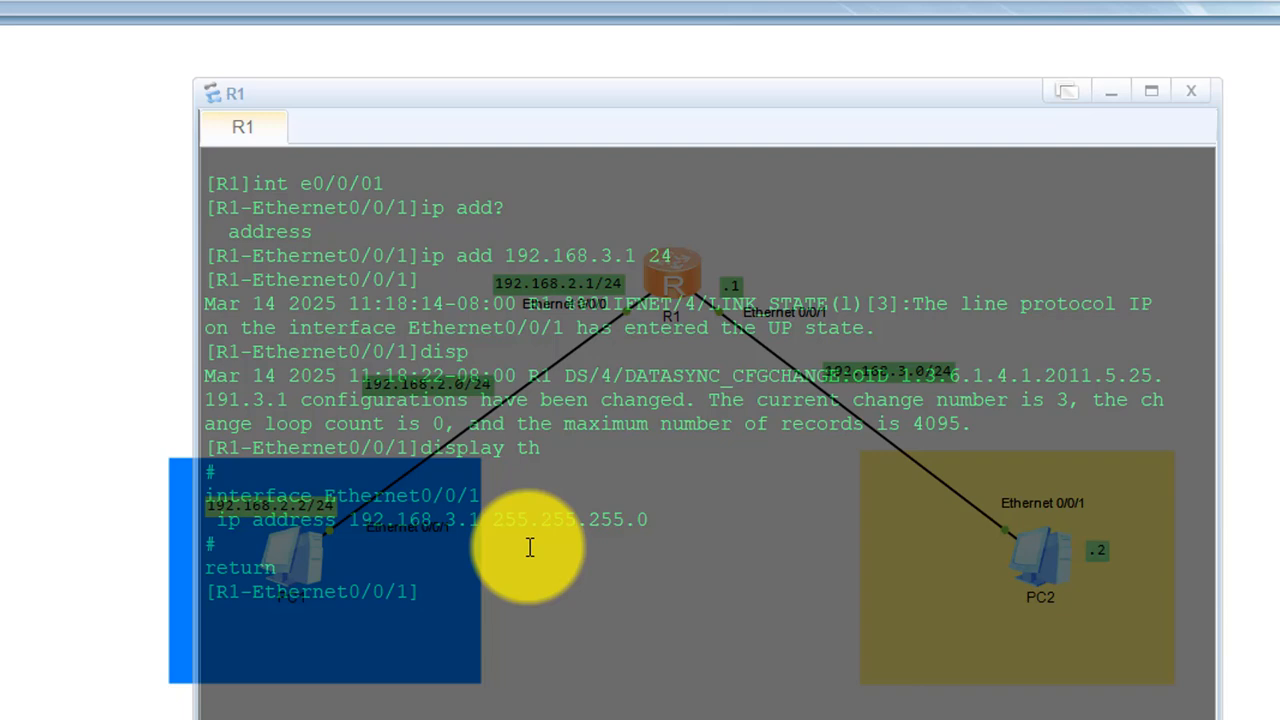
Clear R1's console output and return to the topology workspace.
right_click(530, 547)
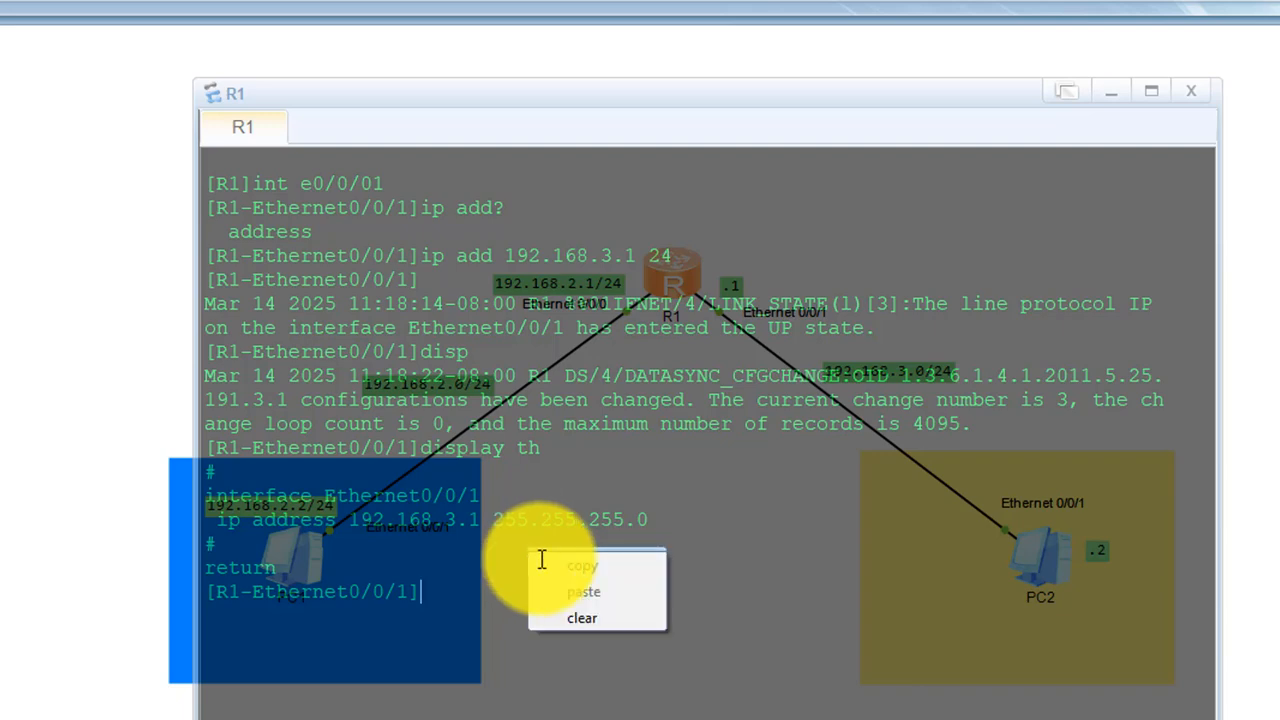
left_click(603, 617)
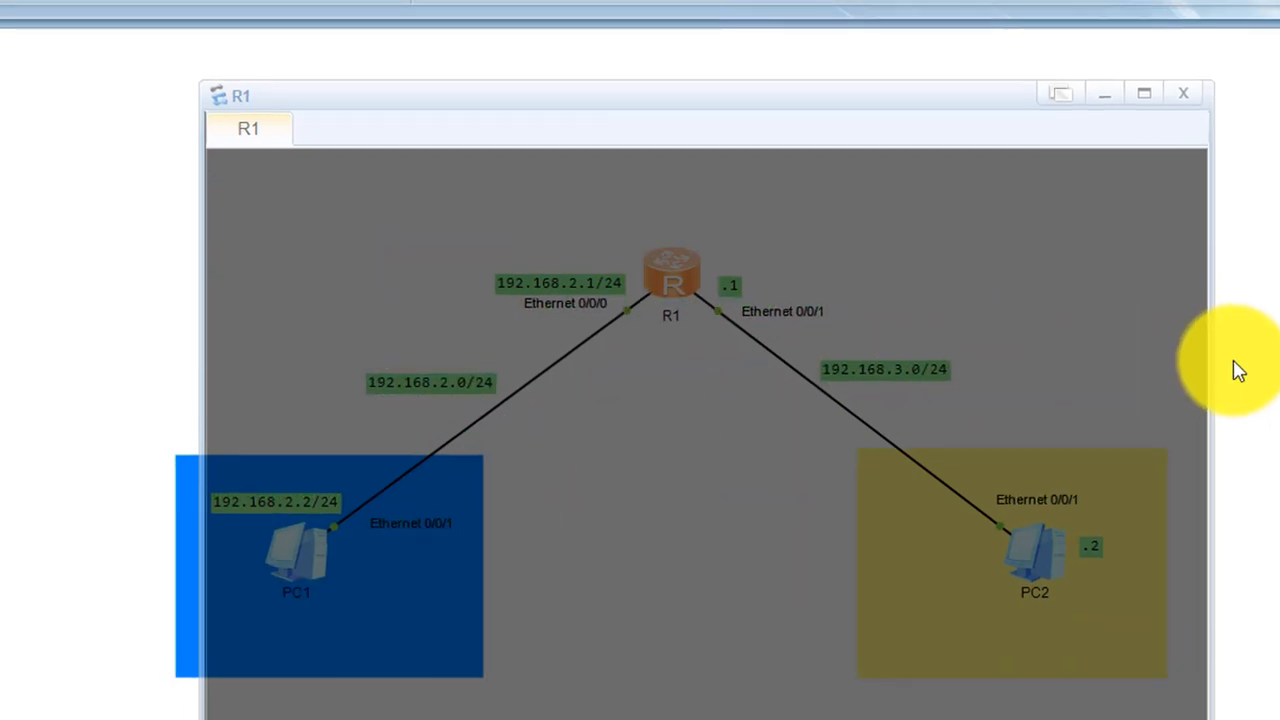
left_click(1238, 363)
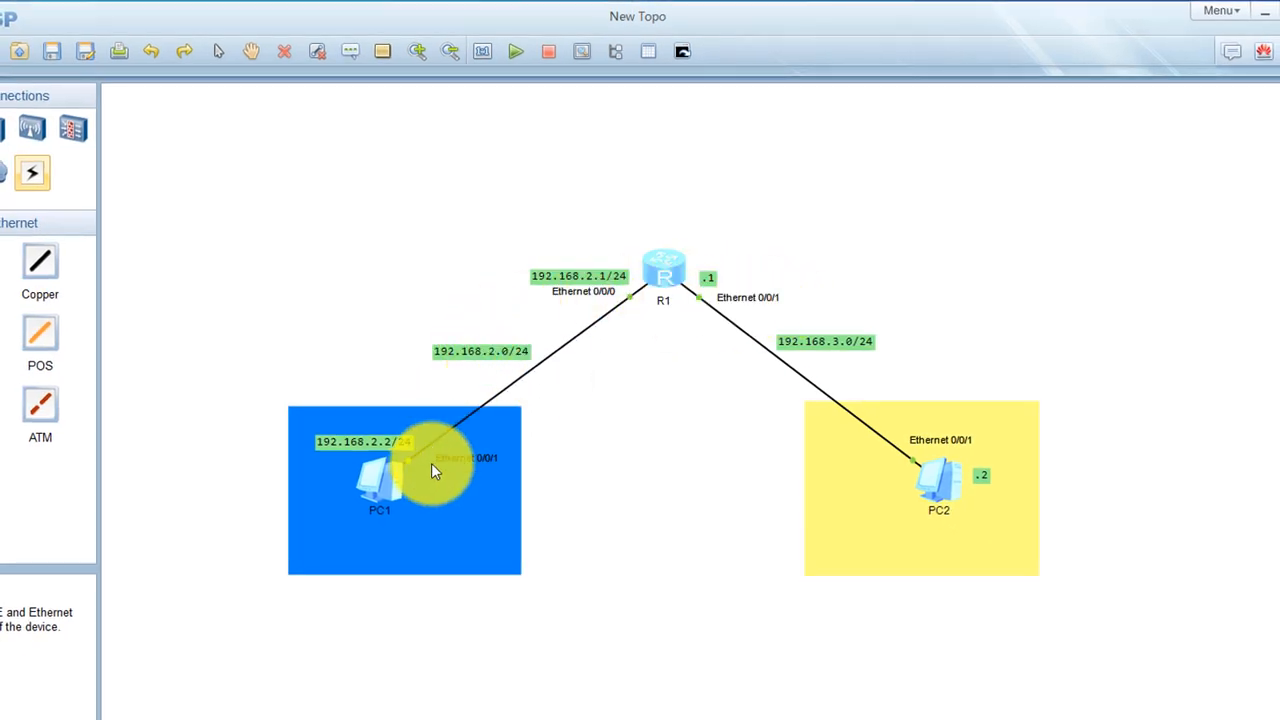
Open PC1's configuration window and set its host name to Pc1.
double_click(385, 484)
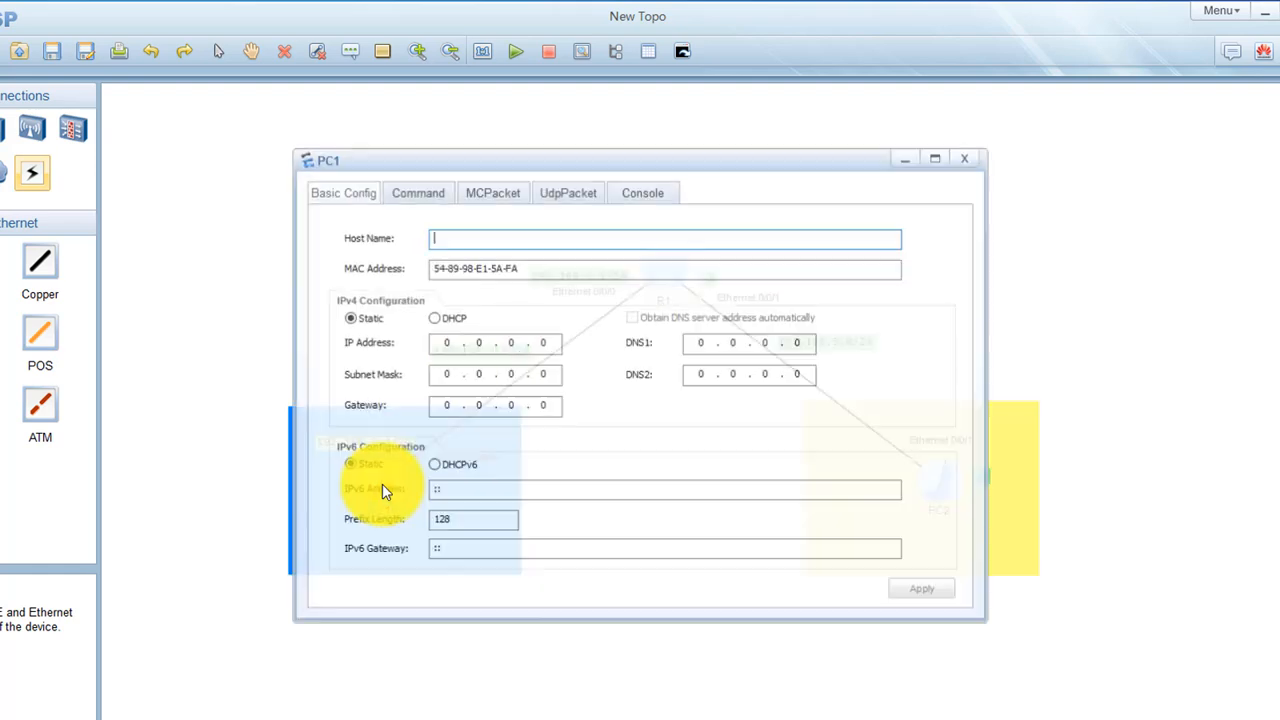
left_click_drag(403, 160, 633, 157)
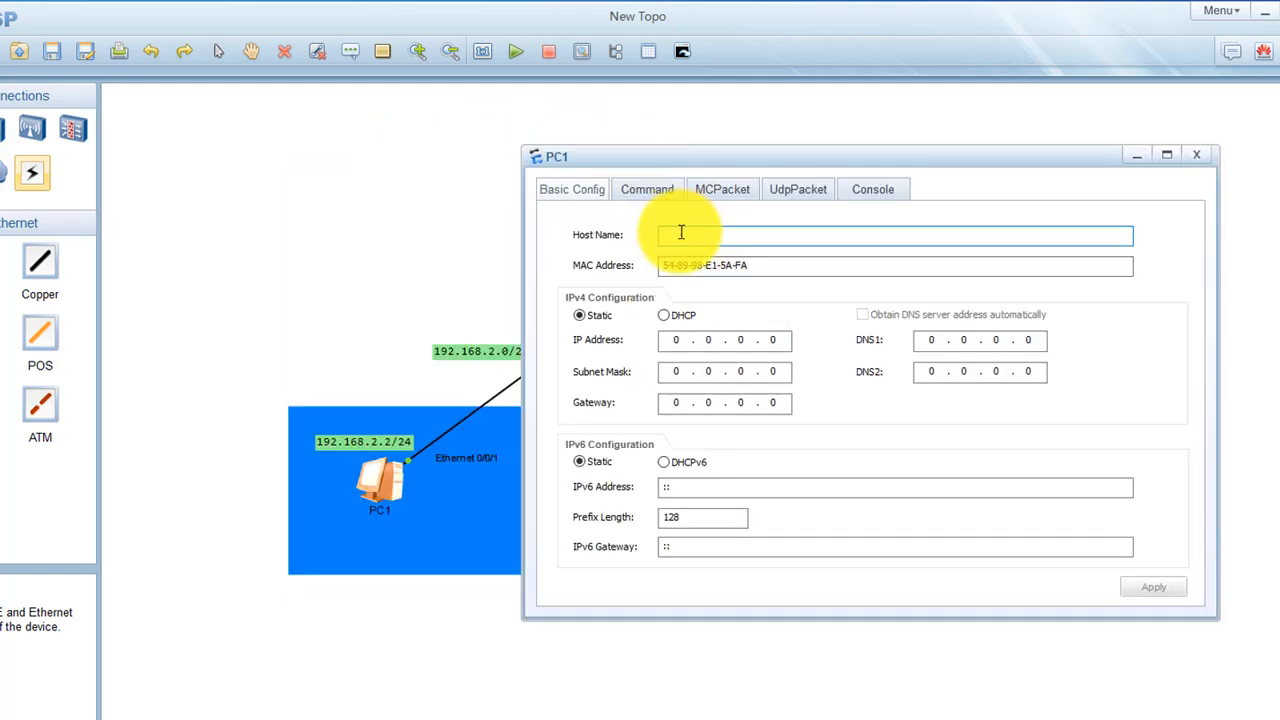
type("Pc1")
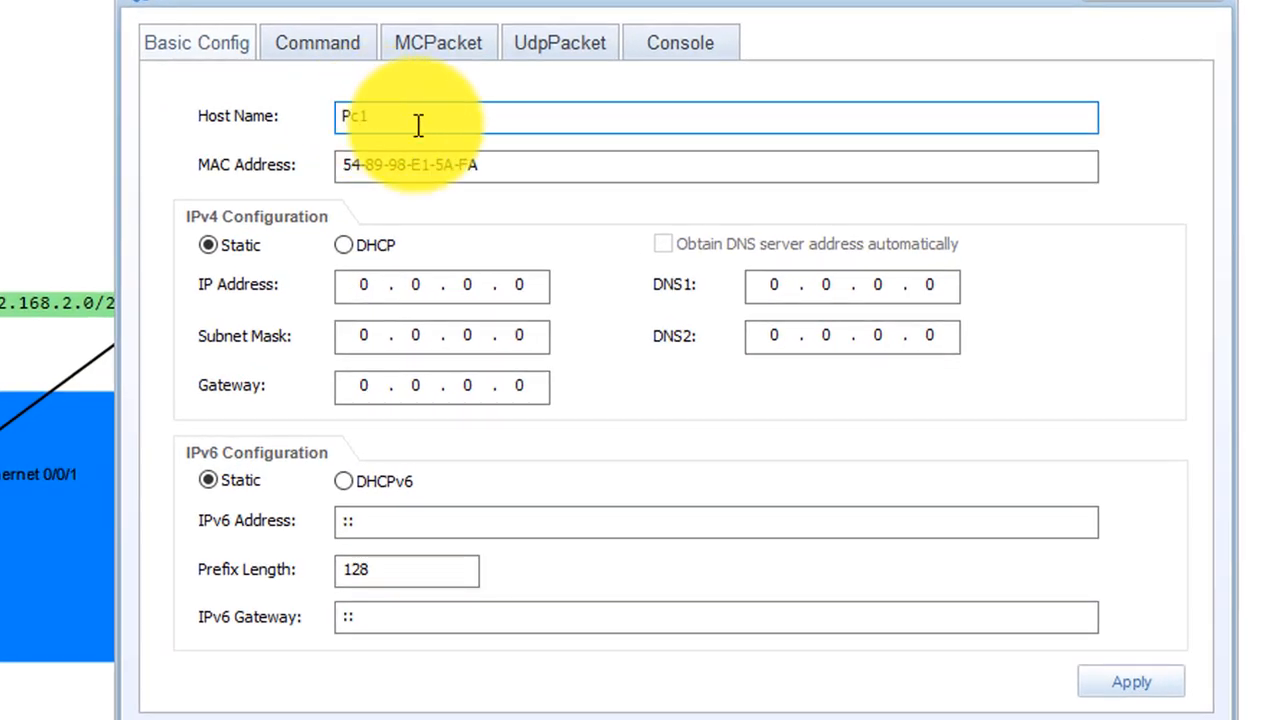
Try the DHCP option for PC1's IPv4 configuration and return it to Static.
left_click(375, 287)
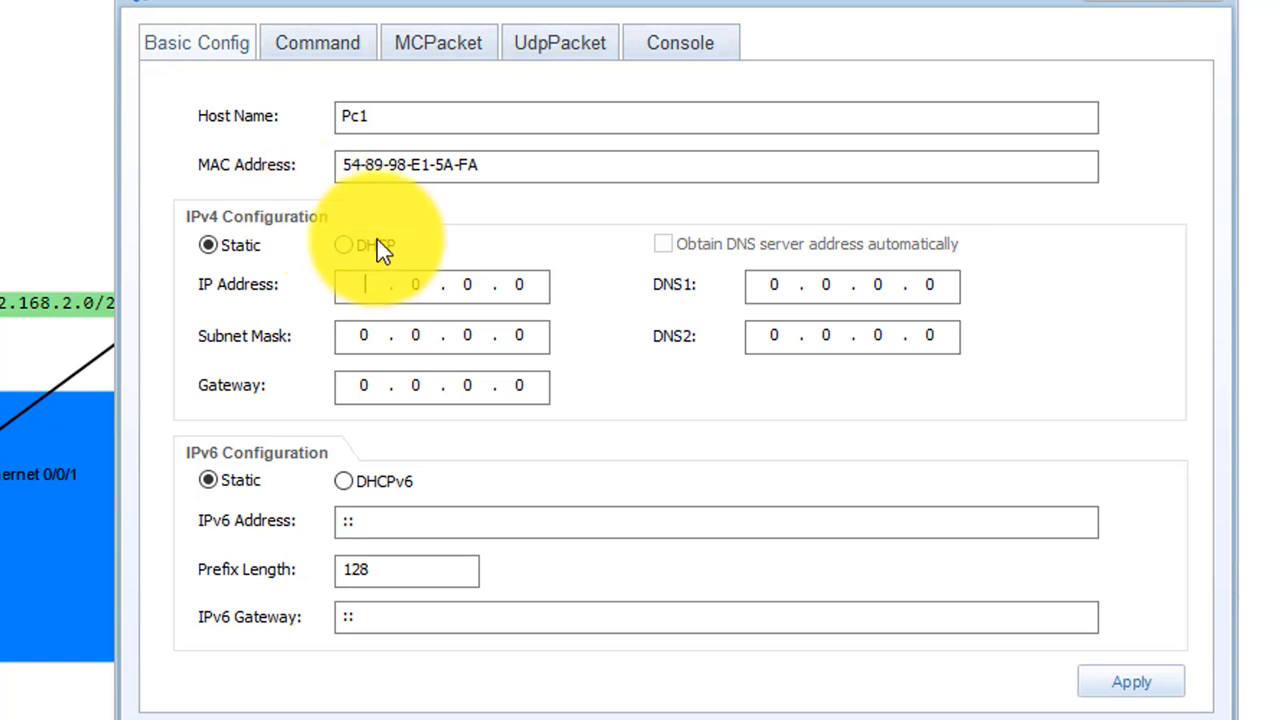
left_click(345, 244)
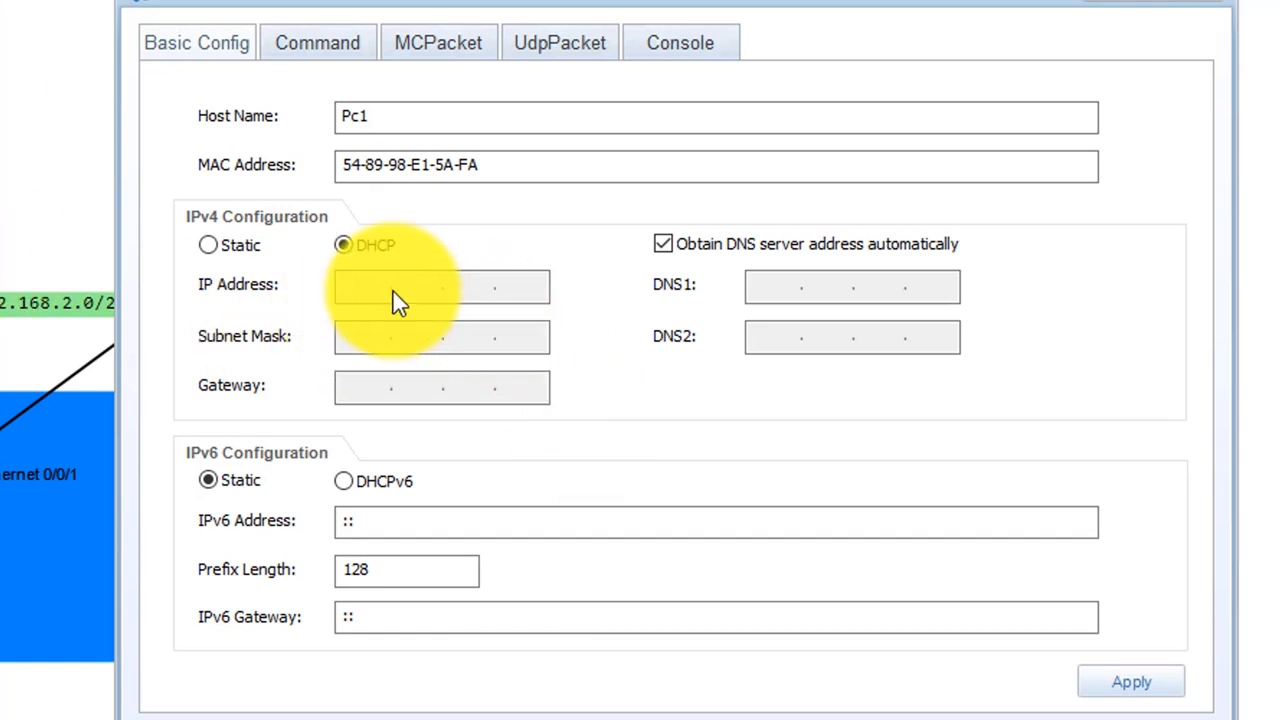
left_click(216, 247)
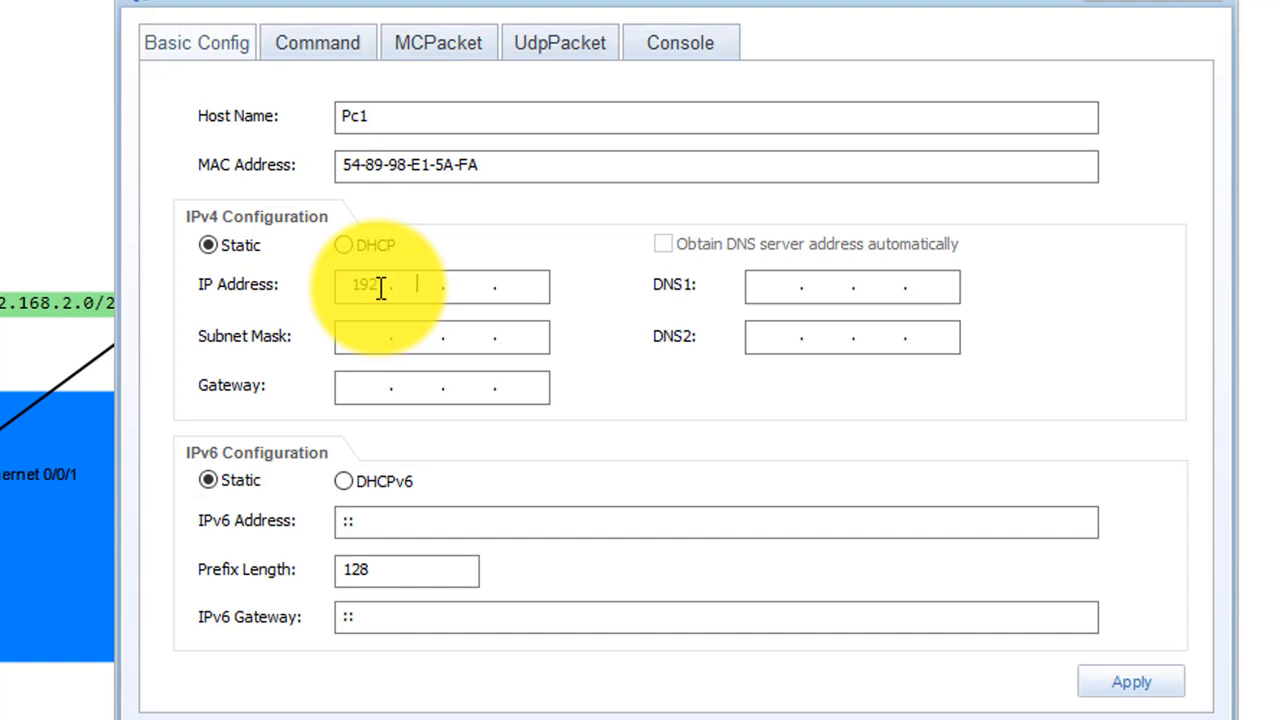
Set PC1's static IPv4 address to 192.168.2.2 with subnet mask 255.255.255.0.
type("8")
type("2.2")
left_click(380, 341)
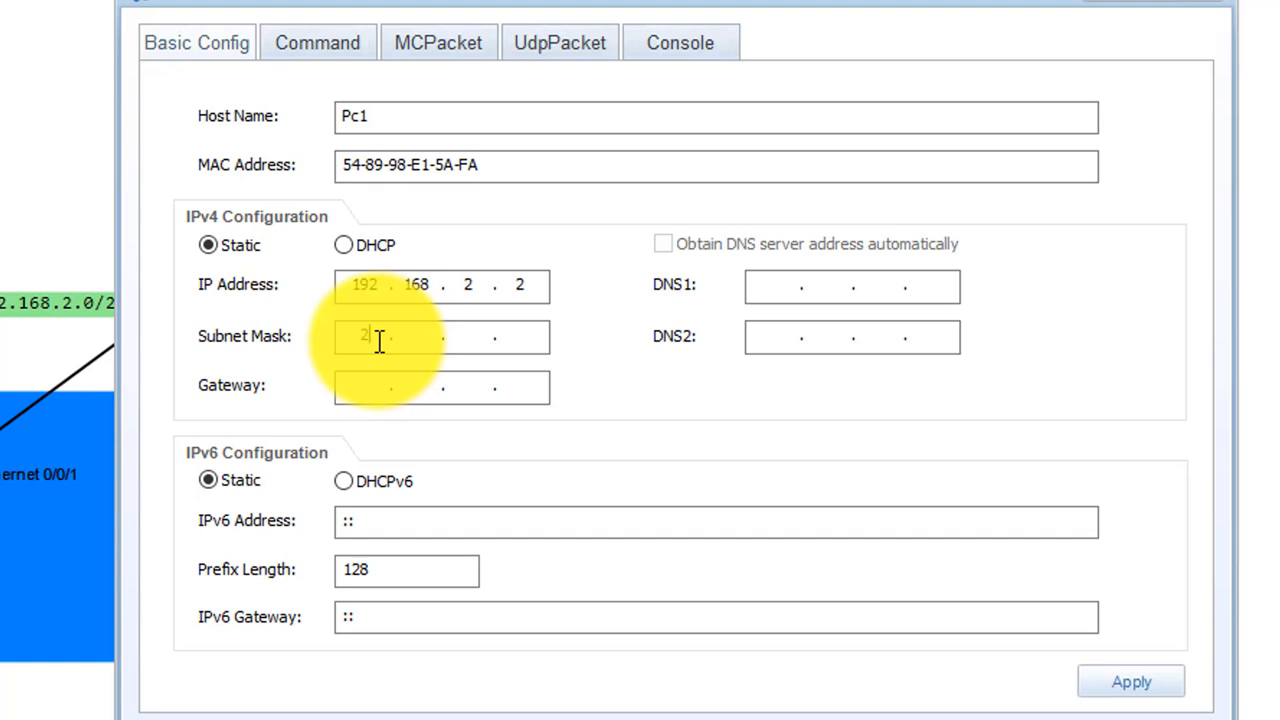
type("255 . 255")
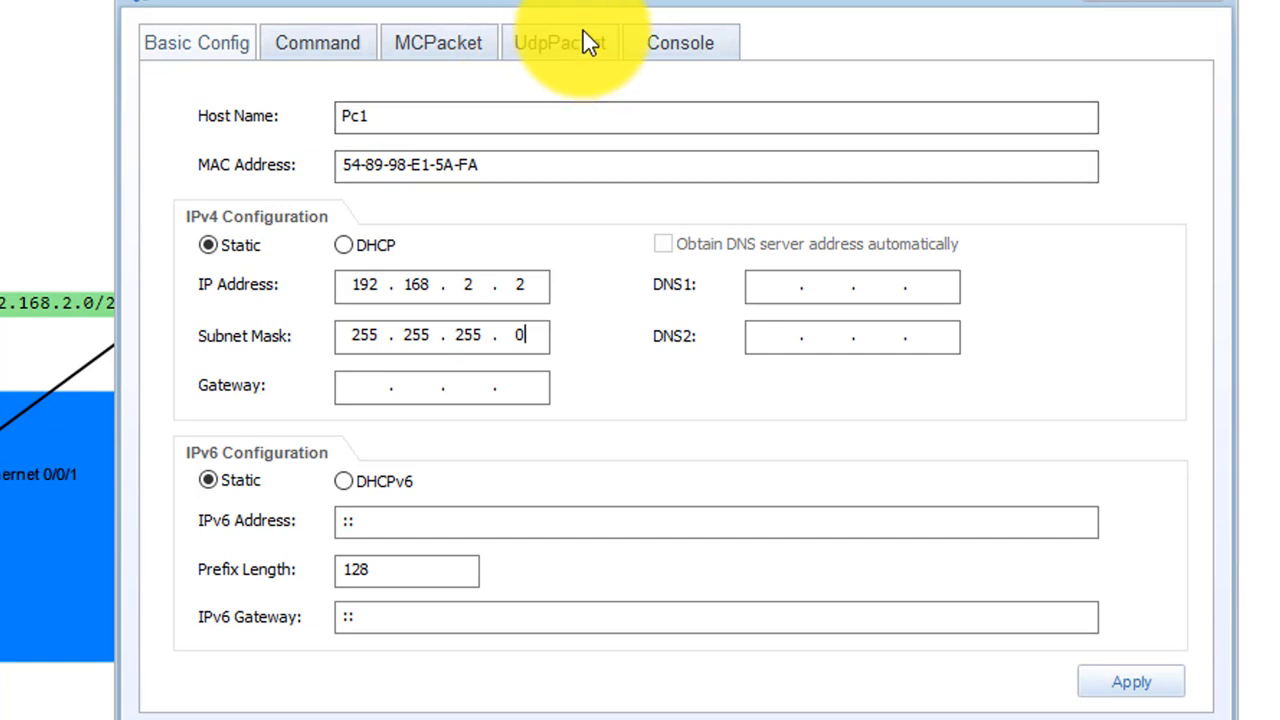
Set PC1's IPv4 gateway to 192.168.2.1, apply the settings and close its configuration window.
left_click_drag(800, 3, 812, 2)
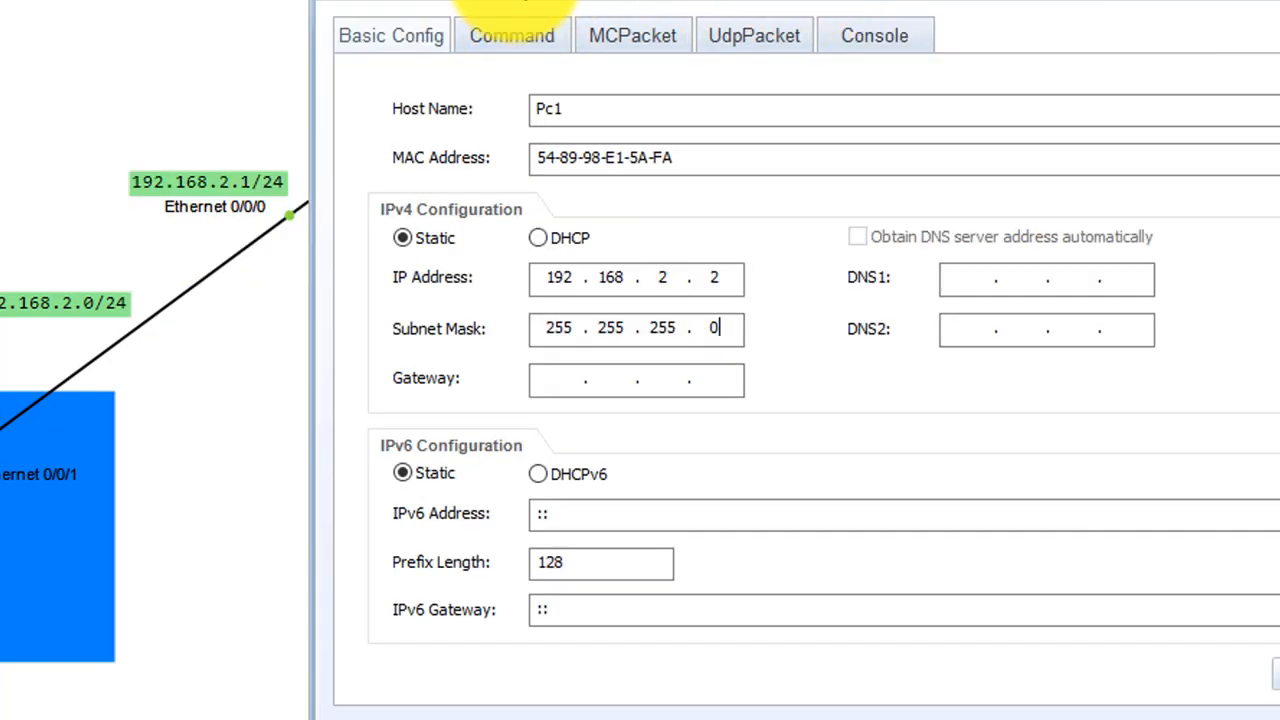
left_click(540, 385)
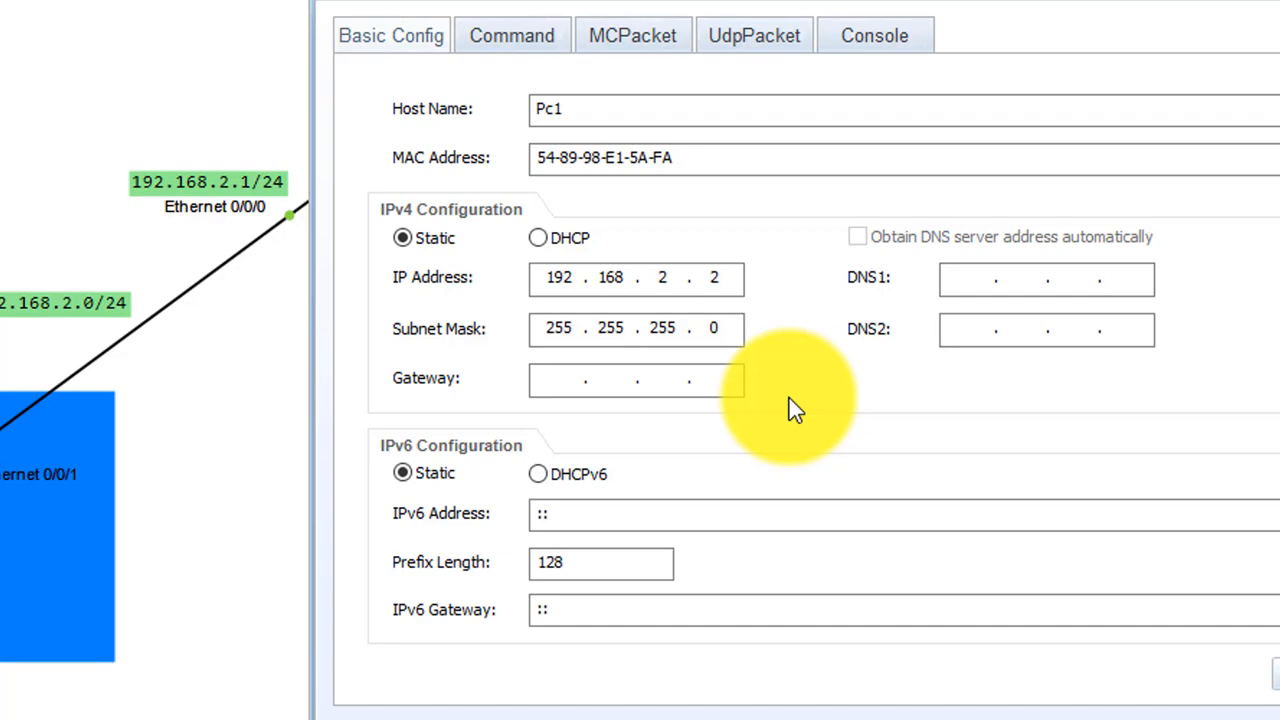
left_click_drag(652, 5, 860, 27)
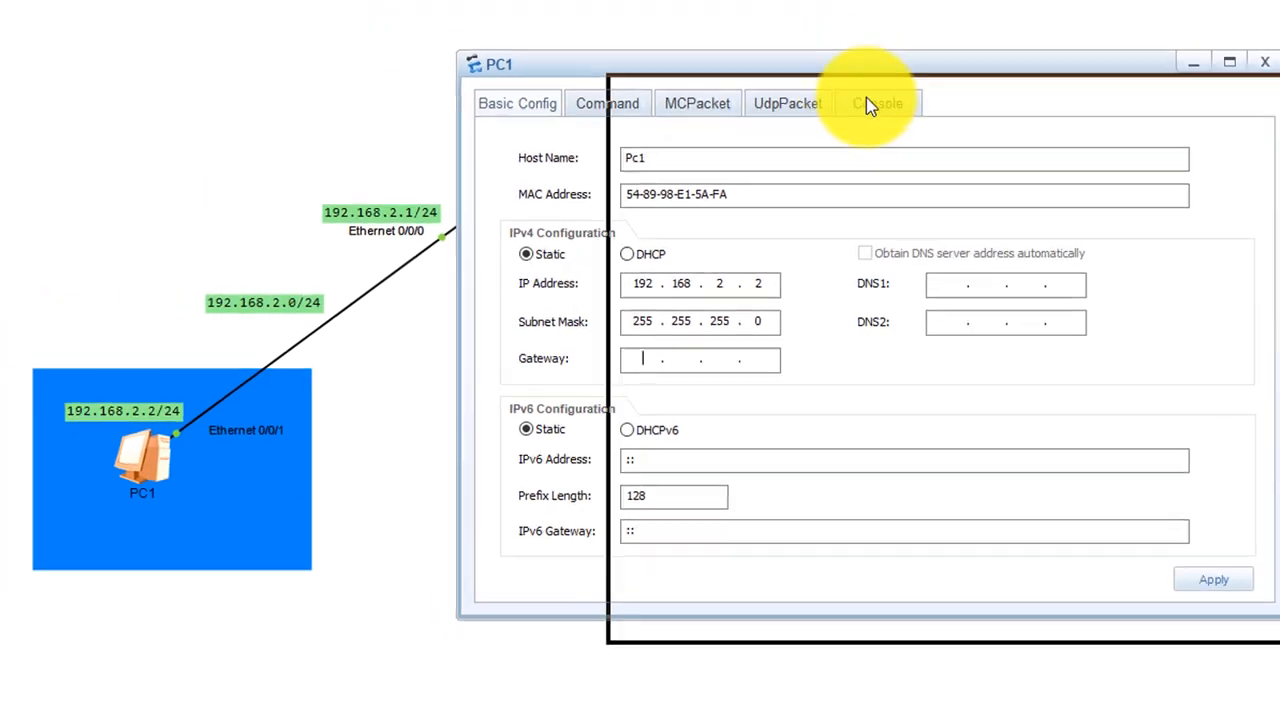
left_click_drag(866, 97, 895, 120)
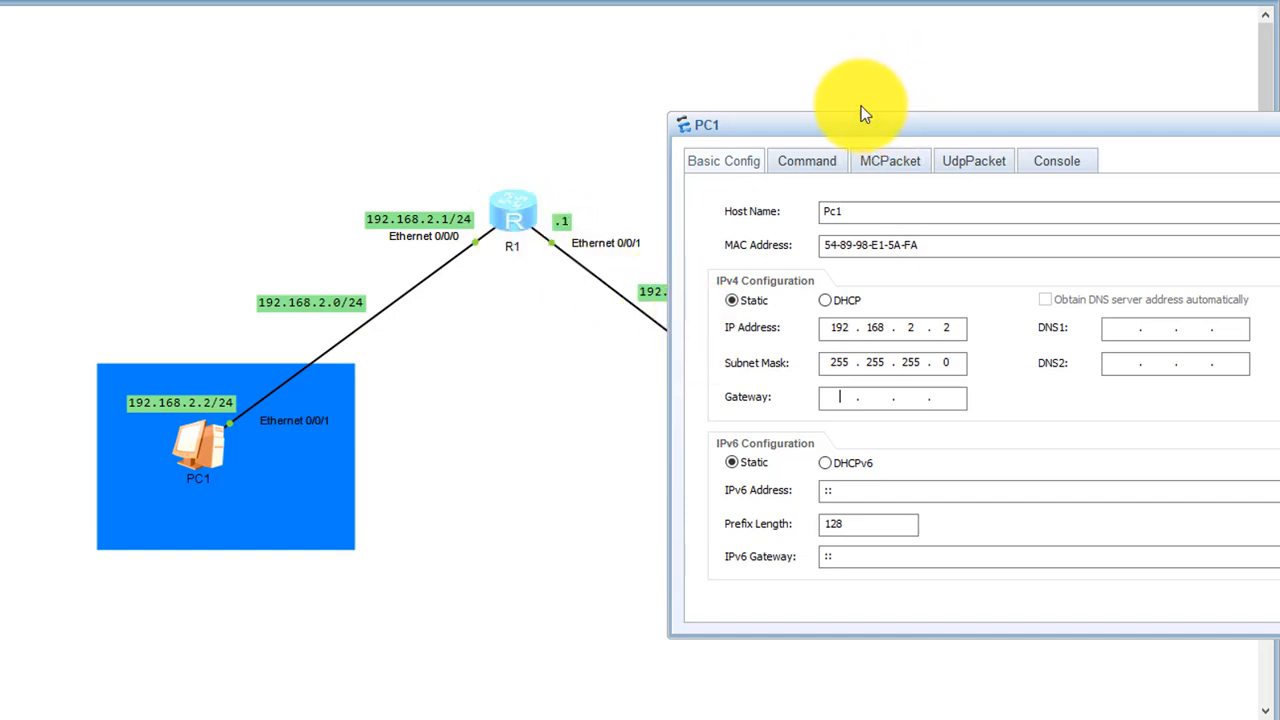
left_click_drag(866, 113, 787, 74)
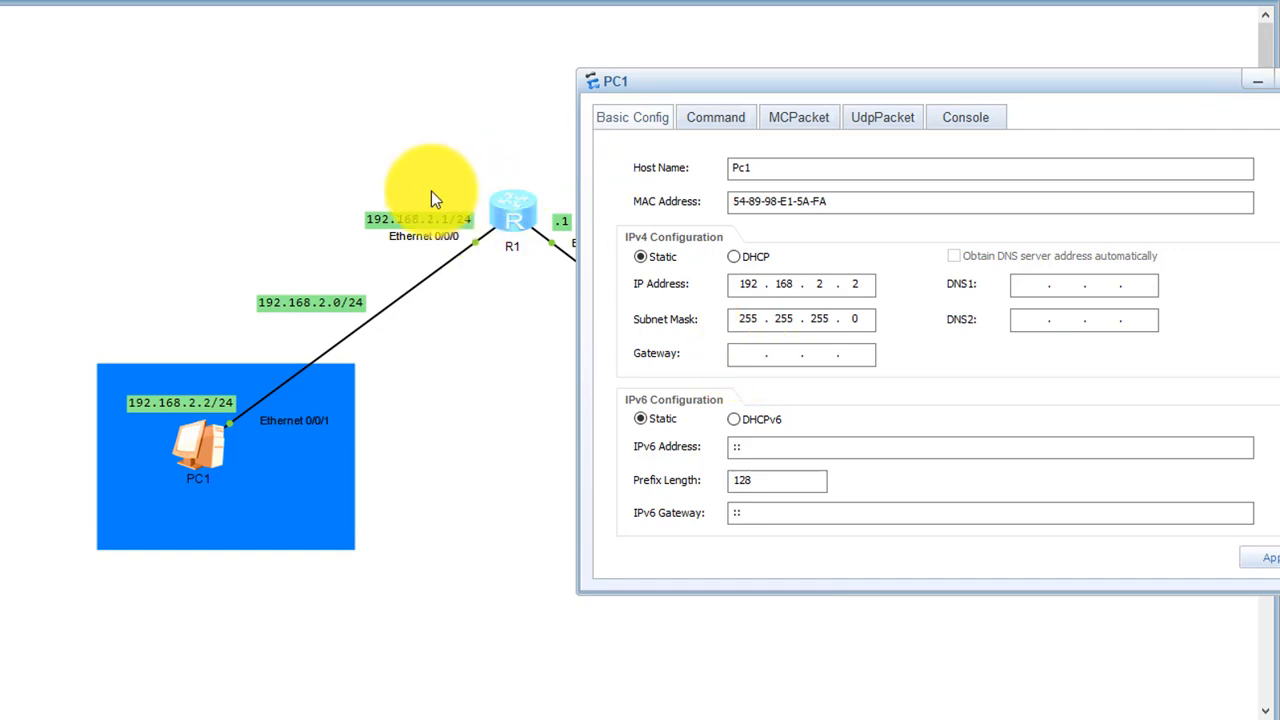
left_click(746, 353)
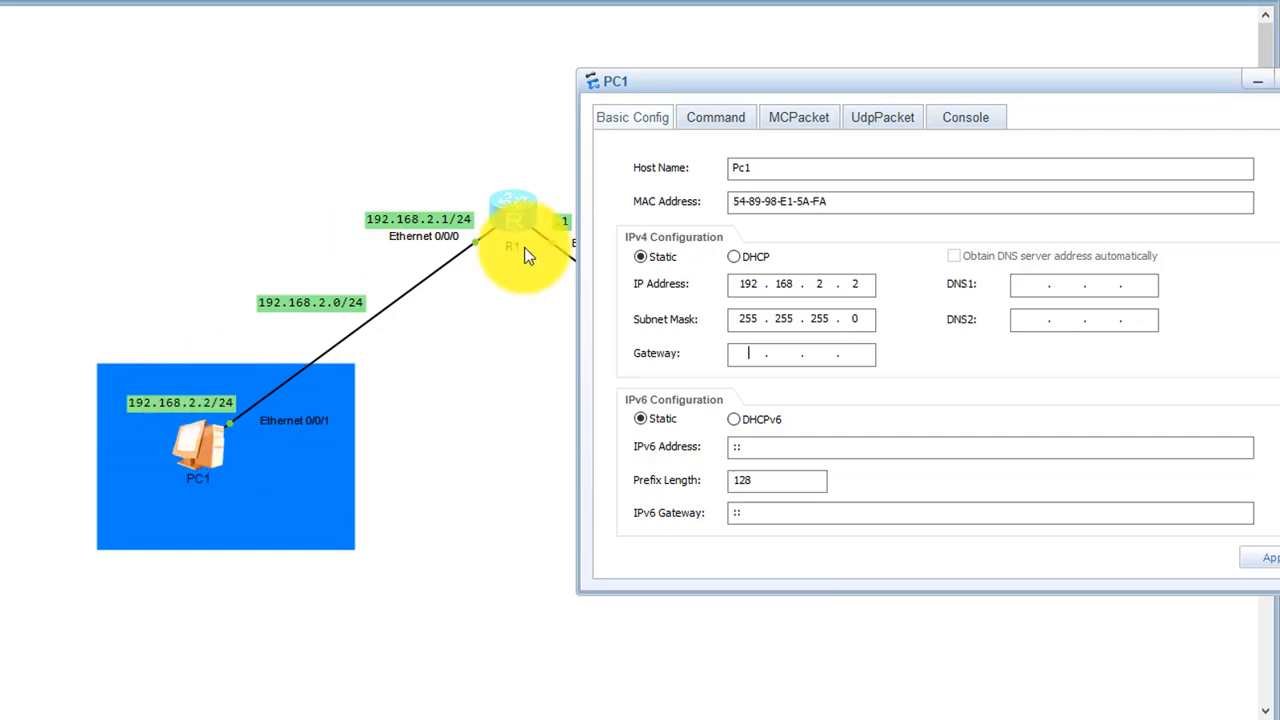
left_click(743, 353)
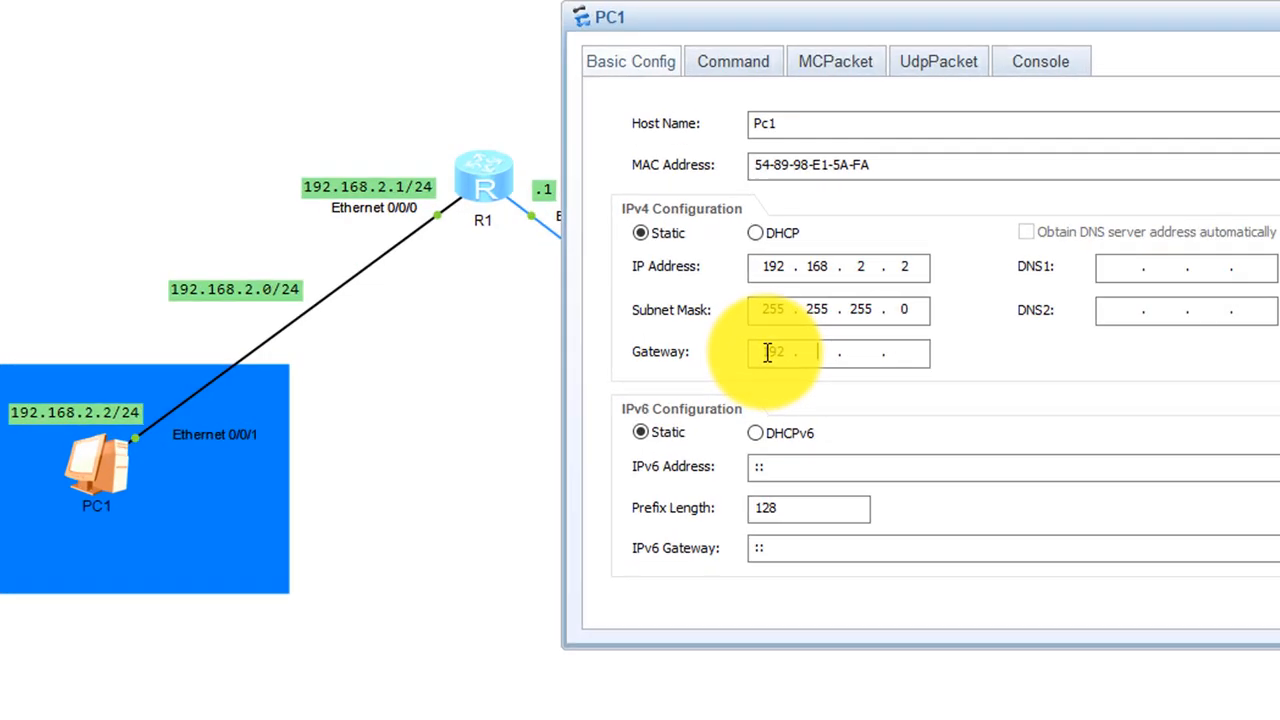
type("192 . 168")
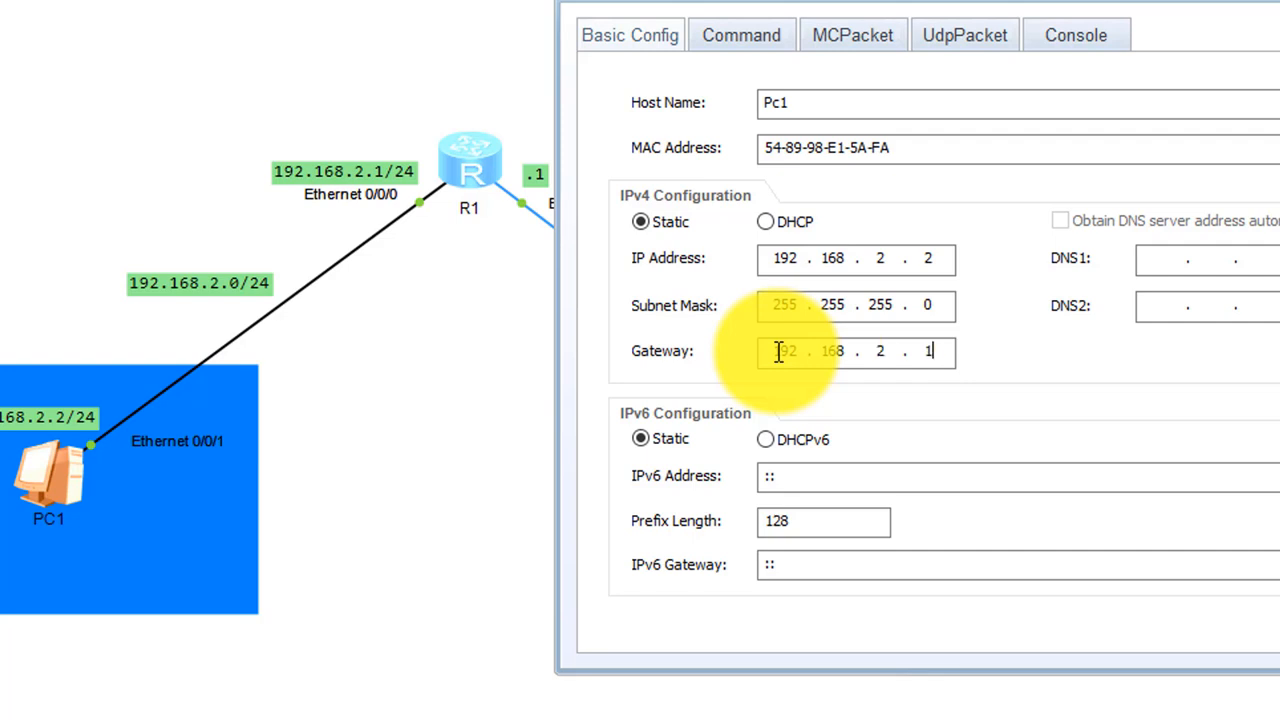
left_click_drag(1143, 0, 515, 0)
left_click(865, 592)
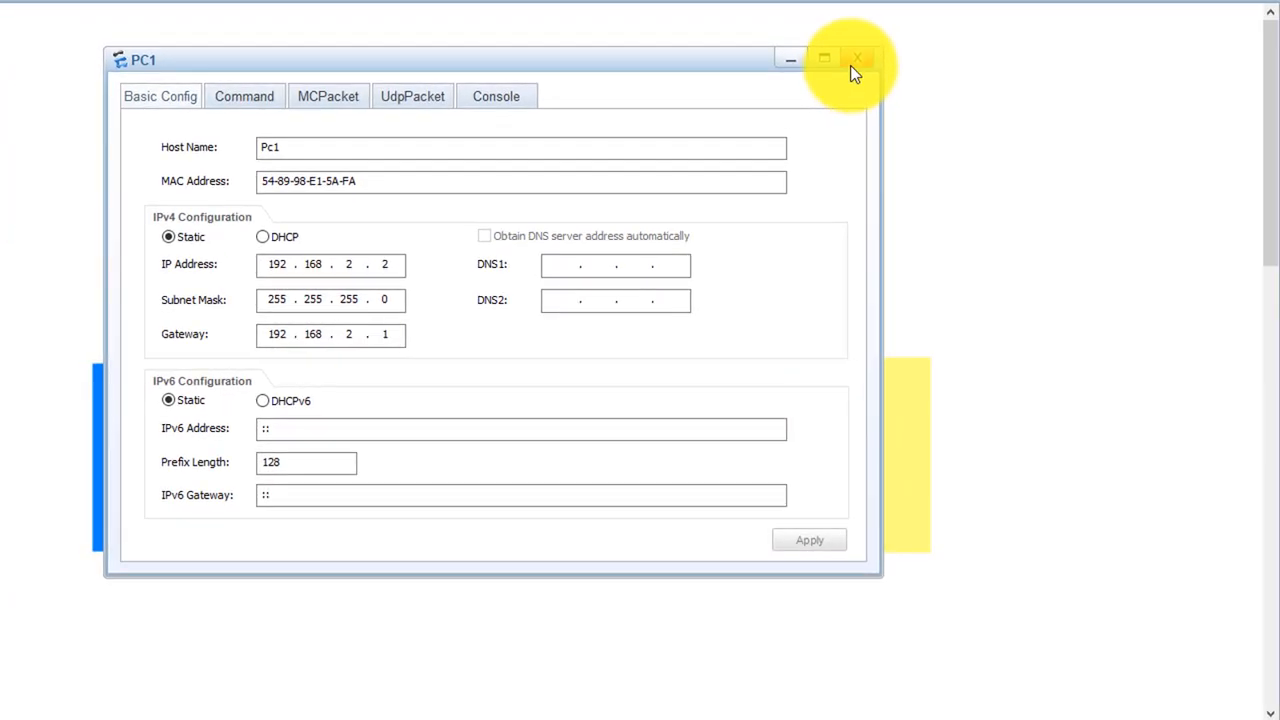
left_click(856, 62)
Open PC2's configuration and set host name pc2, static IP address 192.168.3.2 and subnet mask 255.255.255.0.
double_click(823, 443)
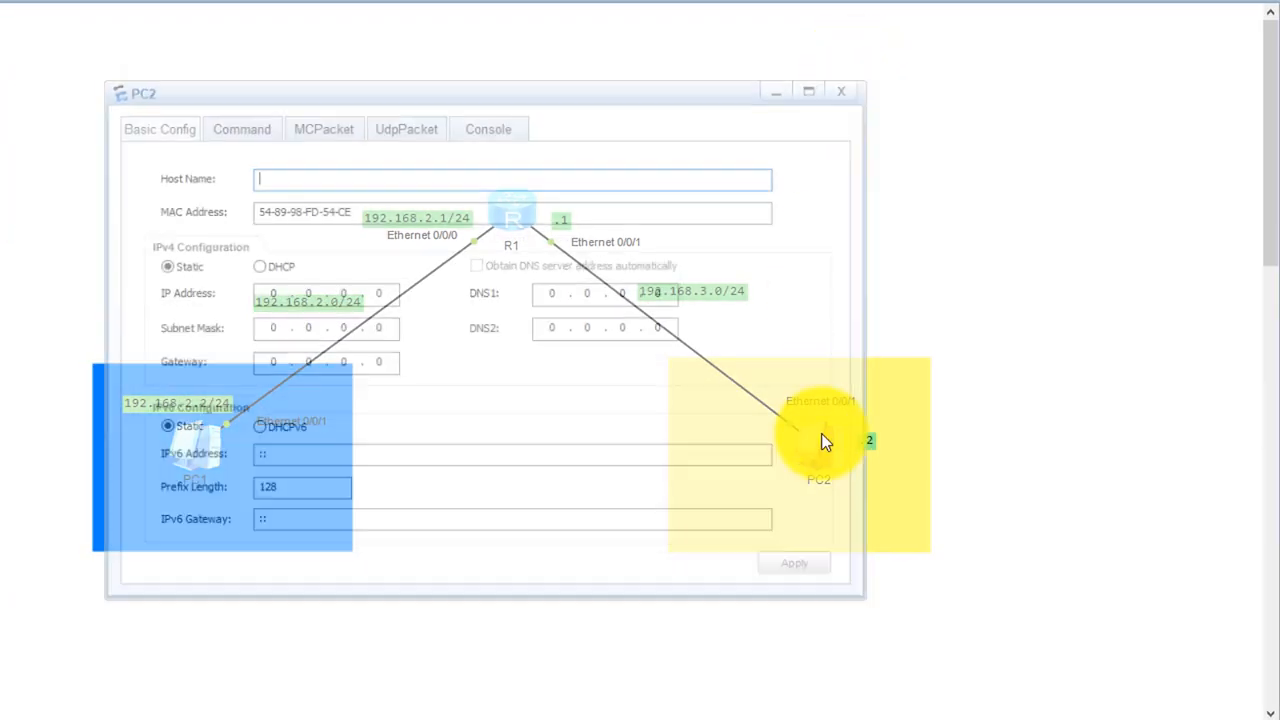
left_click_drag(628, 113, 398, 117)
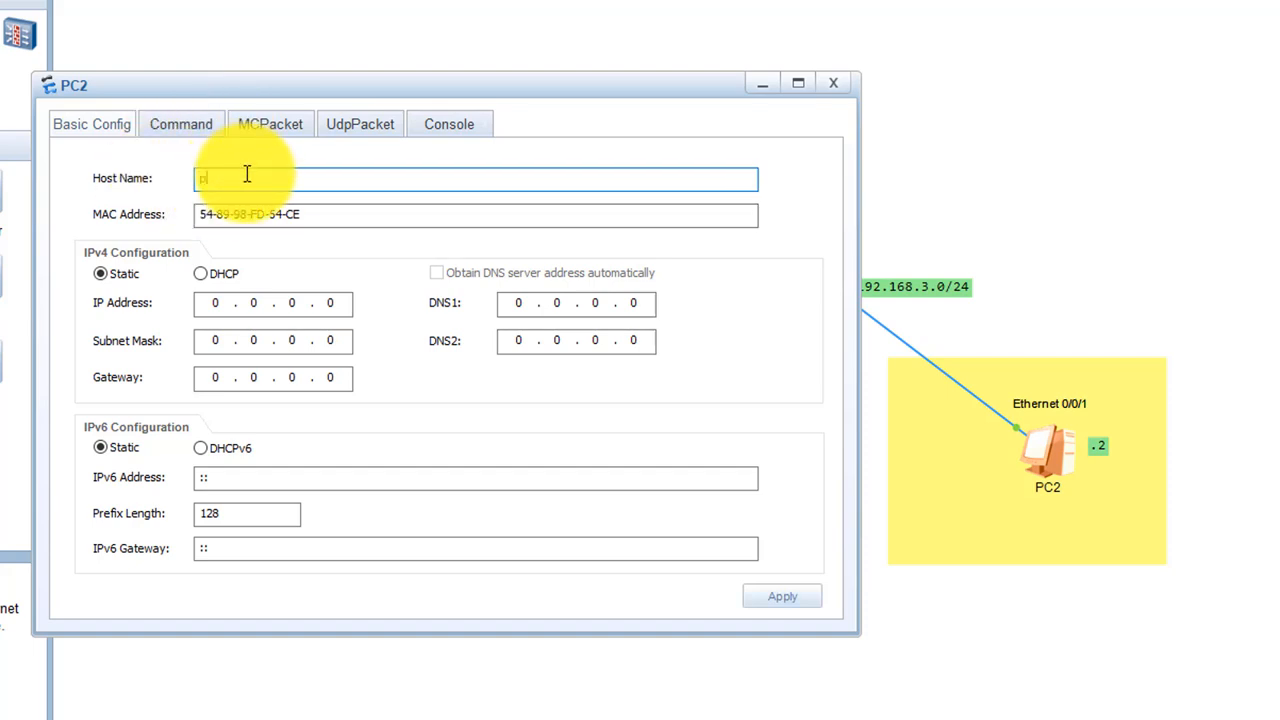
left_click(228, 303)
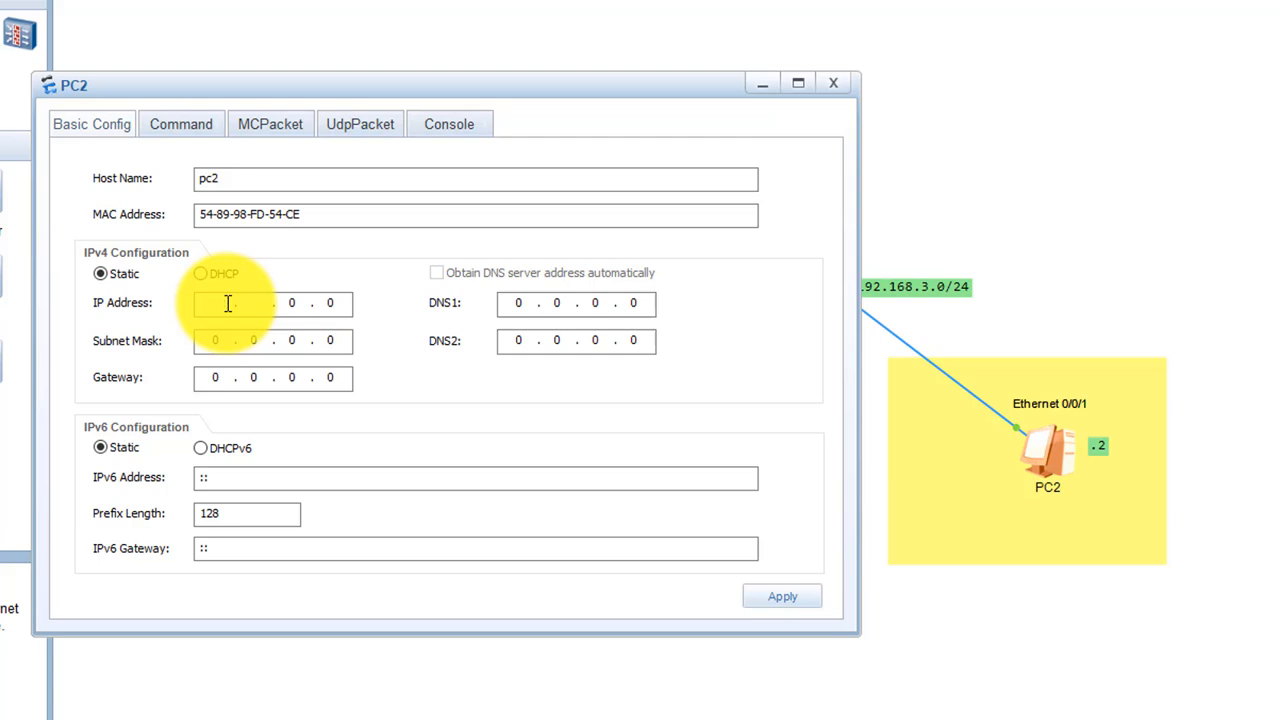
type("192 . 168")
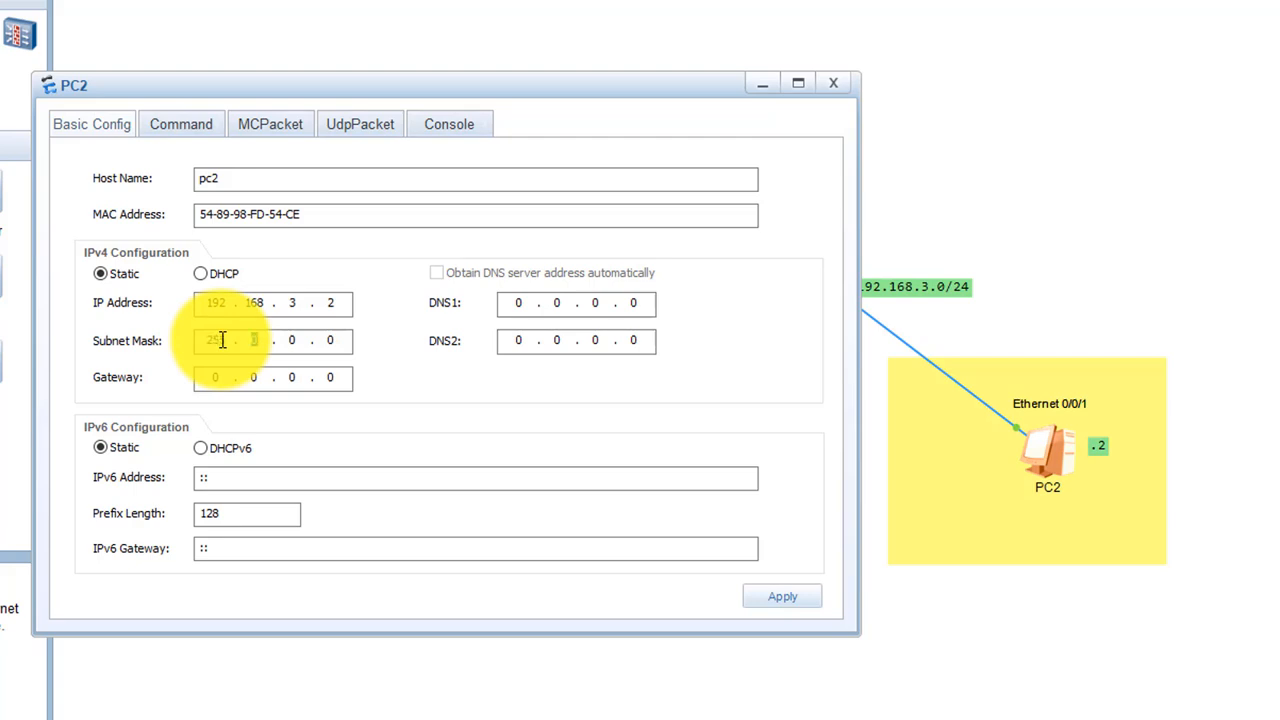
left_click(222, 340)
type("255 . 255 . 255")
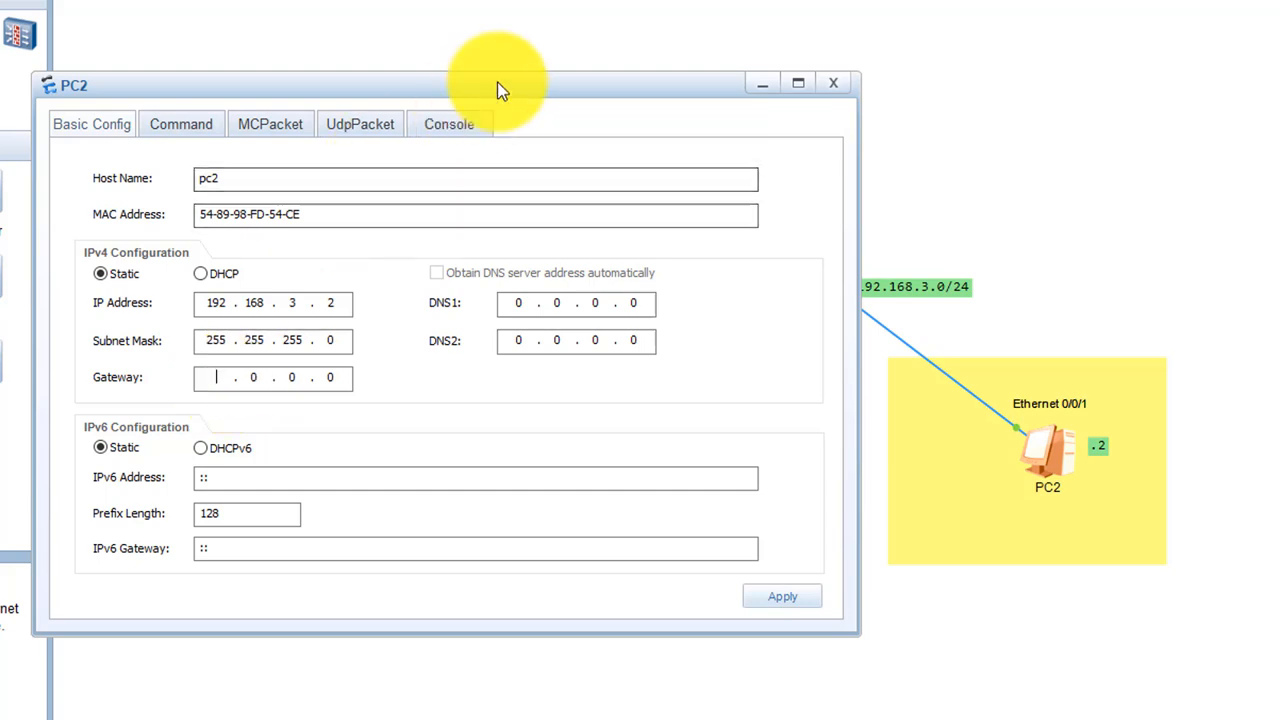
Set PC2's IPv4 gateway to 192.168.3.1, apply the settings and close its configuration window.
left_click_drag(522, 240, 565, 336)
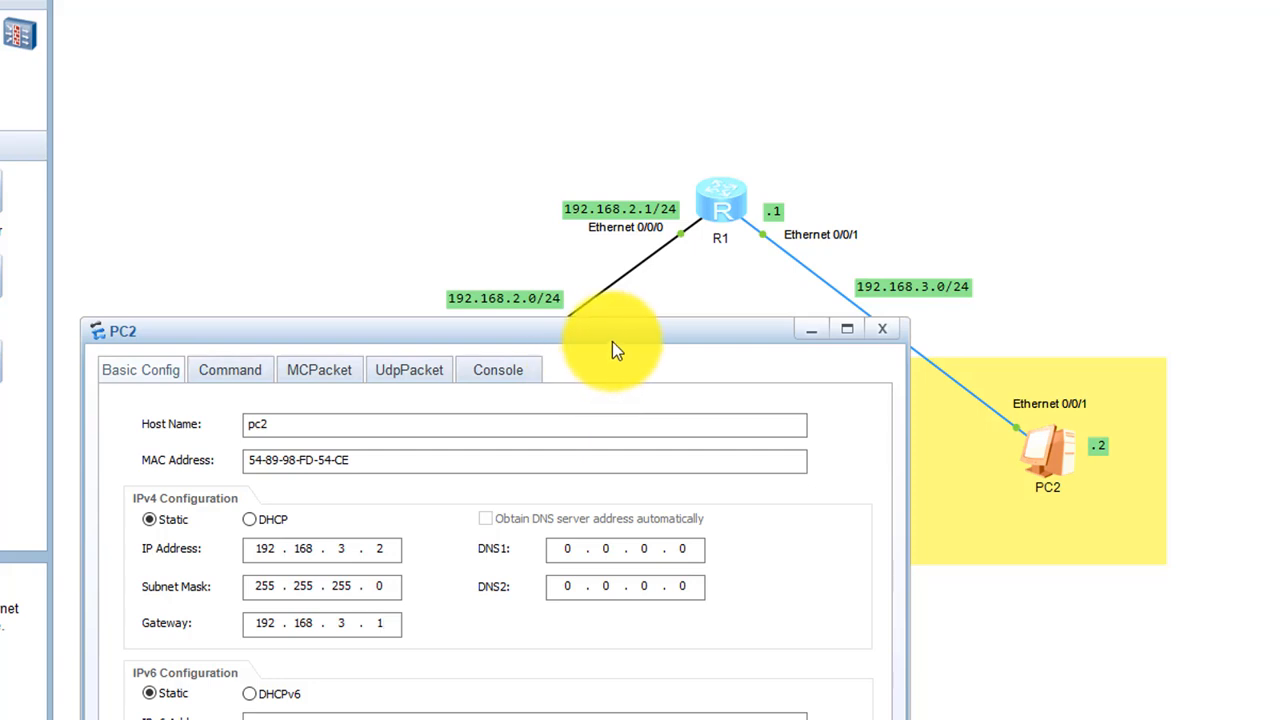
left_click_drag(612, 341, 789, 164)
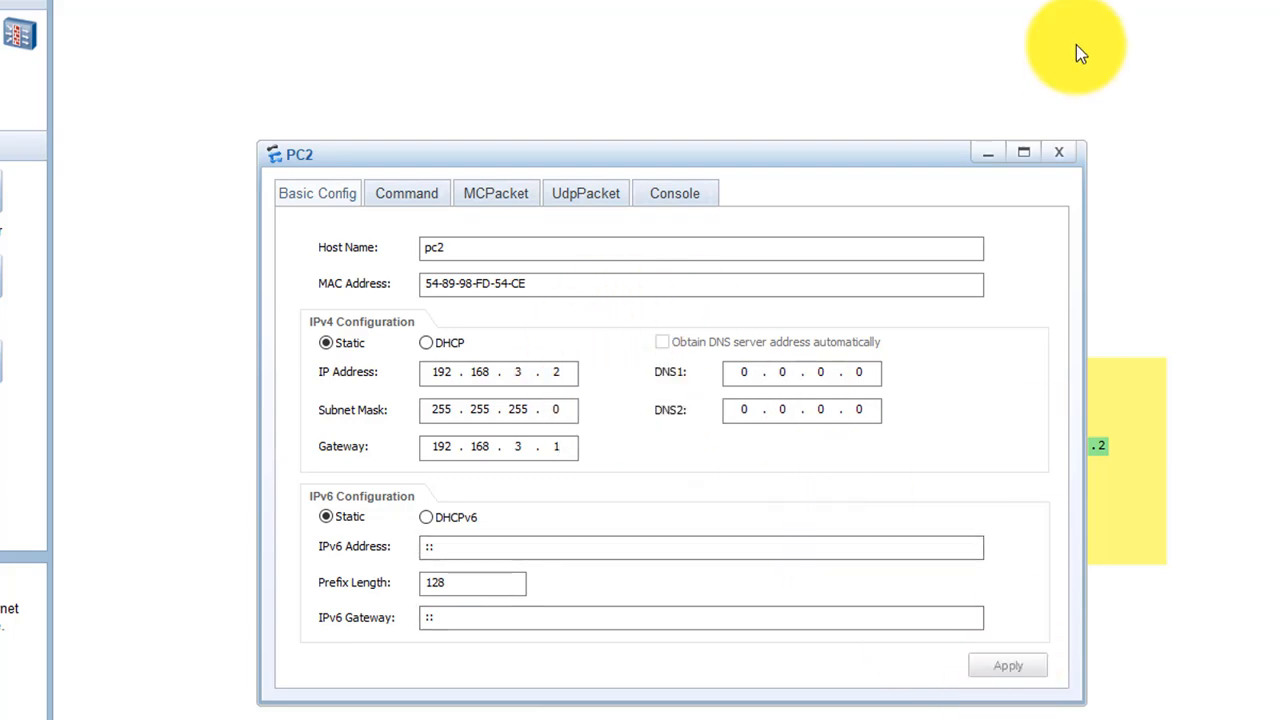
left_click(1059, 152)
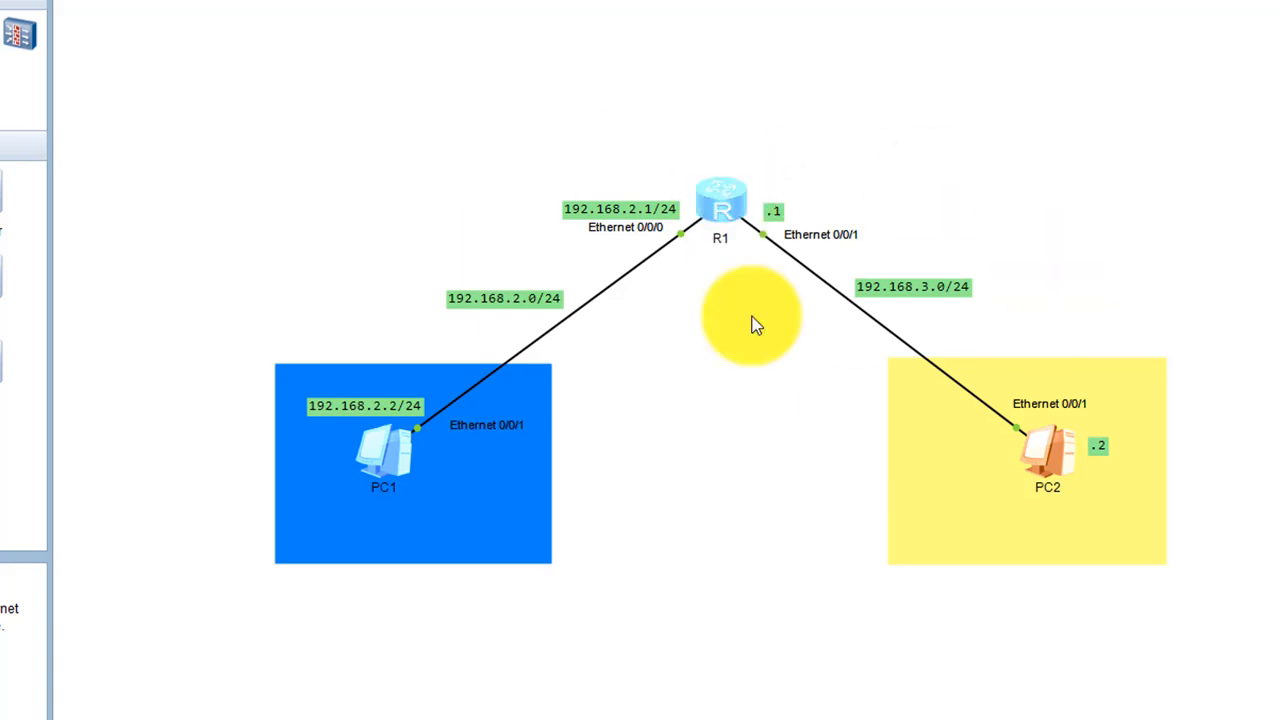
Open PC1's command line and ping PC2 at 192.168.3.2.
double_click(377, 455)
left_click(437, 80)
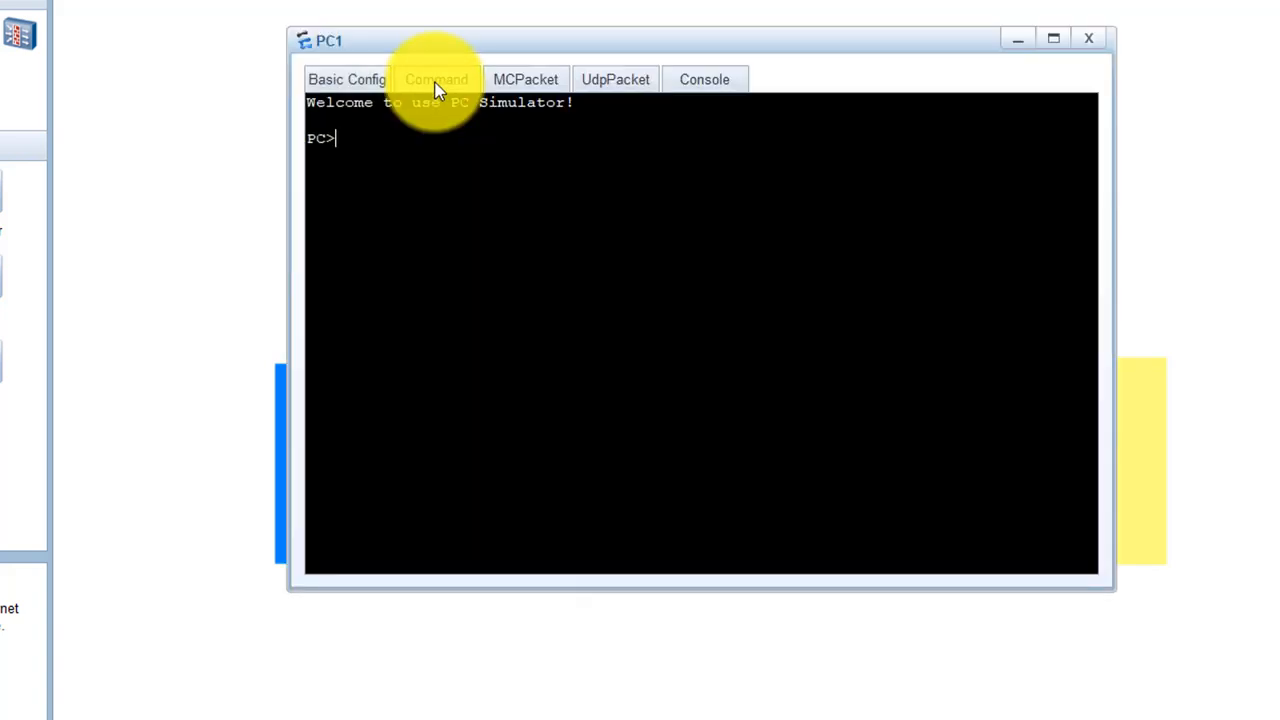
left_click_drag(555, 38, 357, 43)
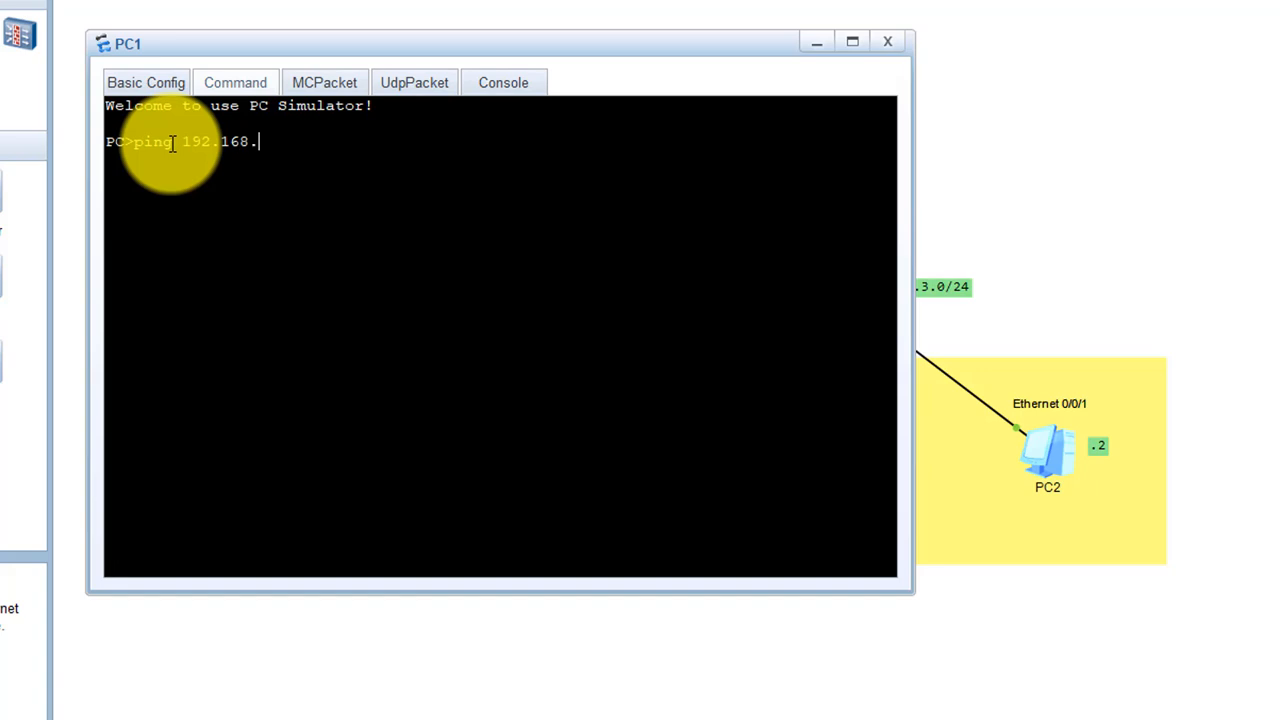
key("Return")
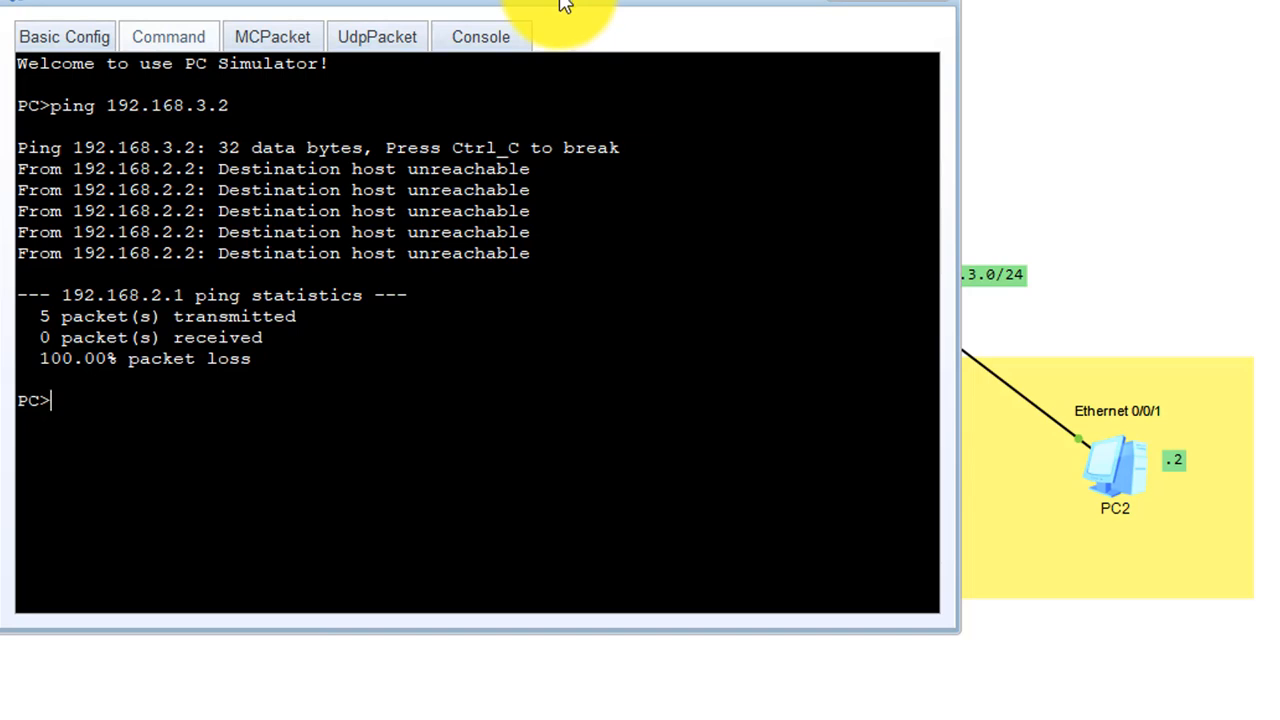
Move PC1's window off the topology and check PC2's IPv4 settings against the diagram labels, closing PC2's window when done.
left_click_drag(562, 2, 562, 0)
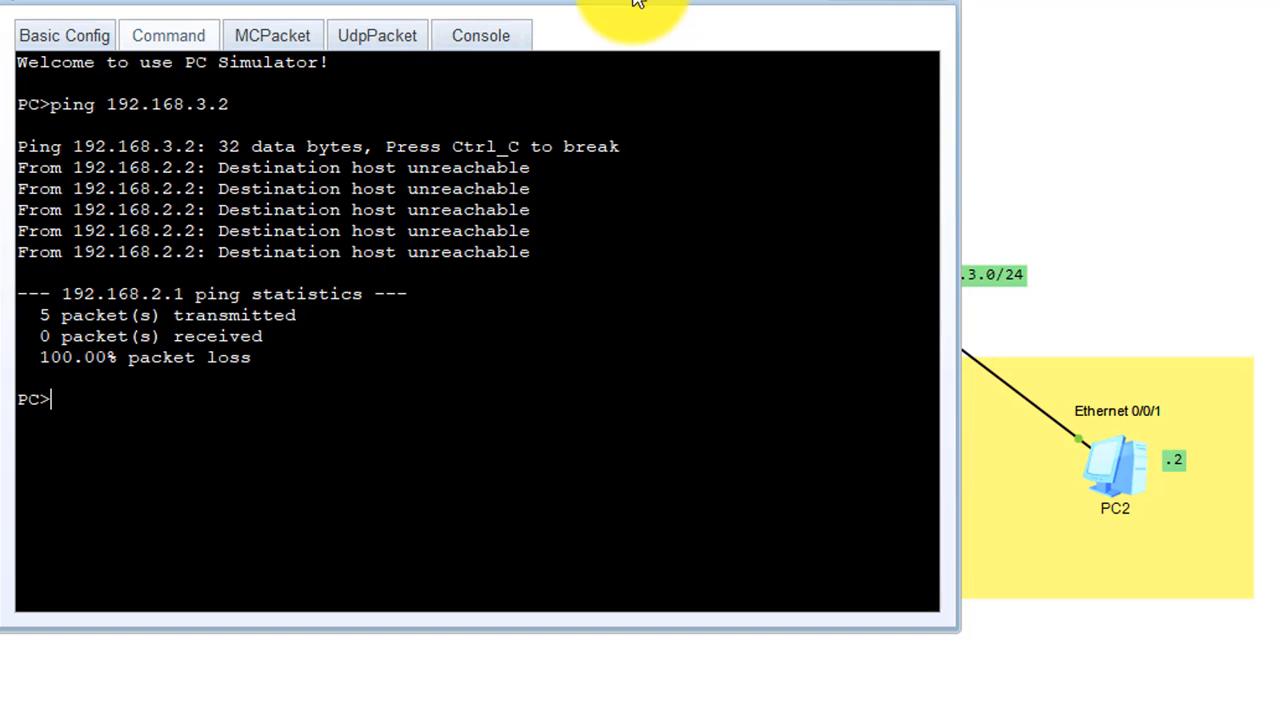
left_click_drag(638, 2, 1160, 537)
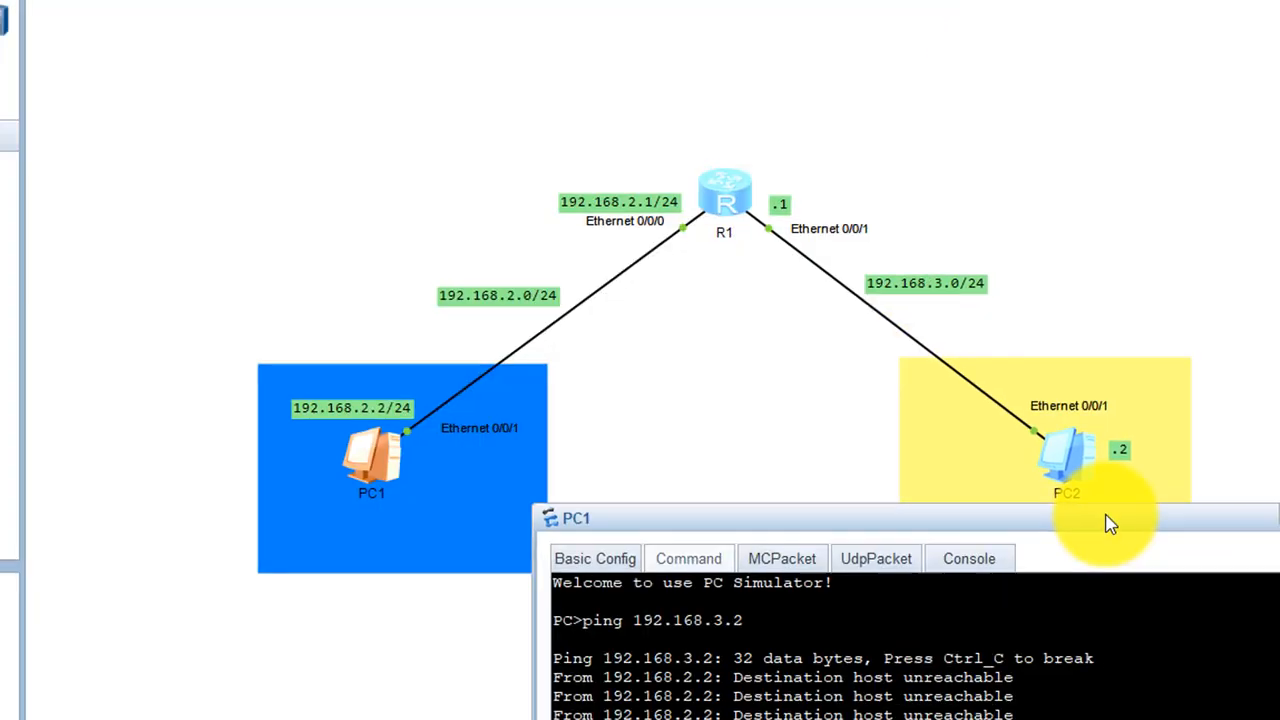
left_click_drag(1045, 489, 1040, 495)
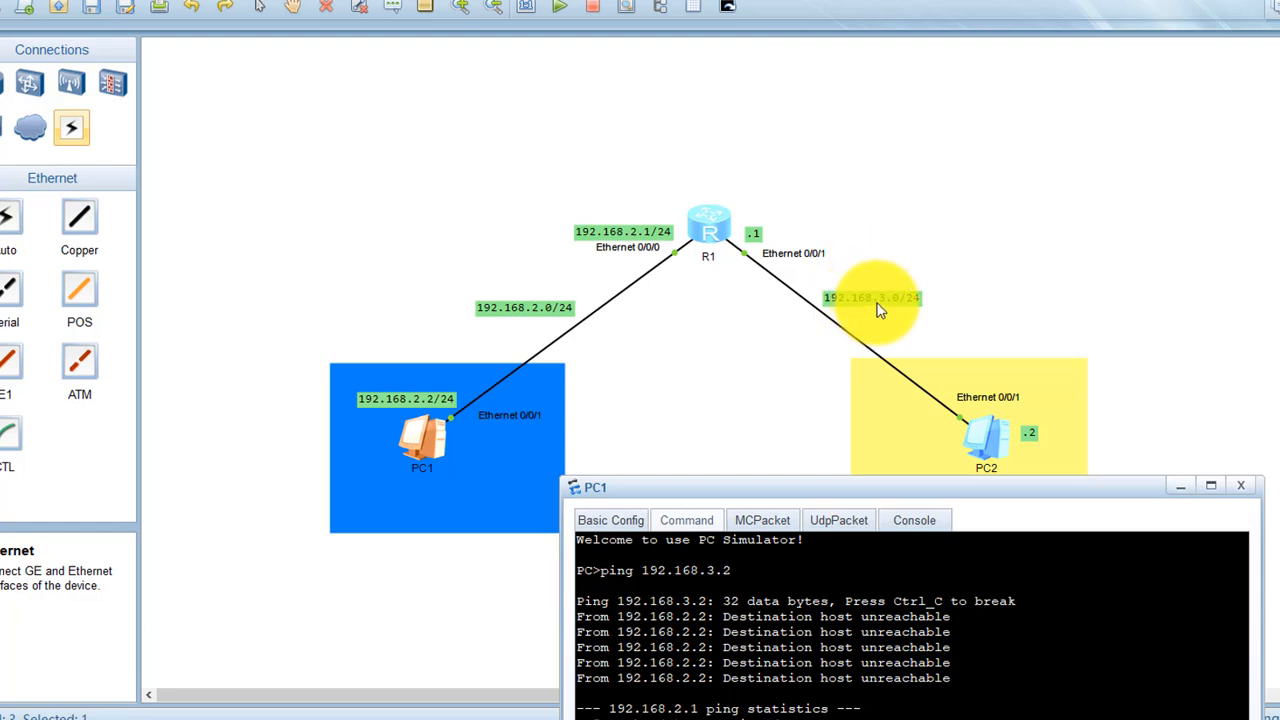
double_click(993, 438)
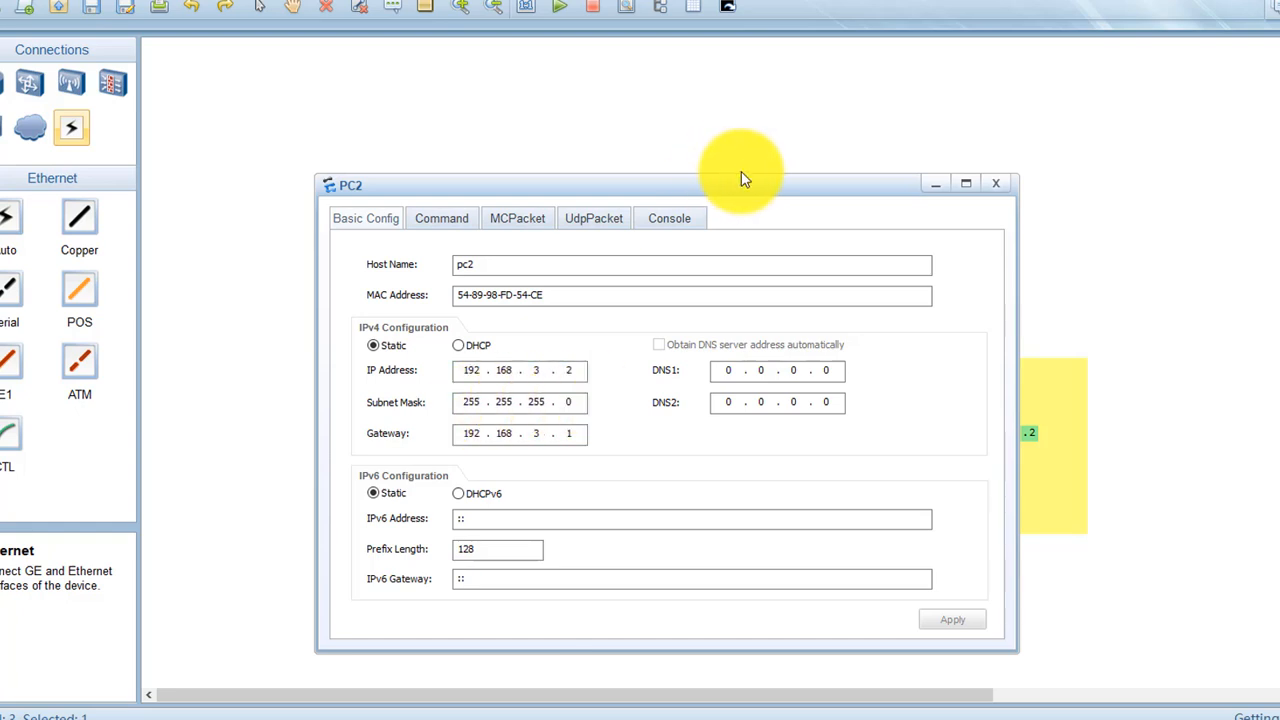
left_click_drag(757, 190, 628, 346)
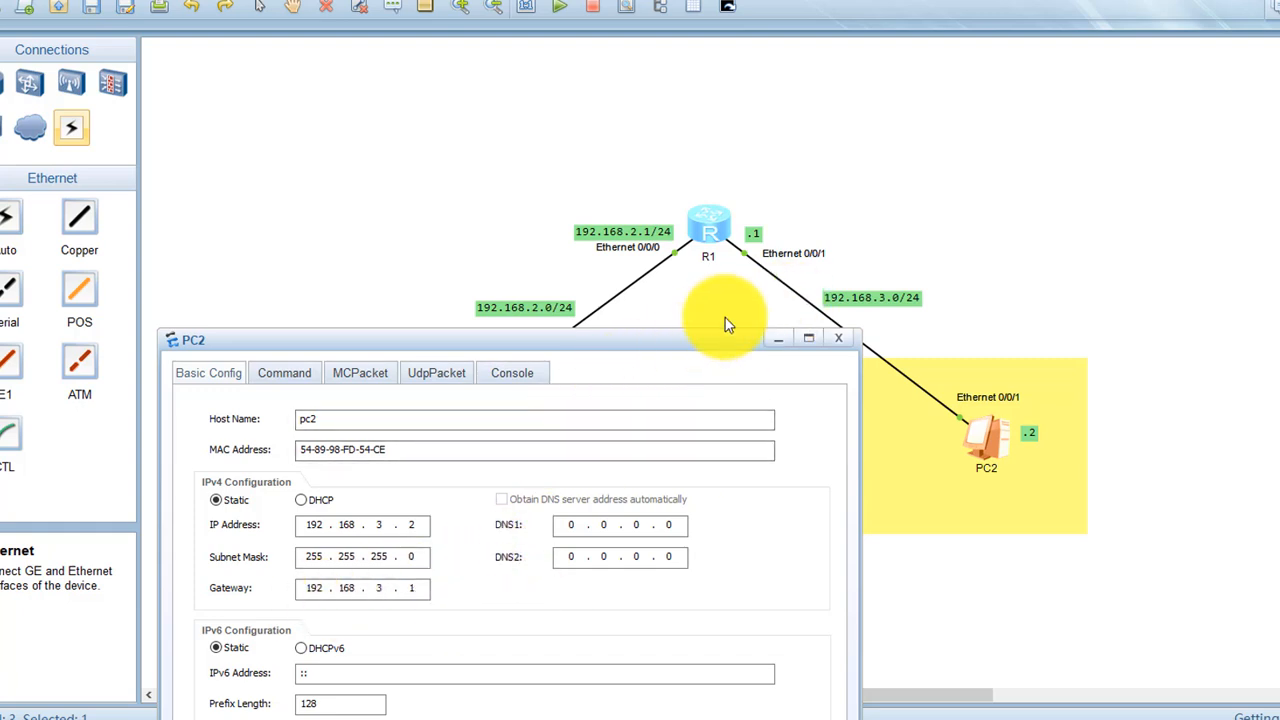
left_click_drag(703, 338, 783, 203)
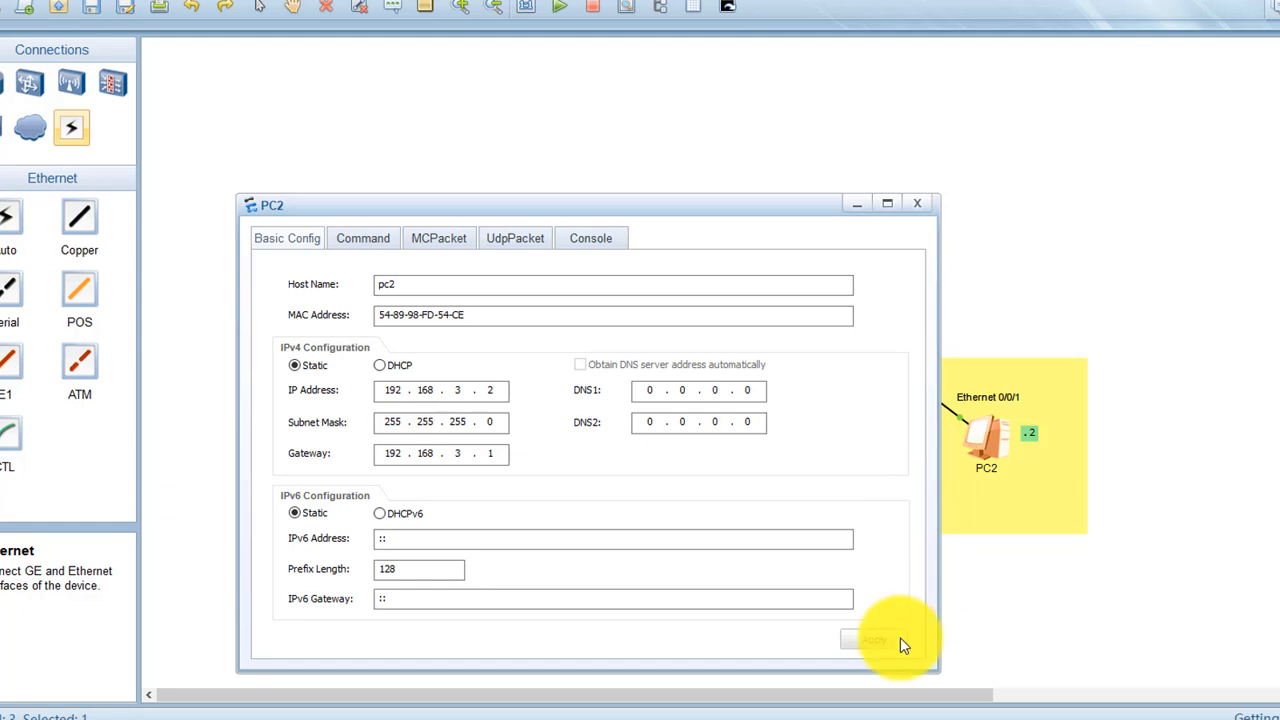
left_click(922, 201)
Check PC1's IPv4 address, subnet mask and gateway against the topology labels and close its window.
double_click(422, 434)
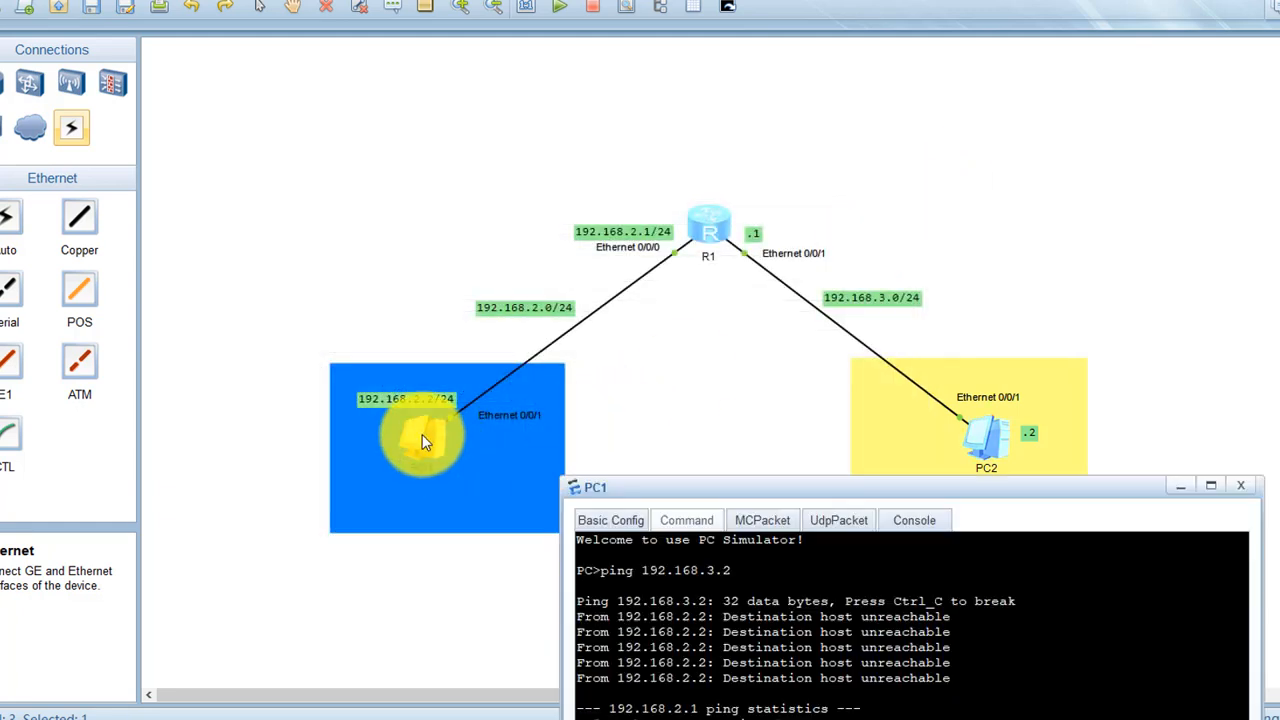
left_click(616, 520)
left_click_drag(712, 488, 948, 182)
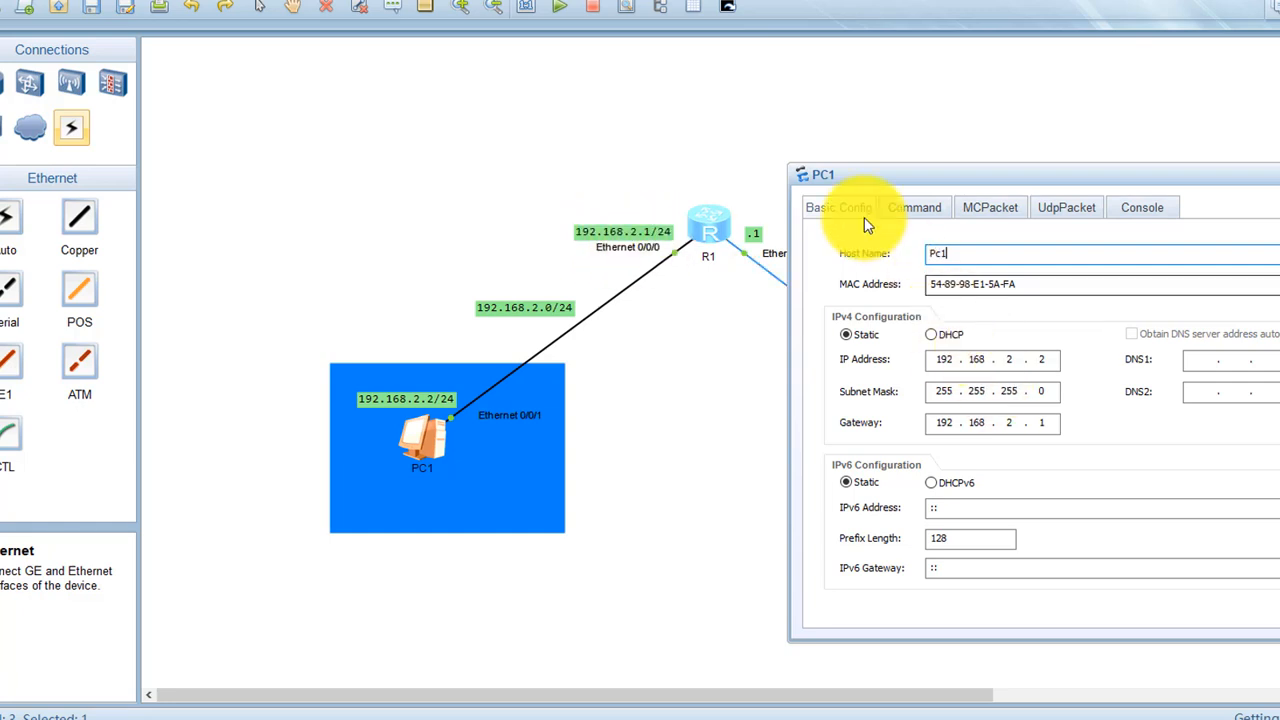
left_click_drag(599, 123, 599, 123)
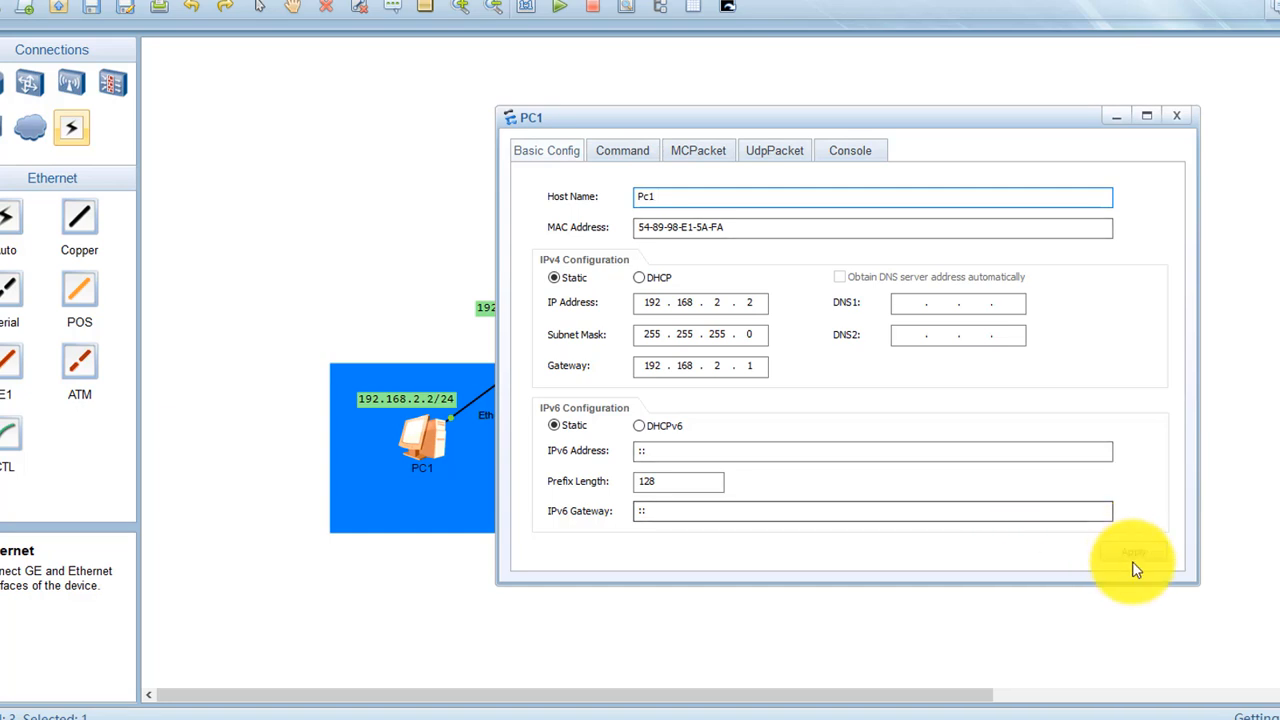
left_click(1176, 116)
In R1's console, display the current configuration of Ethernet0/0/1 and of Ethernet0/0/0 with disp th in each interface view.
double_click(713, 224)
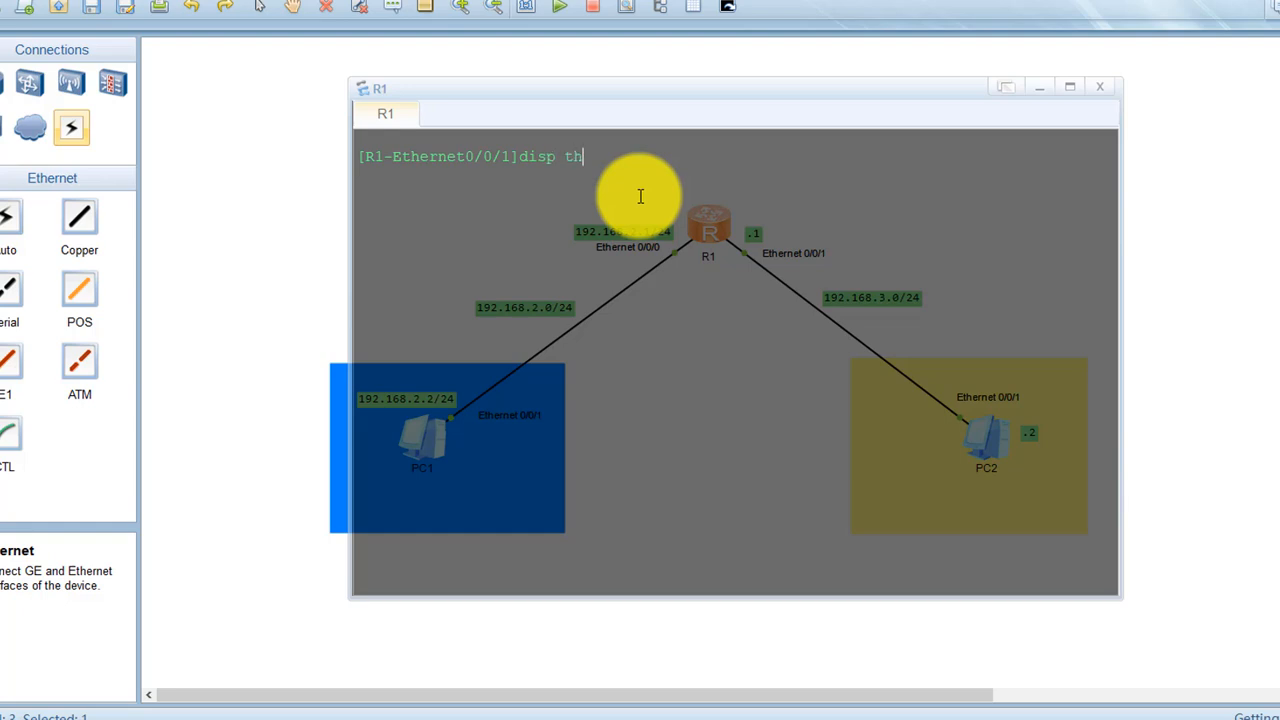
left_click_drag(507, 157, 405, 156)
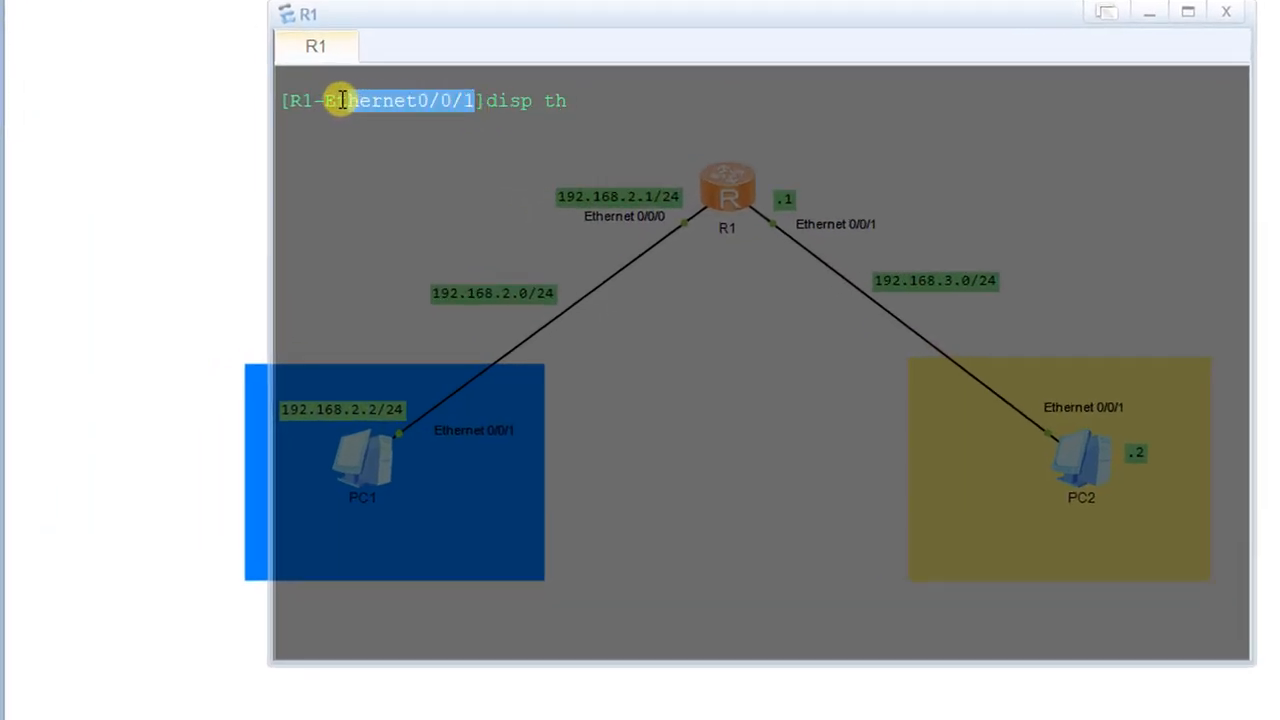
left_click_drag(340, 100, 312, 100)
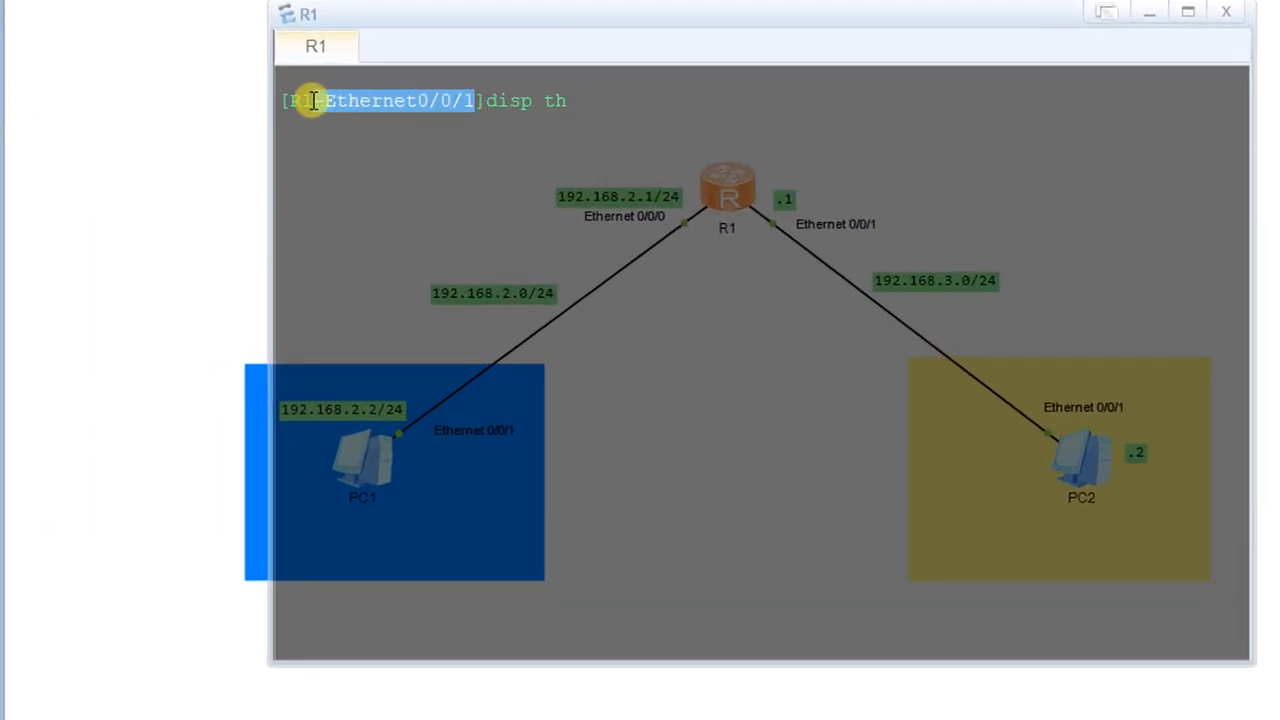
left_click(621, 104)
key("Return")
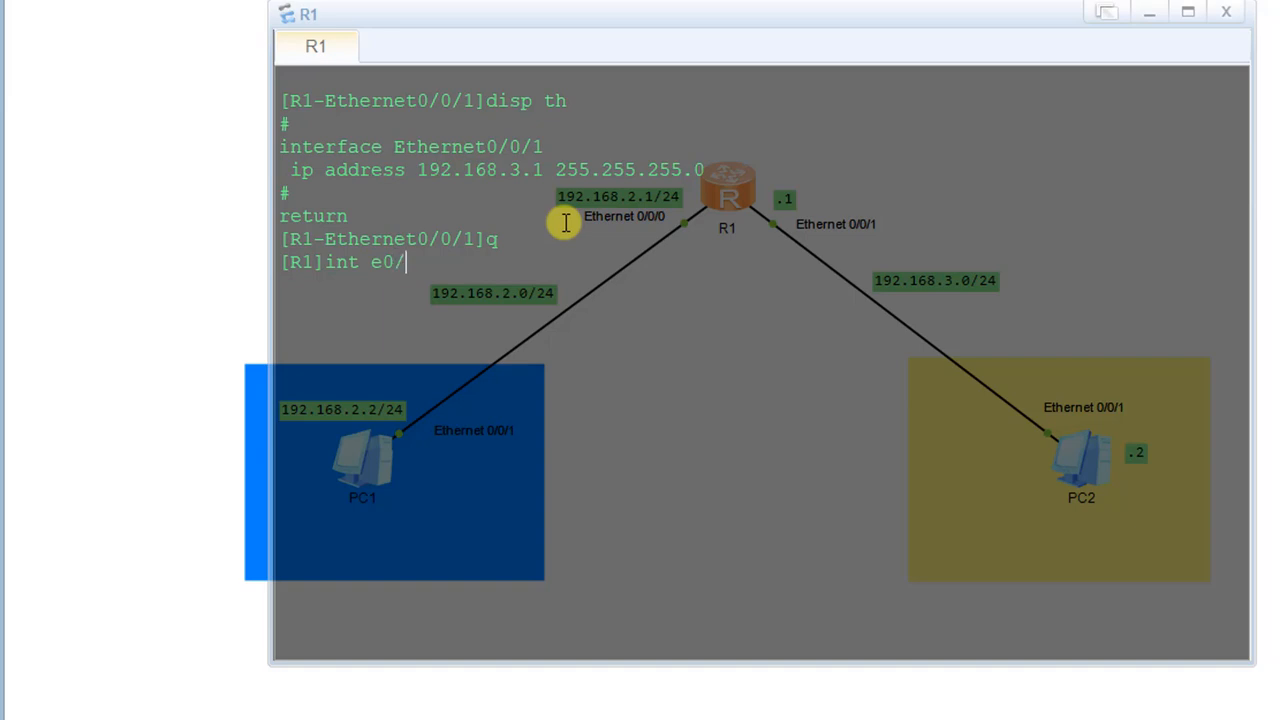
key("Return")
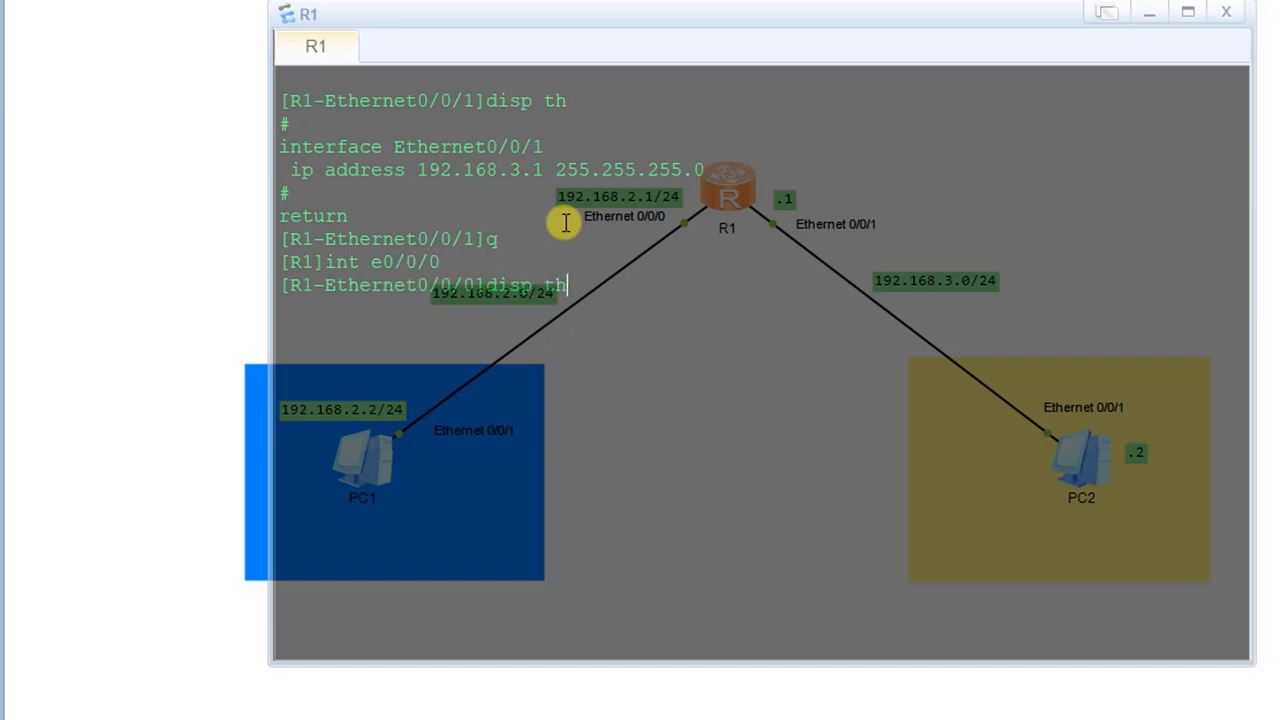
key("Return")
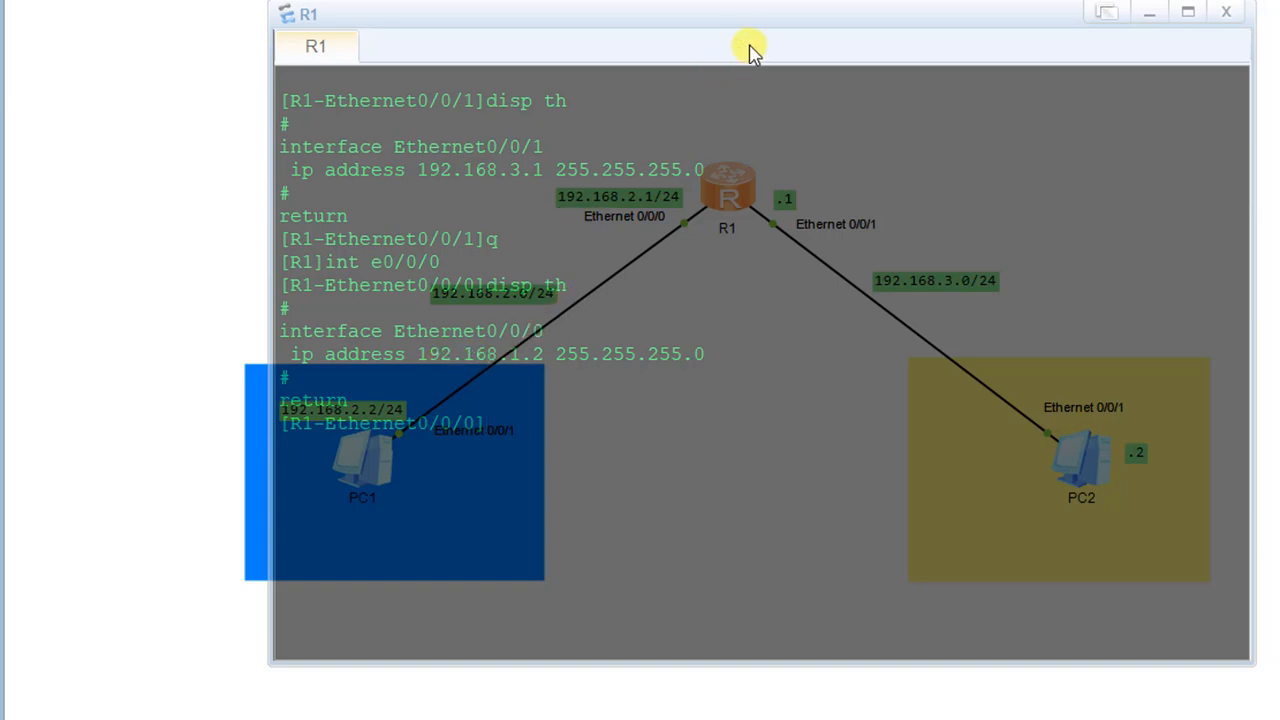
Set R1's Ethernet0/0/0 address to 192.168.2.1 24 from a cleared console and display the interface configuration with disp th.
left_click_drag(730, 22, 1066, 4)
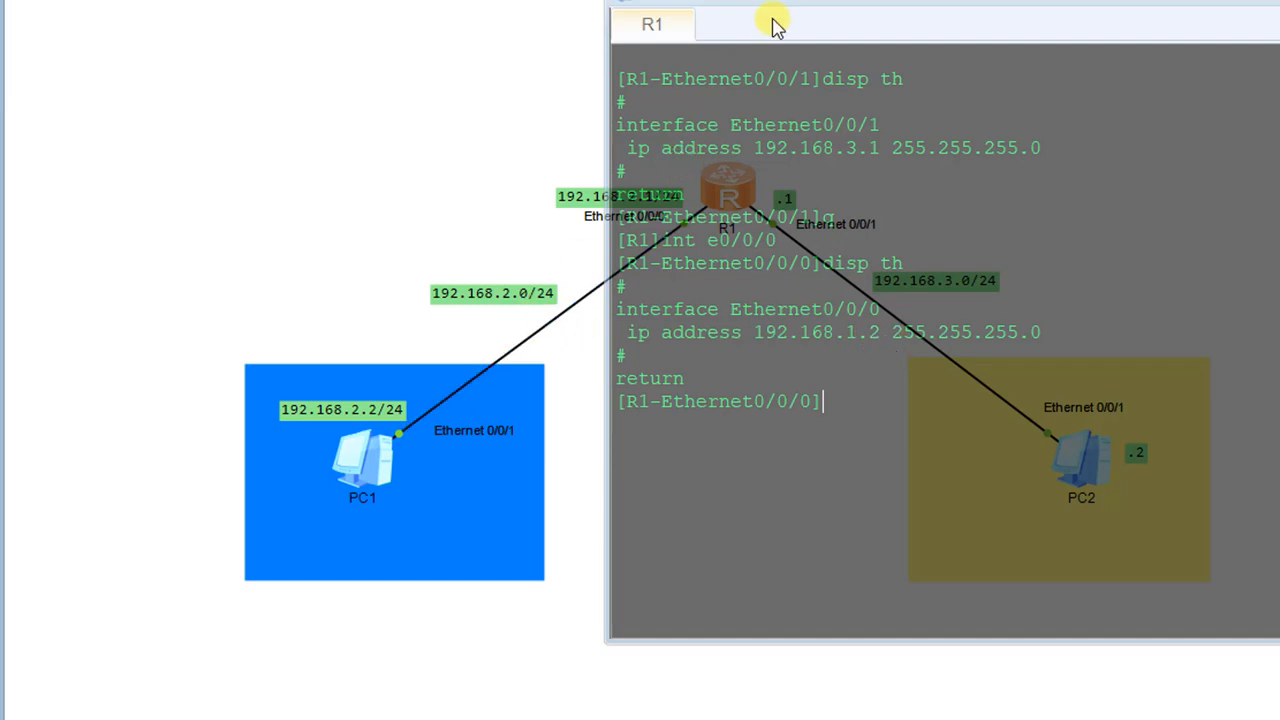
left_click_drag(790, 14, 866, 14)
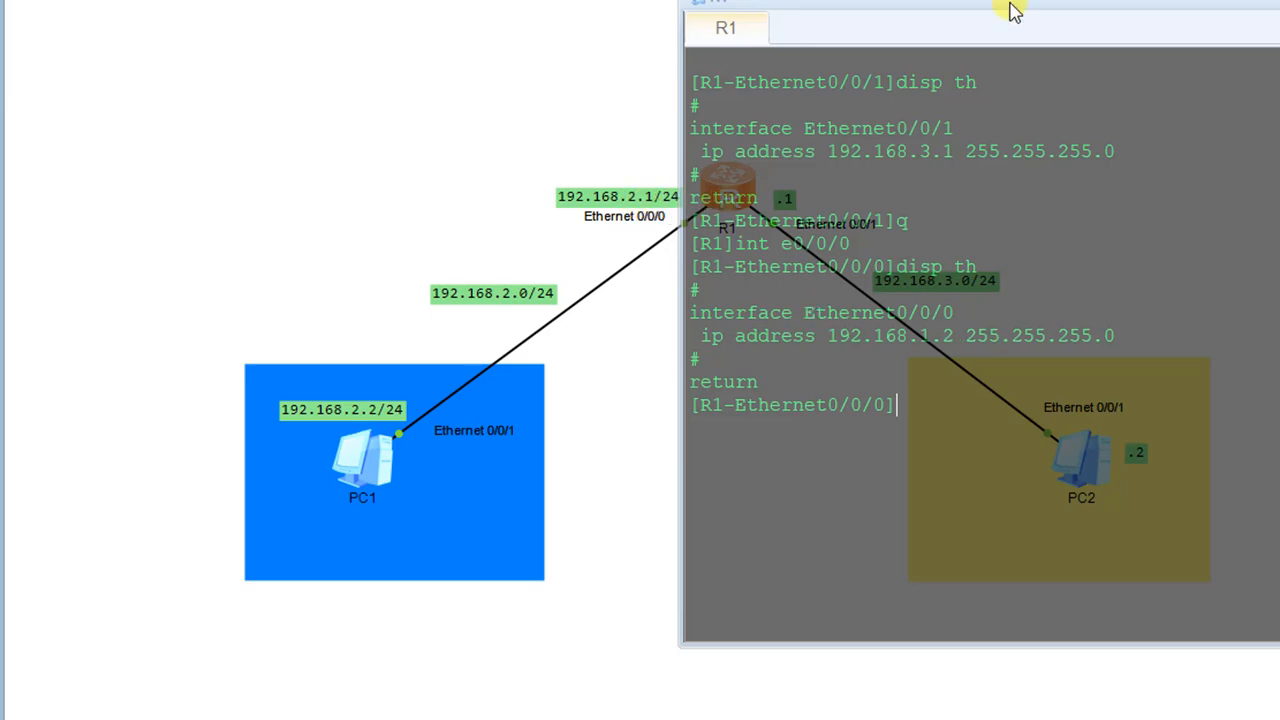
left_click_drag(1010, 10, 696, 0)
right_click(829, 266)
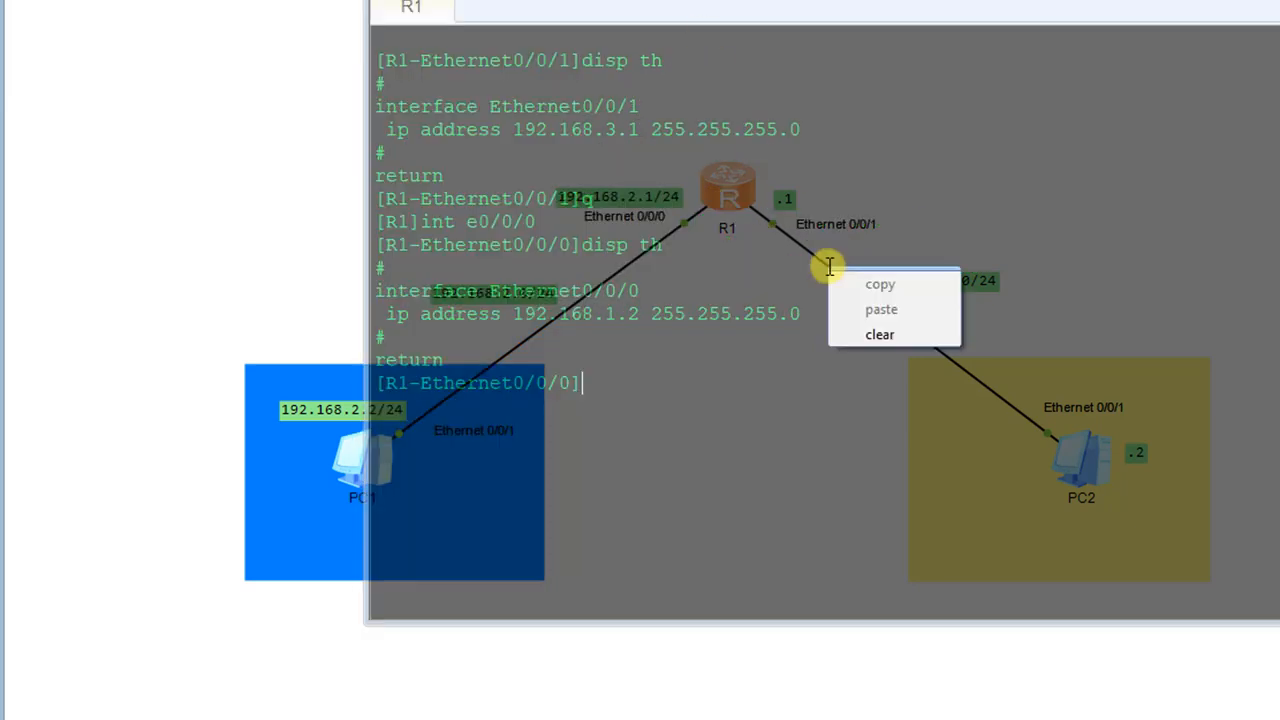
left_click(881, 334)
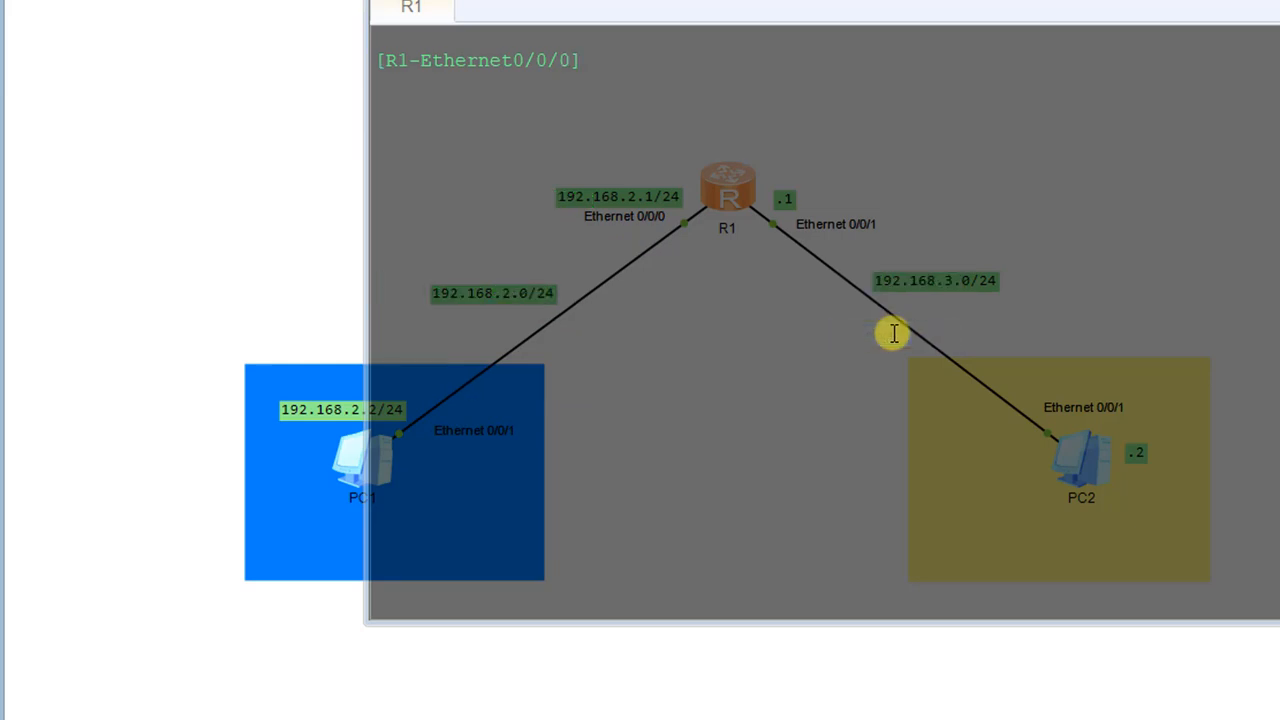
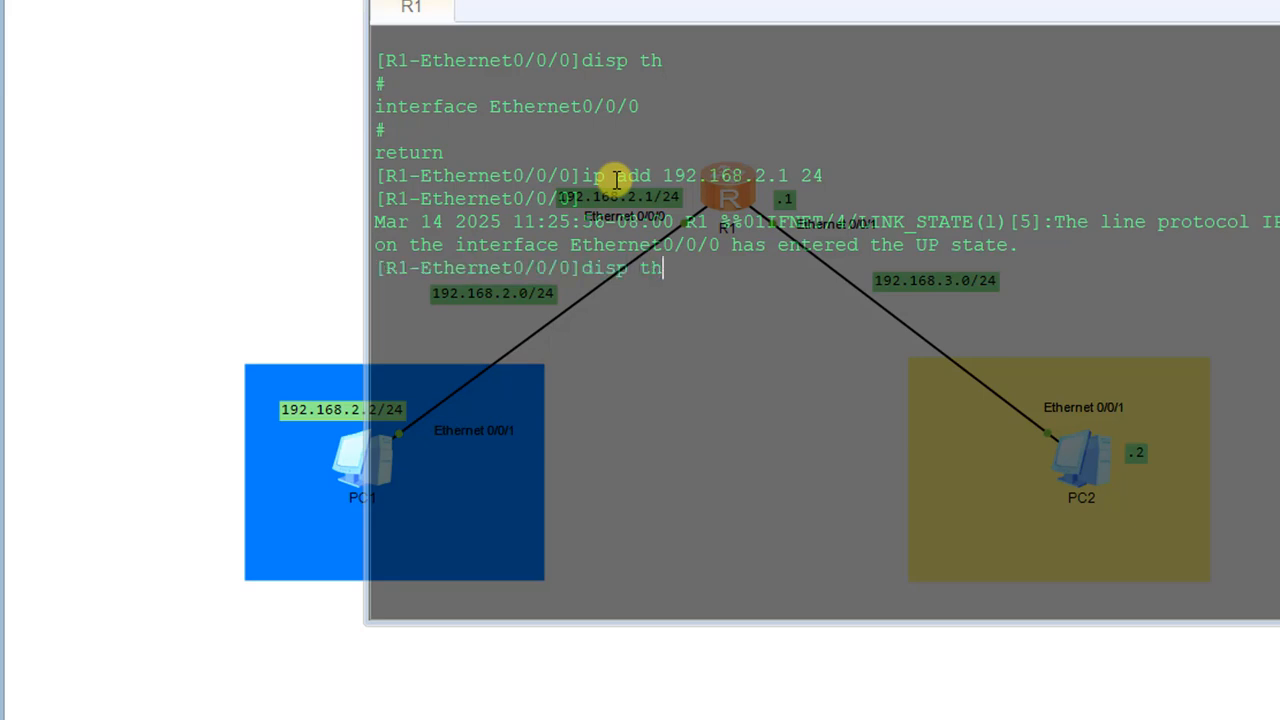
key("Return")
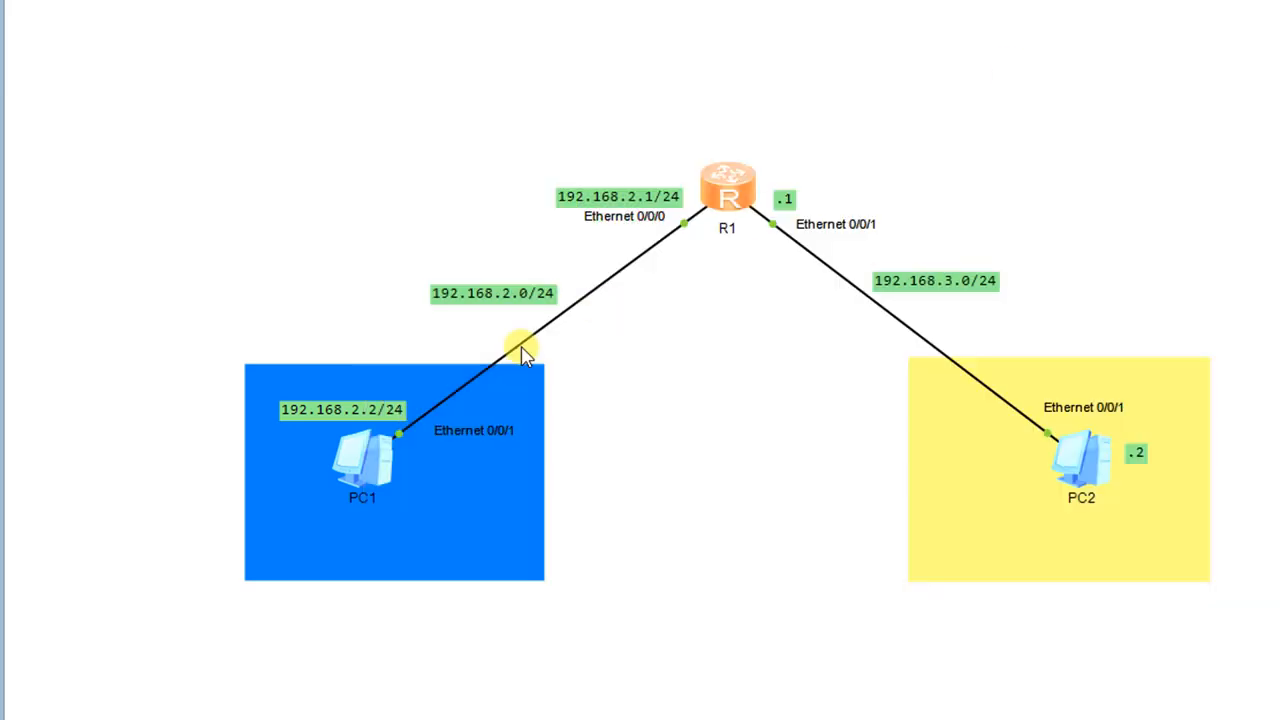
Reopen PC1's command line and ping PC2 at 192.168.3.2 again.
double_click(390, 457)
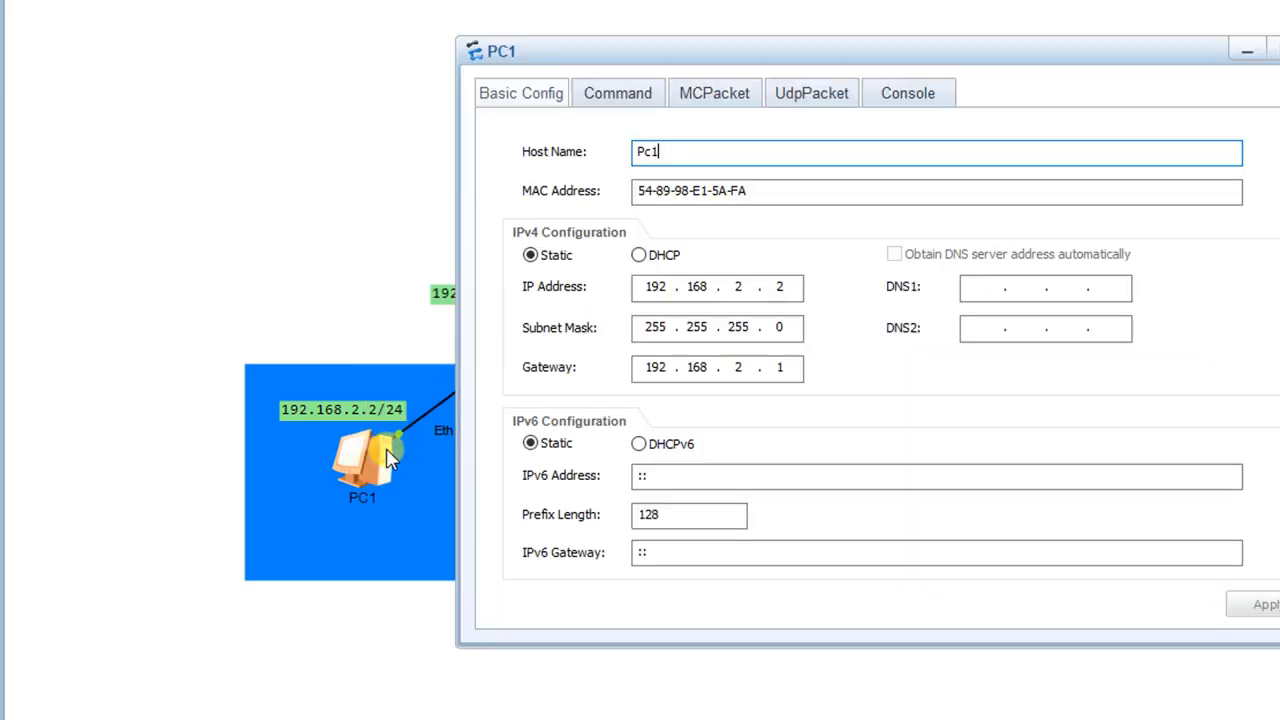
left_click(612, 95)
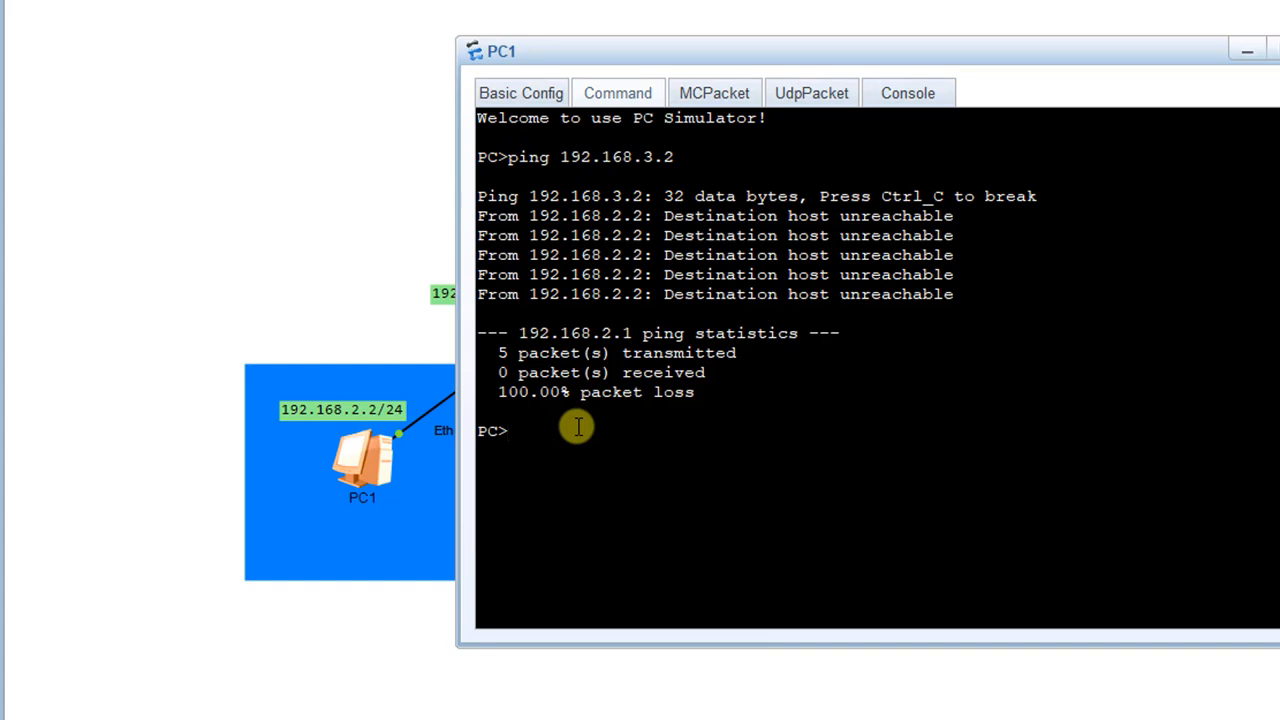
left_click_drag(571, 57, 557, 19)
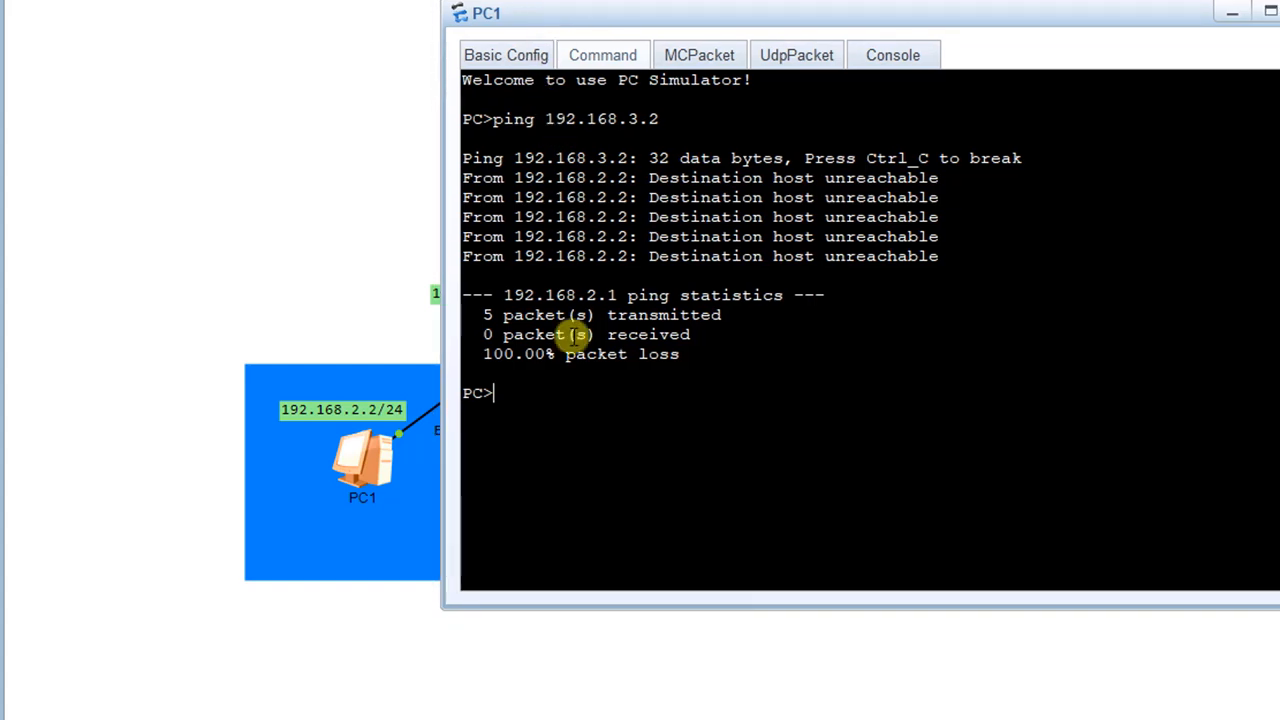
key("Up")
key("Return")
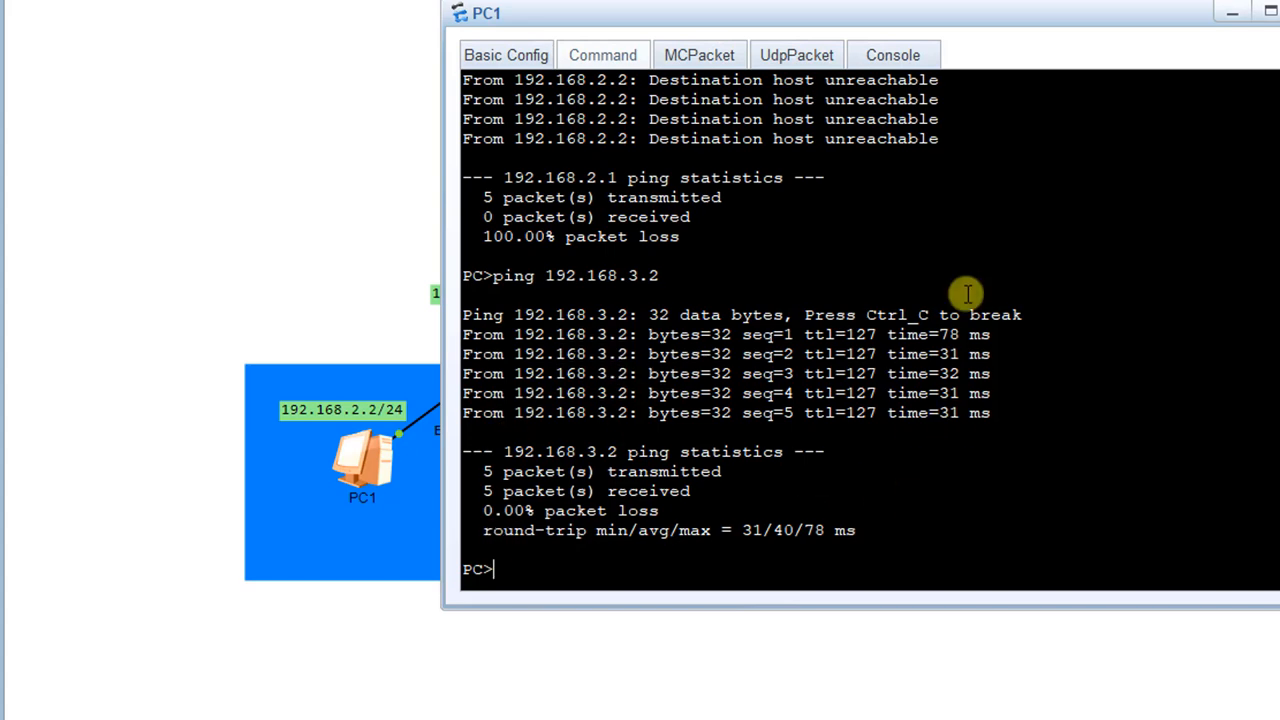
Examine the ping replies, response times and packet statistics in PC1's output, then return to the topology.
left_click_drag(476, 302, 887, 533)
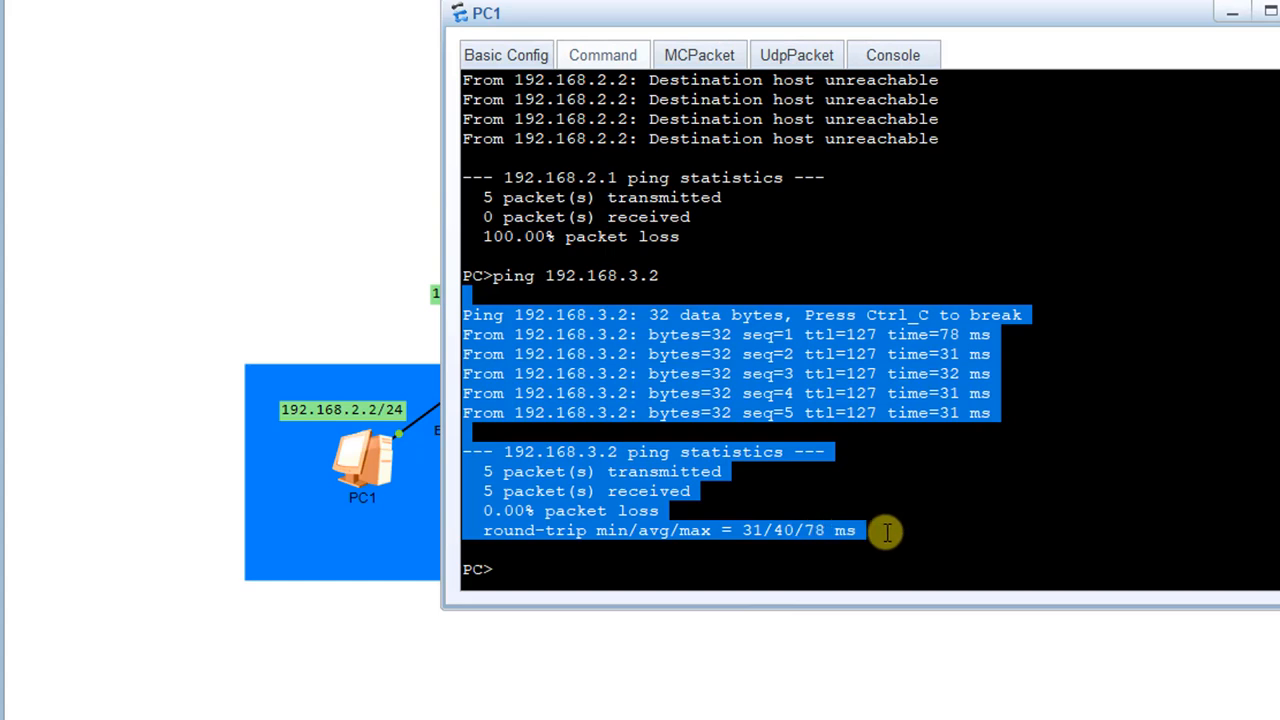
left_click(887, 533)
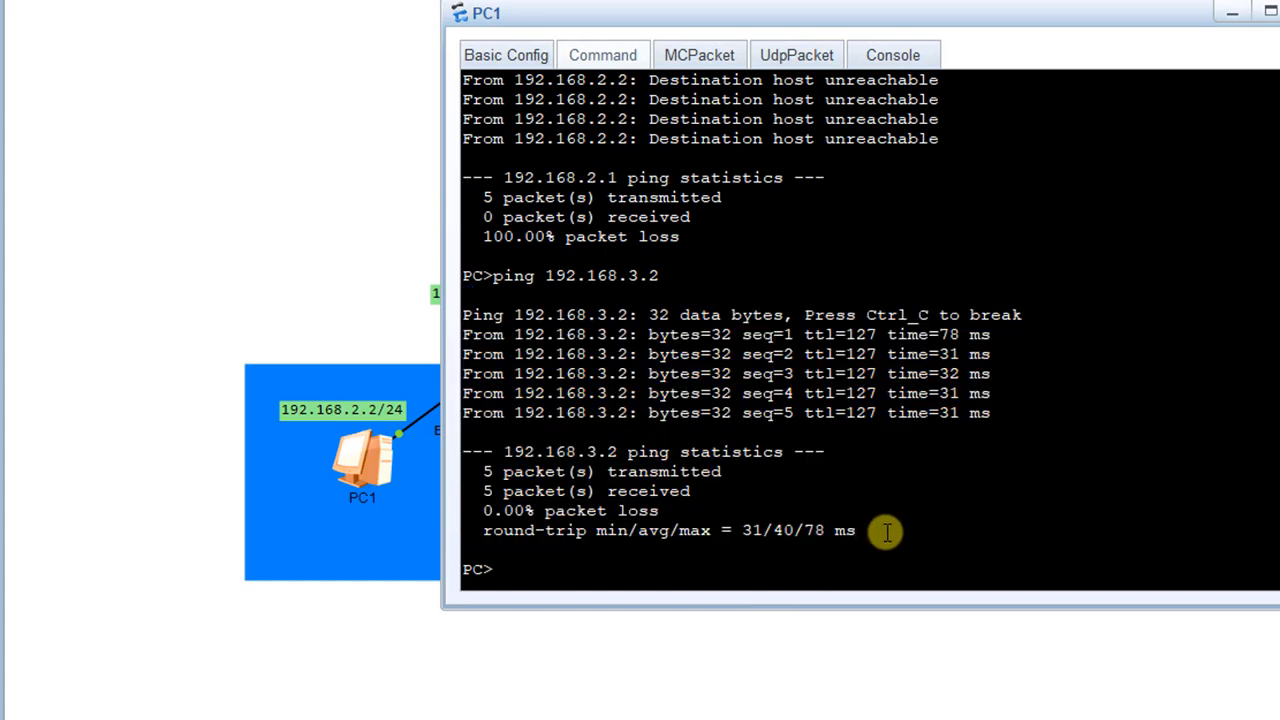
left_click_drag(887, 533, 458, 318)
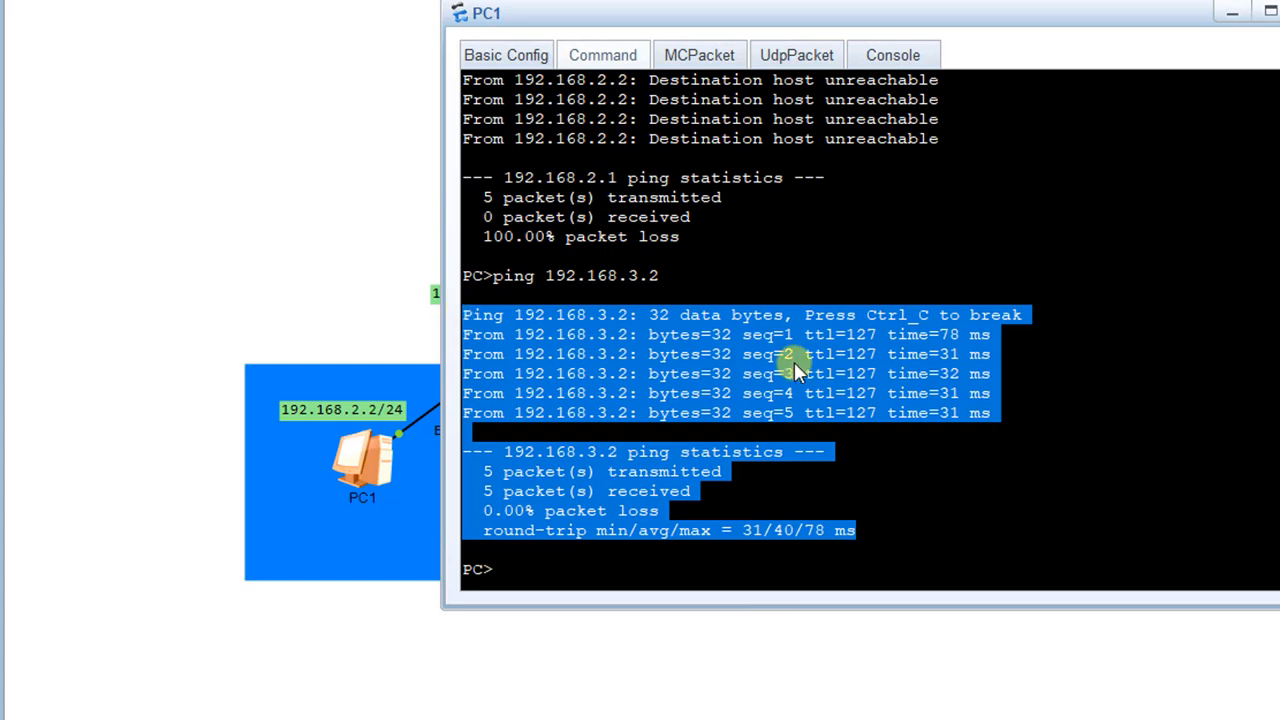
left_click(690, 348)
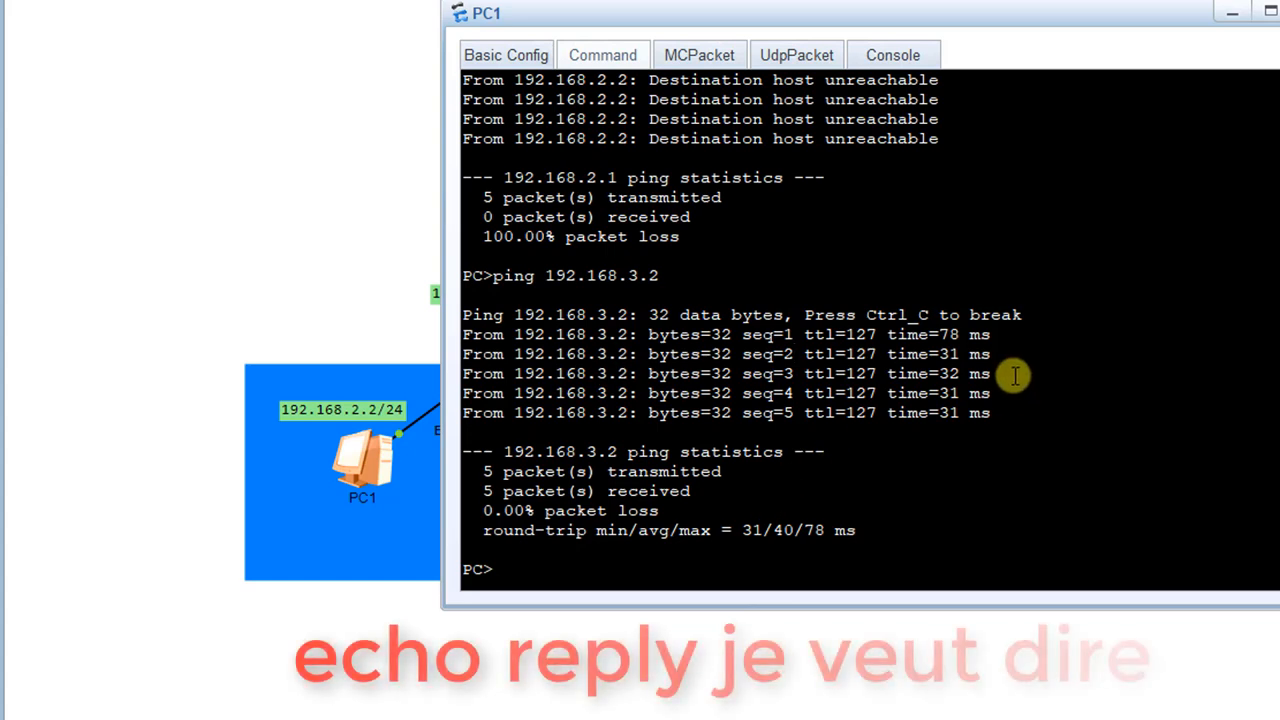
left_click_drag(888, 337, 986, 417)
left_click(990, 422)
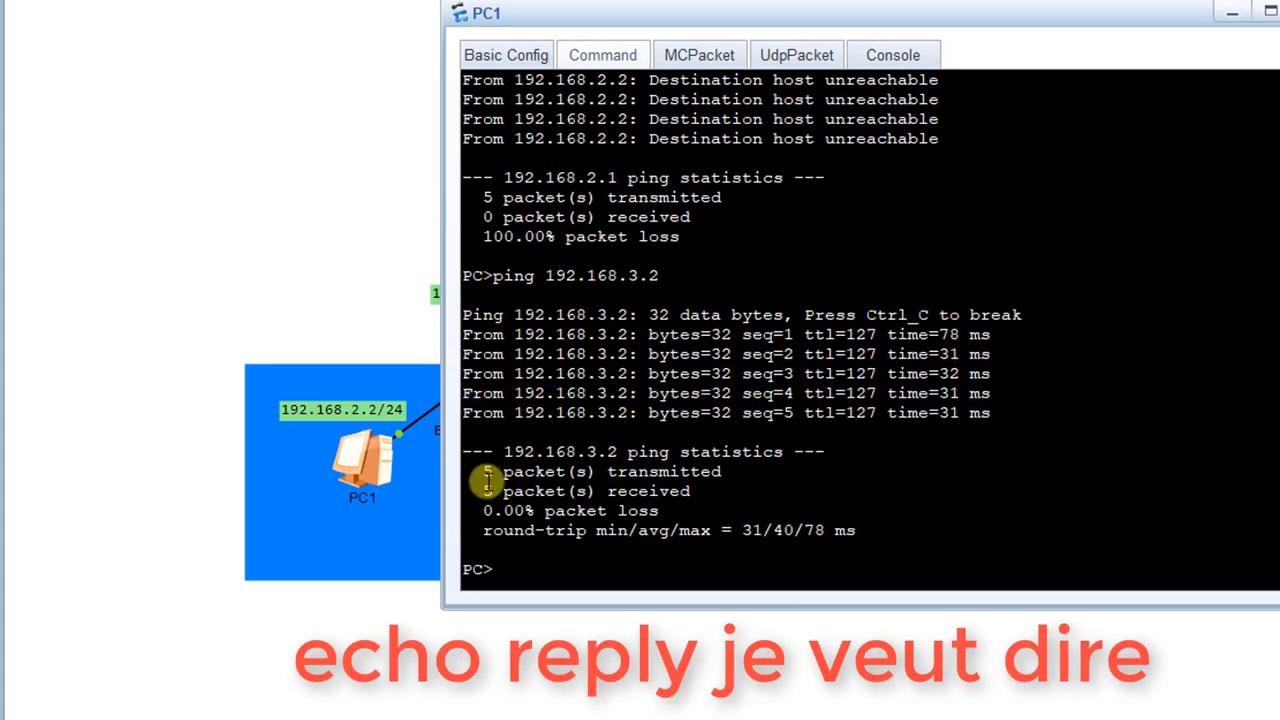
left_click(268, 254)
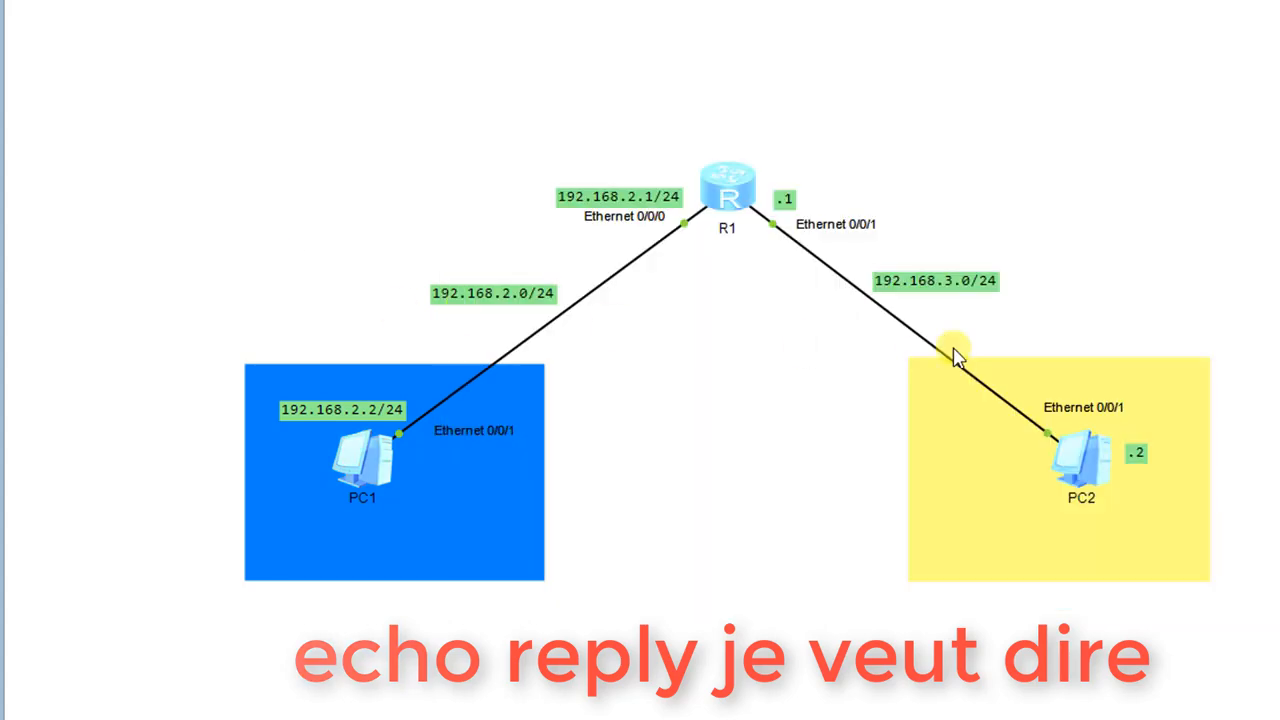
Open PC2's command line, ping PC1 at 192.168.2.2 and return to the topology.
double_click(1089, 470)
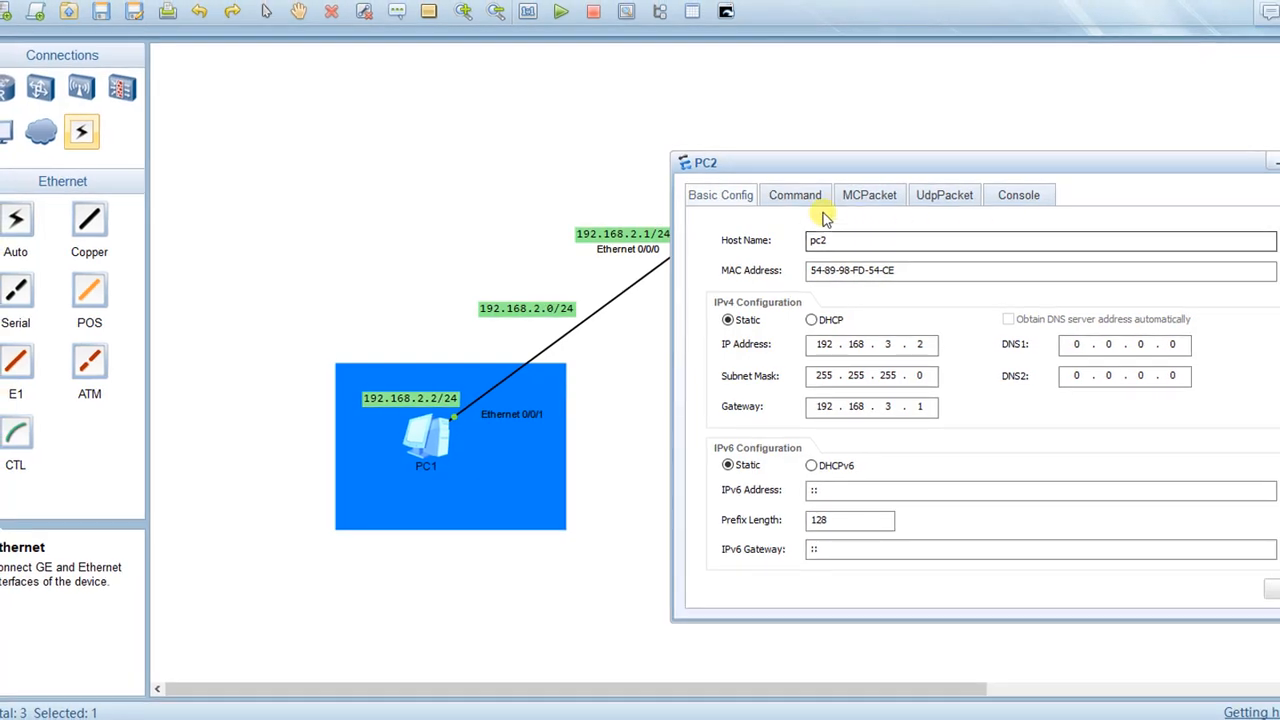
left_click(312, 218)
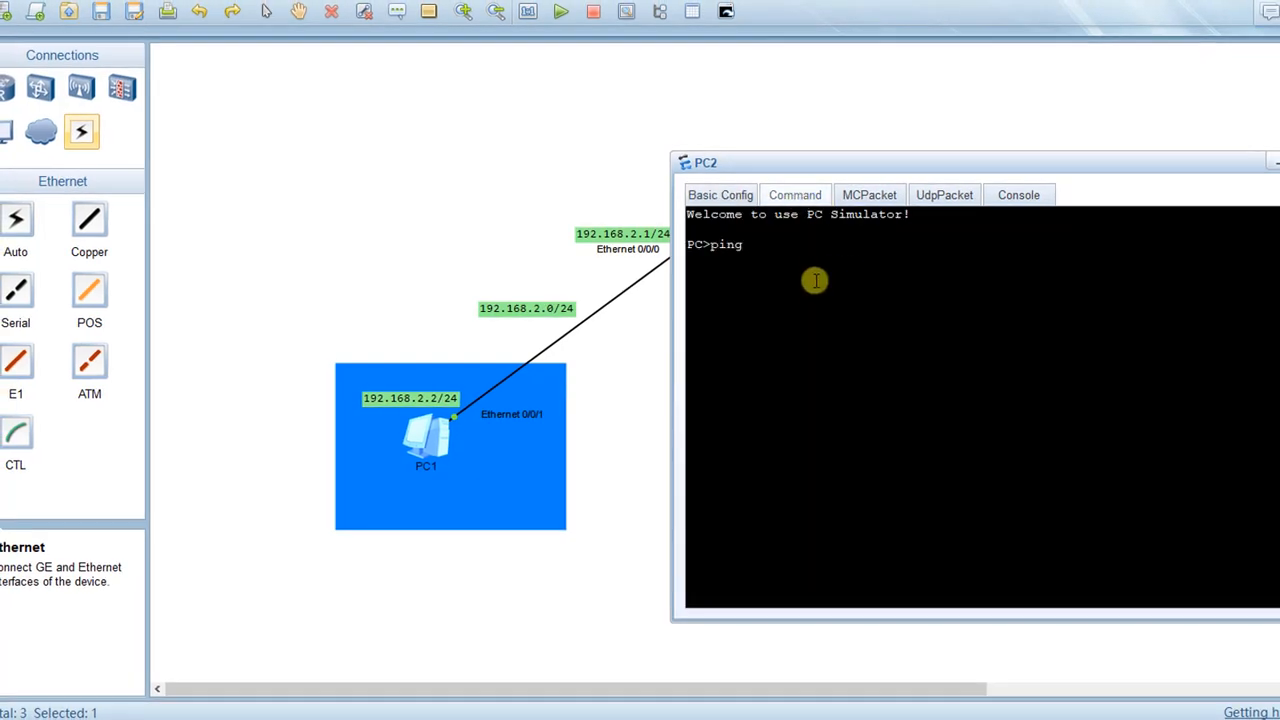
type("ping 192.1")
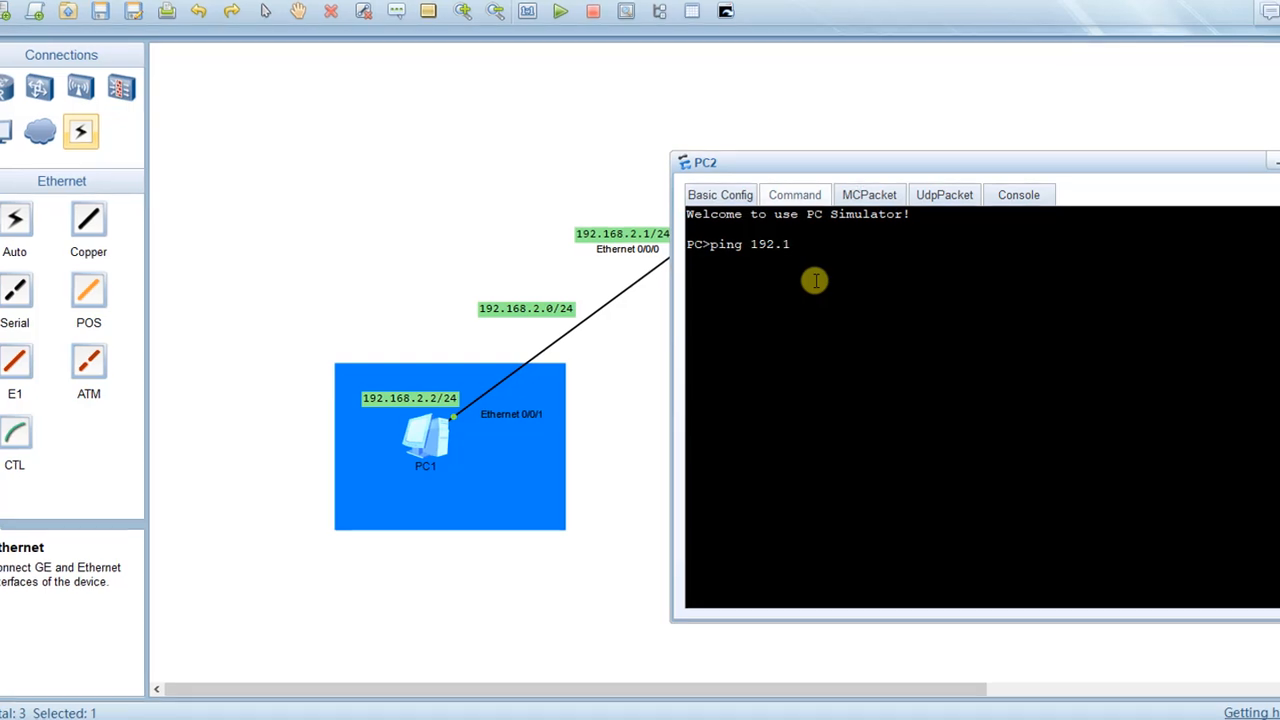
type("68.2.2")
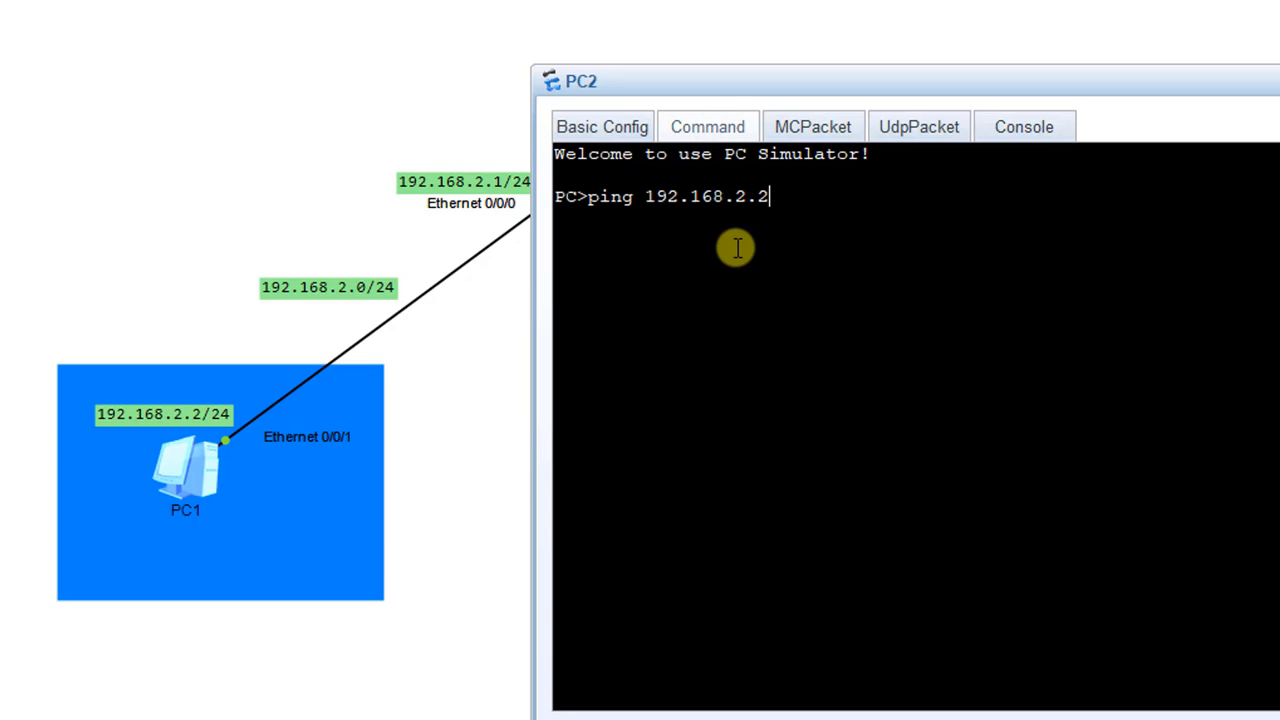
key("Return")
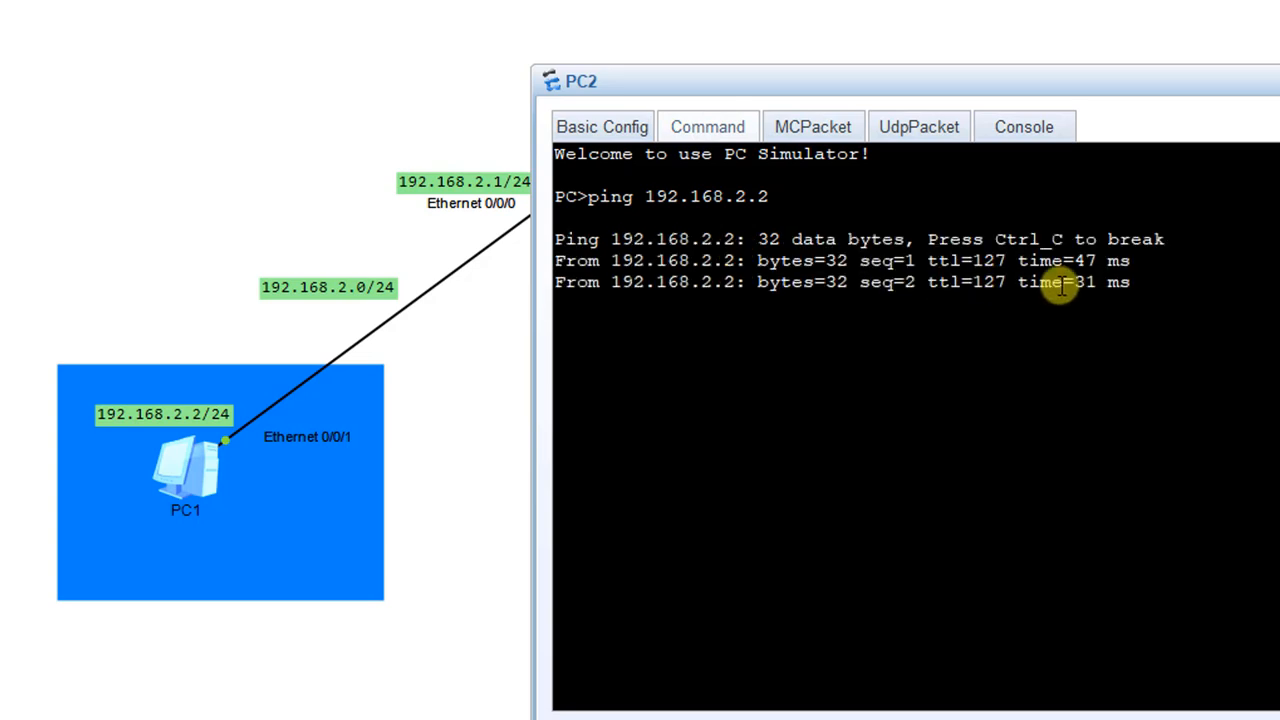
left_click(468, 437)
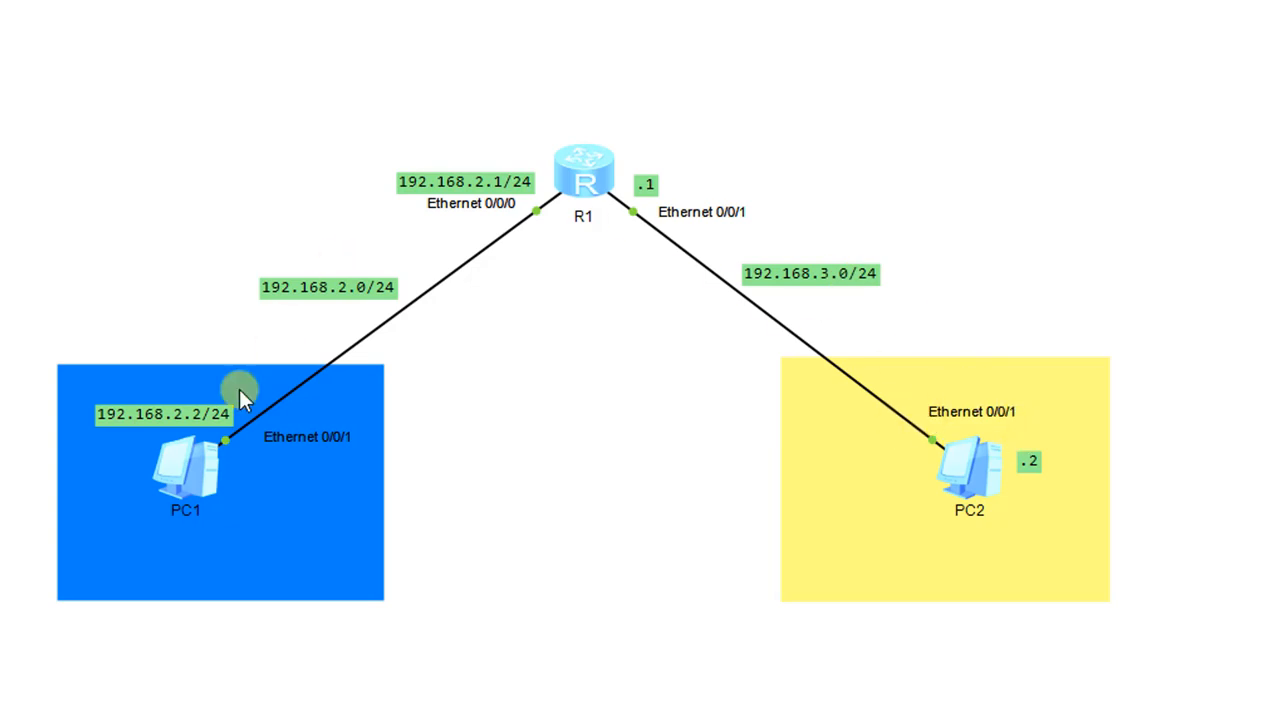
Start a data capture on PC1's Ethernet 0/0/1 port and place the Wireshark window side by side with eNSP.
right_click(228, 448)
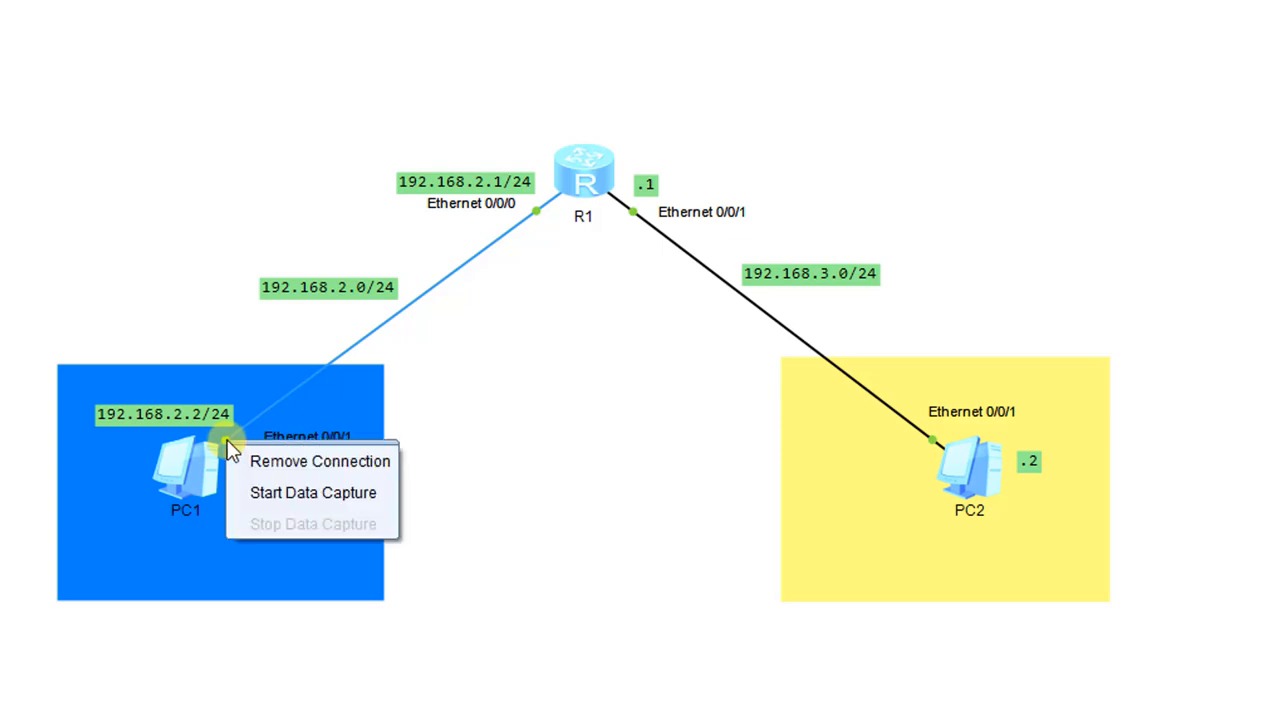
left_click(352, 505)
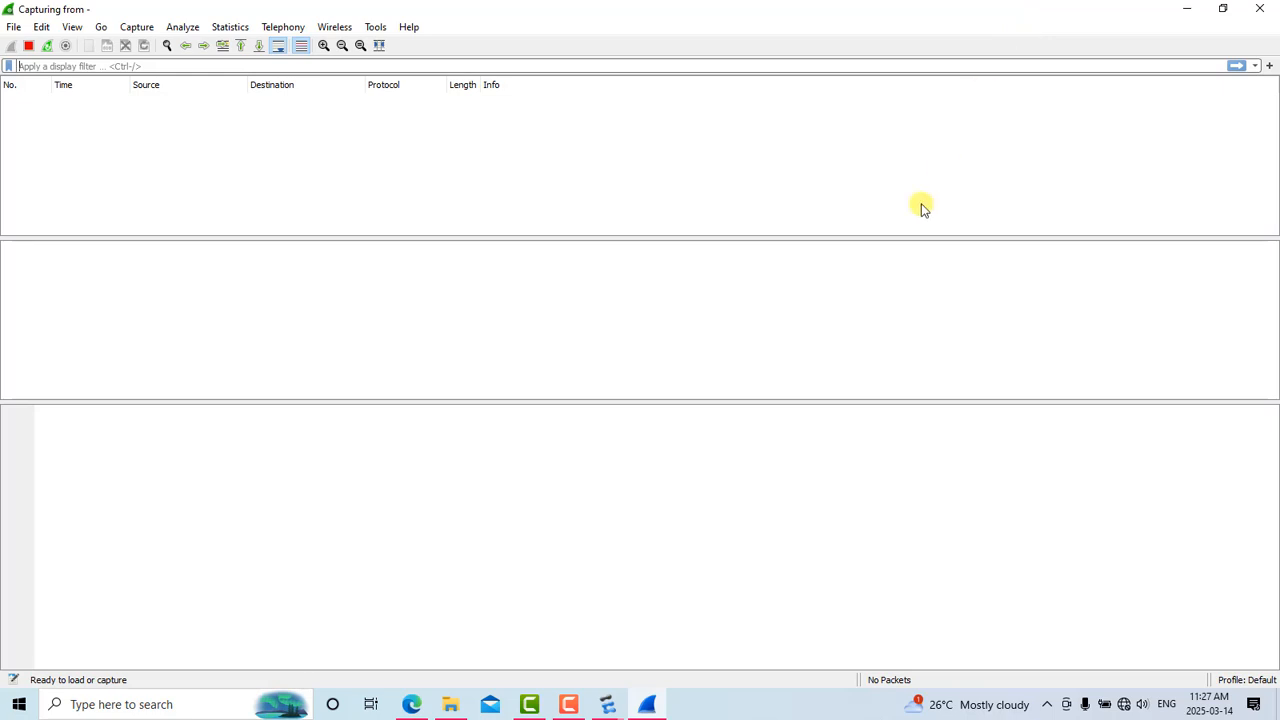
key("super+Right")
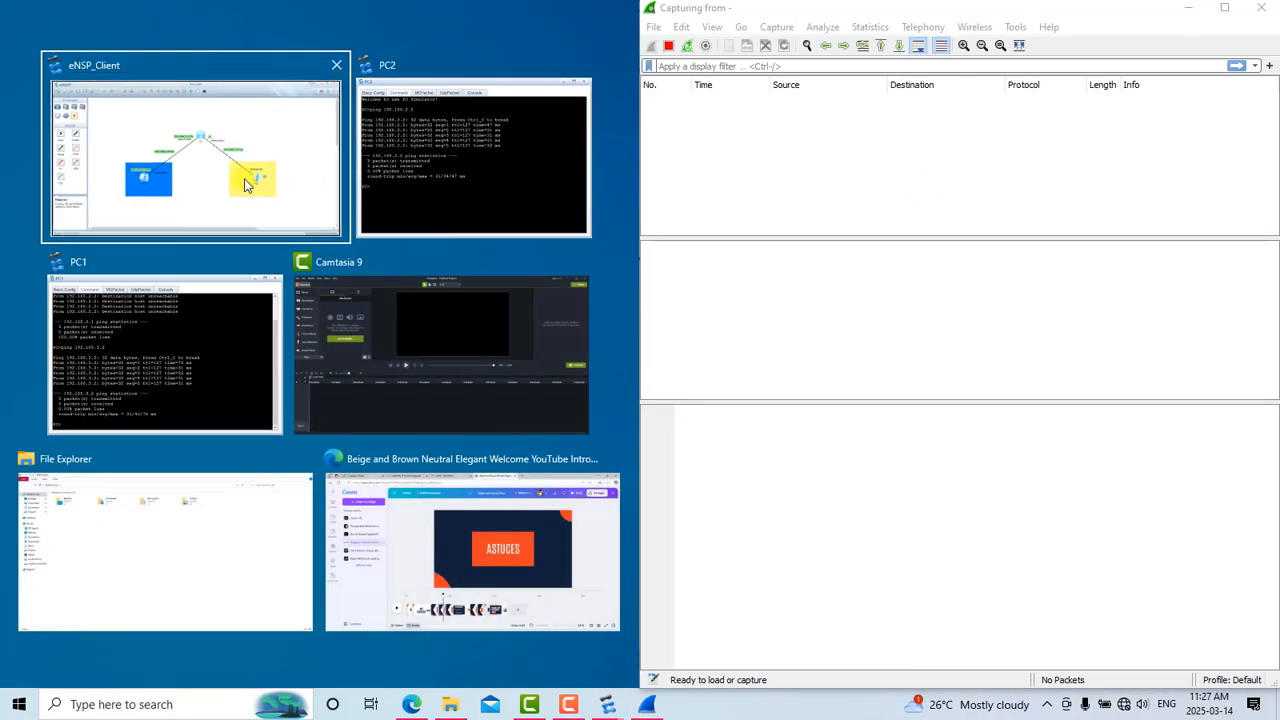
left_click(247, 185)
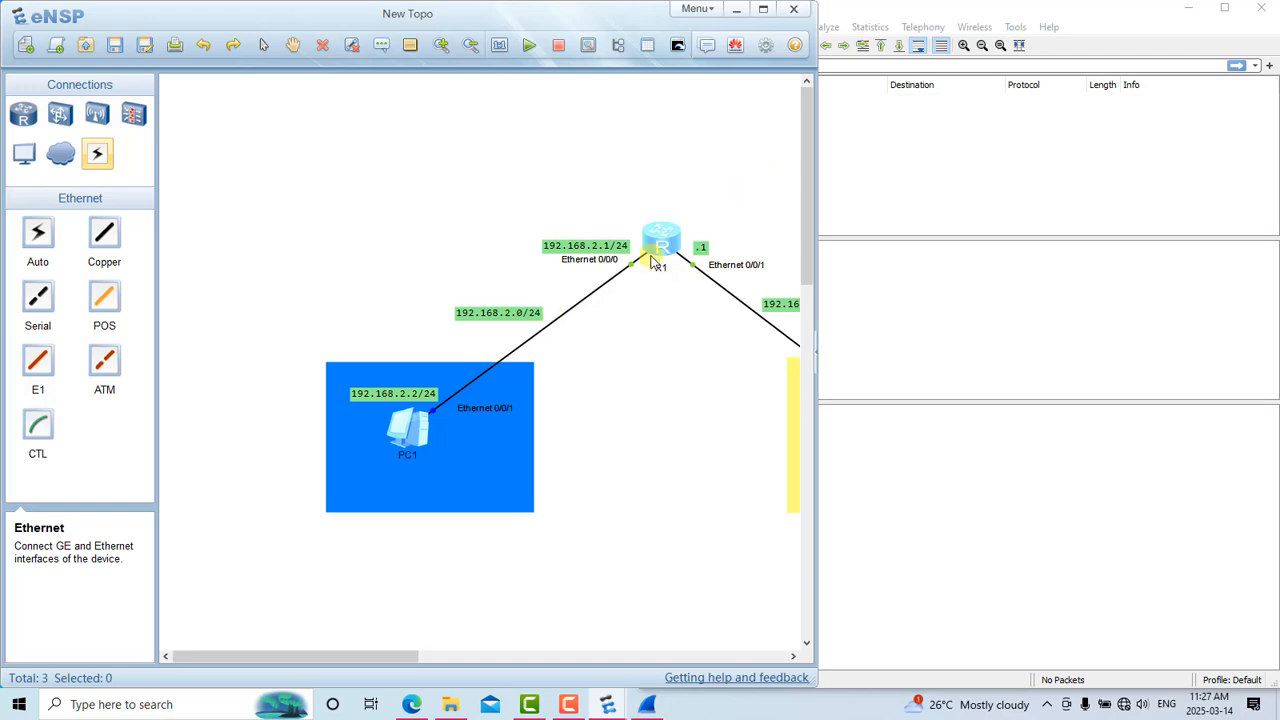
Ping 192.168.3.2 from PC1 during the capture and examine the captured ICMP requests and replies in the enlarged Wireshark window.
double_click(416, 424)
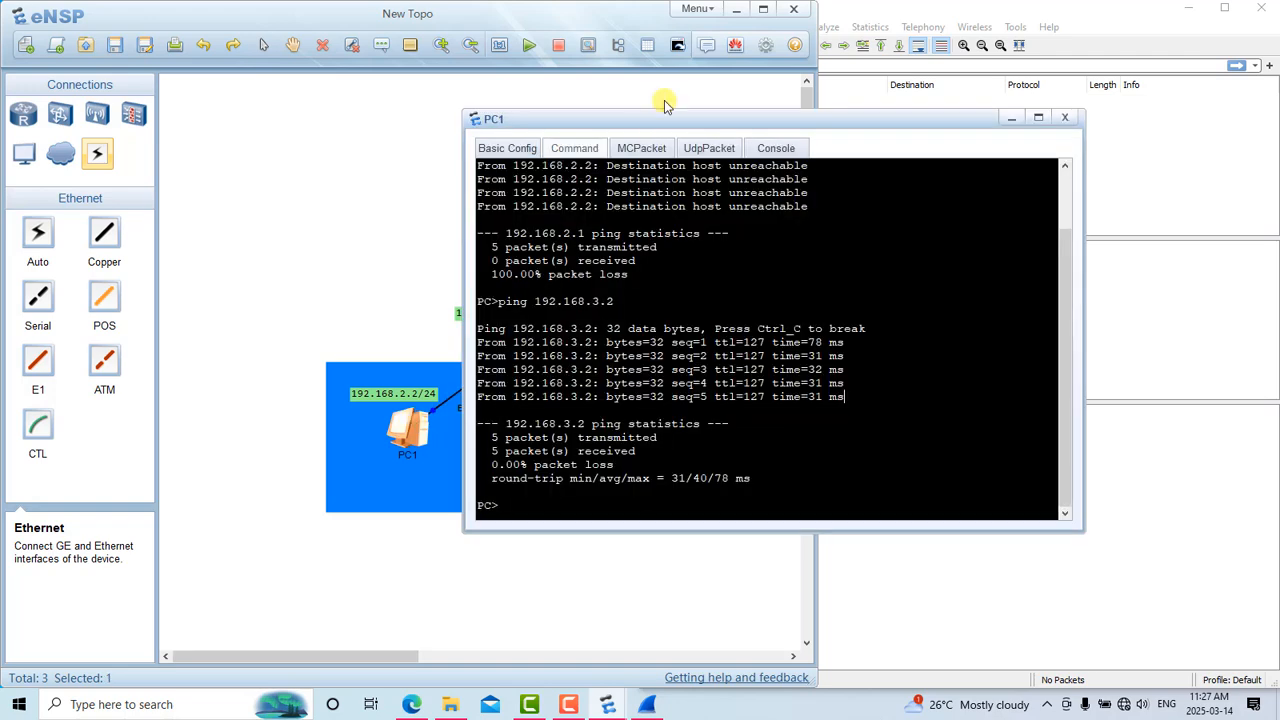
left_click_drag(666, 114, 243, 103)
key("Up")
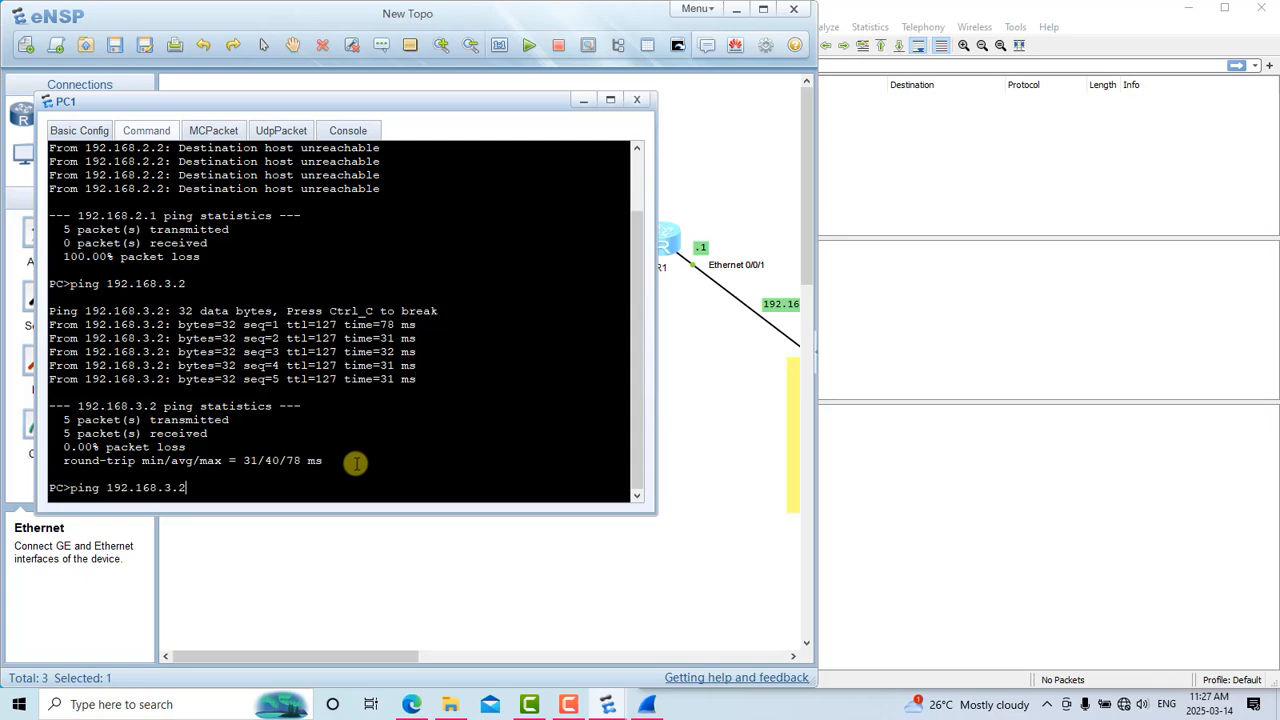
key("Return")
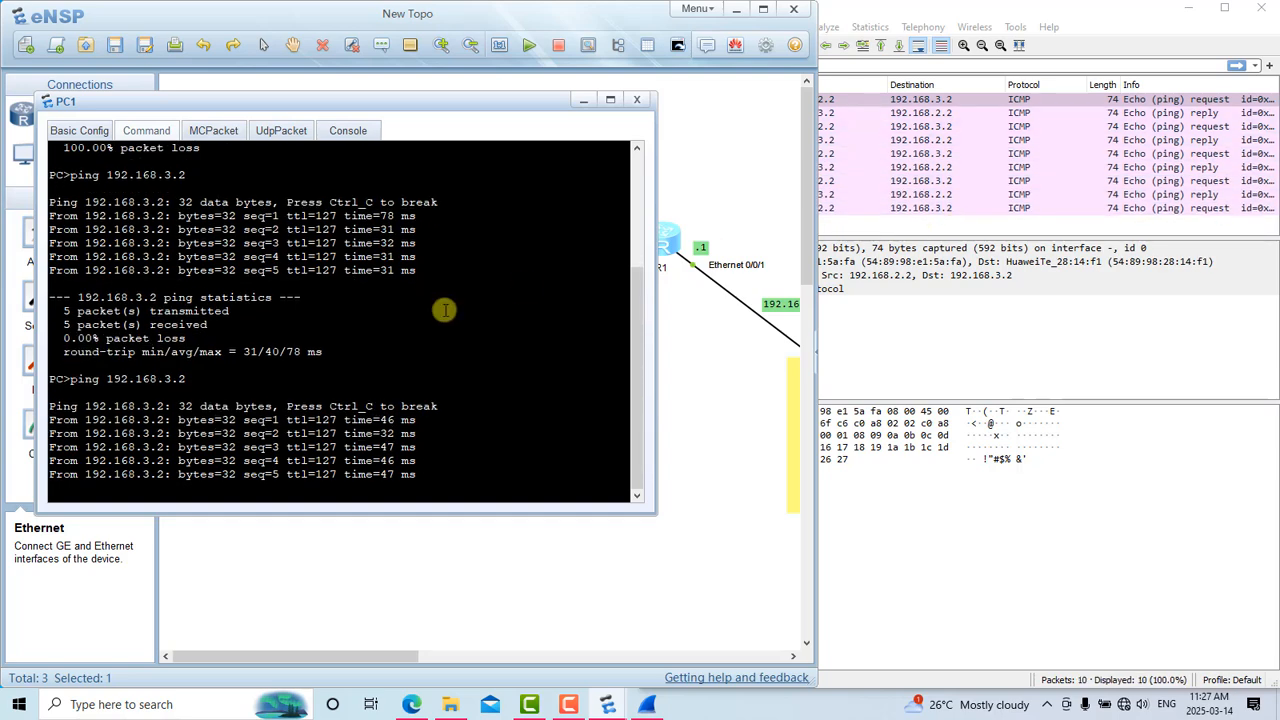
left_click(706, 384)
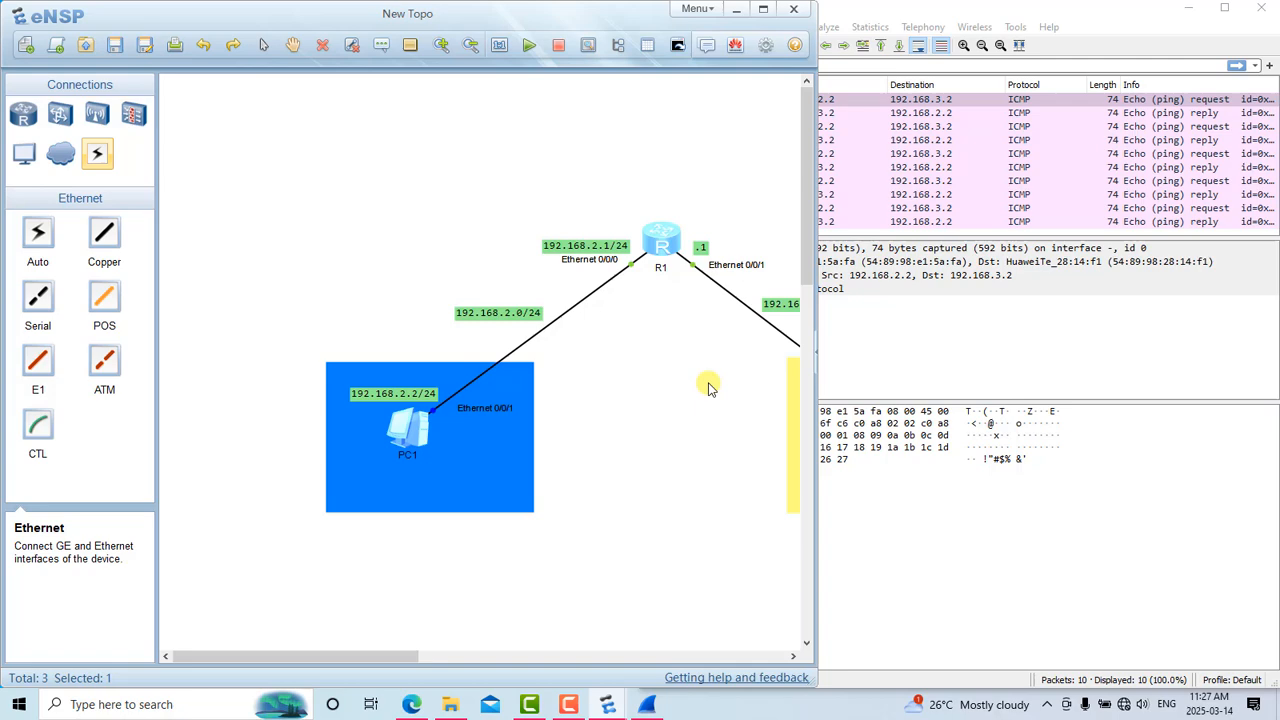
left_click(1224, 8)
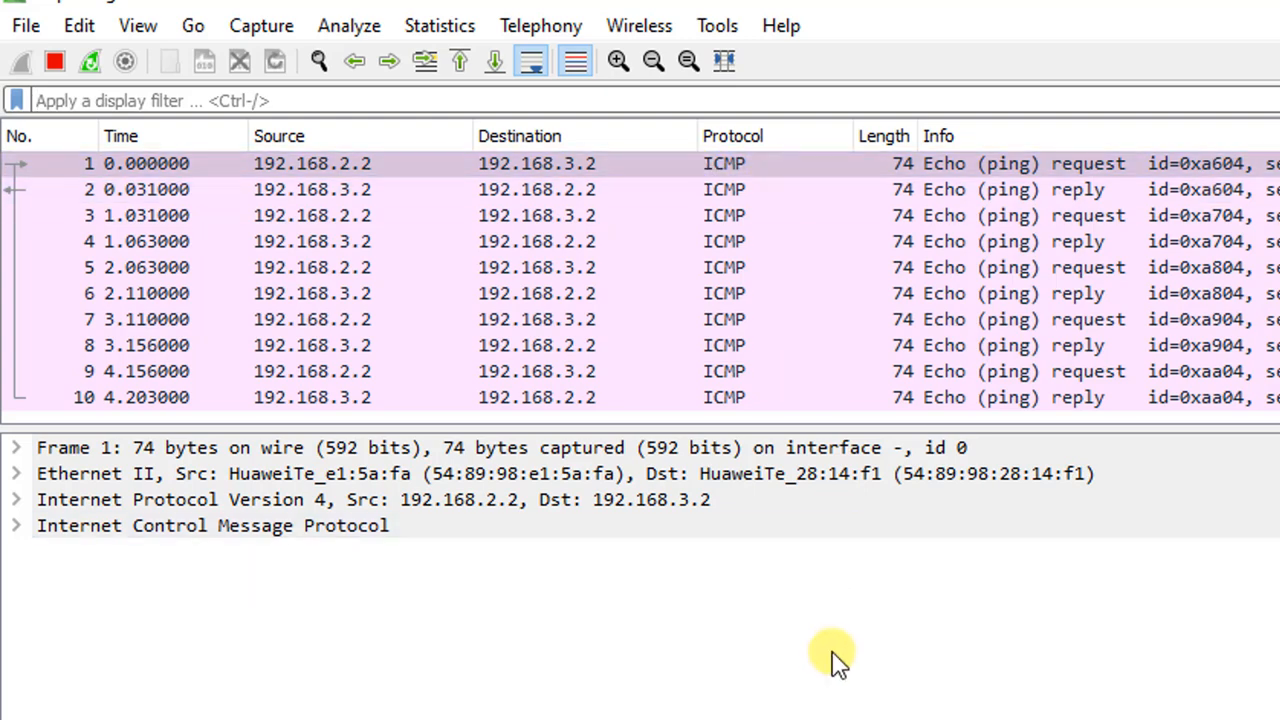
key("ctrl+slash")
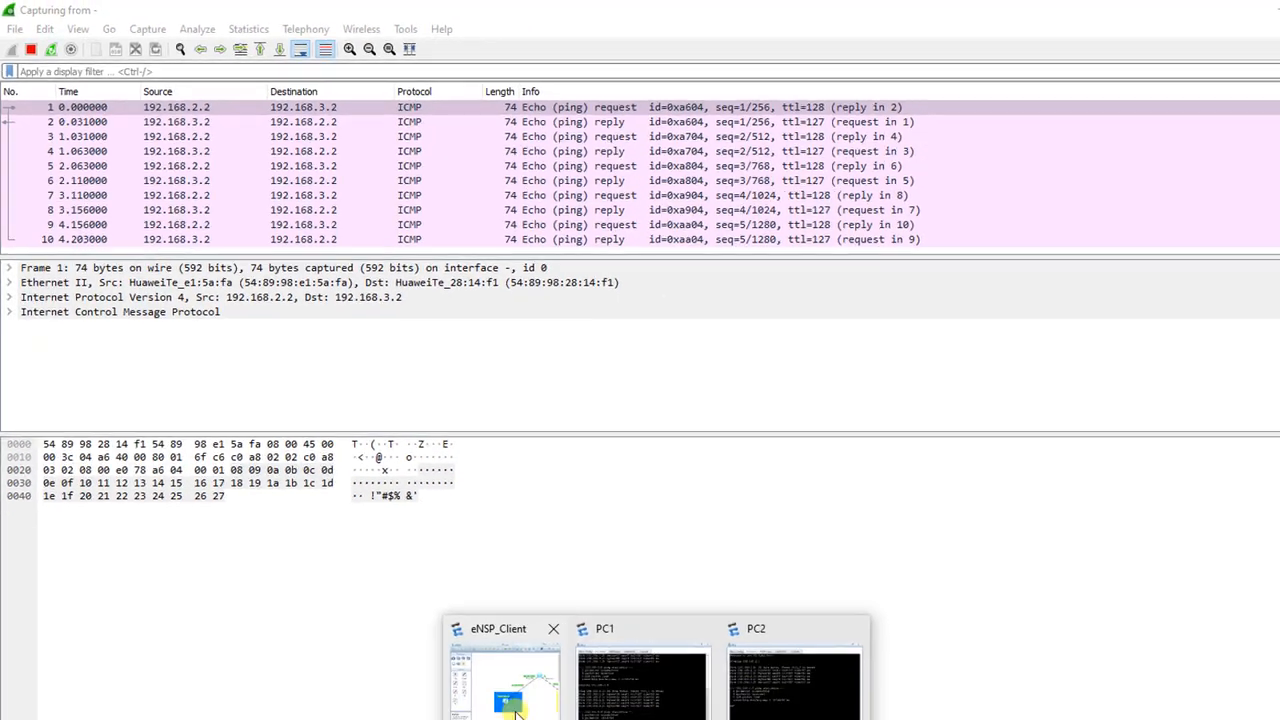
Switch back to eNSP and display PC1's ARP table with arp -a.
left_click(530, 695)
double_click(443, 462)
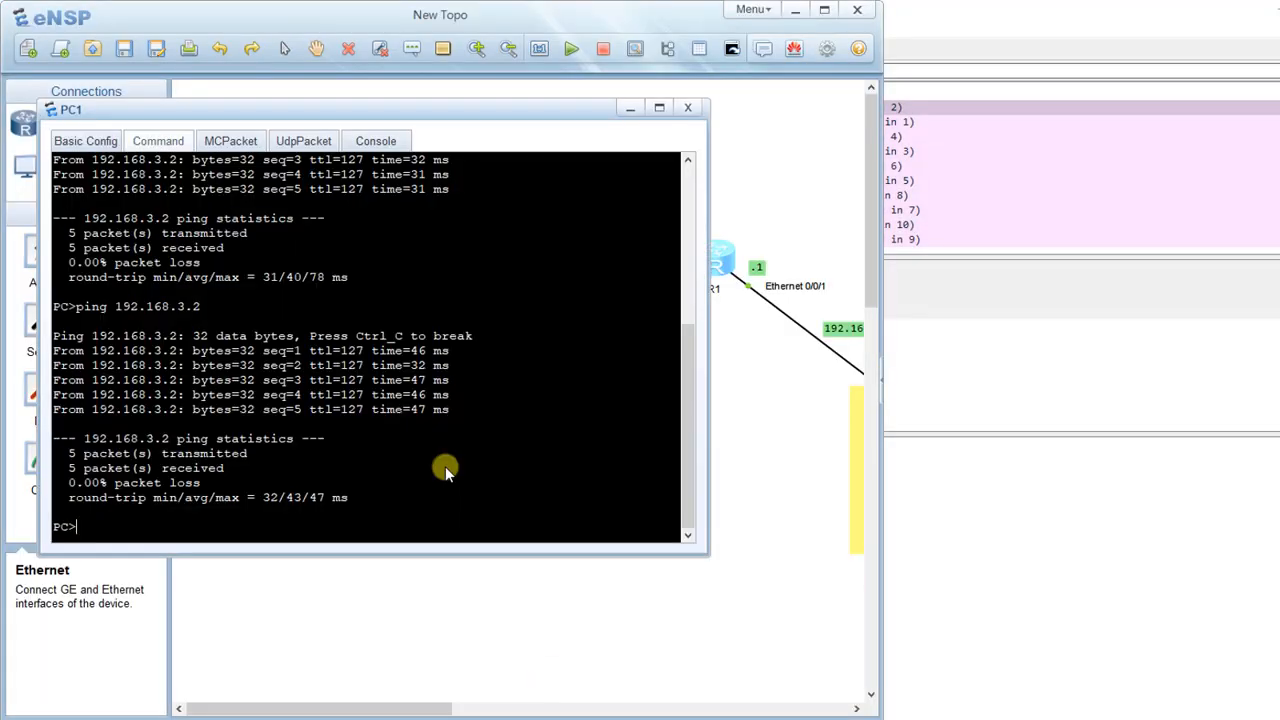
left_click(288, 524)
type("arp -a")
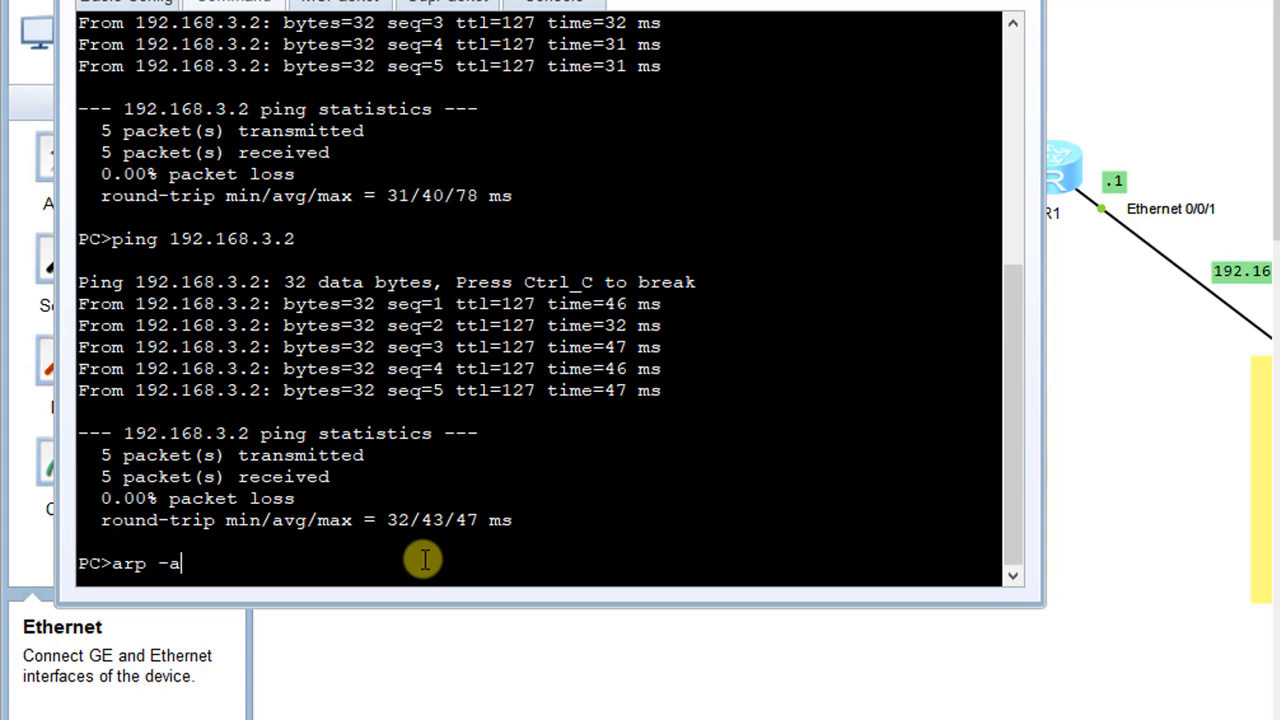
key("Return")
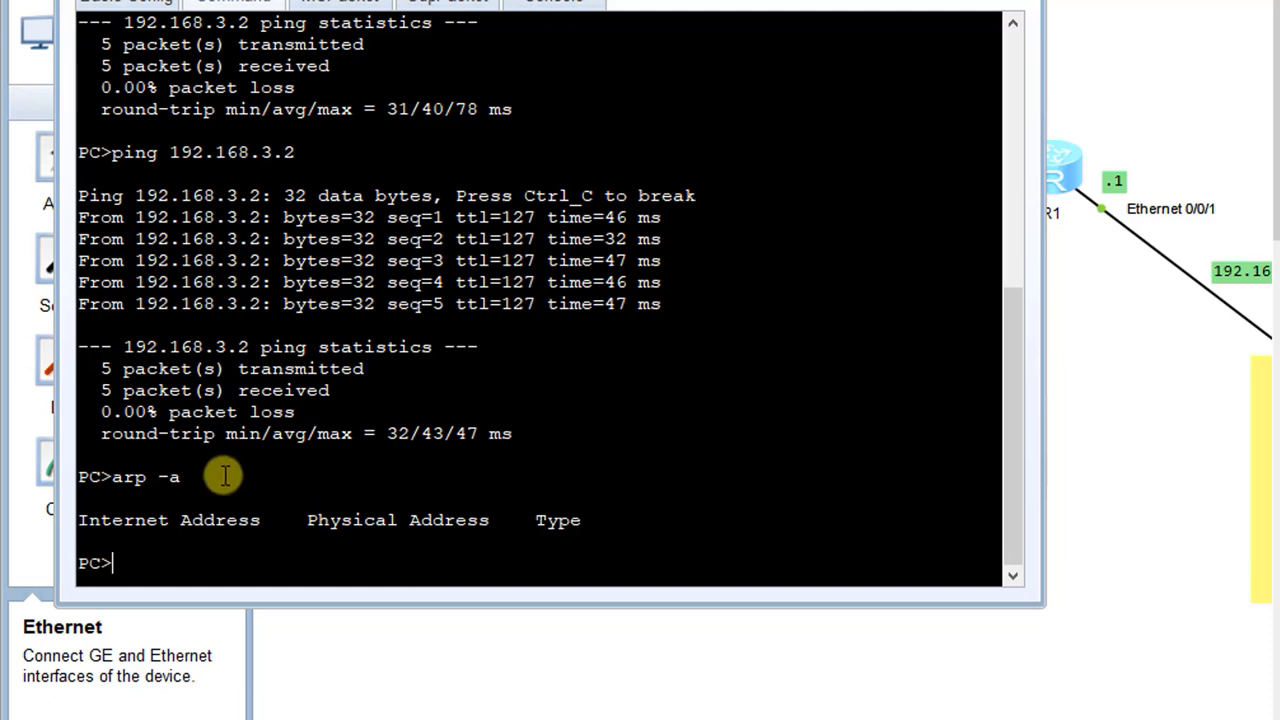
Ping 192.168.3.2 from PC1 again and redisplay PC1's ARP table with arp -a.
left_click_drag(187, 476, 112, 476)
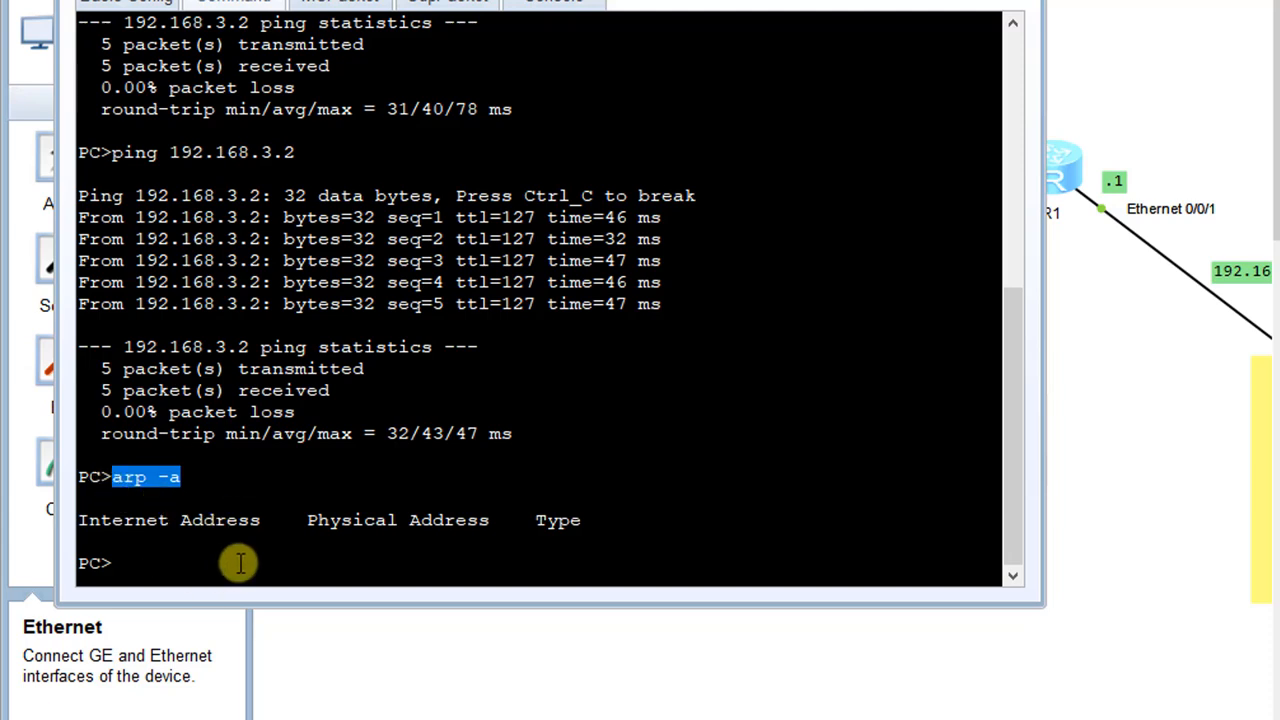
left_click(171, 560)
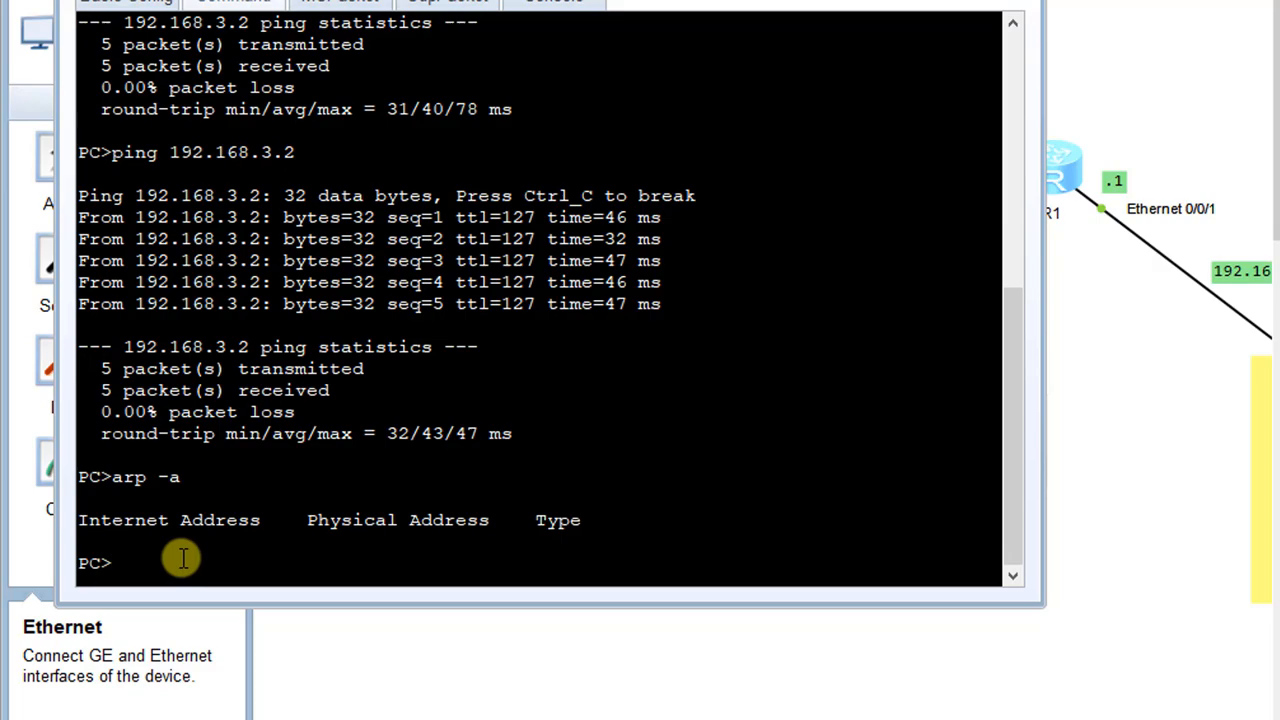
key("Up")
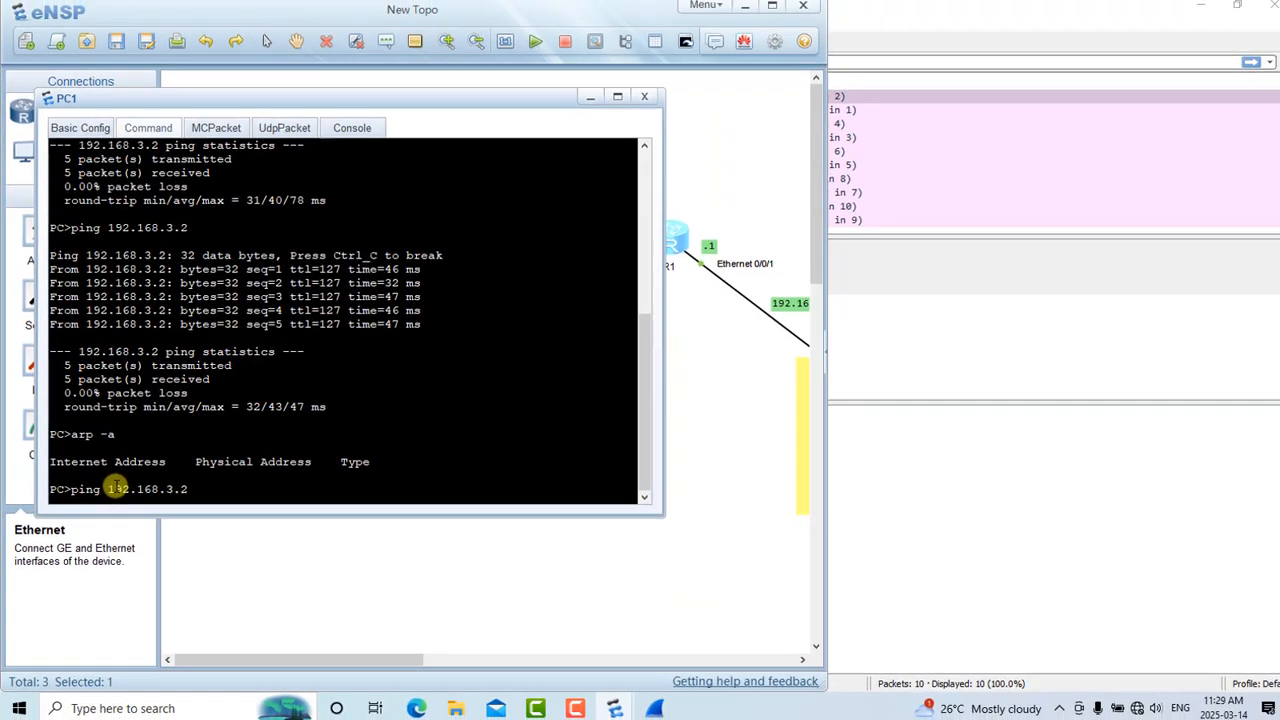
key("Return")
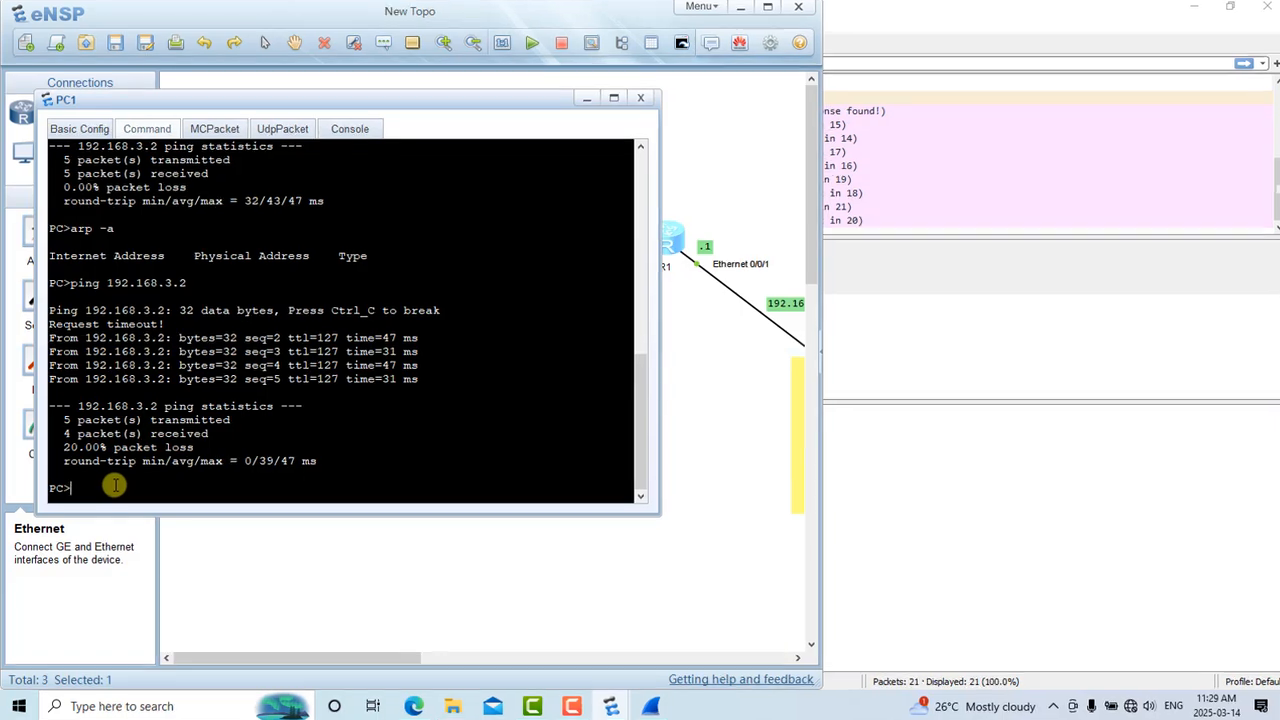
key("Up")
key("Up")
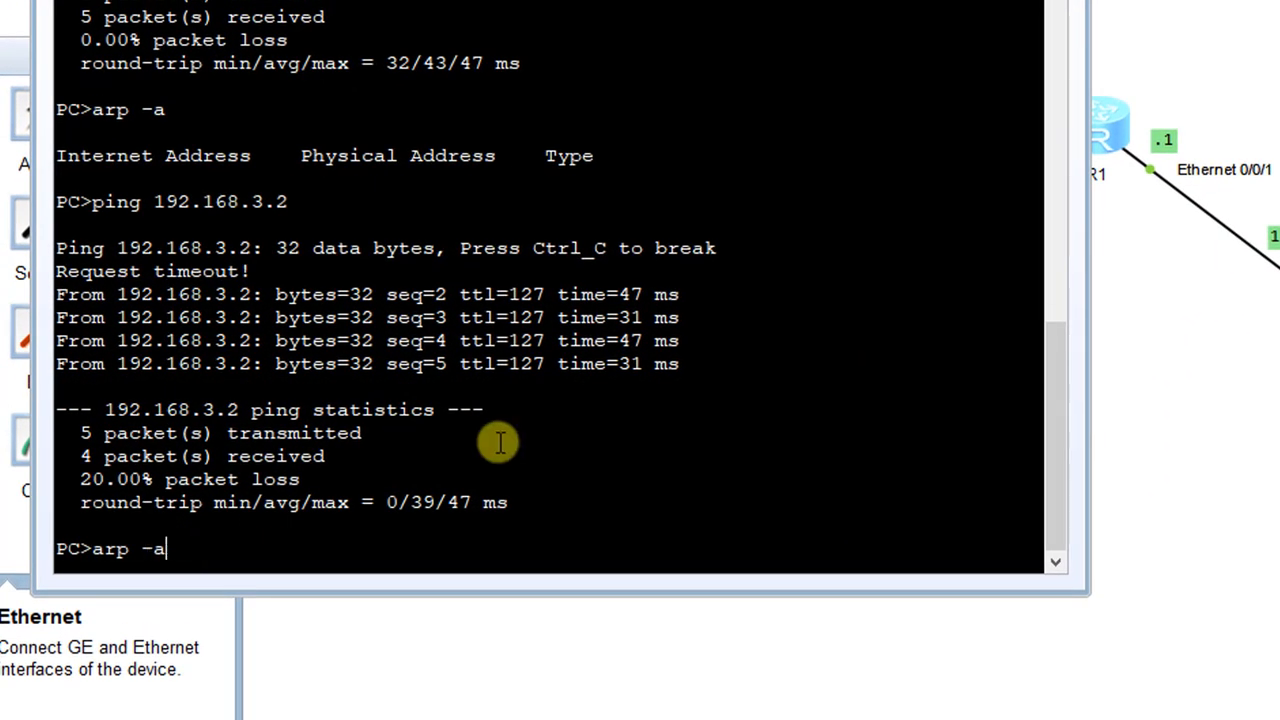
key("Return")
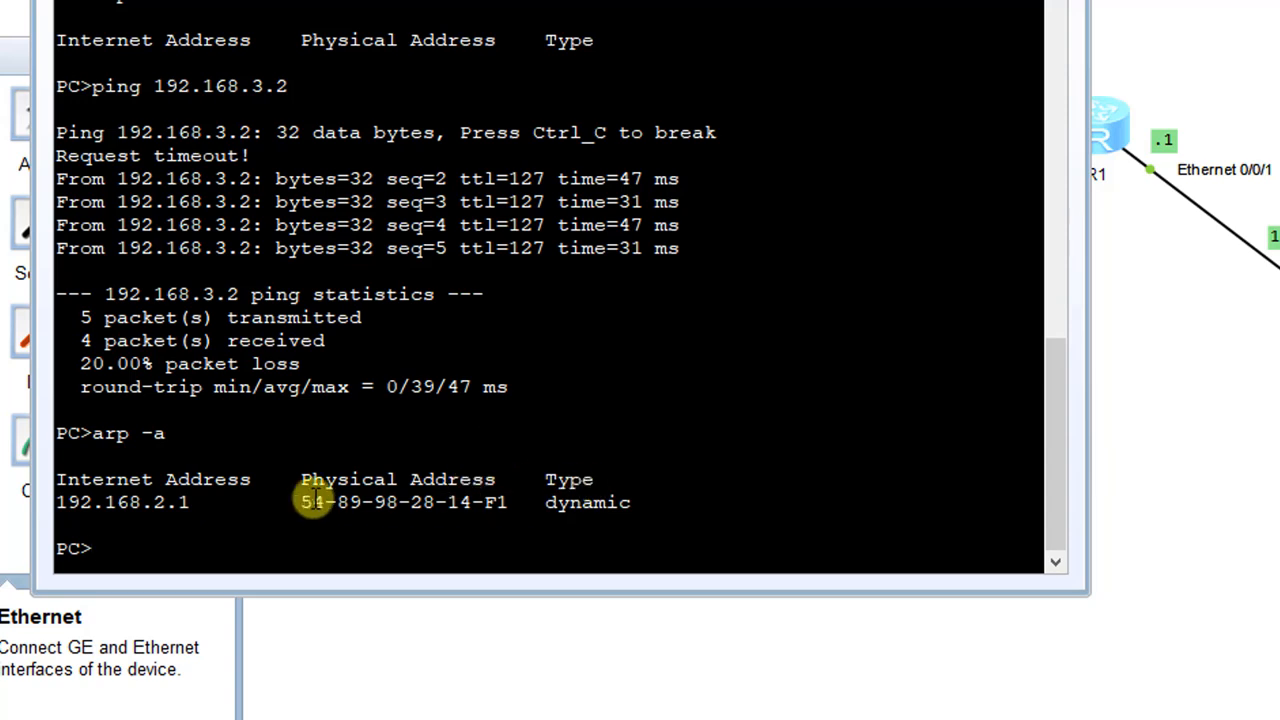
Examine the IP address, physical address and type in PC1's ARP table, relate them to R1, and return to the topology.
left_click_drag(202, 500, 52, 507)
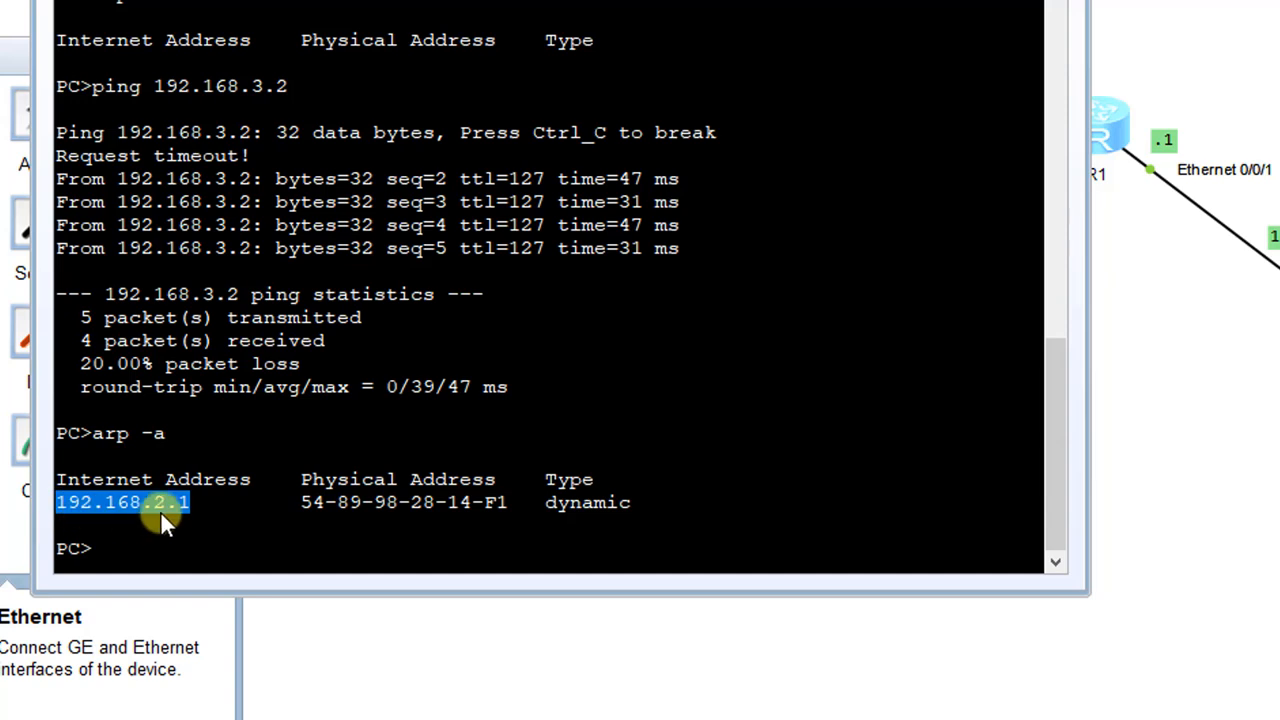
left_click(204, 512)
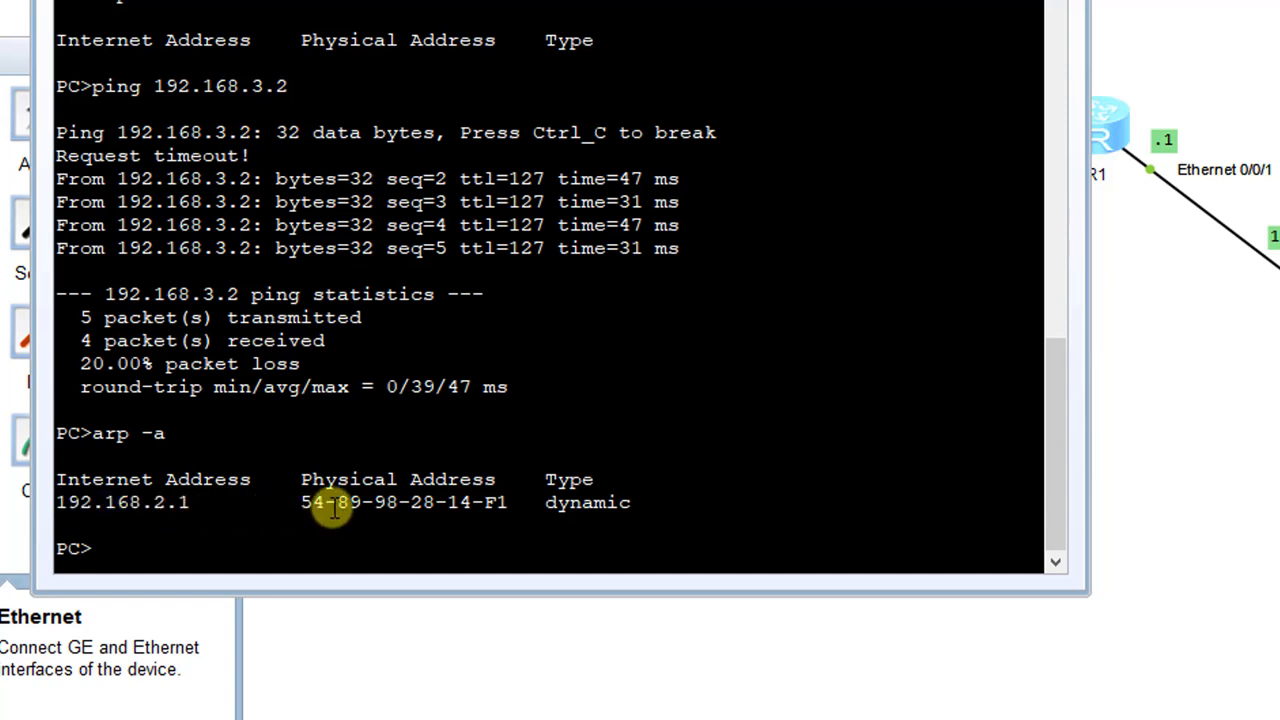
left_click_drag(301, 503, 466, 504)
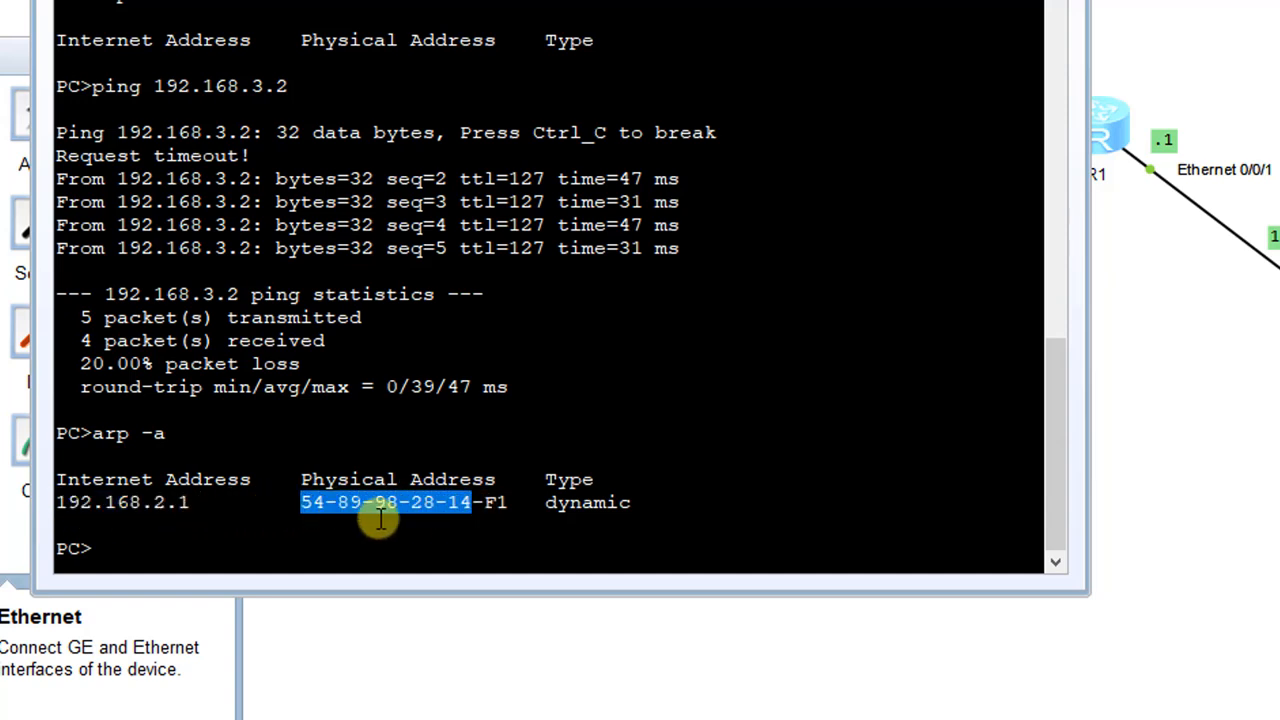
left_click(312, 520)
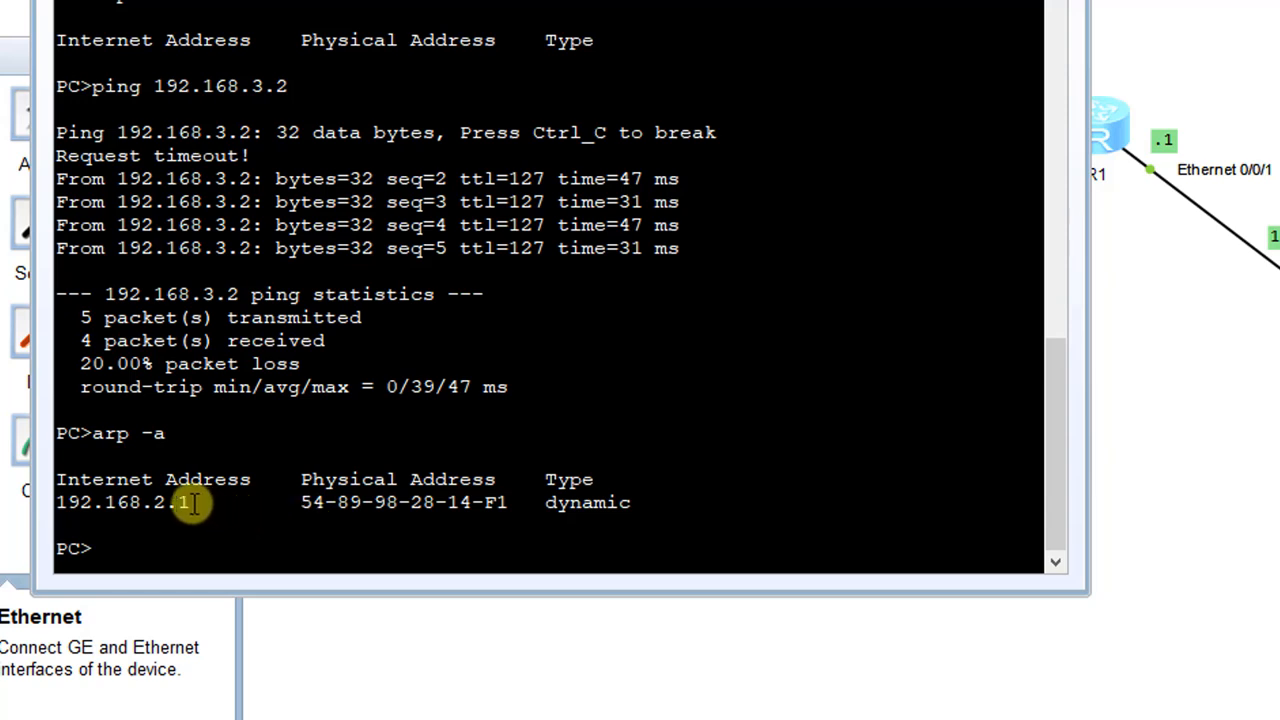
left_click_drag(182, 503, 58, 503)
left_click(163, 534)
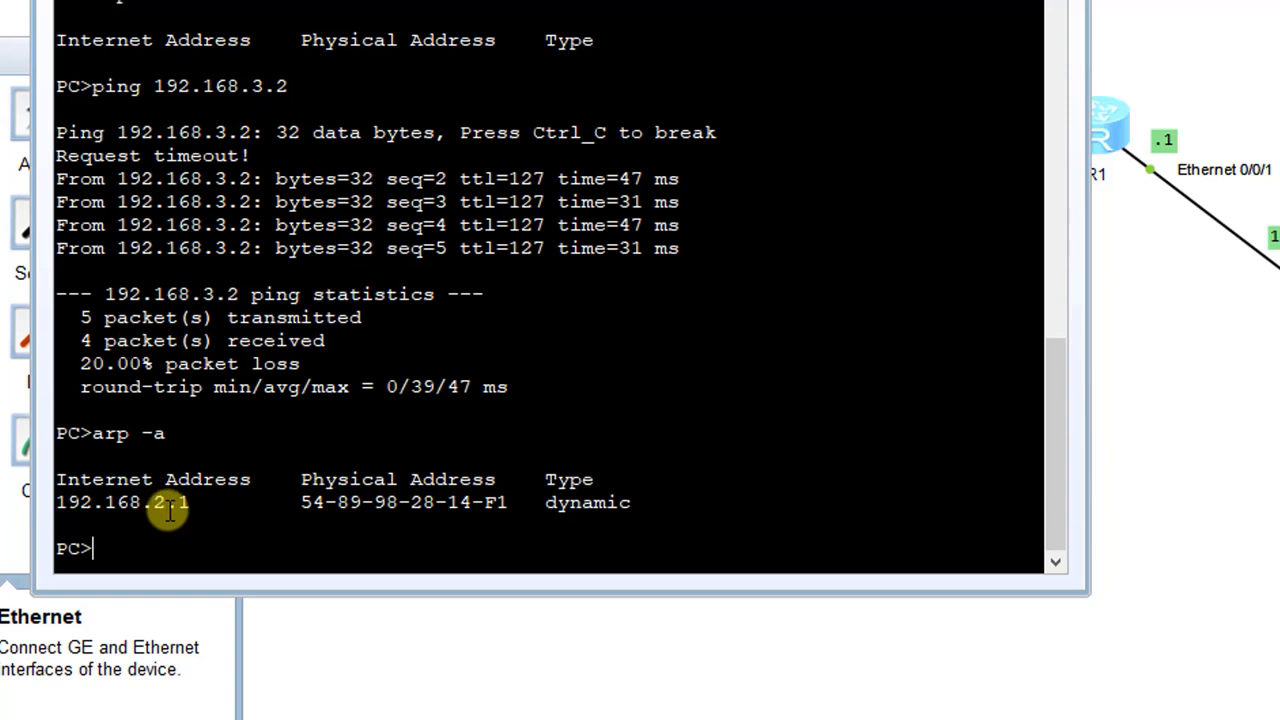
left_click(1151, 457)
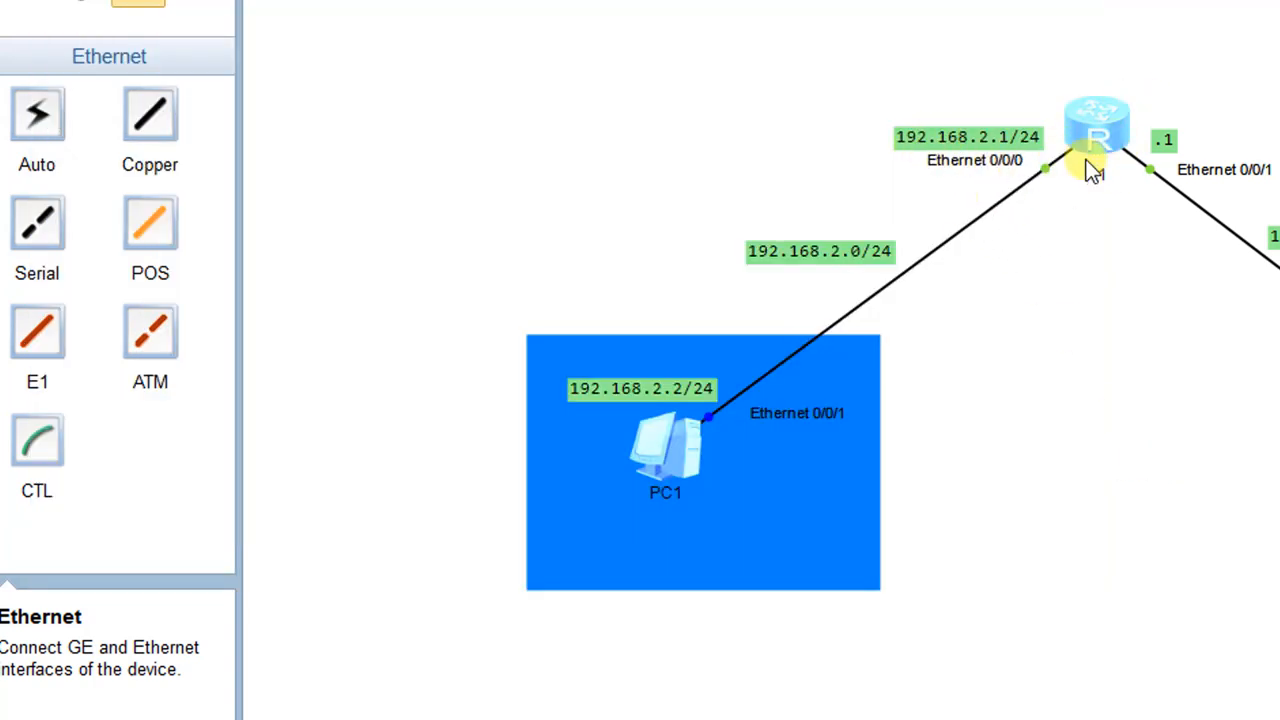
left_click_drag(947, 66, 1129, 229)
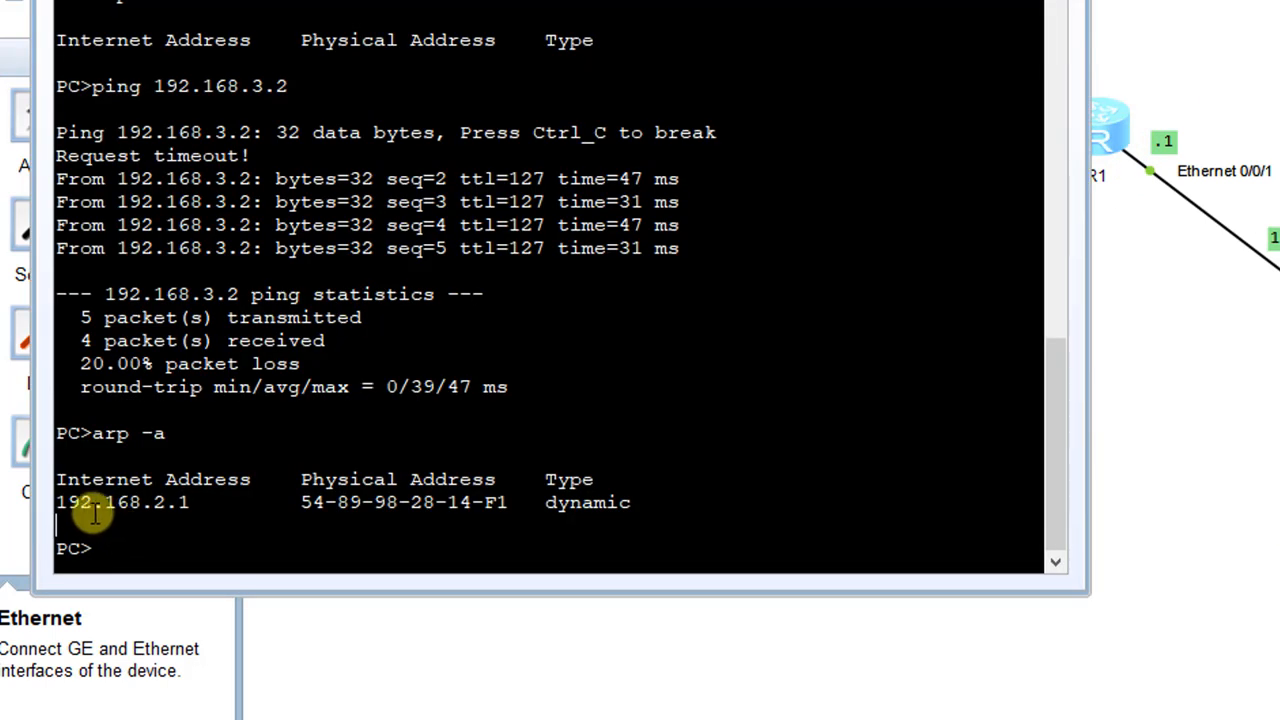
left_click_drag(65, 505, 656, 508)
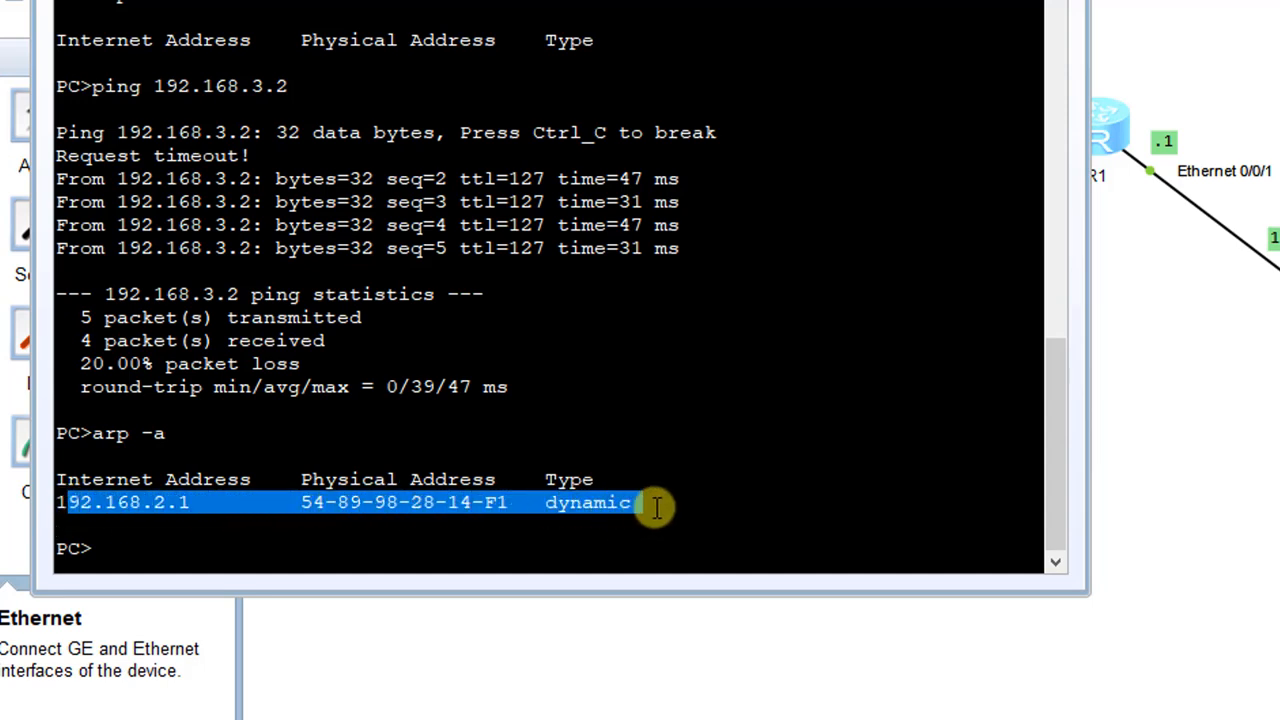
left_click(1172, 438)
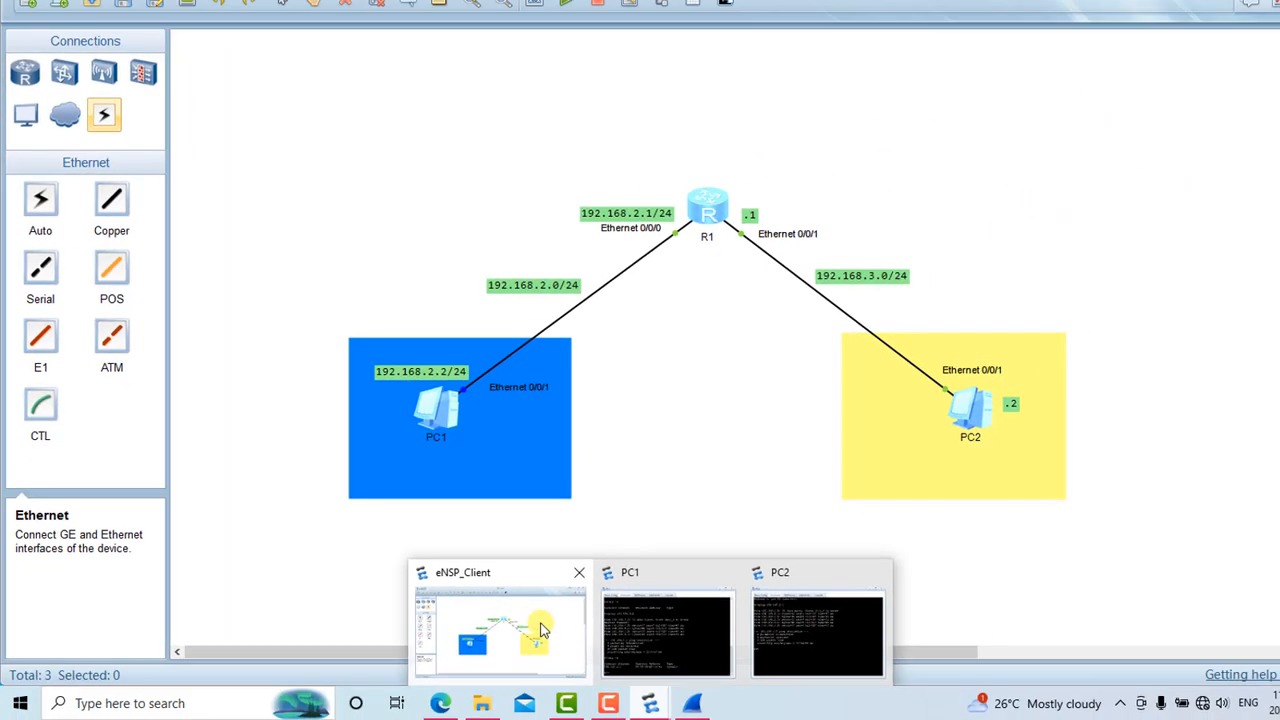
Switch to Wireshark and examine the ARP request and reply among the captured ICMP packets.
left_click(692, 703)
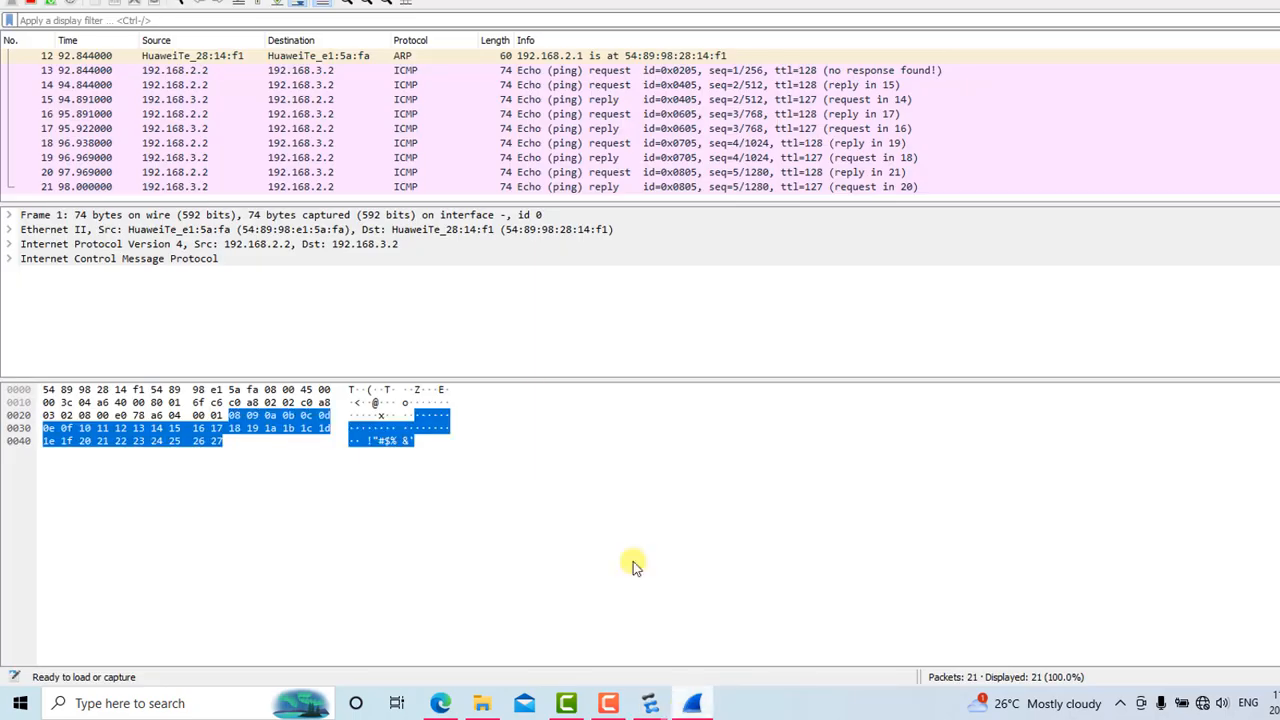
scroll(610, 106, "up", 2)
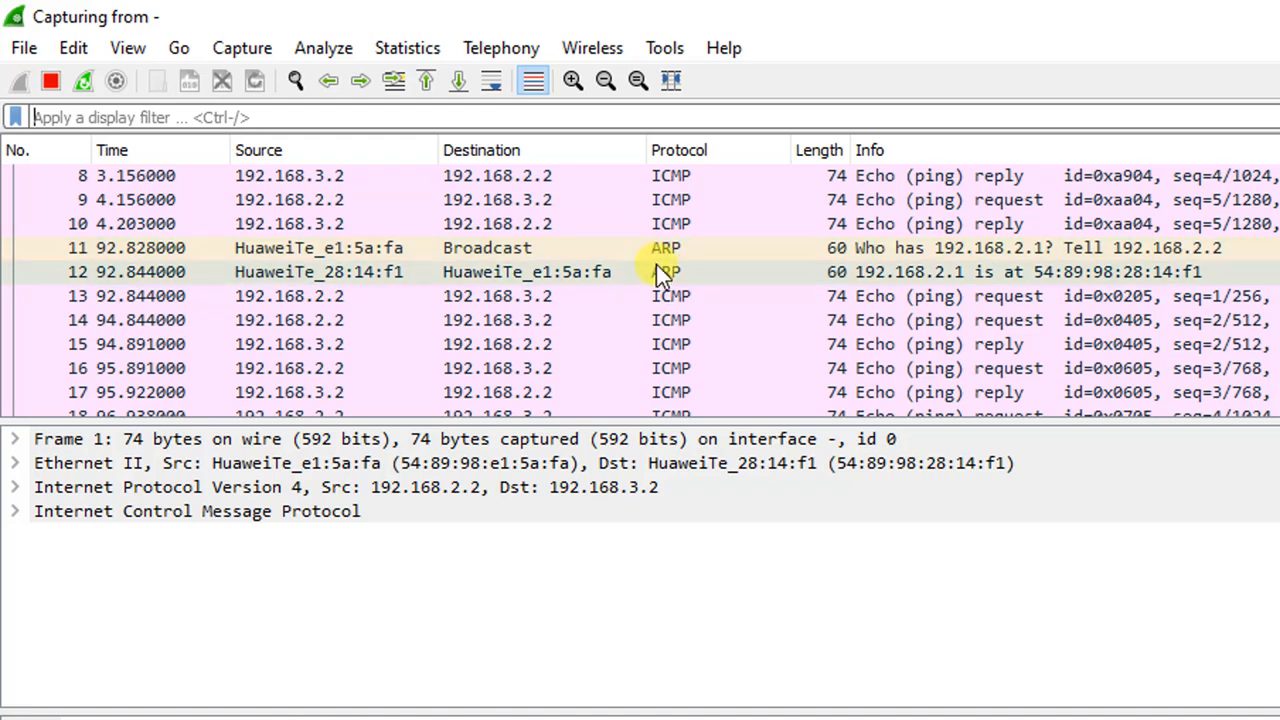
scroll(656, 264, "up", 3)
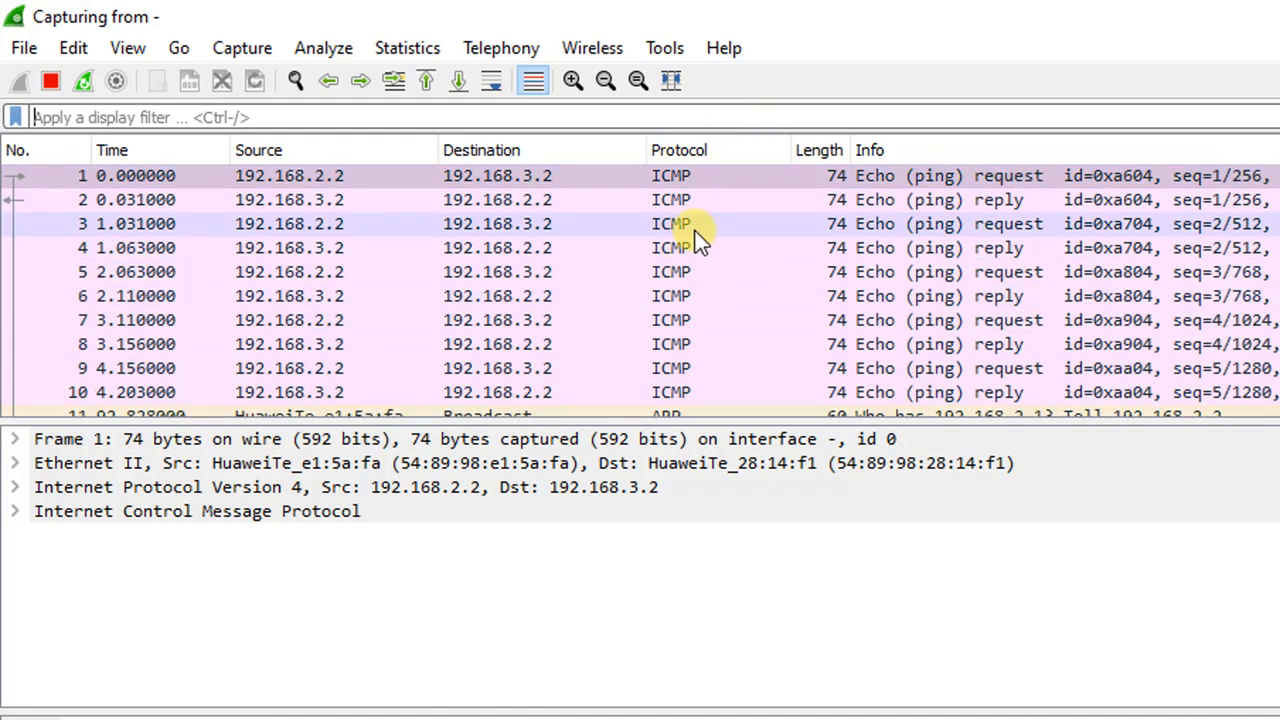
scroll(757, 286, "down", 2)
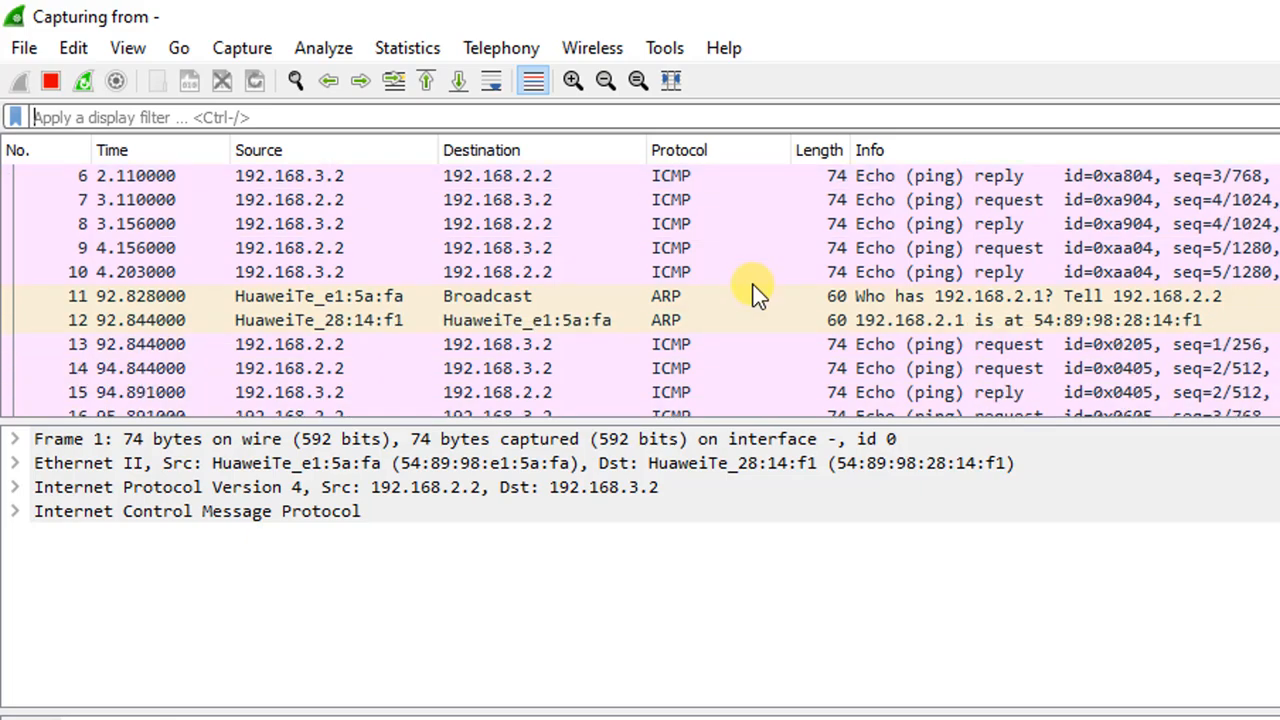
scroll(654, 241, "down", 1)
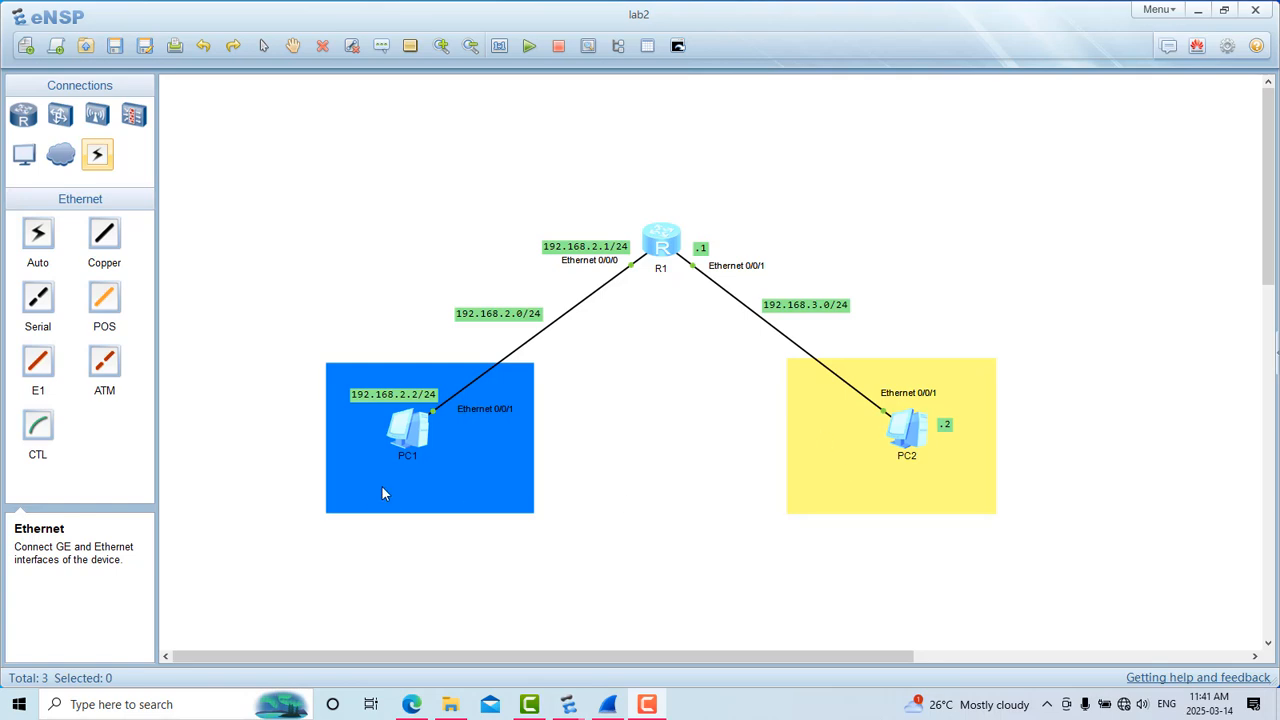
View PC1's basic configuration, close it, and open R1's command-line window.
double_click(407, 438)
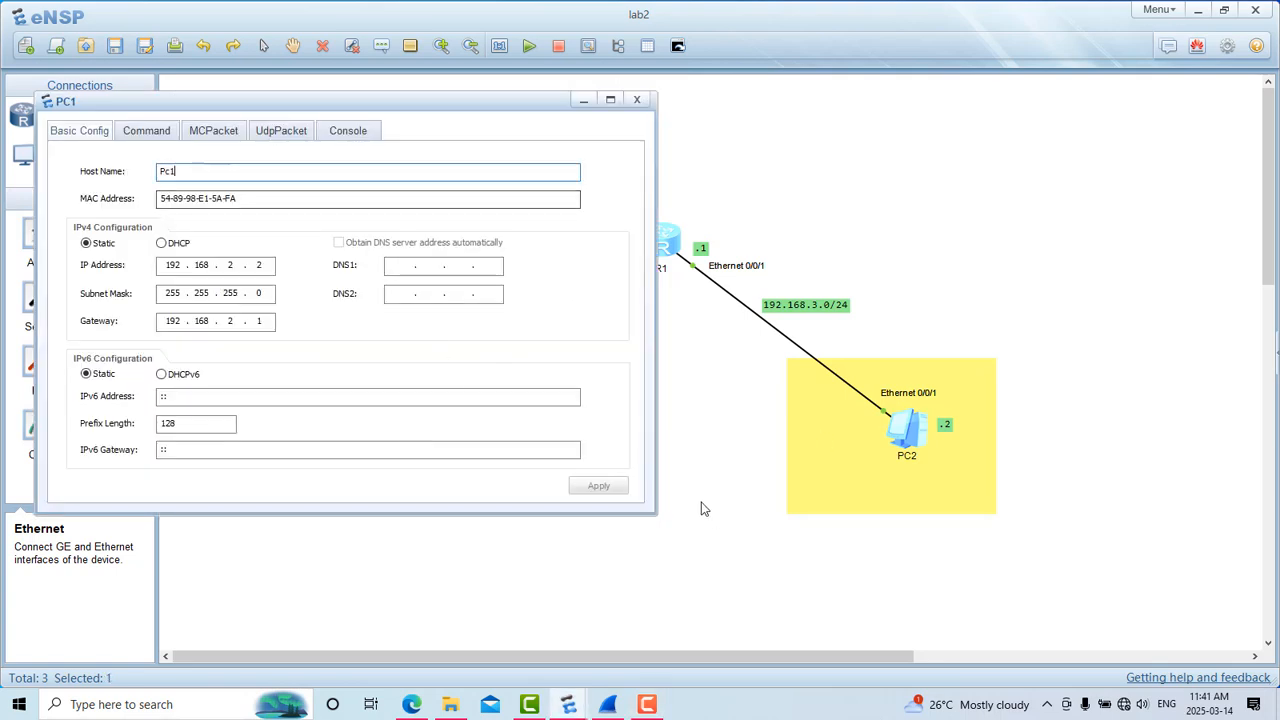
left_click(636, 100)
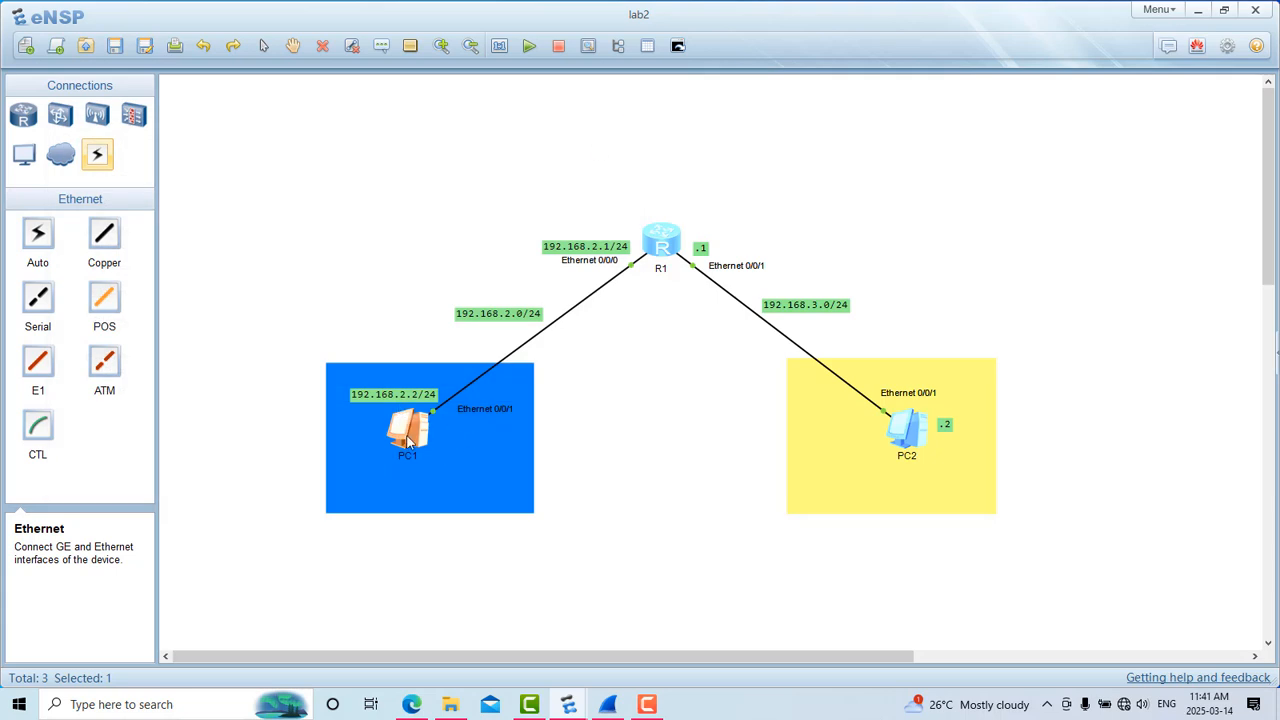
double_click(661, 250)
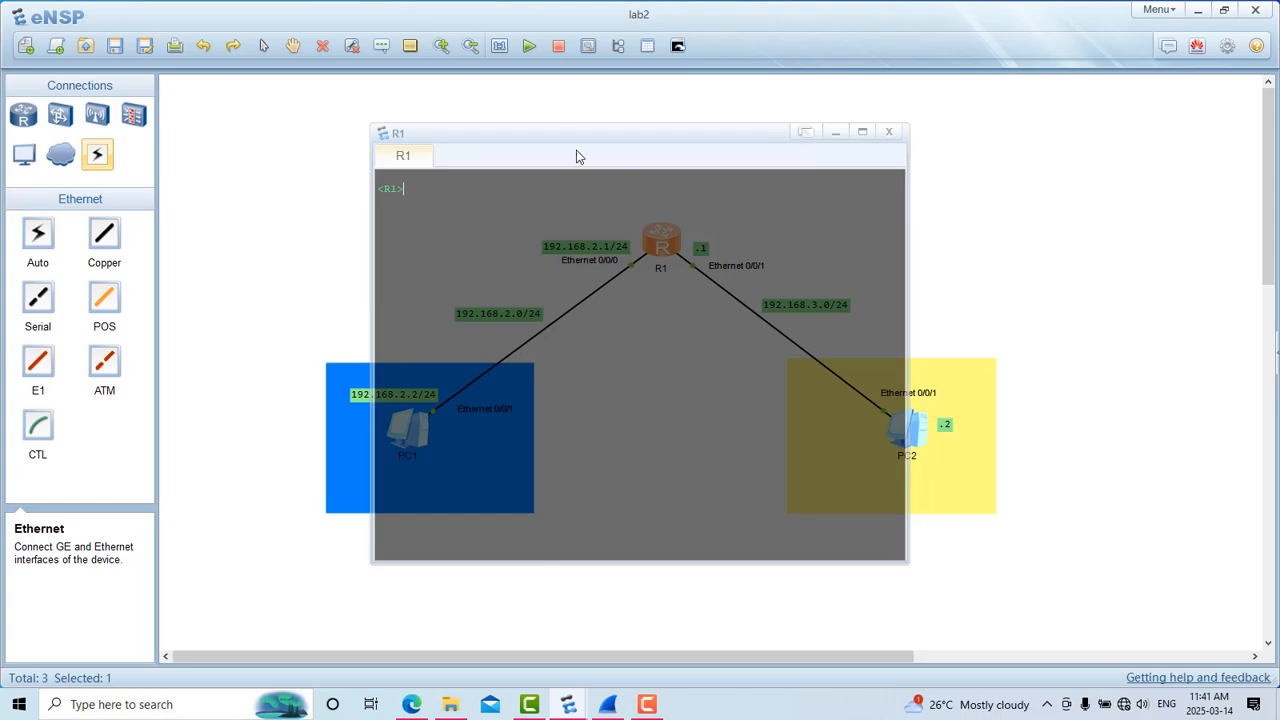
left_click_drag(563, 134, 550, 108)
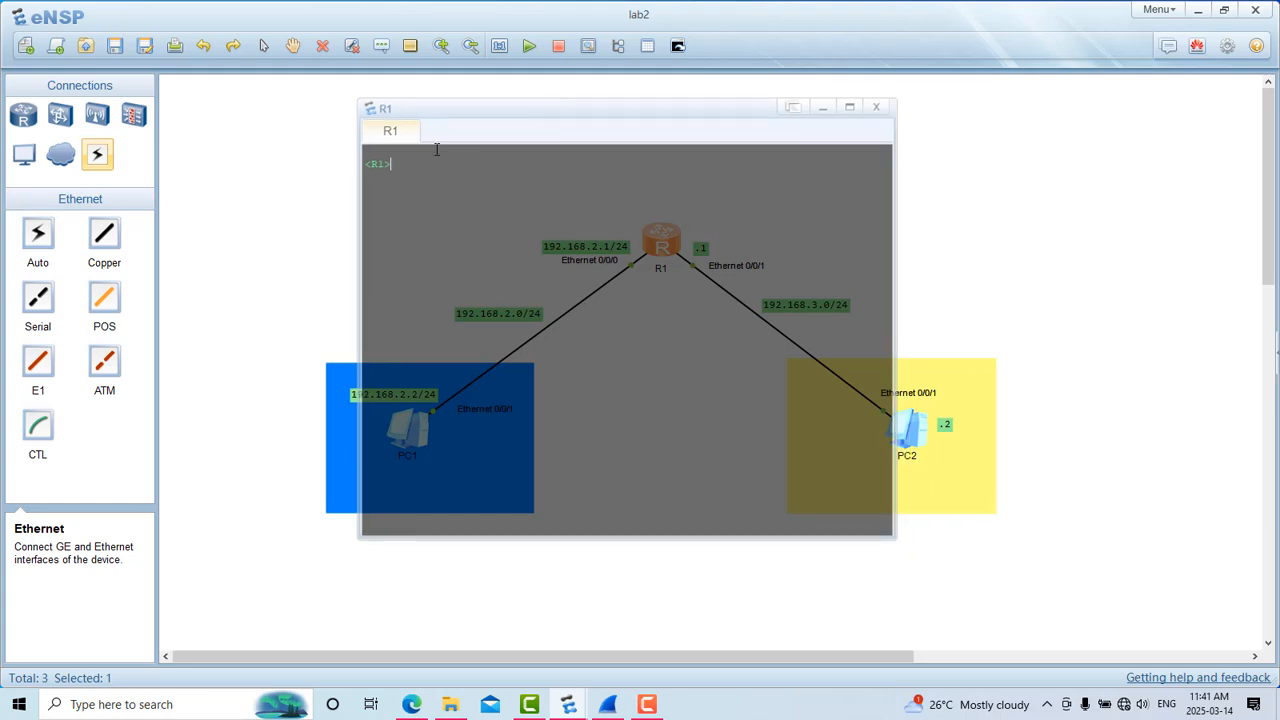
left_click_drag(387, 162, 360, 165)
left_click(417, 171)
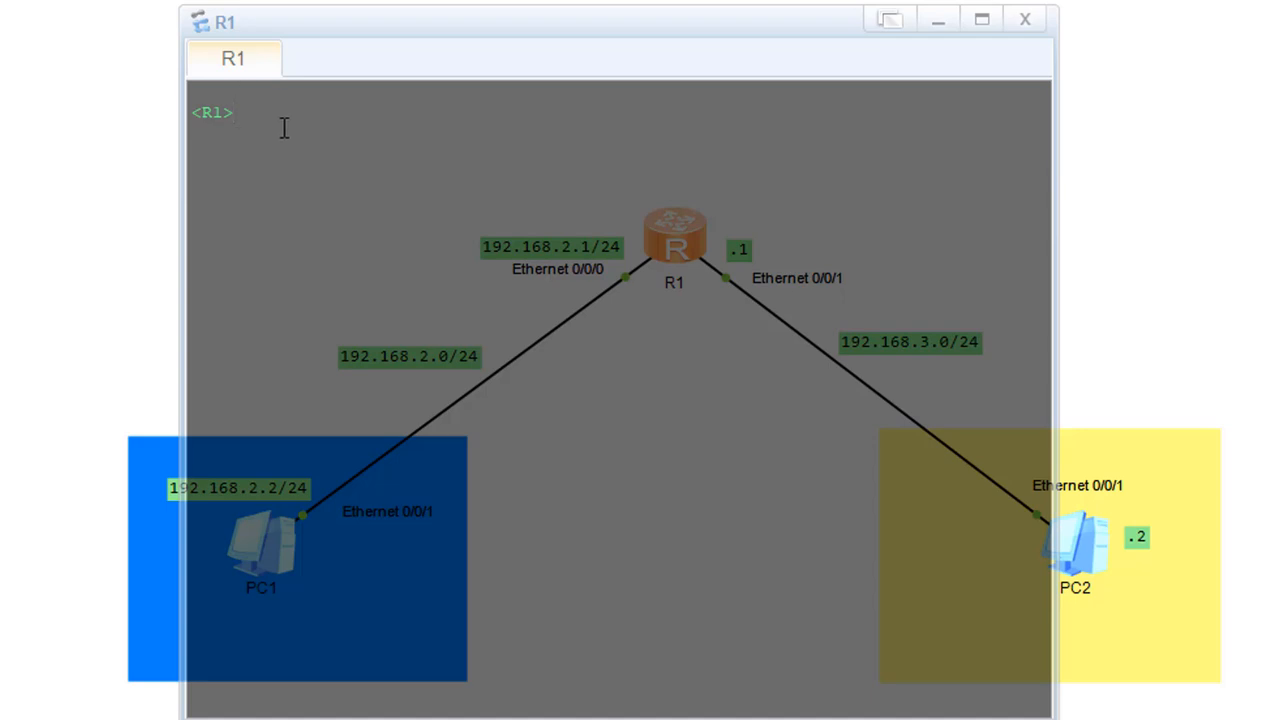
Enter R1's system view with sys and return to the user view with q.
left_click_drag(246, 114, 187, 117)
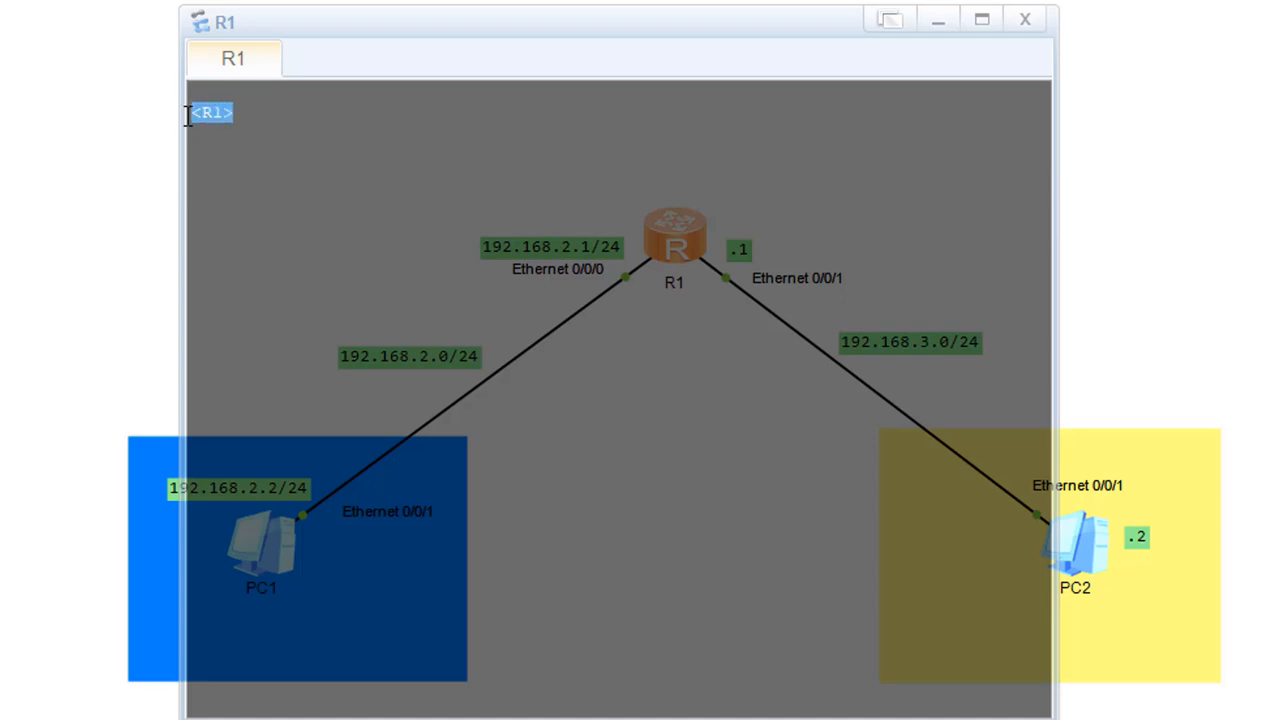
left_click(264, 123)
type("sys")
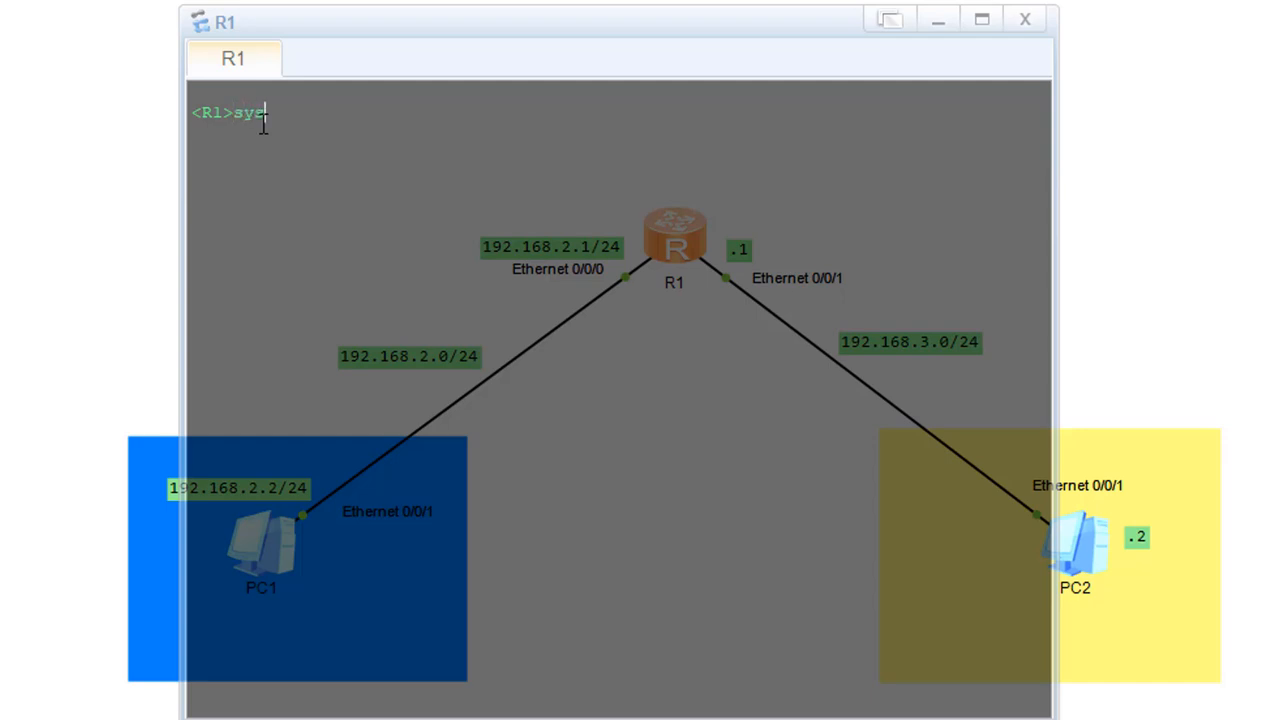
key("Return")
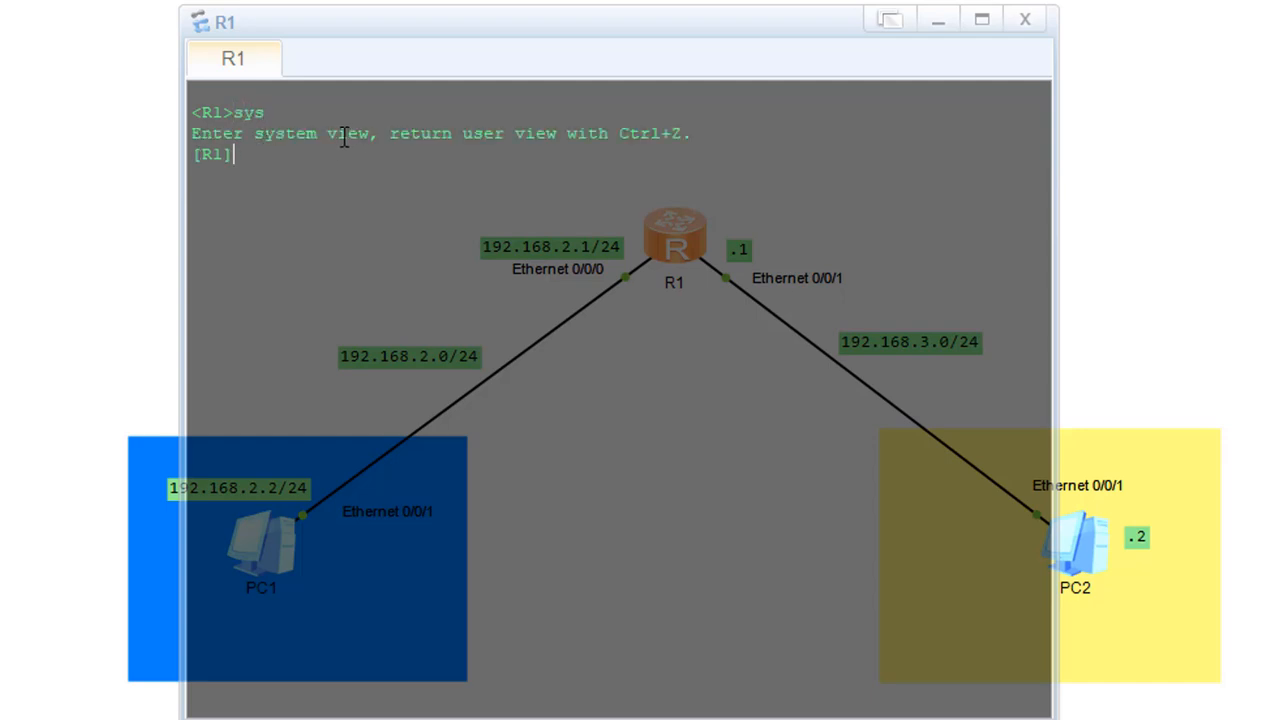
left_click_drag(320, 133, 241, 163)
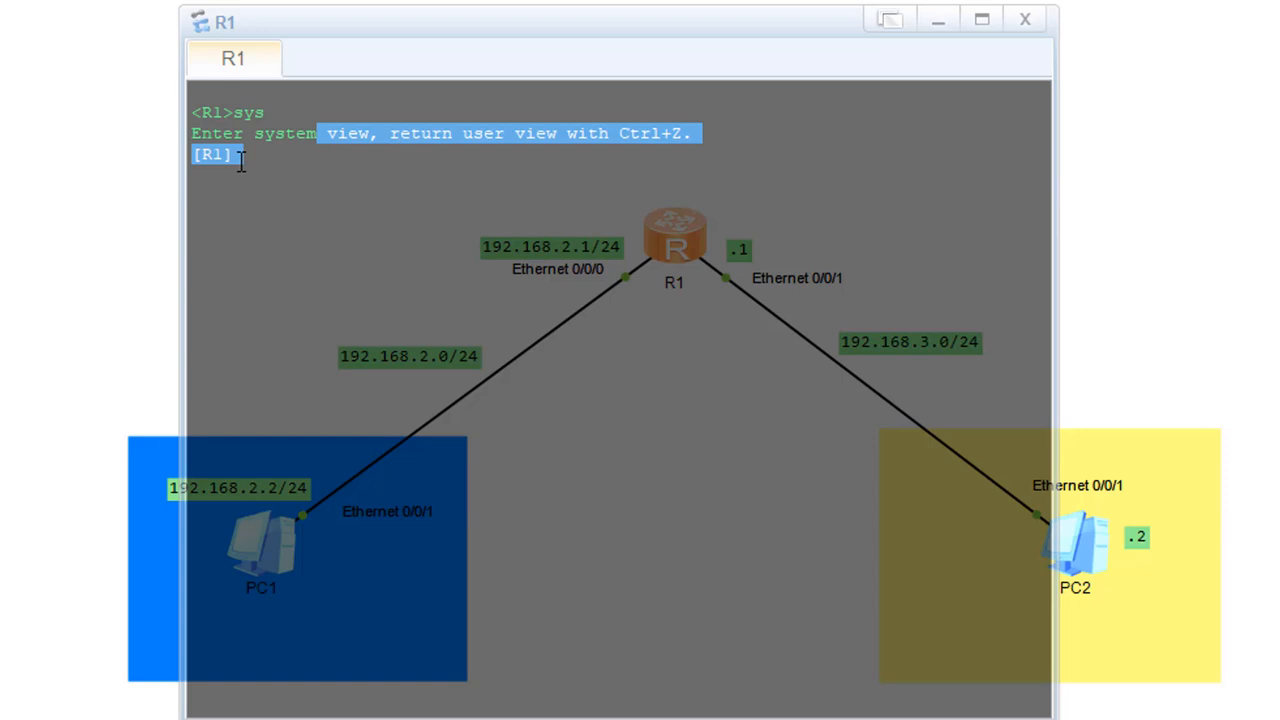
left_click(241, 163)
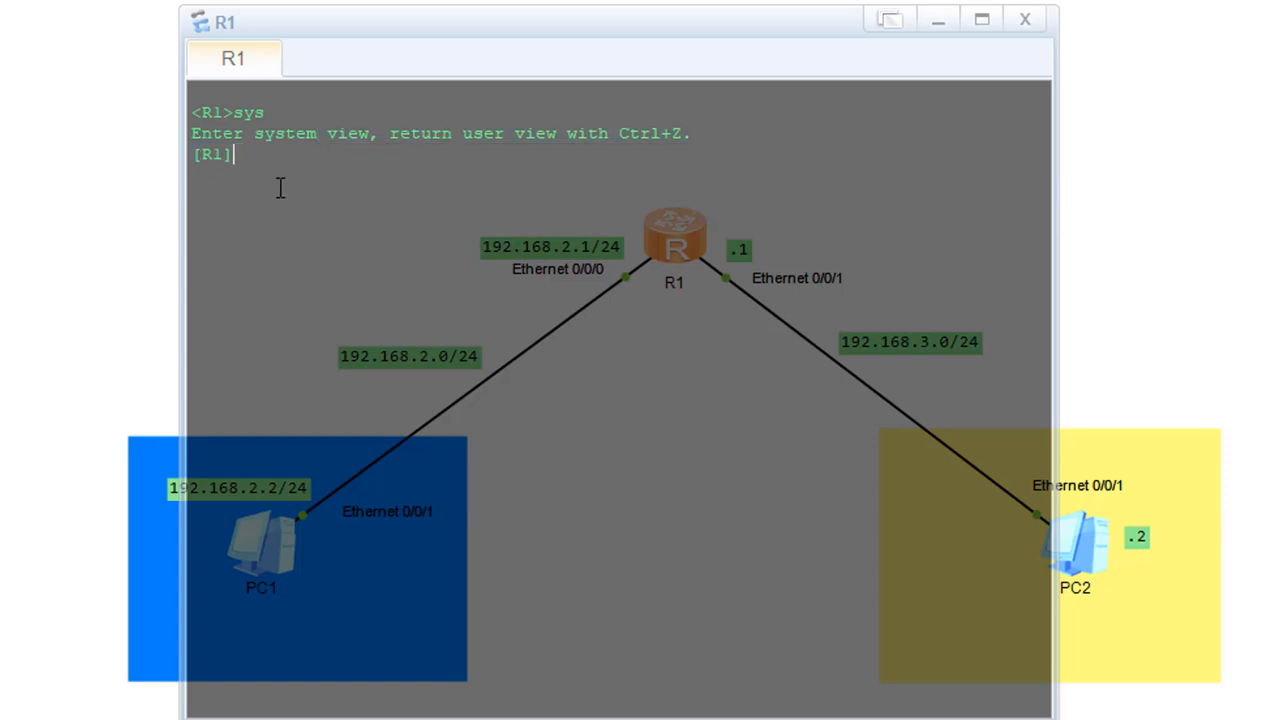
type("q")
key("Return")
Enlarge the text in R1's console and clear its contents.
scroll(280, 188, "up", 5)
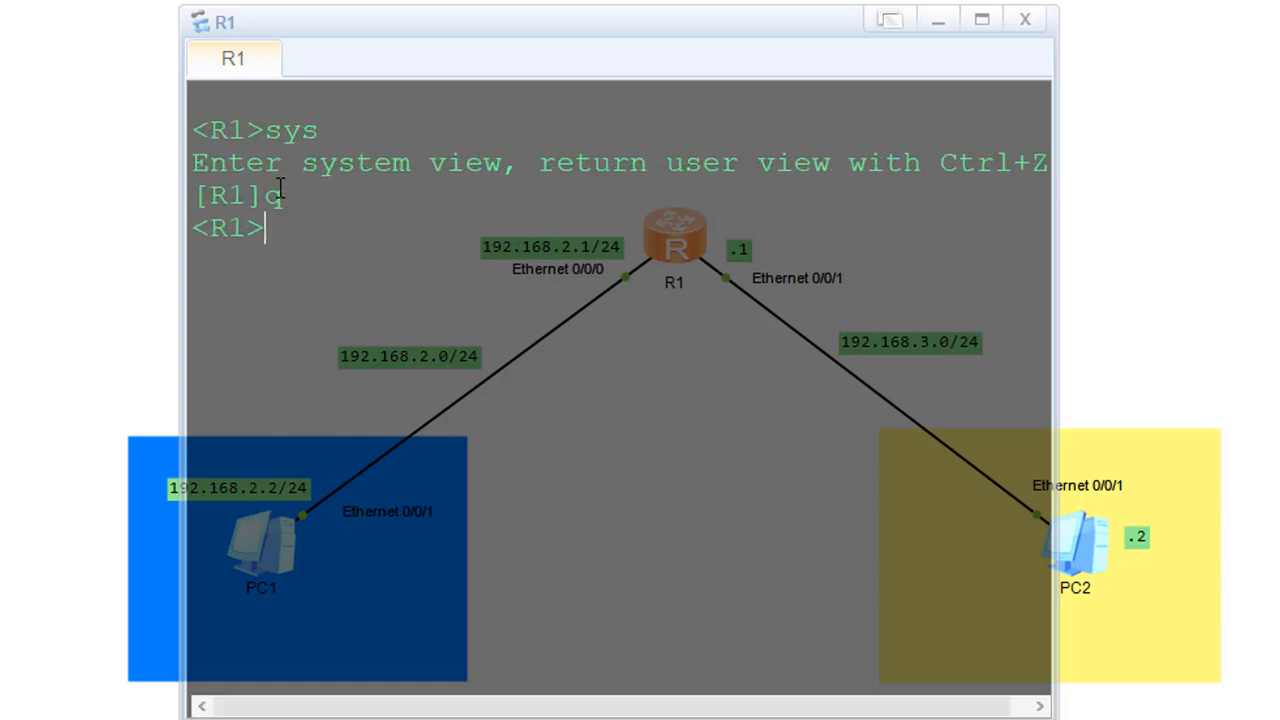
right_click(320, 228)
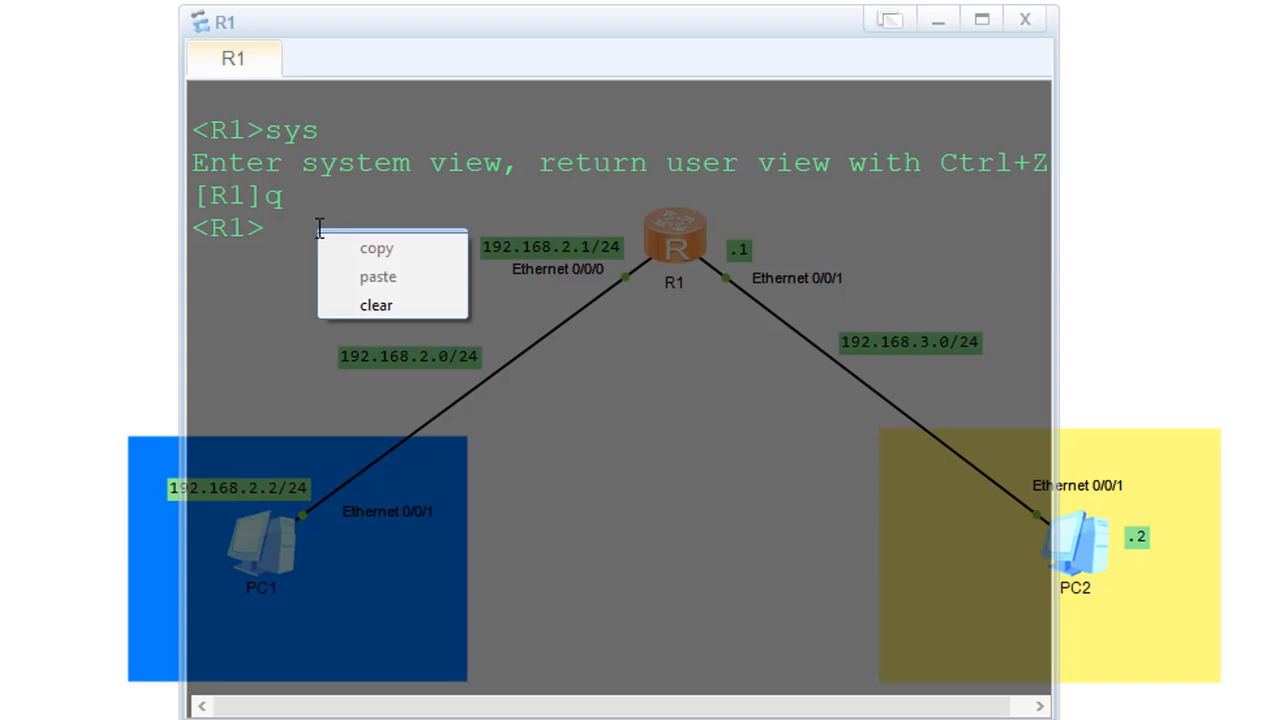
left_click(377, 305)
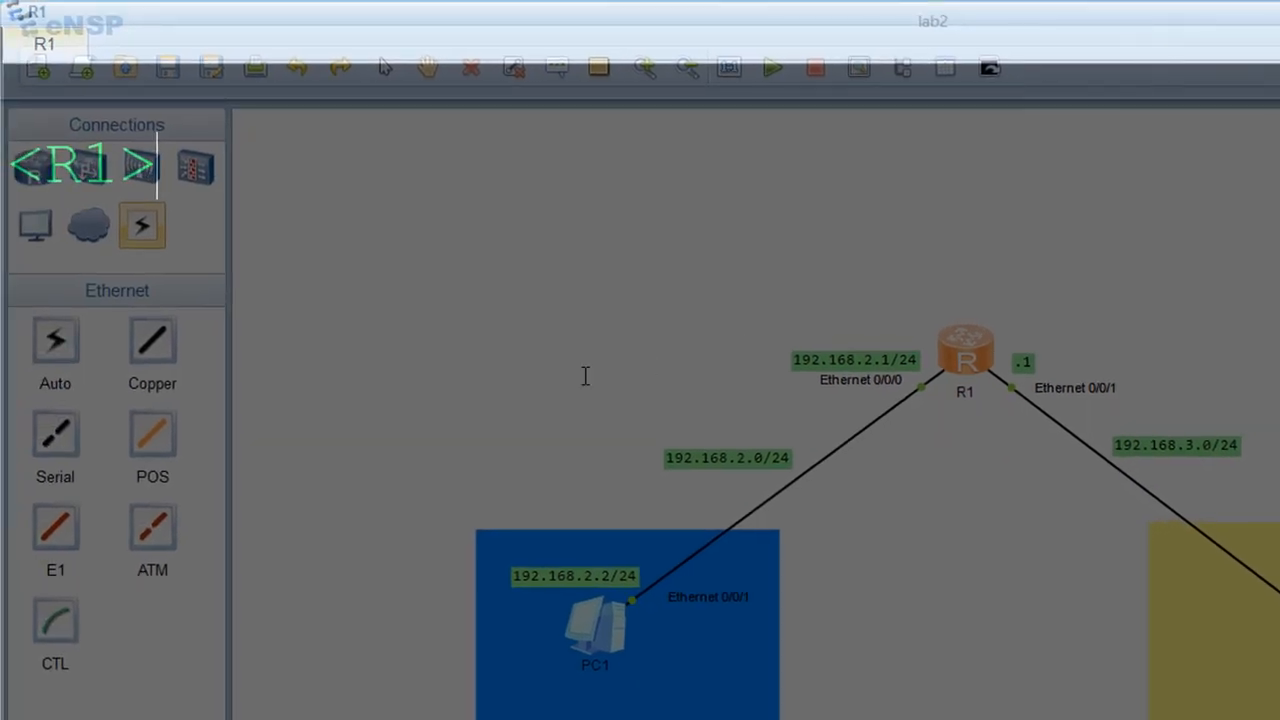
Save R1's current configuration to the device with the save command, confirming with y.
type("sav")
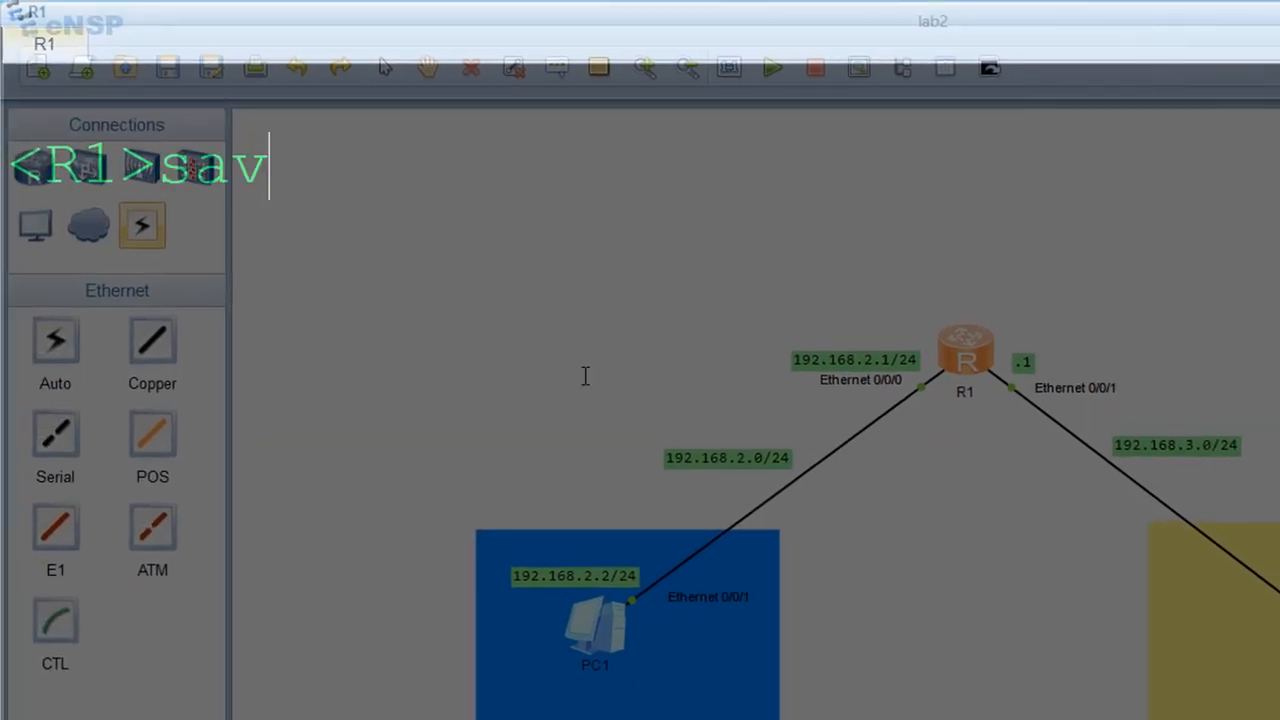
type("e")
key("Return")
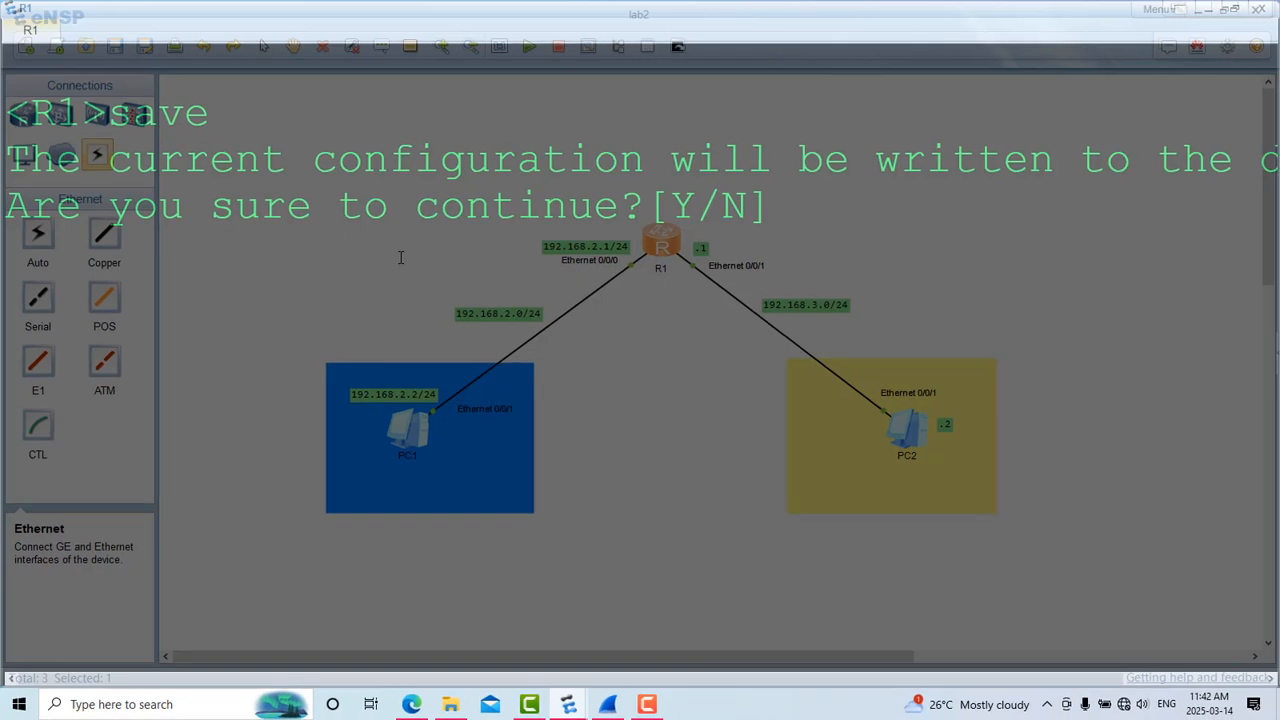
type("y")
key("Return")
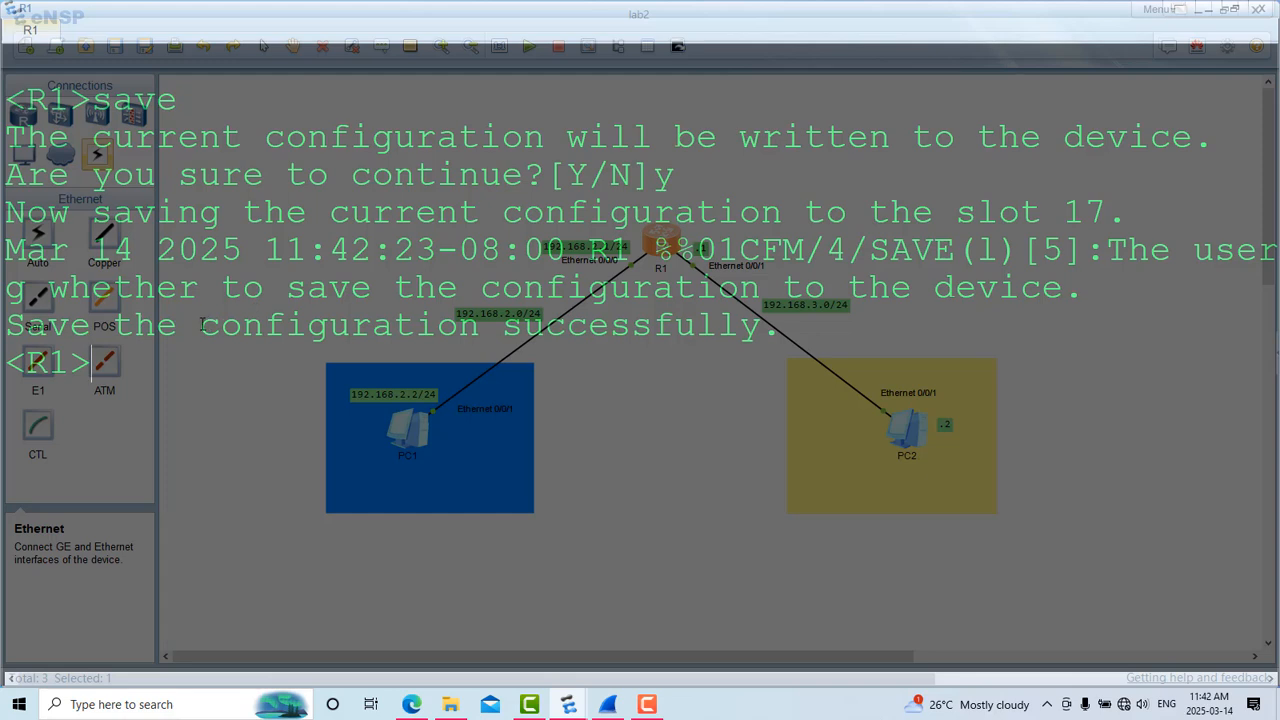
left_click_drag(203, 325, 830, 316)
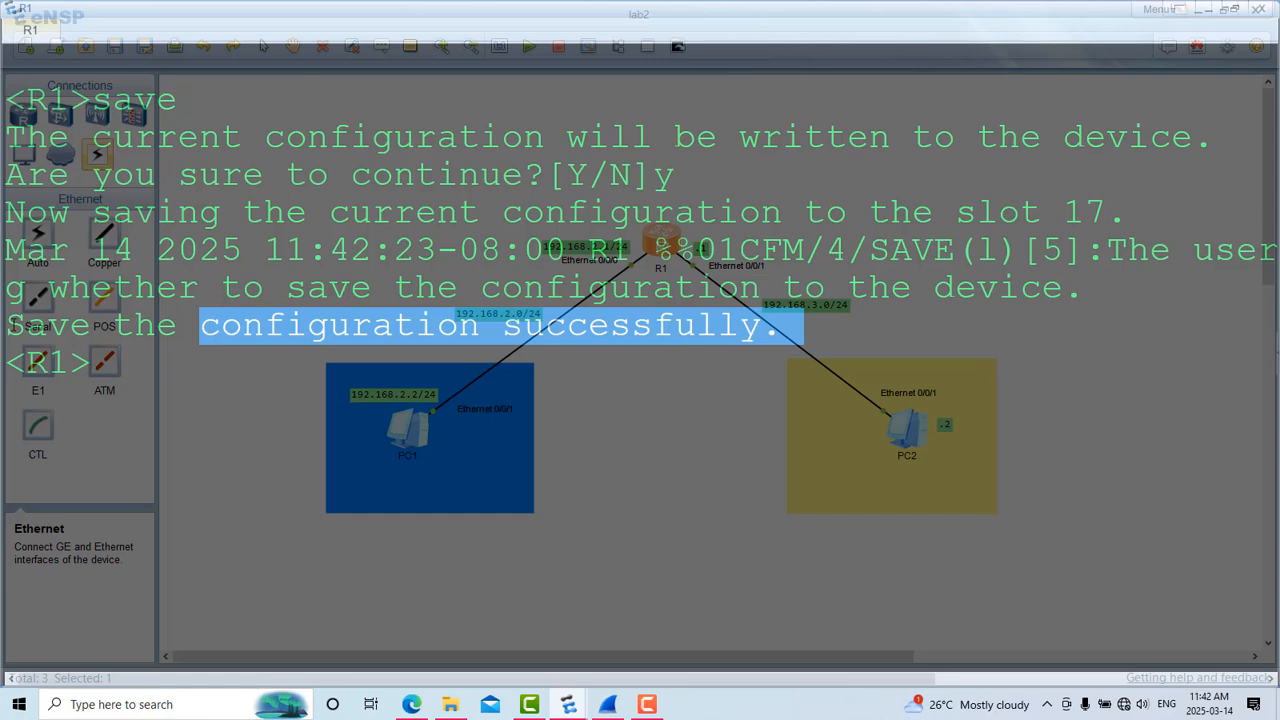
left_click_drag(8, 328, 760, 348)
left_click(770, 348)
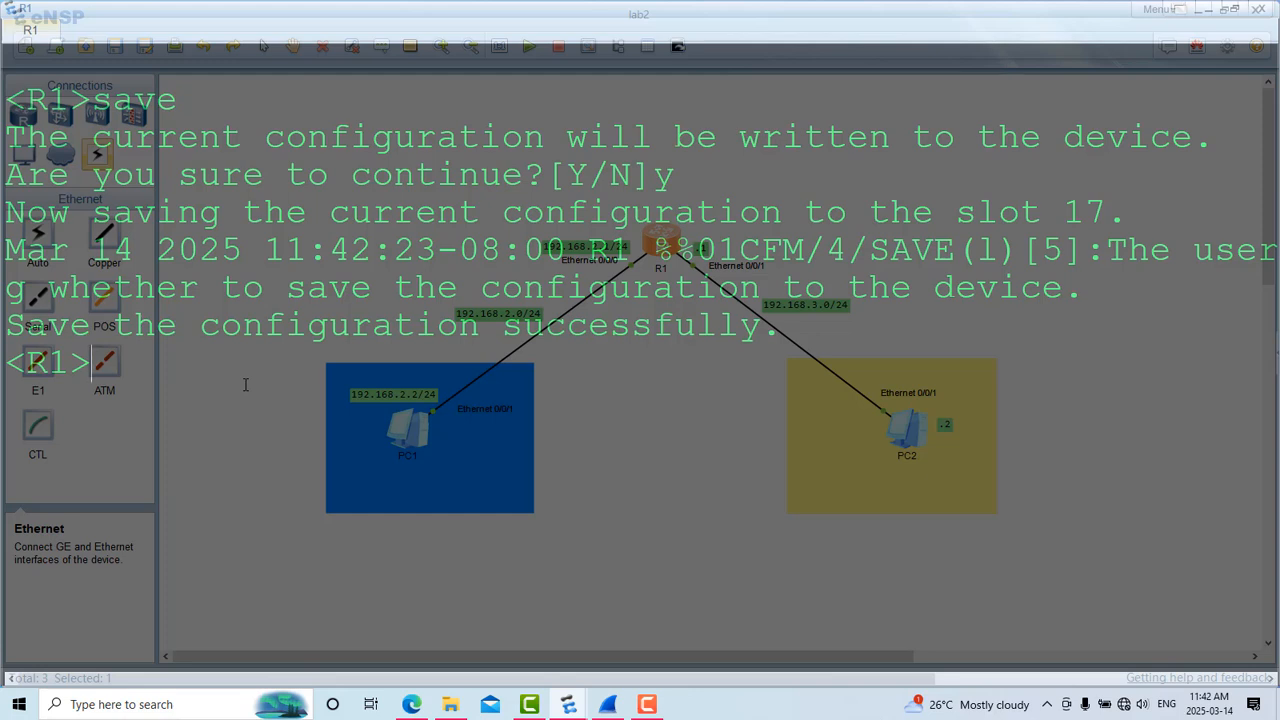
List R1's flash directory with dir, examine the vrpcfg.zip entry, and close the console window.
type("dir")
key("Return")
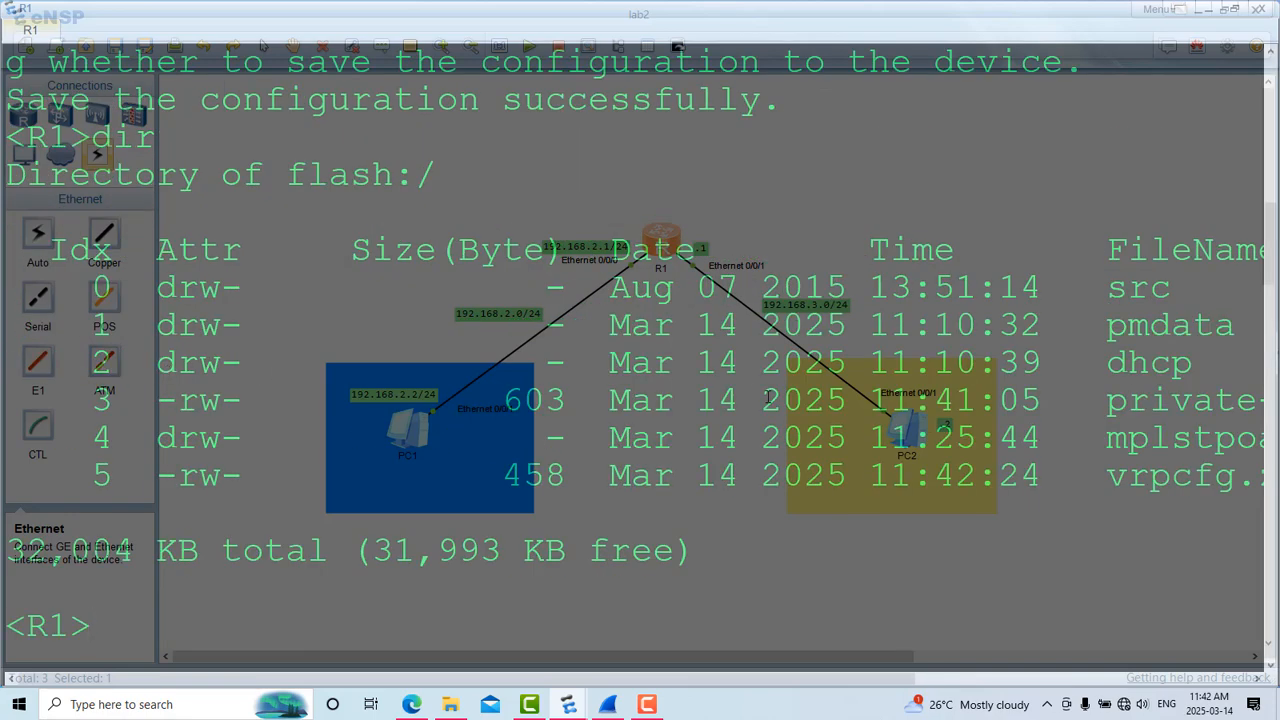
scroll(768, 397, "down", 5)
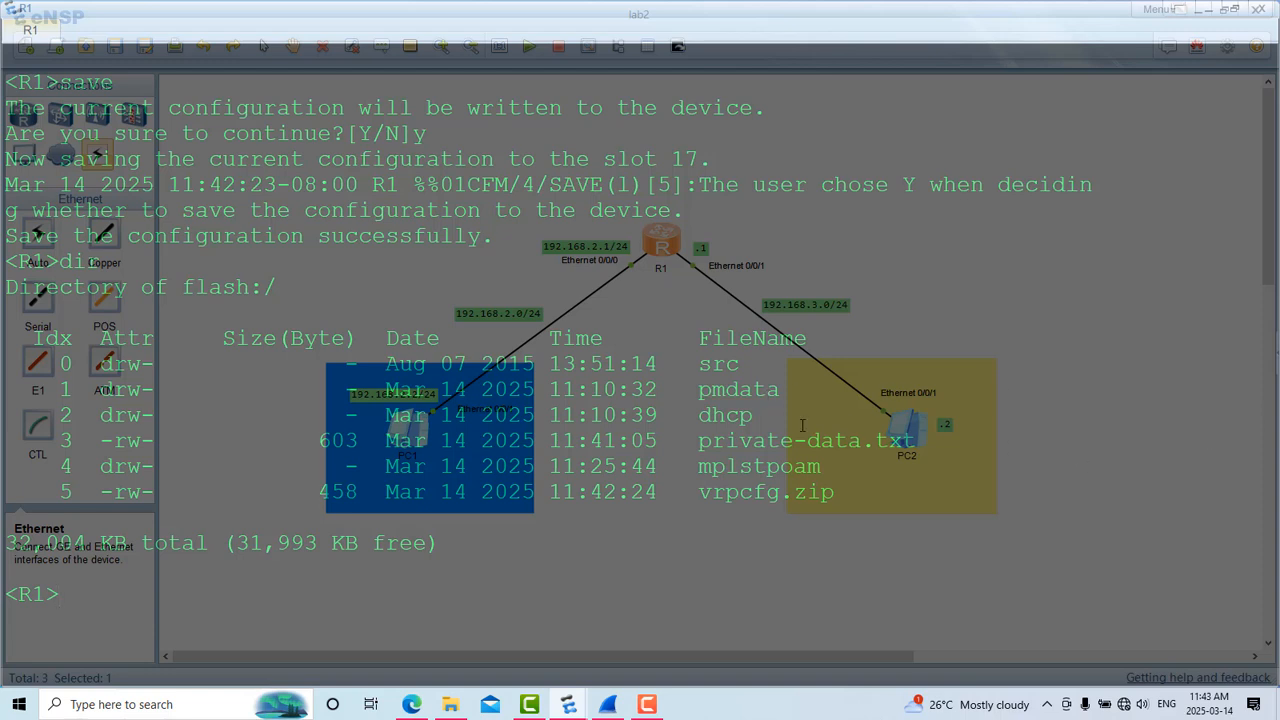
left_click_drag(700, 492, 834, 503)
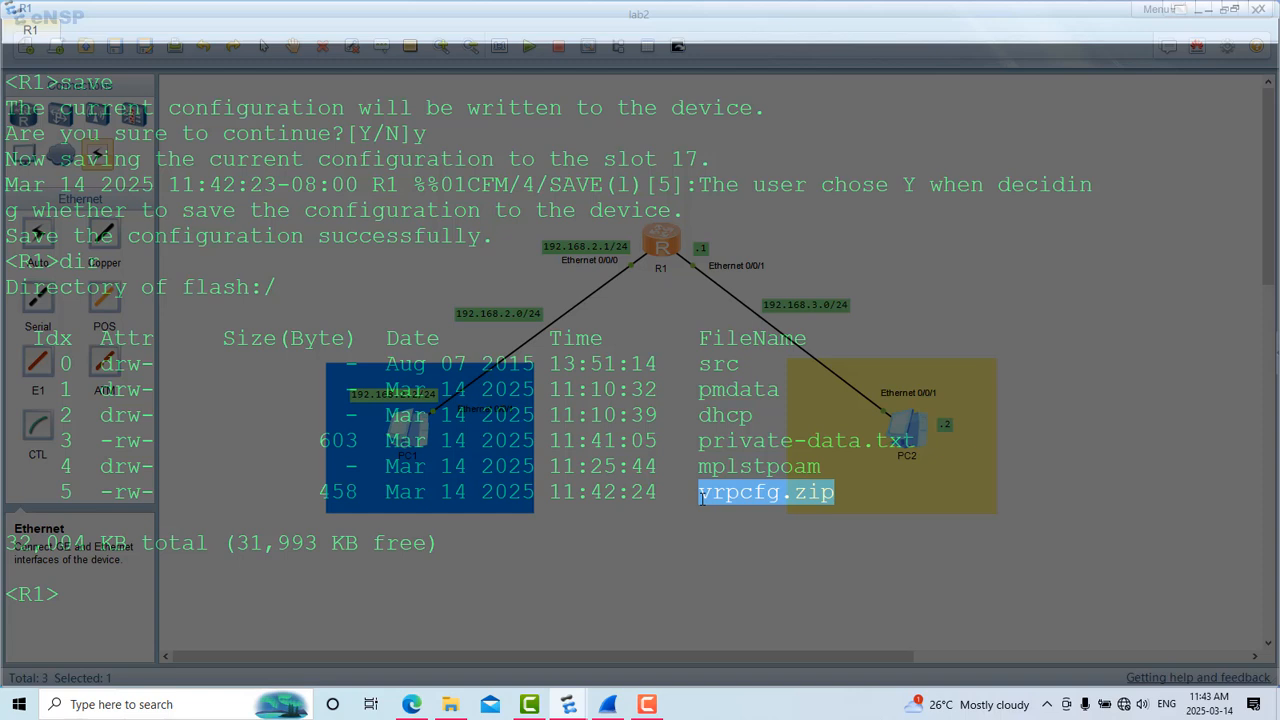
left_click(801, 492)
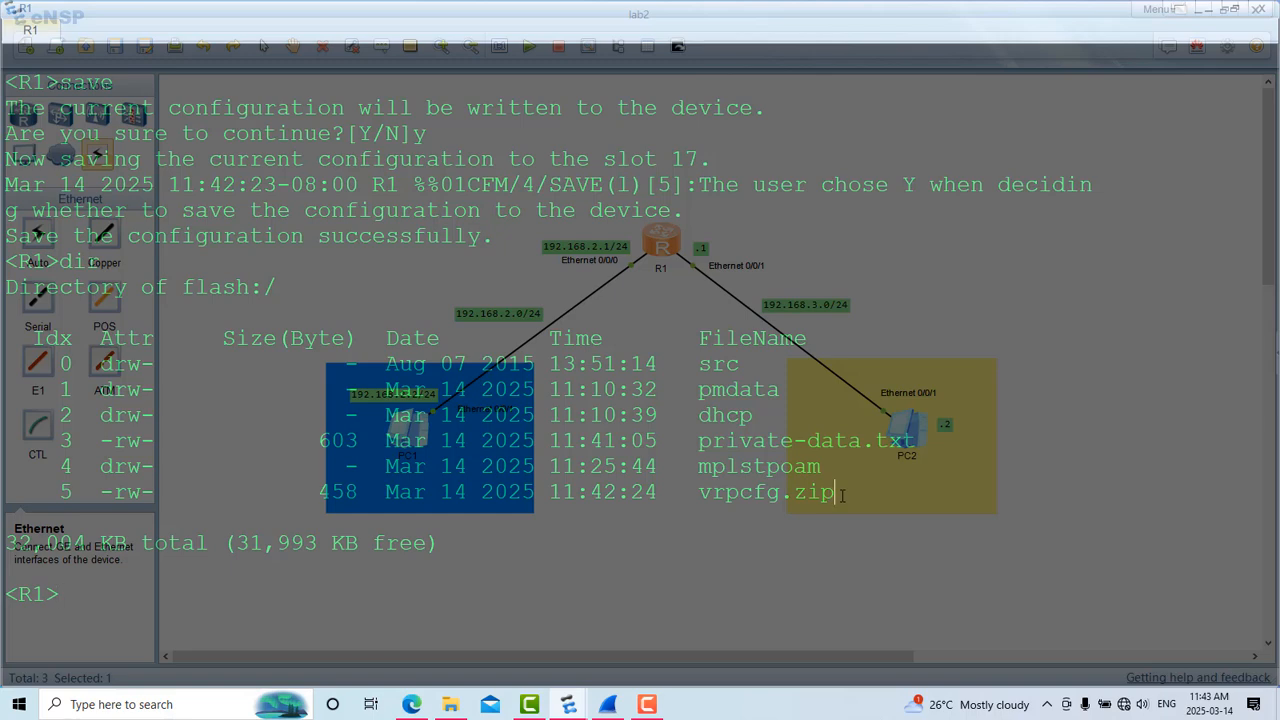
left_click(836, 494)
left_click(701, 540)
left_click(1260, 12)
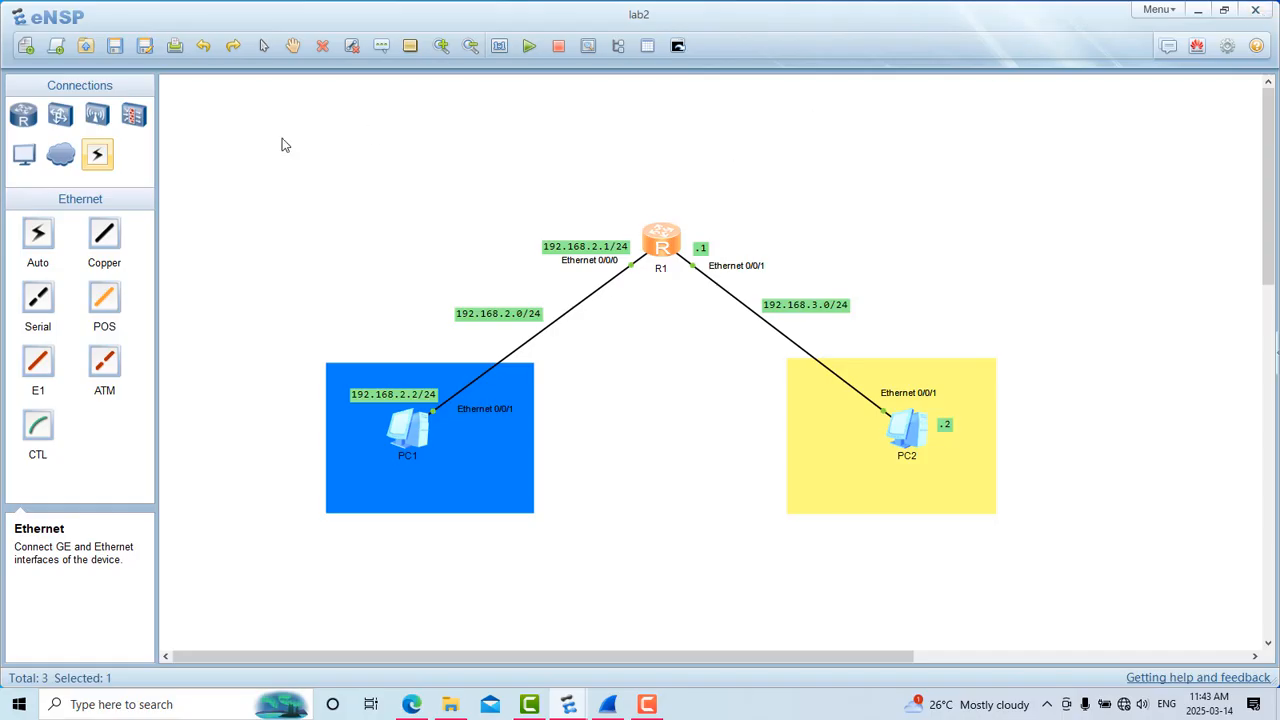
Select R1, PC1 and PC2 together in the topology and stop all three devices.
left_click_drag(307, 174, 958, 489)
right_click(912, 436)
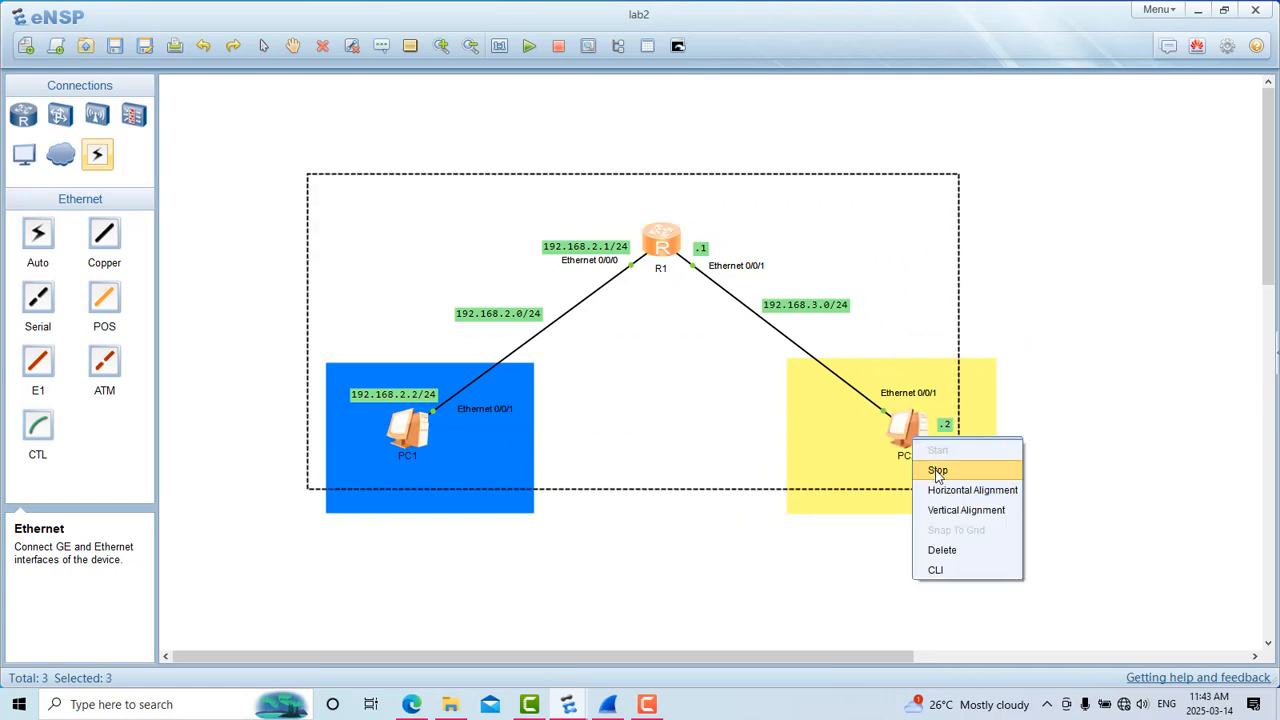
left_click(933, 470)
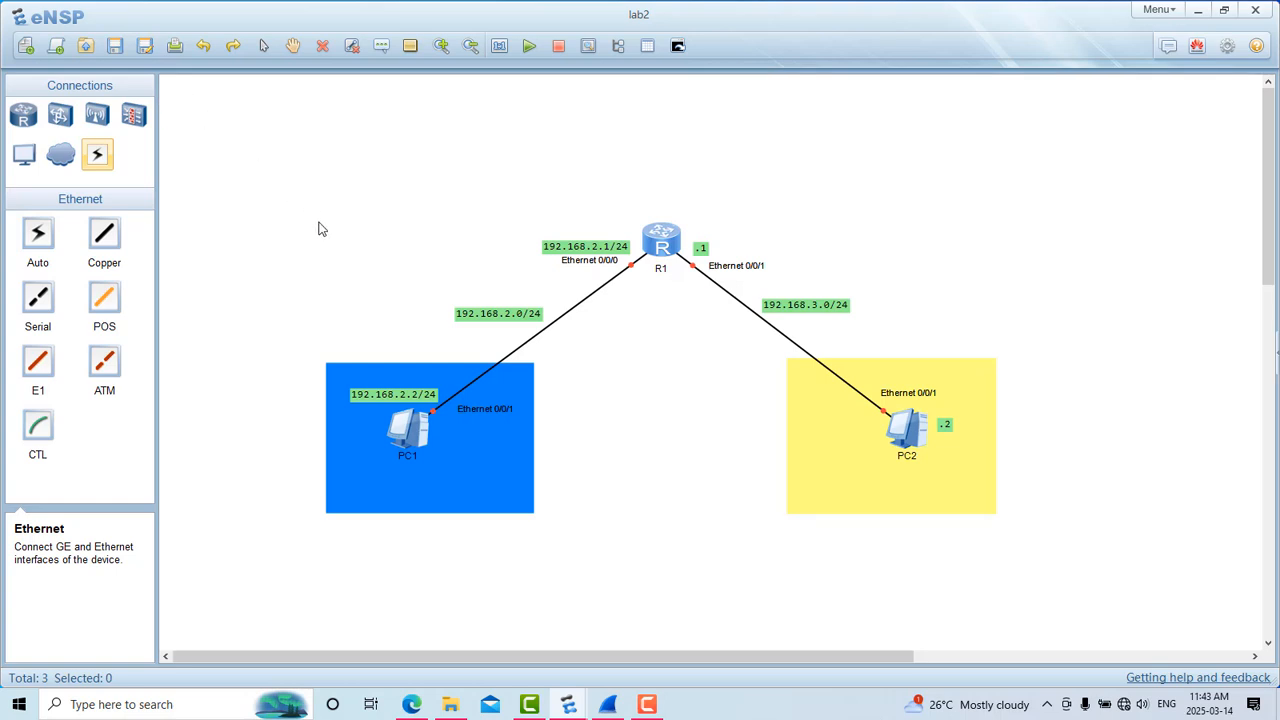
Open the Save As dialog for the topology and close it without saving a copy.
left_click(144, 47)
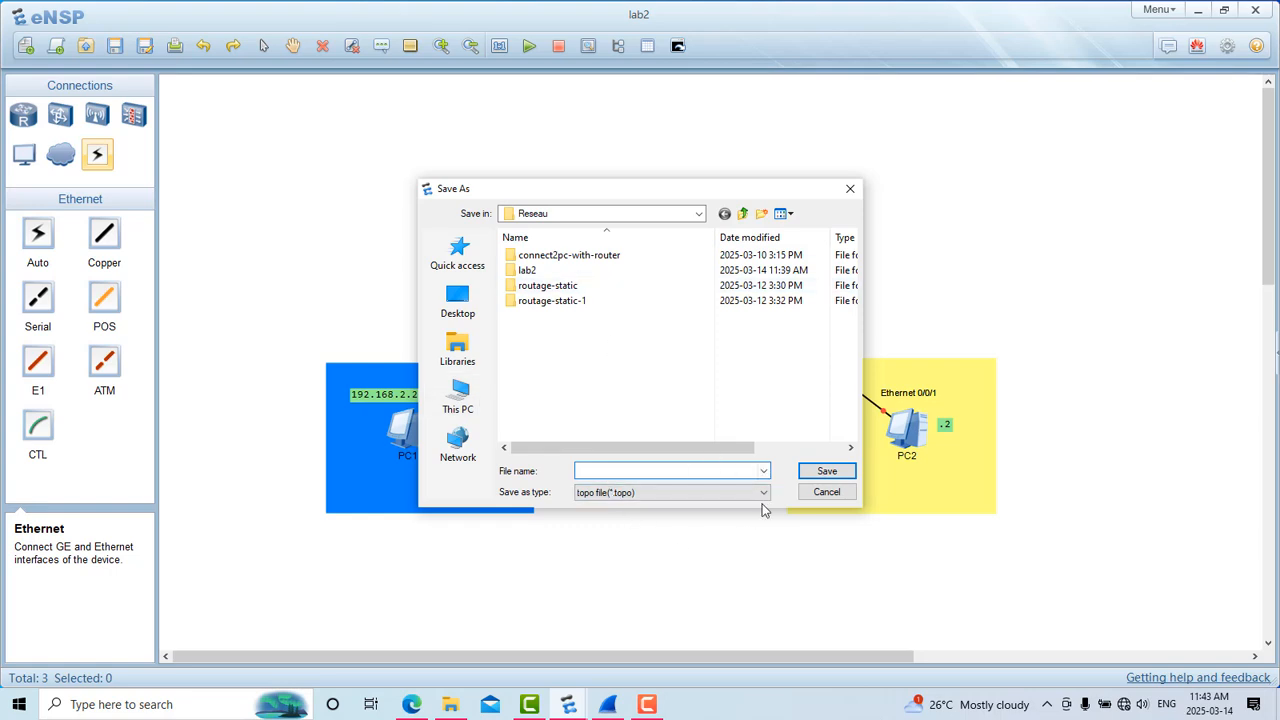
left_click(851, 188)
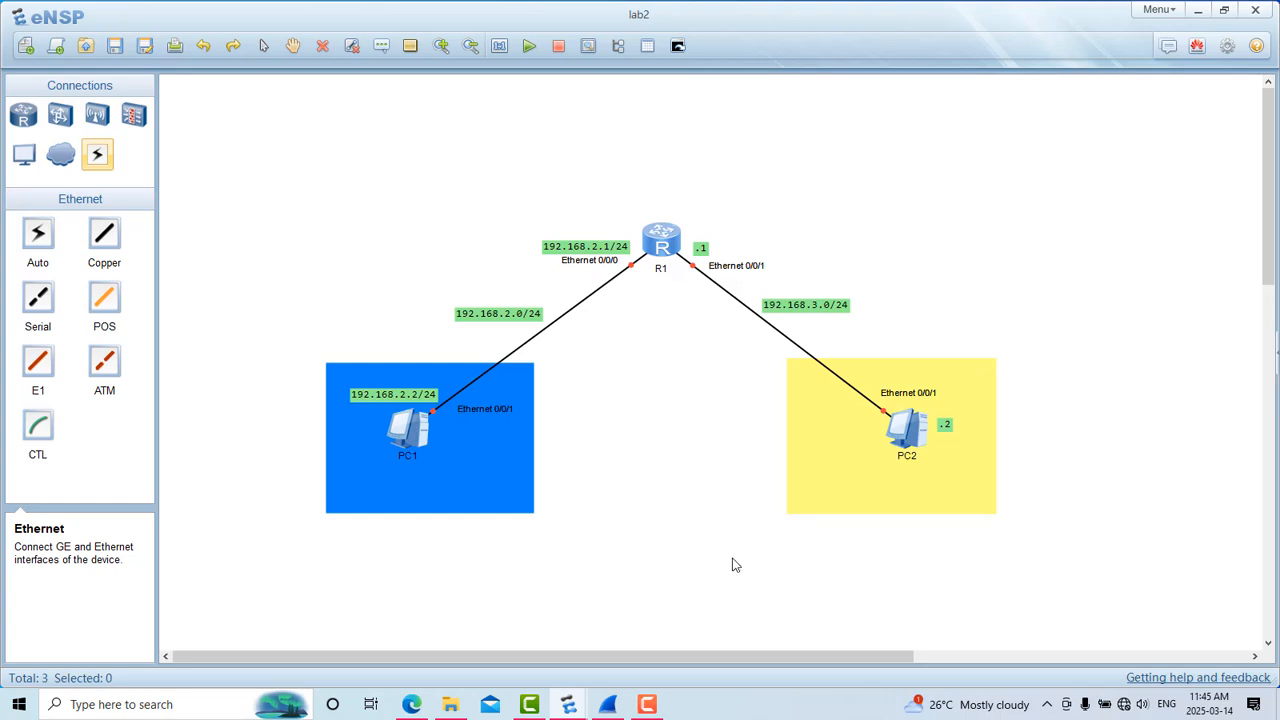
left_click(647, 704)
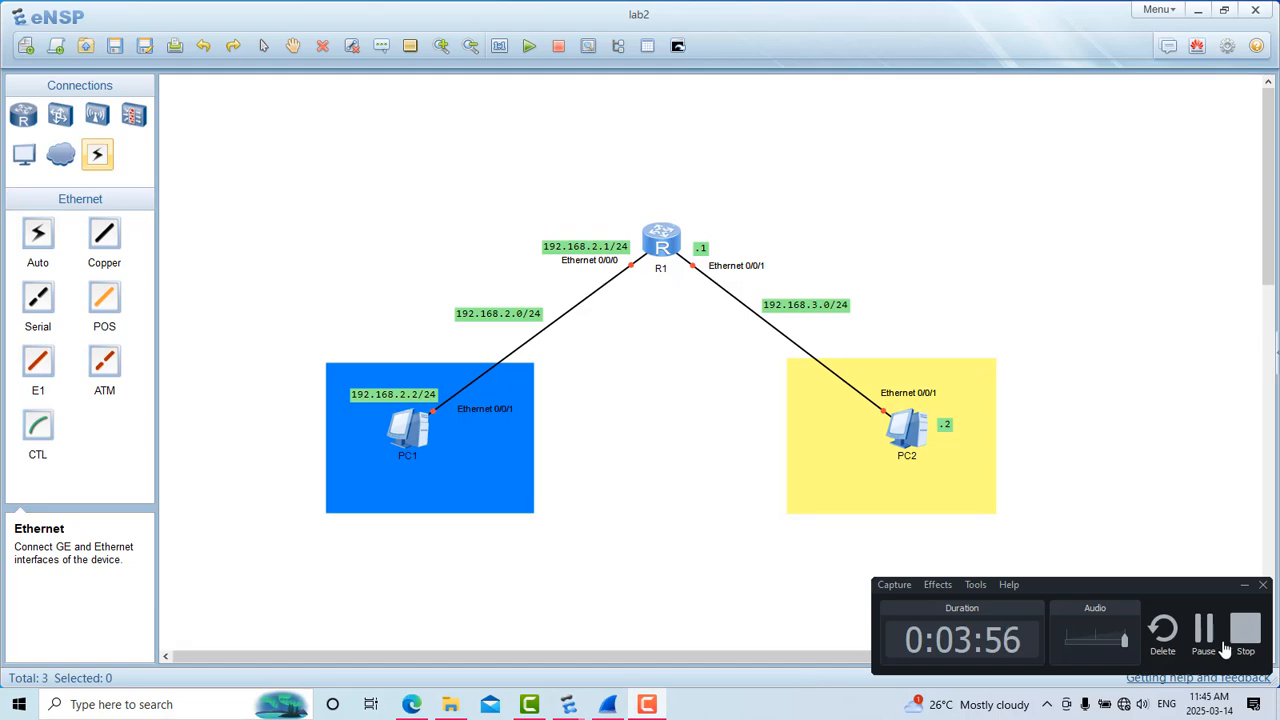